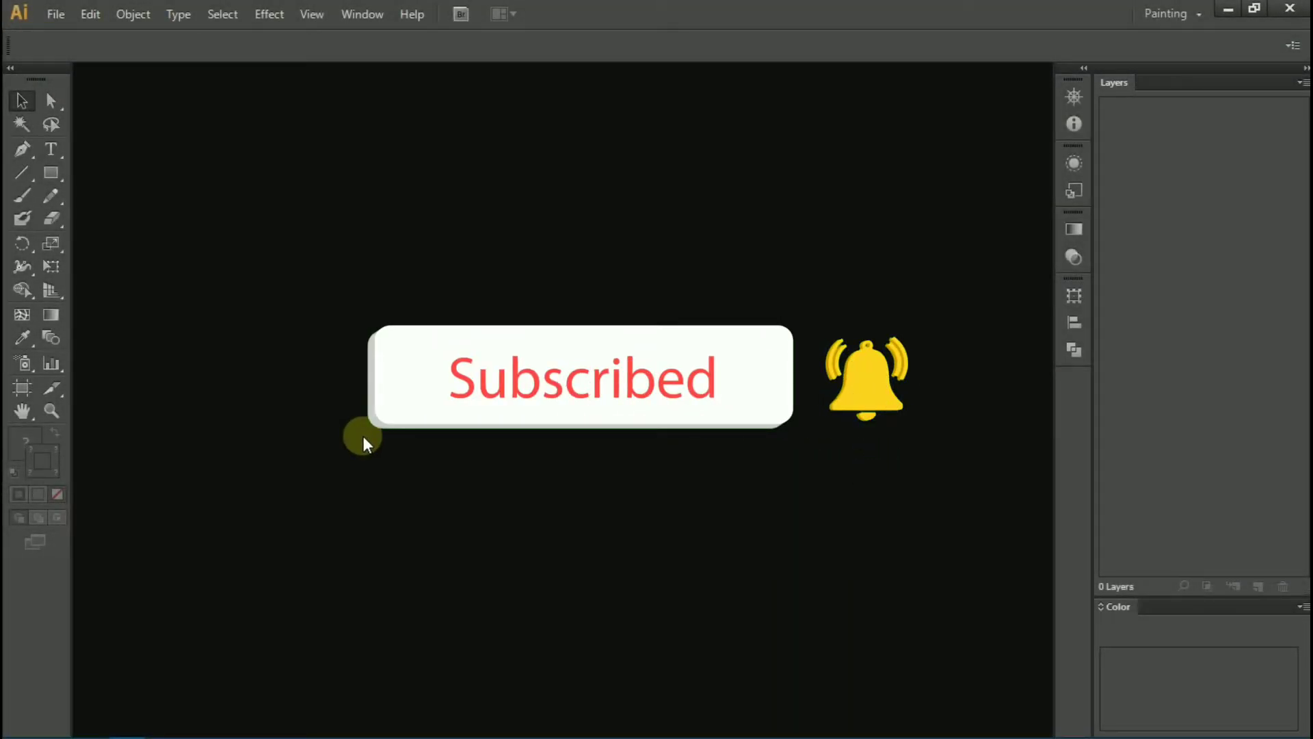
Step: Open the edit.jpg photo and start placing the footballer picture into the document
click(54, 13)
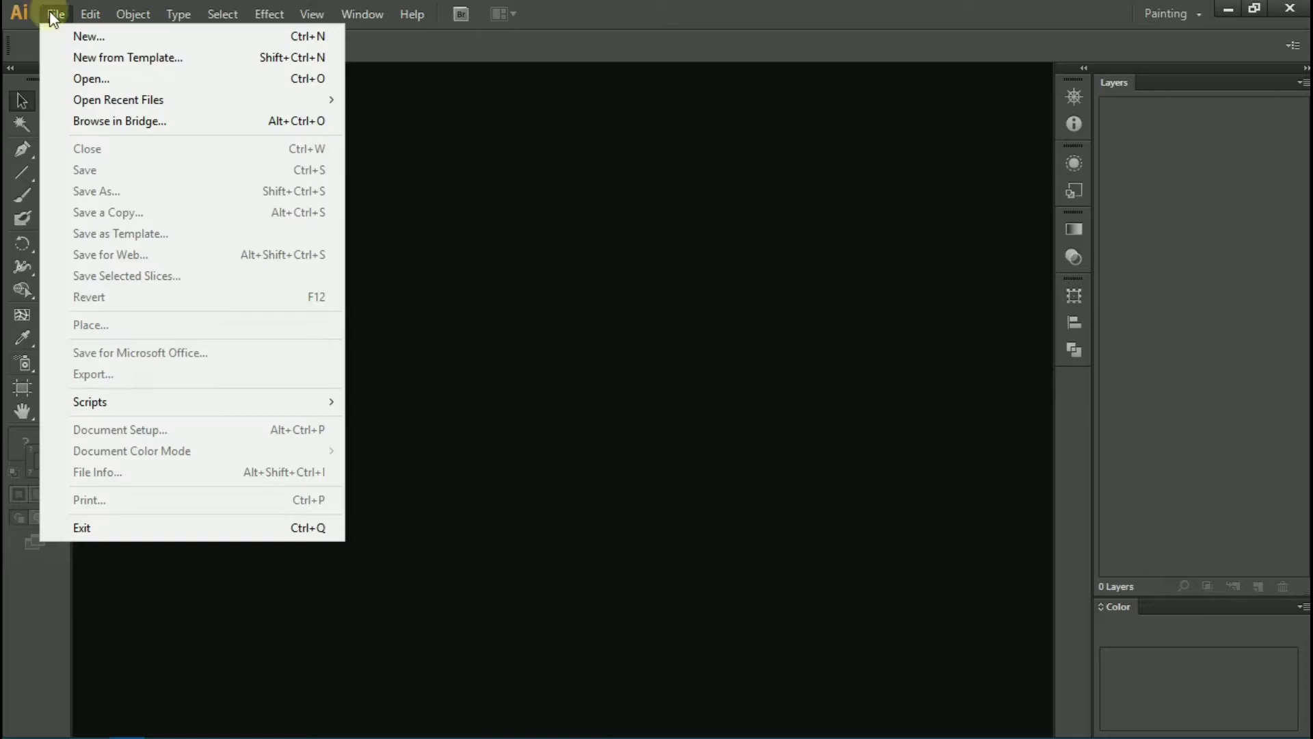
click(124, 76)
click(582, 445)
click(786, 510)
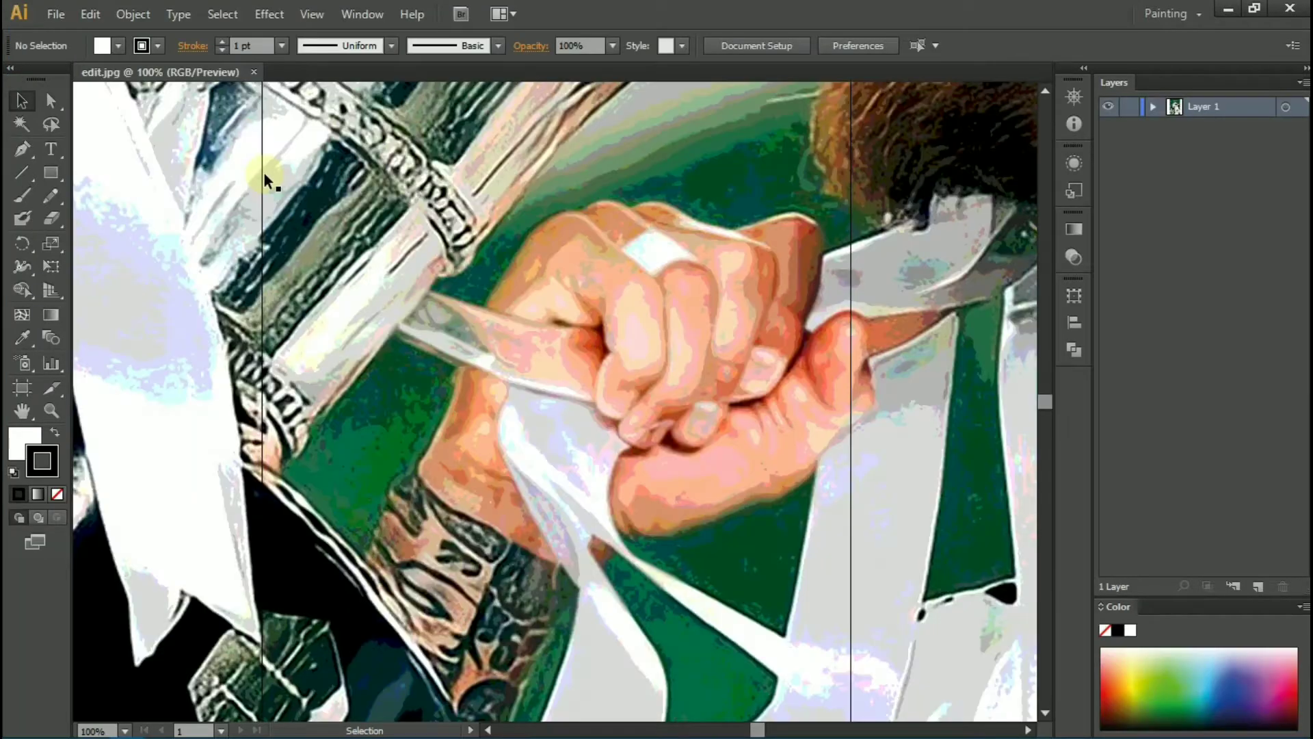
click(54, 14)
click(240, 323)
Step: Place the footballer photo as a linked image and expand Layer 1
click(663, 403)
click(803, 490)
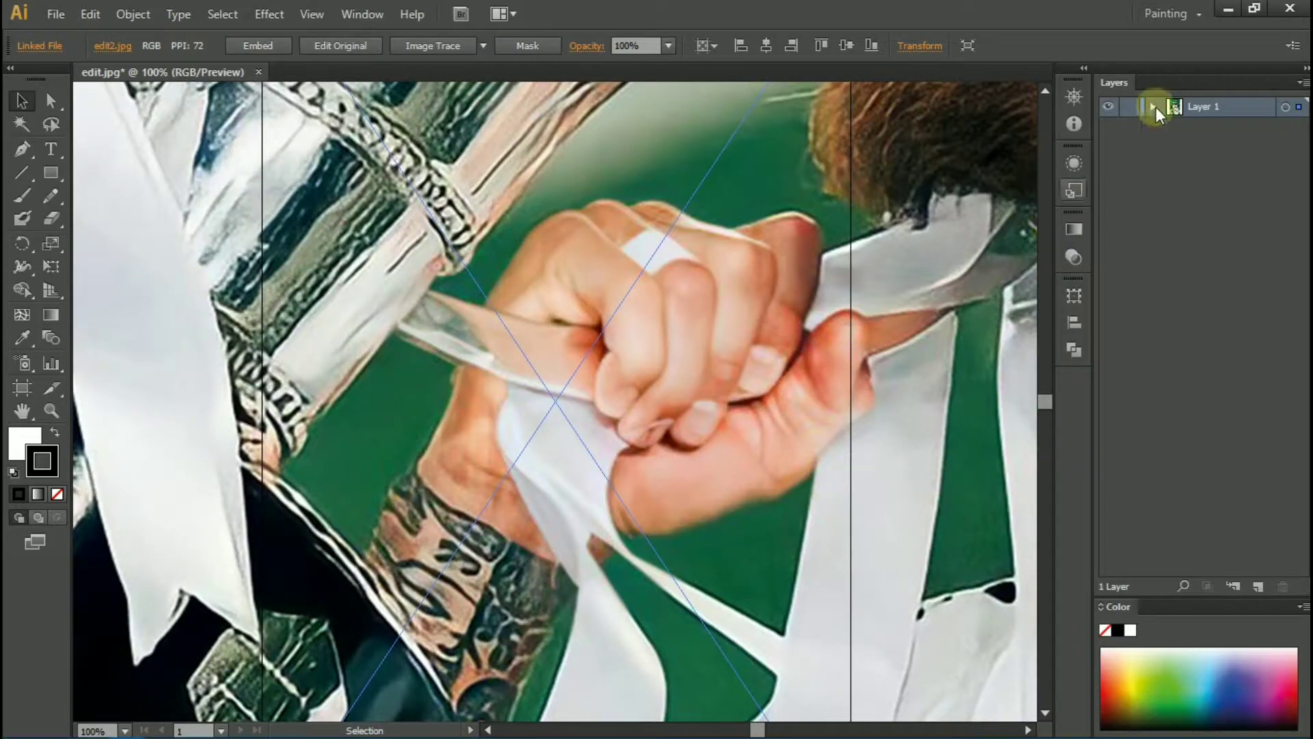
click(1153, 107)
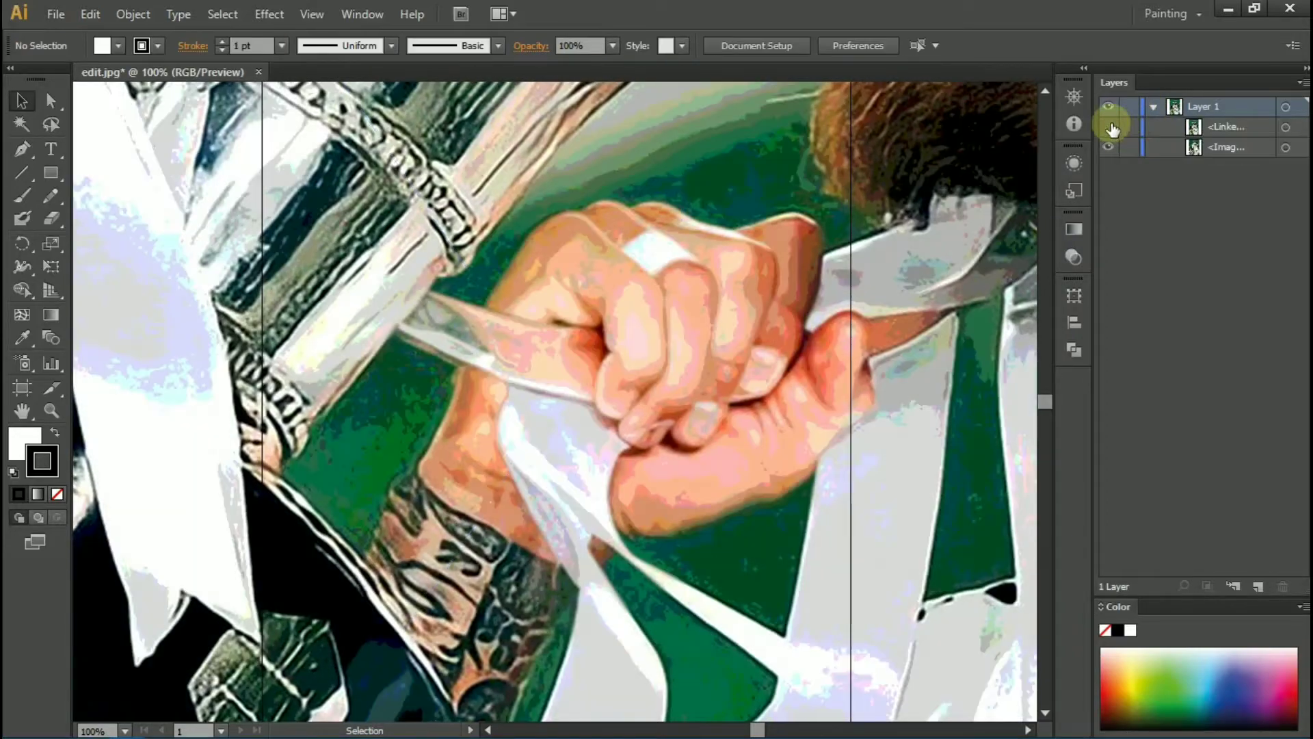
key(ctrl+minus)
key(ctrl+minus)
key(ctrl+minus)
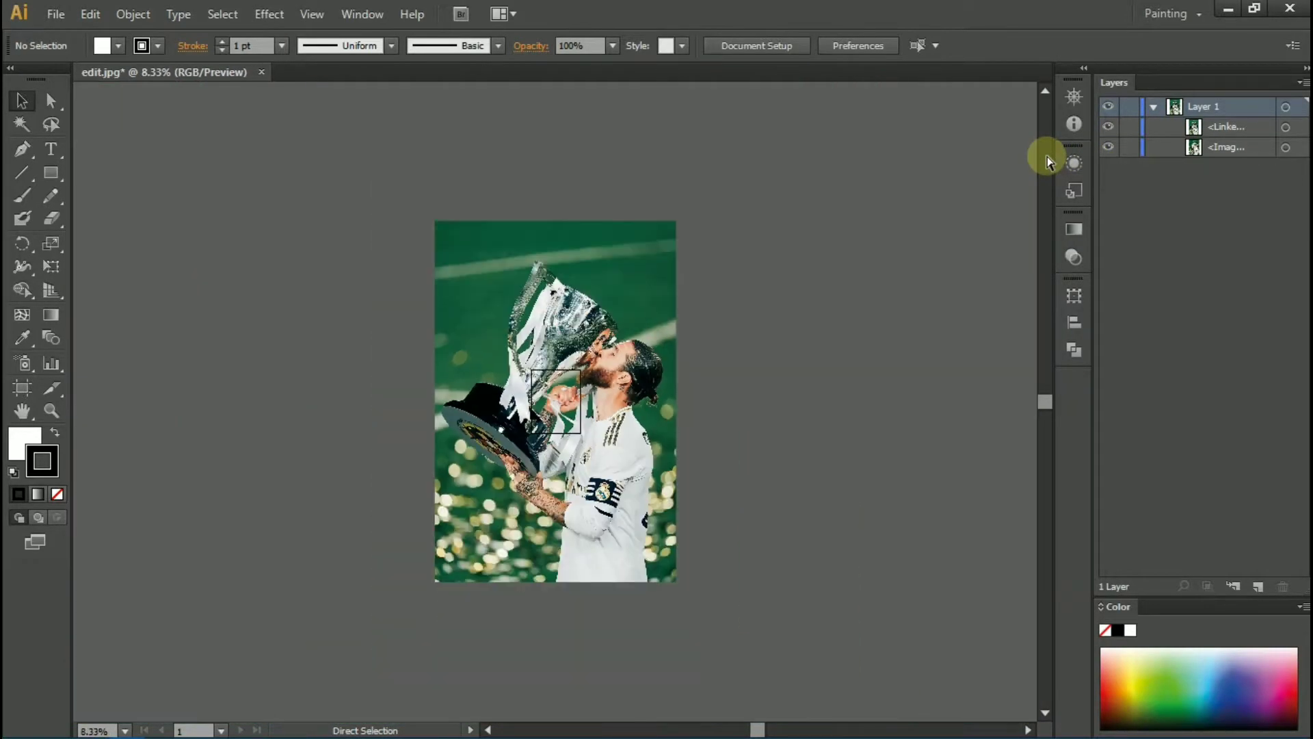
Step: Scale the photo with its corner handles to fit the artboard
click(1285, 107)
drag(676, 221, 580, 364)
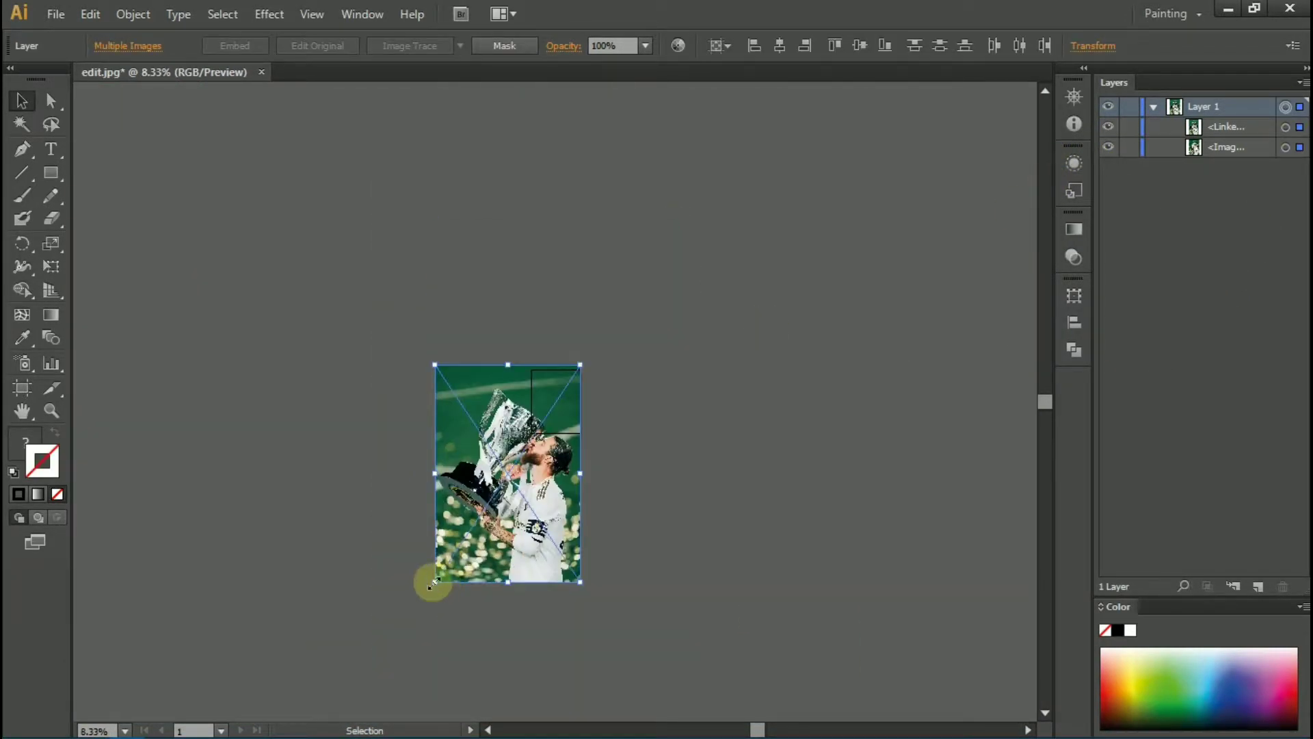
click(615, 408)
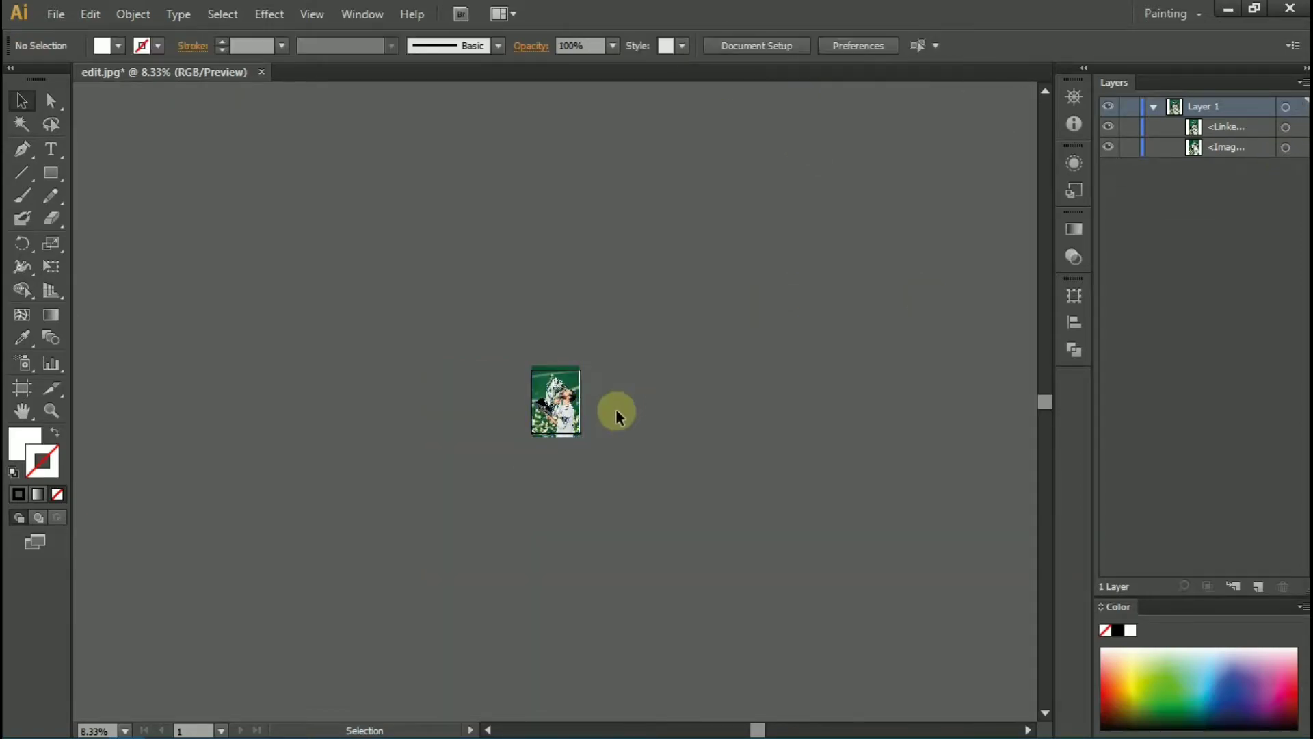
key(ctrl+0)
key(ctrl+a)
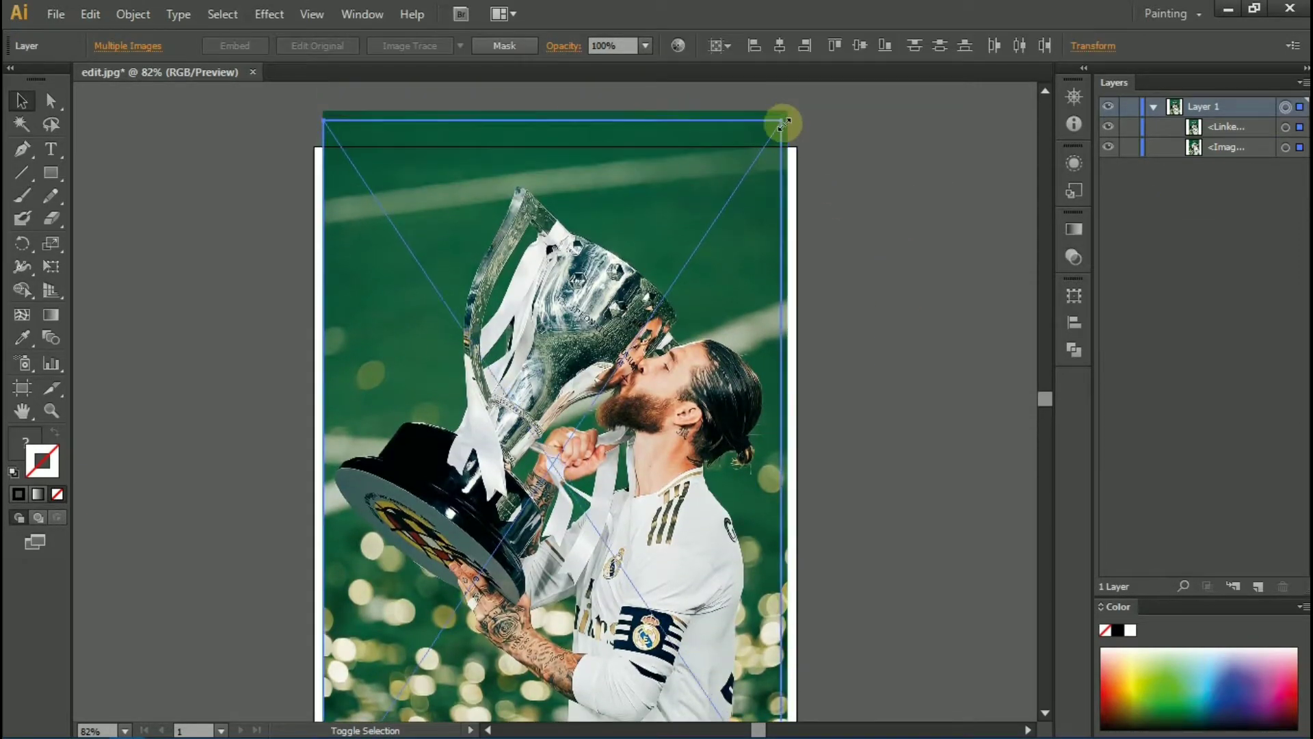
drag(780, 116, 782, 133)
Step: Align the photo to the top of the artboard and zoom in on the face
click(1122, 89)
click(778, 51)
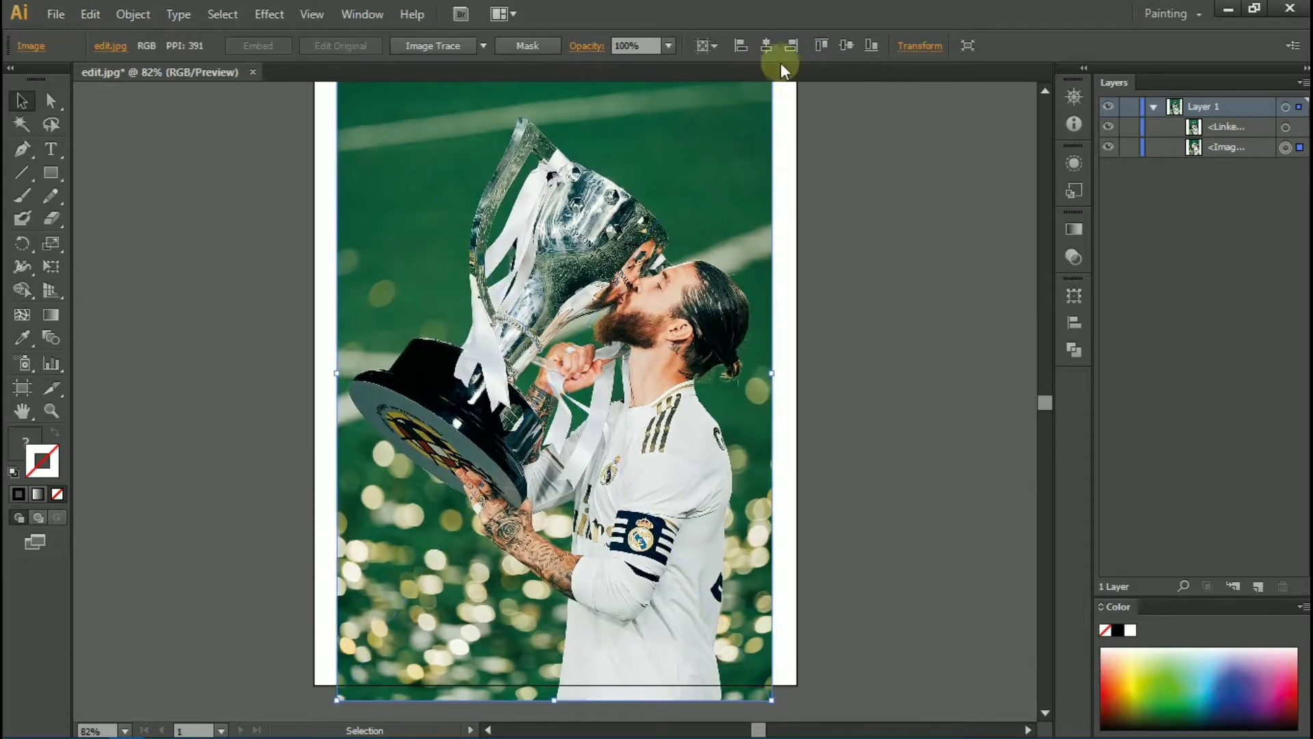
click(560, 396)
click(1108, 127)
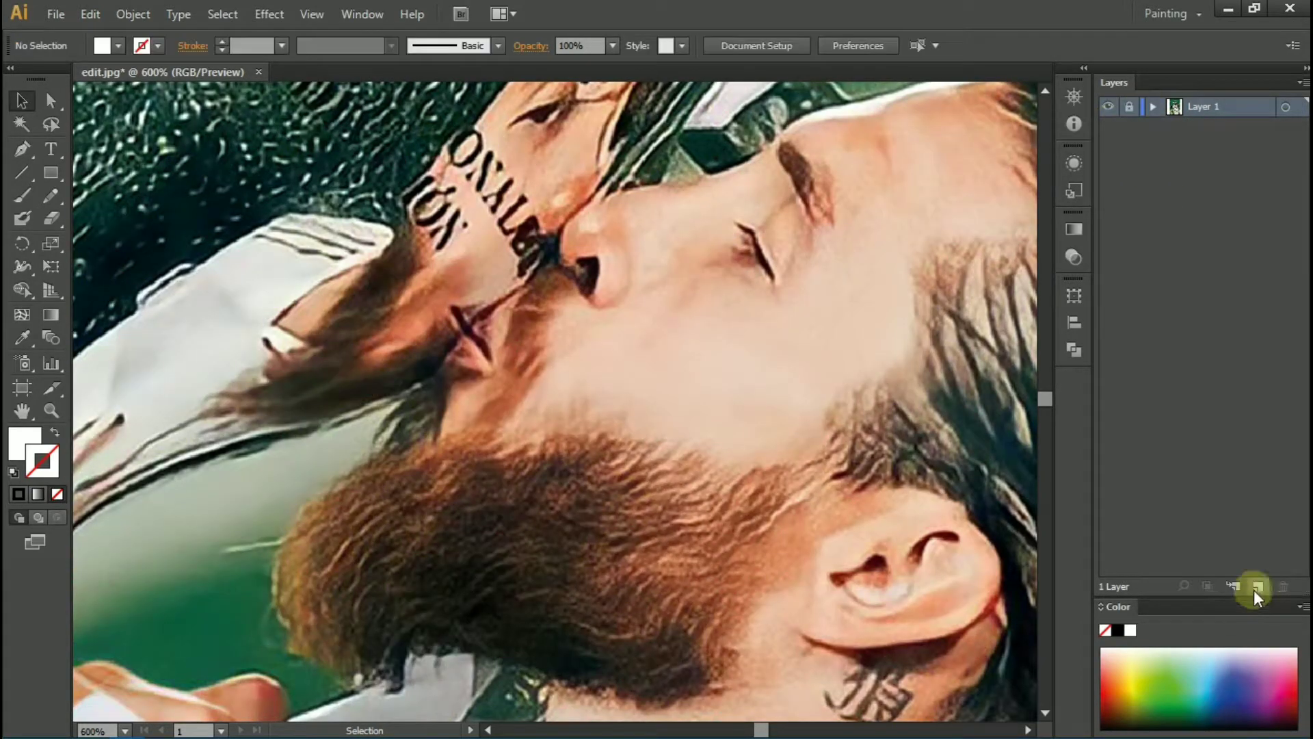
Step: Lock Layer 1 and add a new layer named 'line art' for the tracing
click(1257, 586)
double_click(1204, 106)
text(line art)
click(1129, 127)
Step: Set the Pen tool to no fill with a blue 0.25 pt stroke
key(p)
key(x)
click(1210, 680)
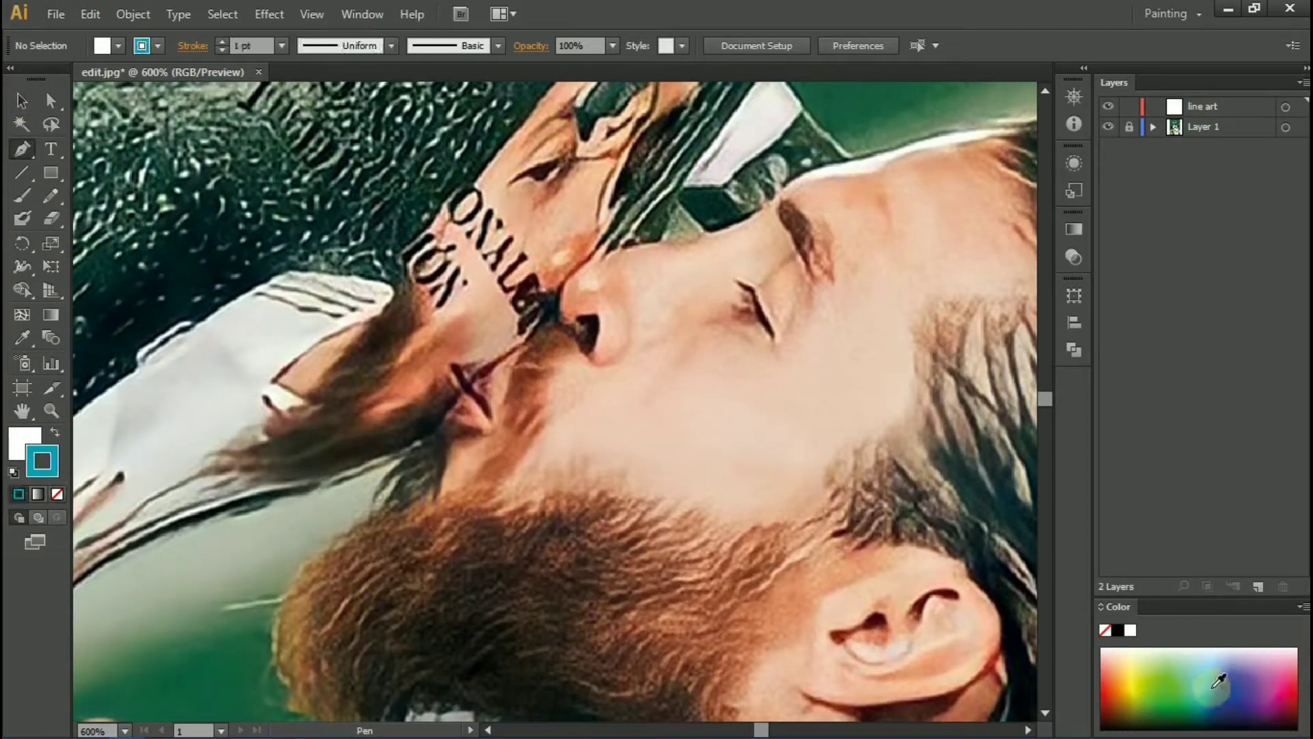
click(281, 45)
click(308, 95)
Step: Trace the closed eye crease and its lash prong with curved anchors
key(ctrl+plus)
key(ctrl+plus)
key(ctrl+plus)
key(ctrl+minus)
drag(477, 289, 521, 318)
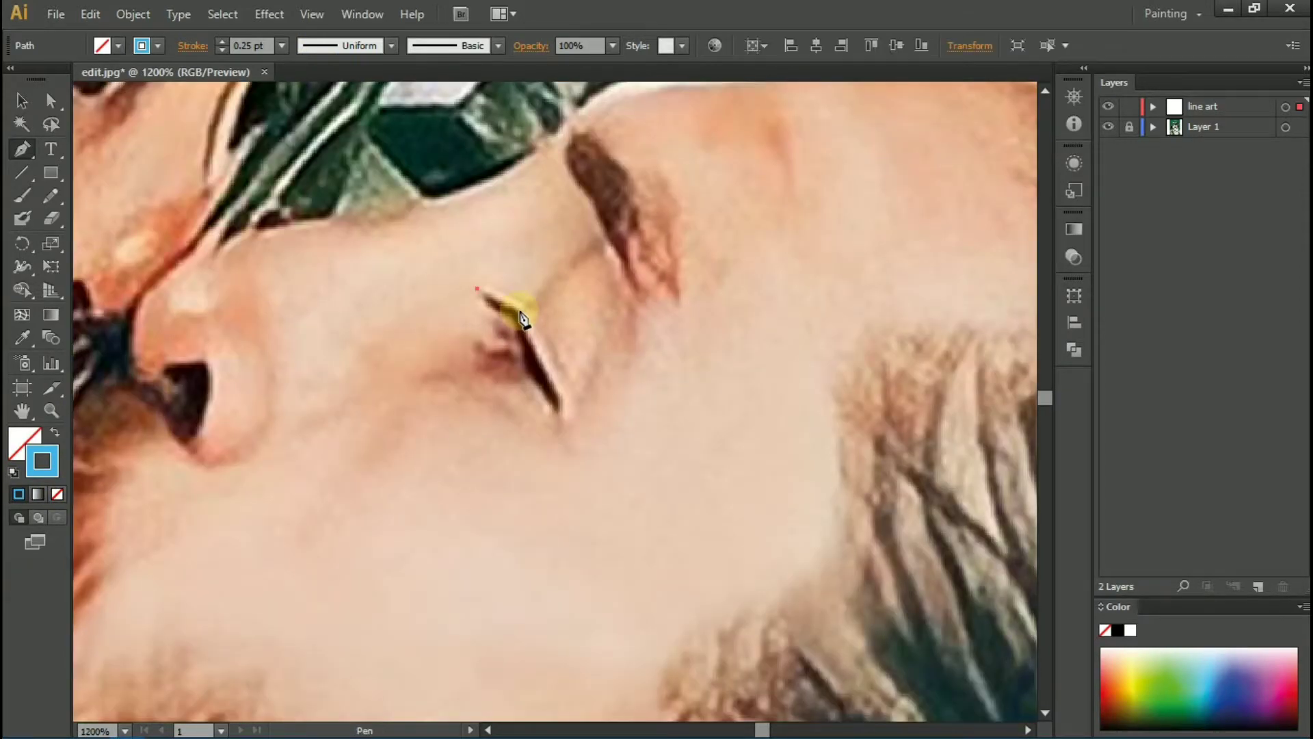
click(538, 362)
click(559, 397)
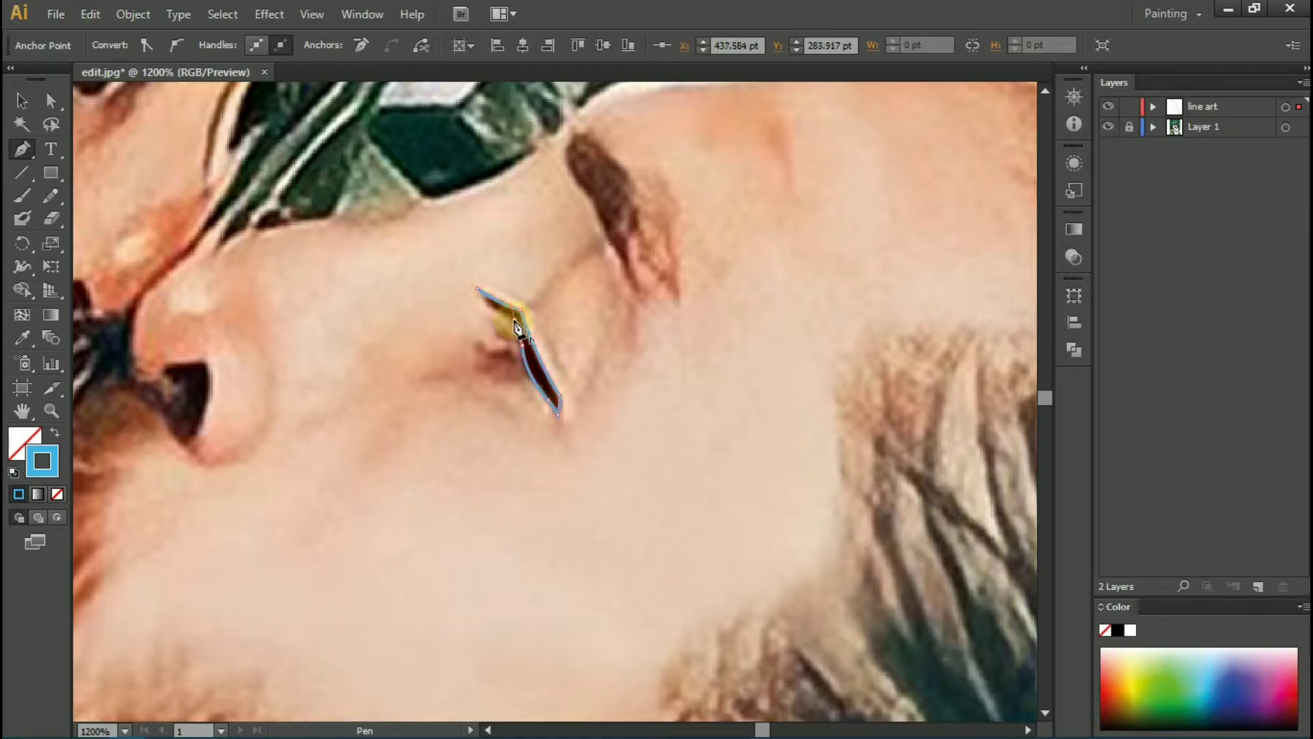
drag(524, 335, 501, 335)
key(ctrl+plus)
key(ctrl+plus)
key(ctrl+plus)
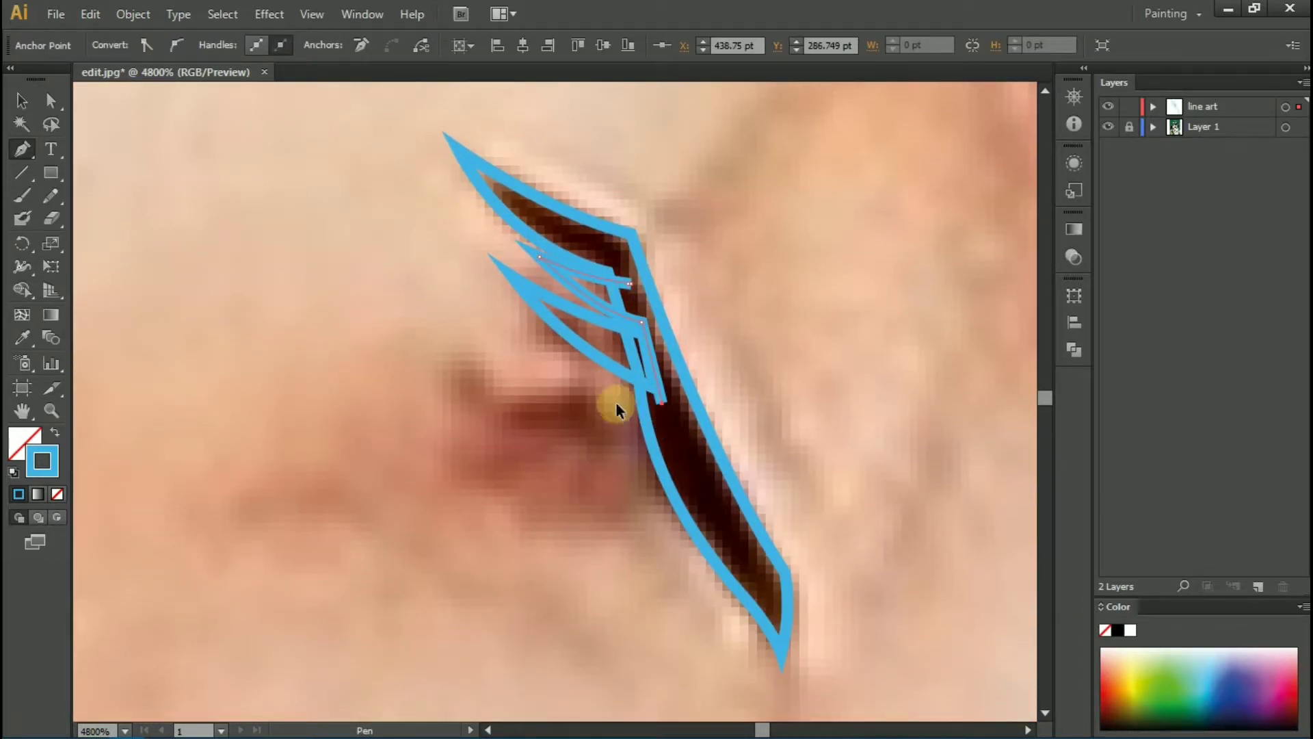
click(499, 393)
click(661, 409)
Step: Start tracing the curved eyebrow outline
scroll(677, 438, down, 1)
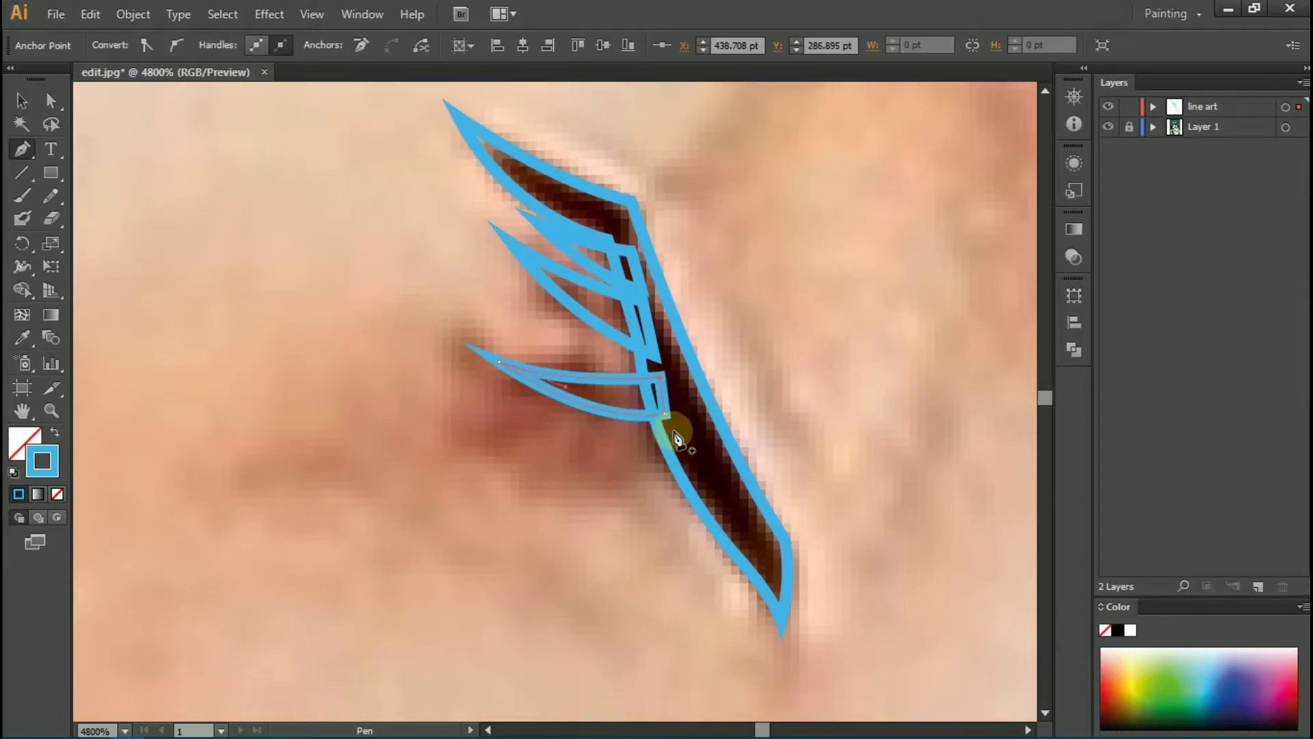
key(ctrl+0)
scroll(683, 235, up, 3)
click(676, 232)
drag(694, 273, 708, 308)
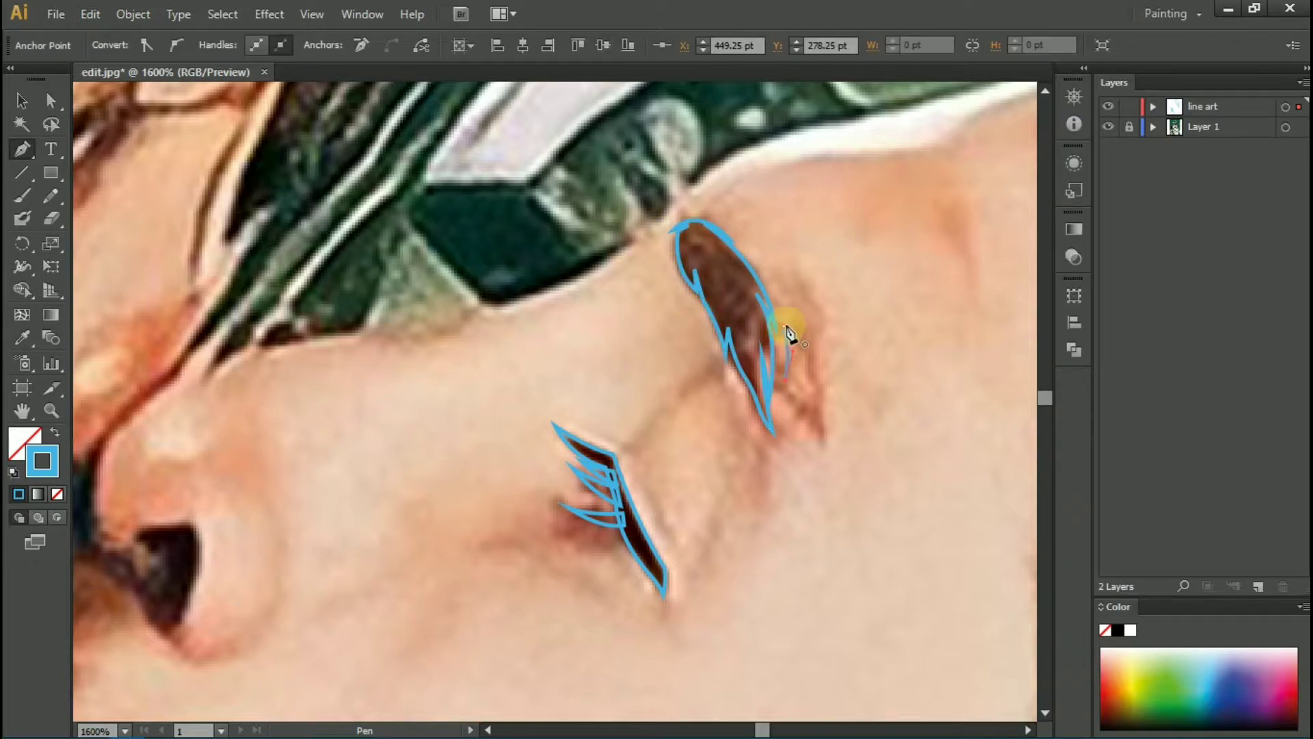
Step: Close the eyebrow outline and trace the curved nostril
click(768, 402)
click(770, 303)
click(21, 411)
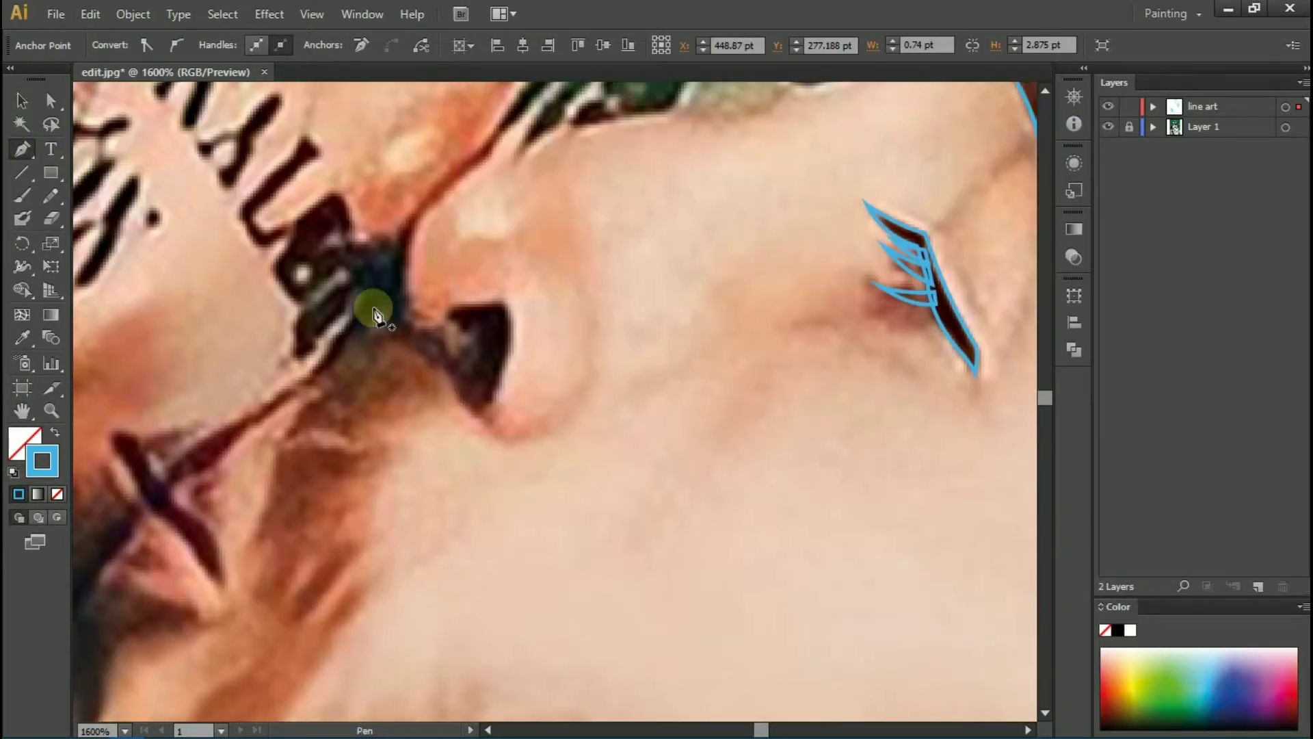
click(493, 433)
mouse_move(449, 323)
mouse_down()
mouse_move(465, 393)
mouse_move(523, 445)
mouse_up()
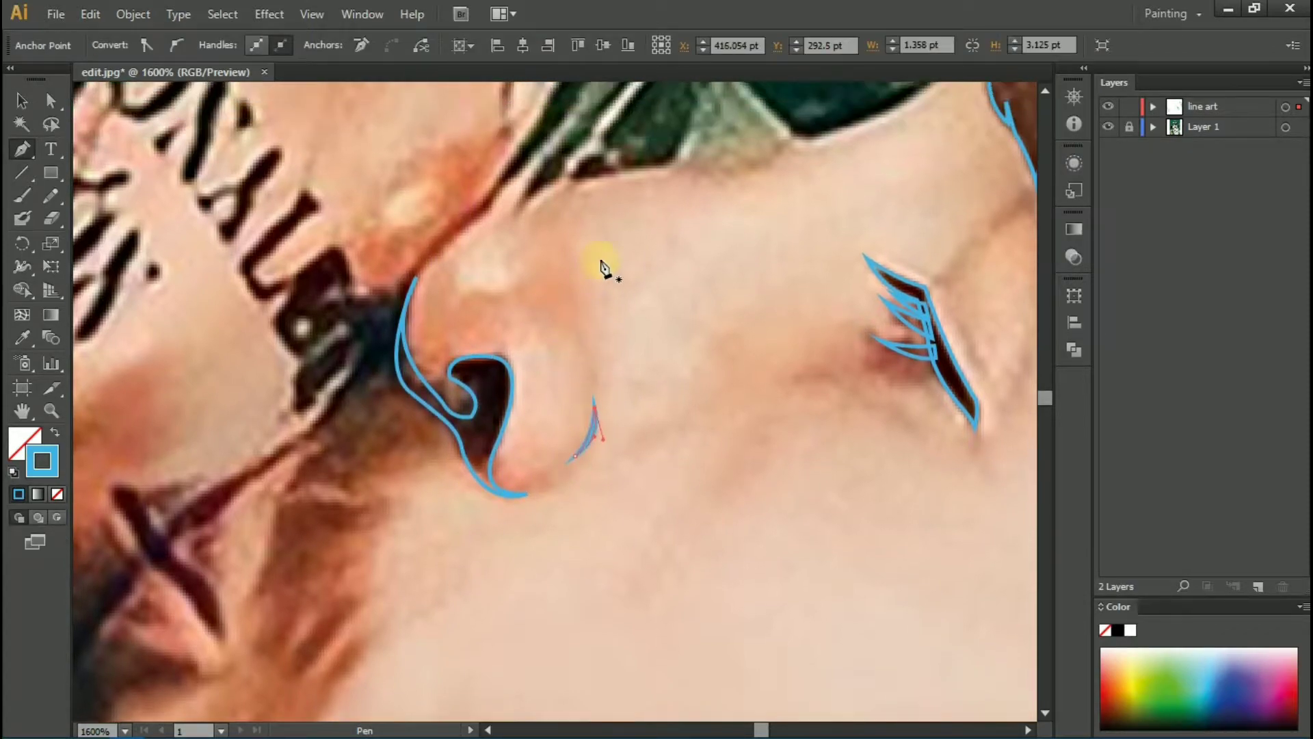
mouse_move(225, 624)
mouse_down()
mouse_move(431, 299)
mouse_move(586, 440)
mouse_move(861, 557)
mouse_up()
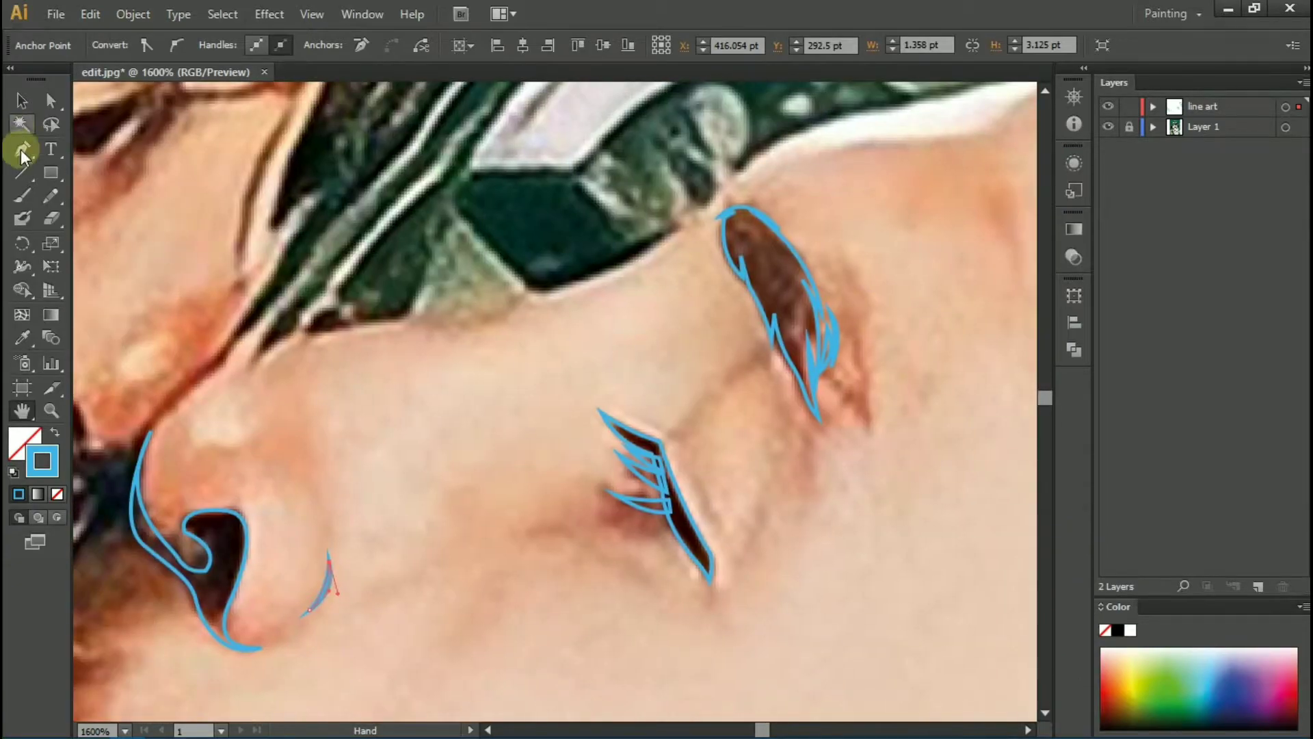
Step: Trace the lines under the nose tip and along the bridge, then begin the inner ear fold
click(244, 363)
drag(301, 336, 340, 330)
drag(542, 298, 595, 277)
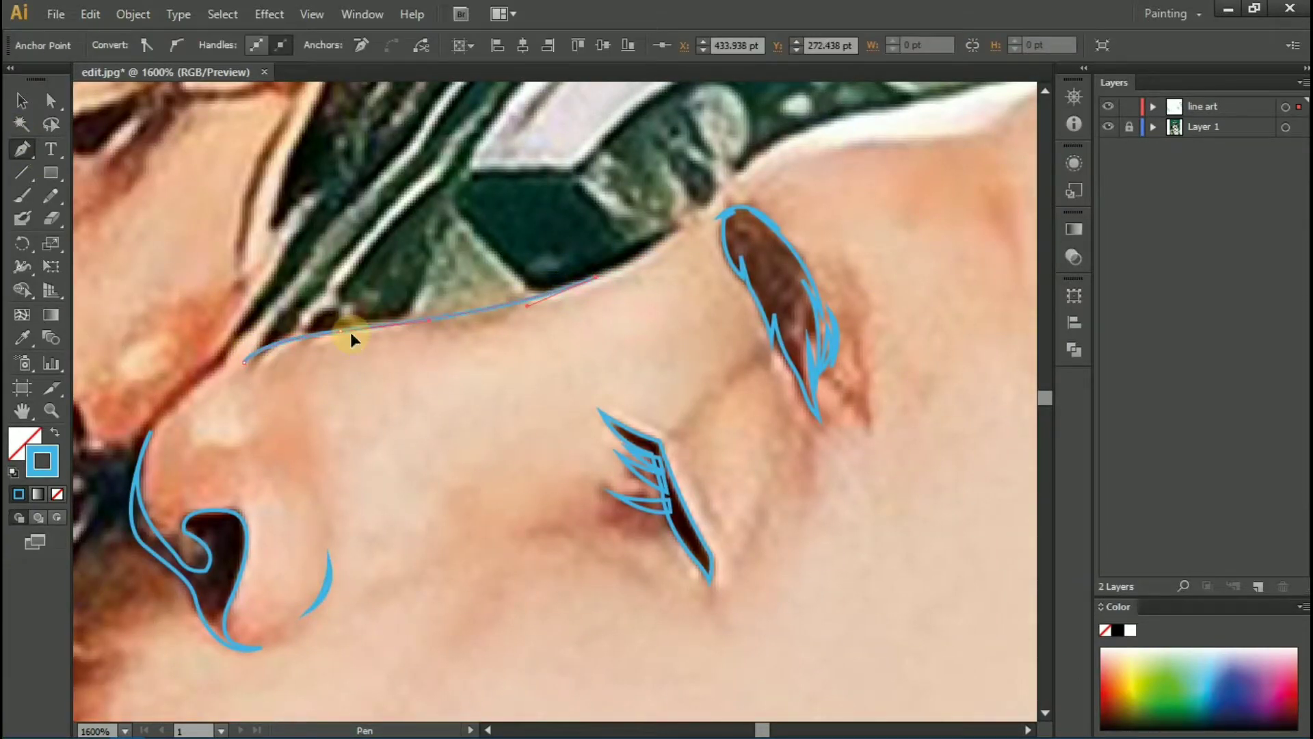
mouse_move(211, 469)
mouse_down()
mouse_move(639, 132)
mouse_move(404, 366)
mouse_move(381, 366)
mouse_move(467, 303)
mouse_up()
click(518, 428)
Step: Curve the inner ear fold and trace the upper fold of the ear
drag(388, 340, 345, 341)
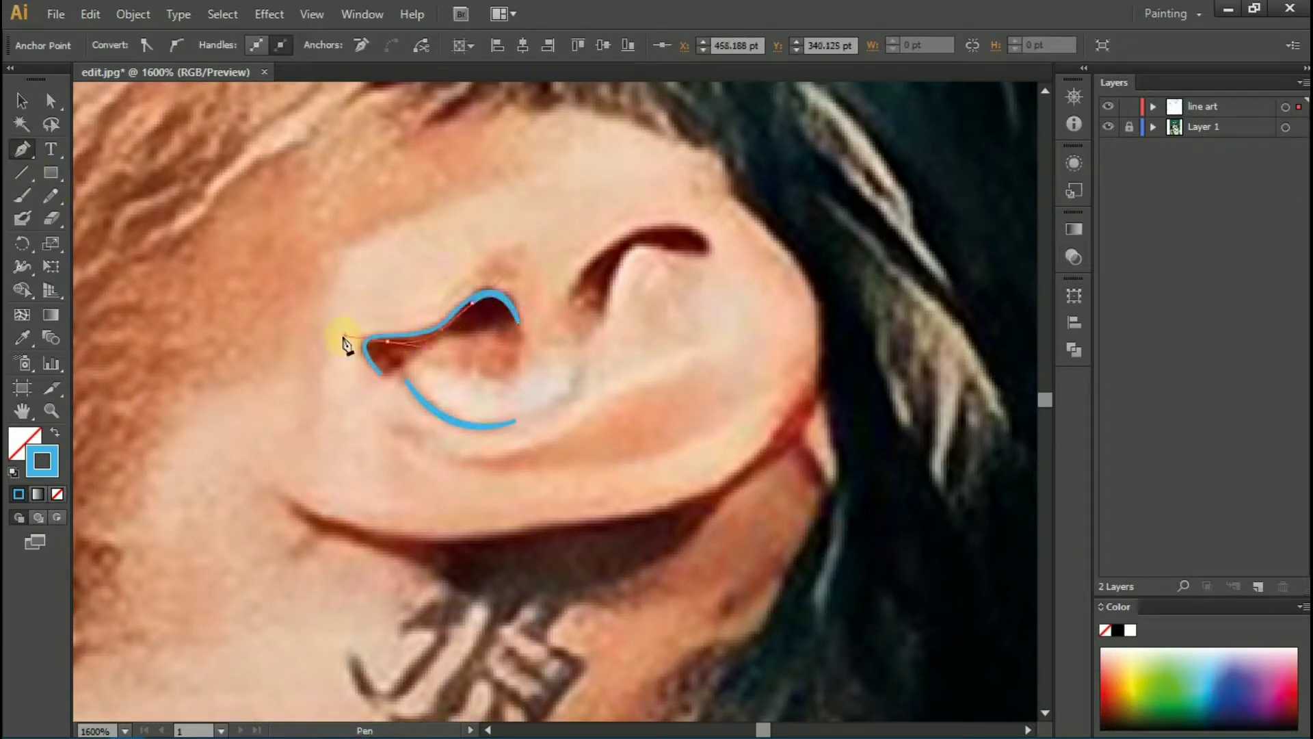
drag(693, 226, 767, 239)
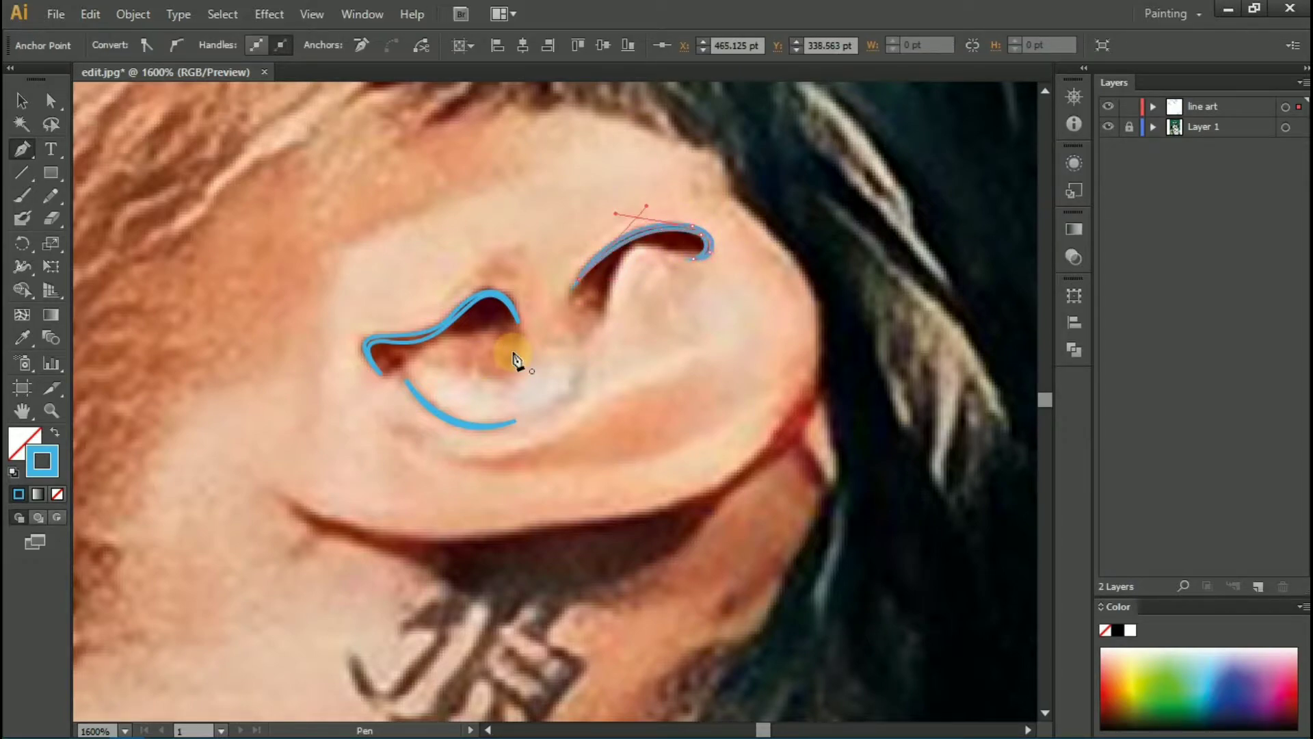
scroll(479, 445, down, 1)
Step: Outline the ear's full outer rim from its lower edge and end the path
click(281, 482)
drag(646, 501, 688, 491)
drag(818, 345, 831, 308)
scroll(831, 308, up, 1)
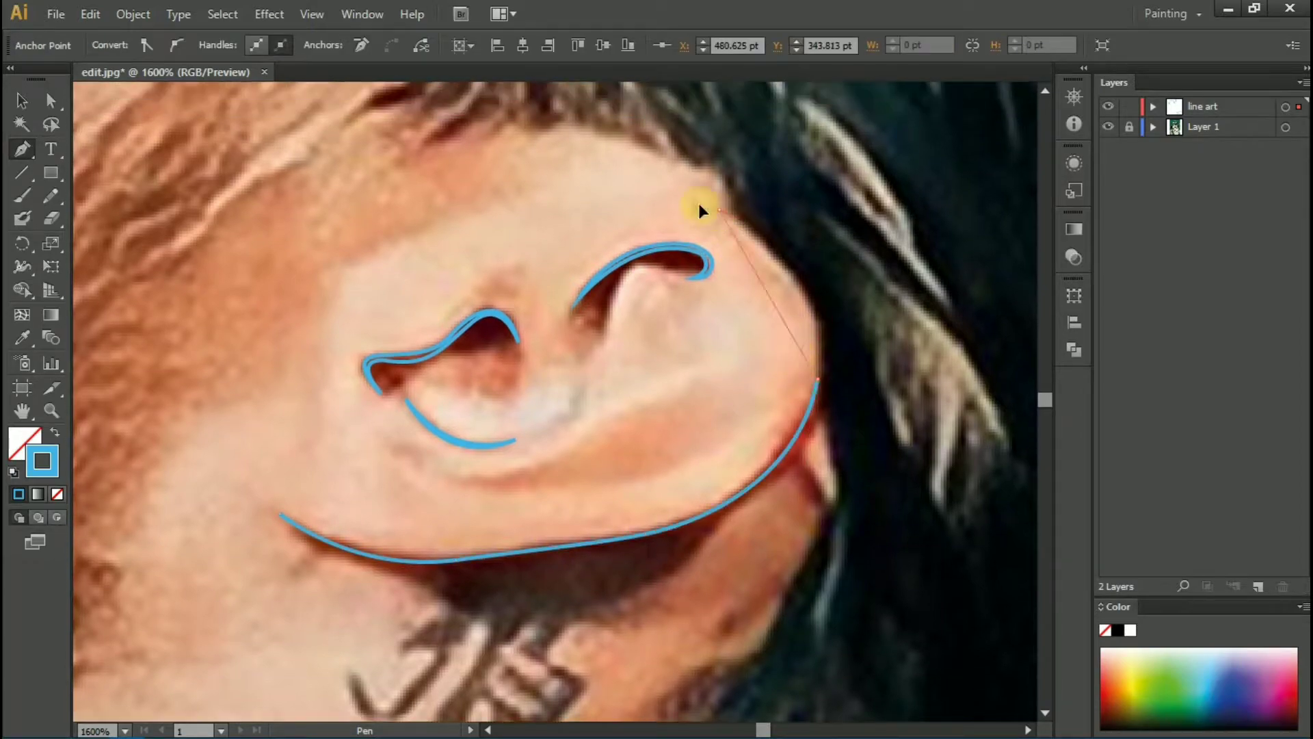
drag(718, 210, 833, 380)
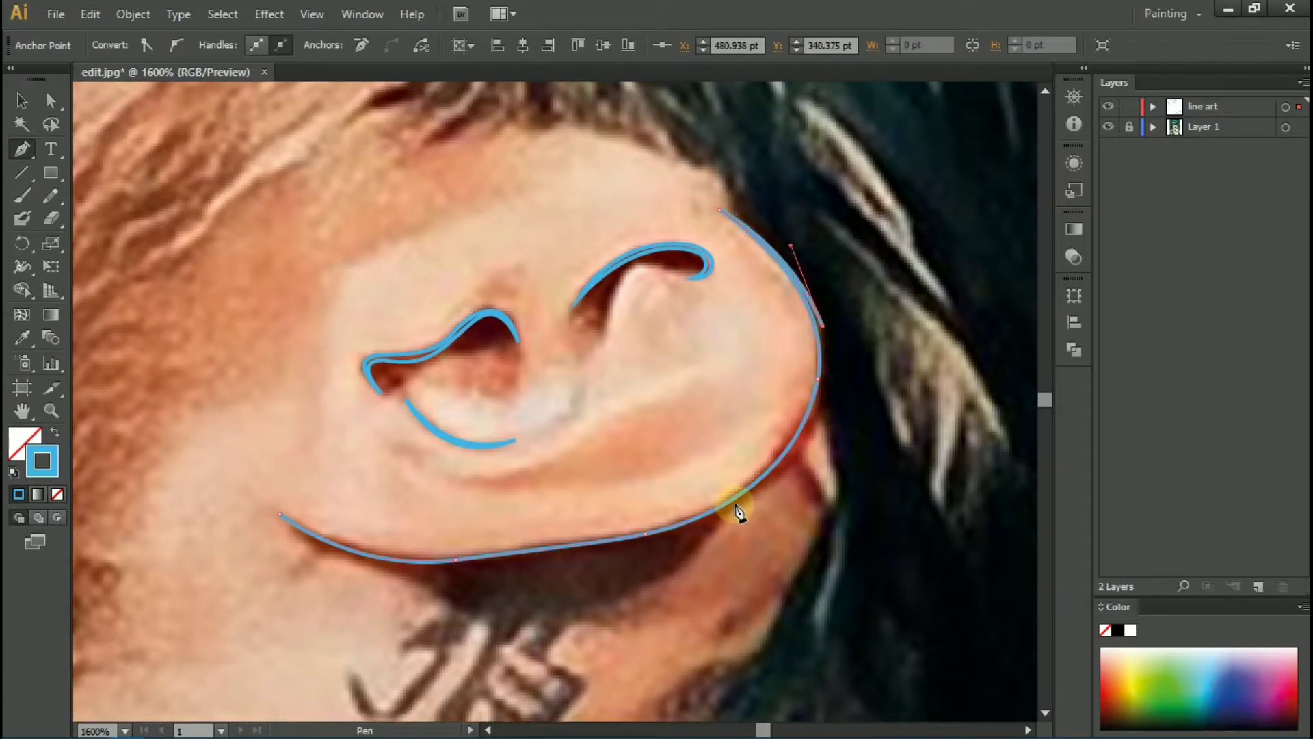
mouse_move(736, 506)
mouse_down()
mouse_move(619, 573)
mouse_move(586, 557)
mouse_up()
drag(446, 566, 409, 576)
key(v)
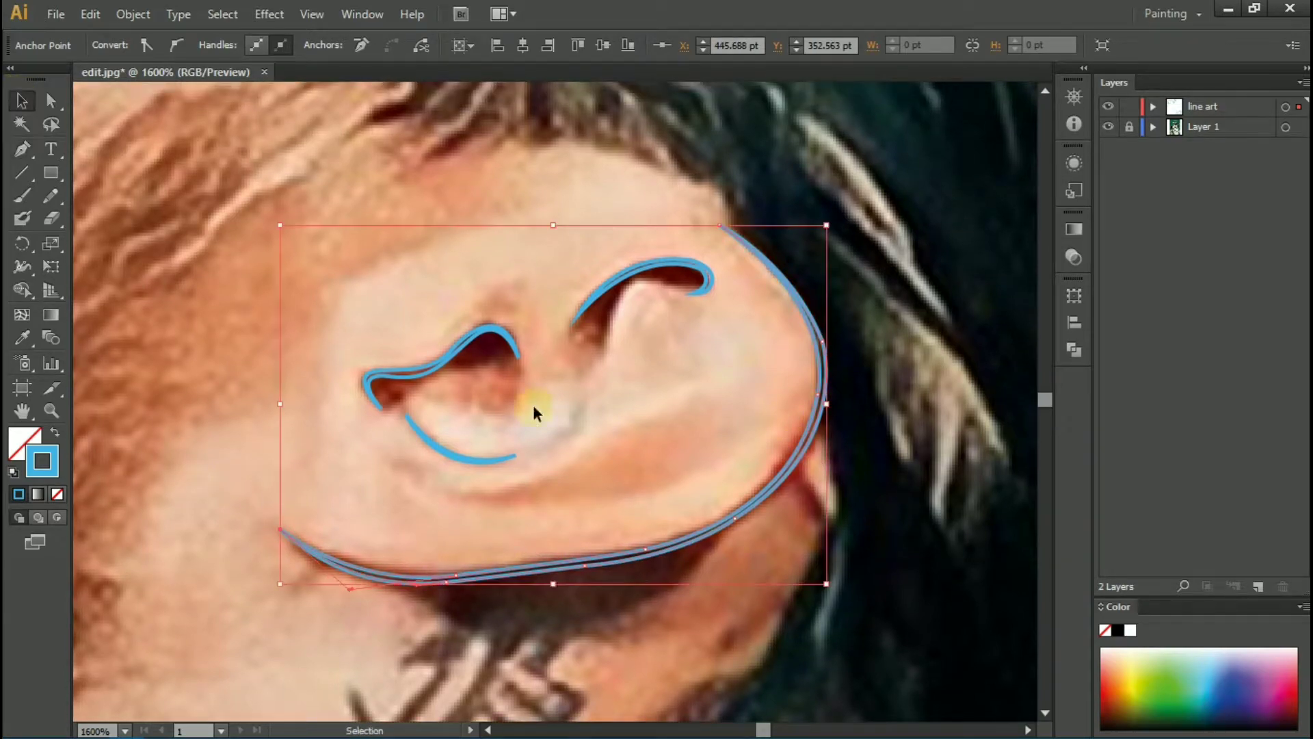
scroll(615, 406, down, 1)
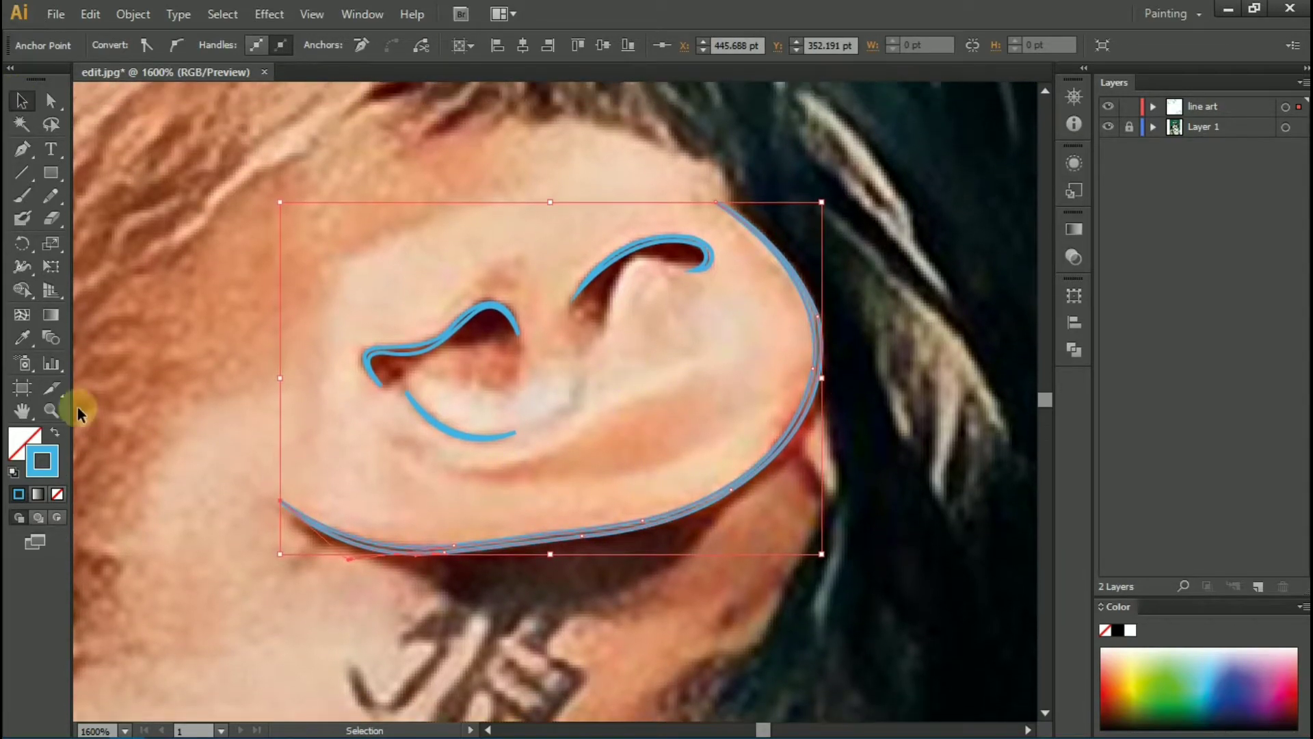
scroll(474, 372, down, 5)
Step: Trace a curved closed outline along the lip line
click(22, 149)
click(367, 402)
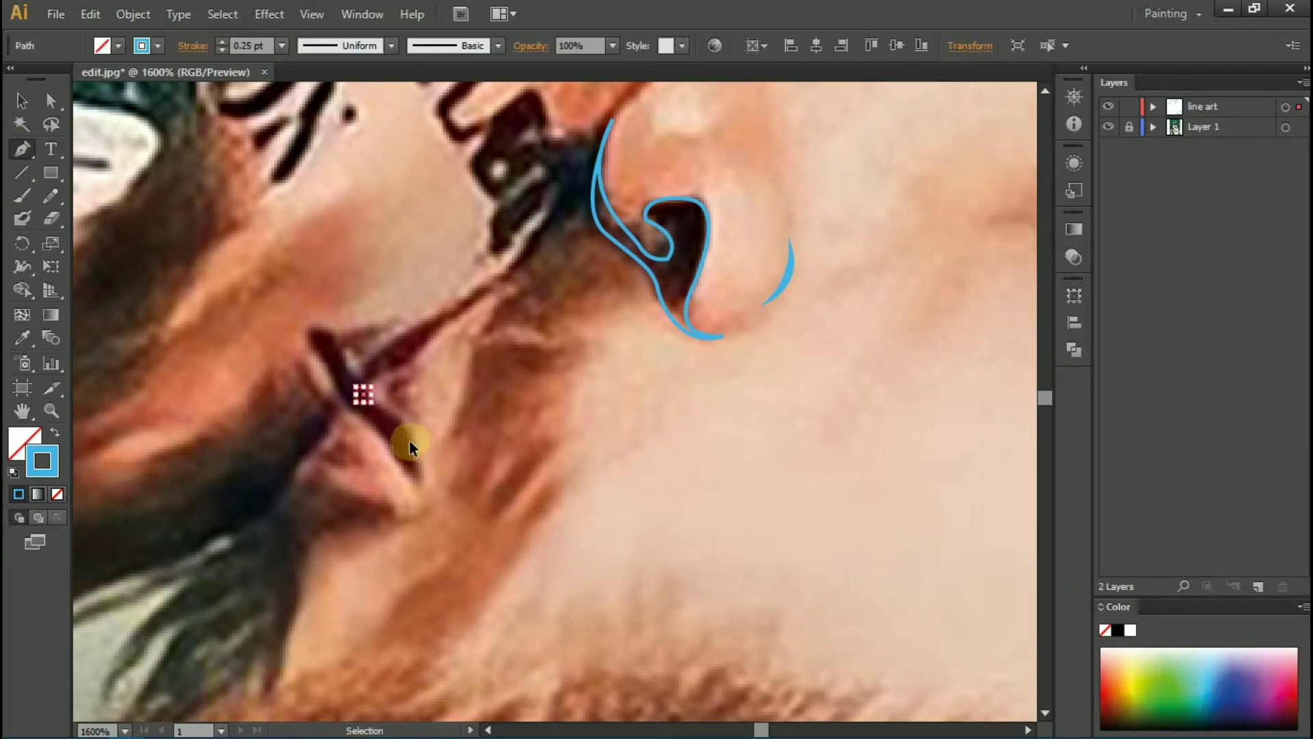
key(ctrl+plus)
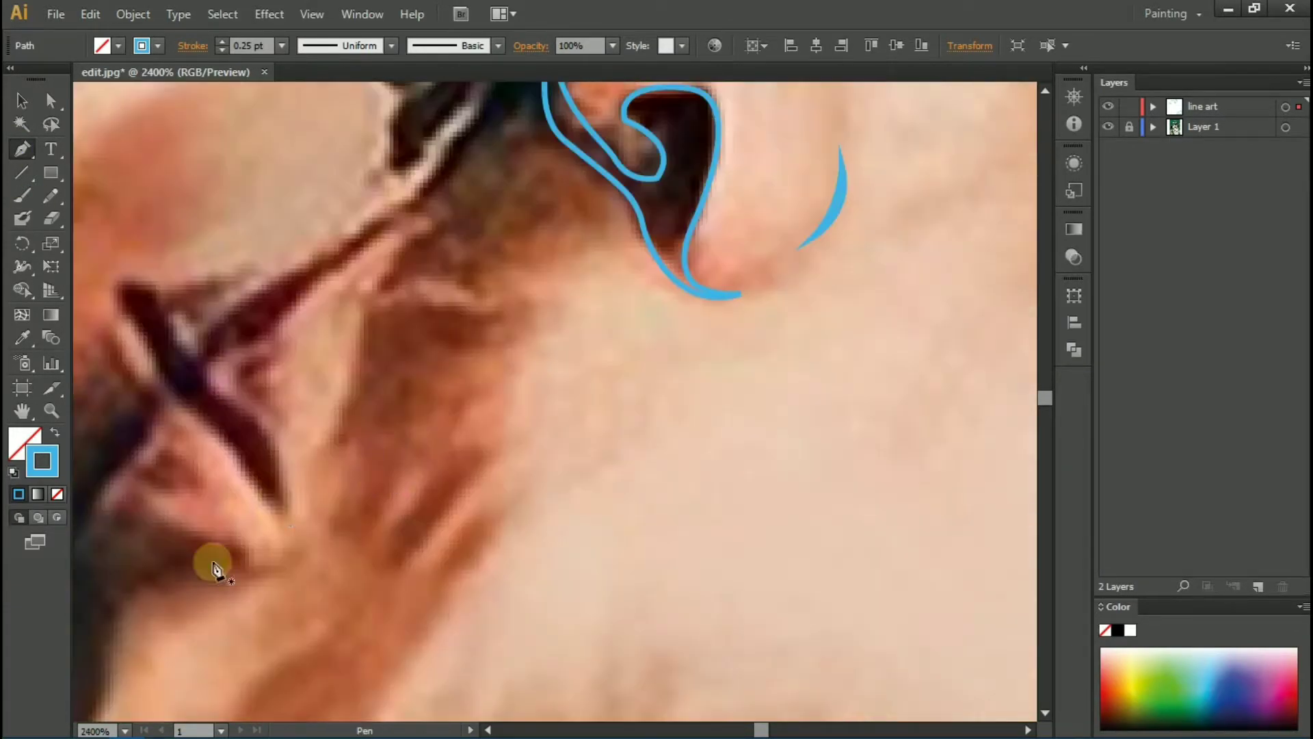
drag(220, 410, 205, 403)
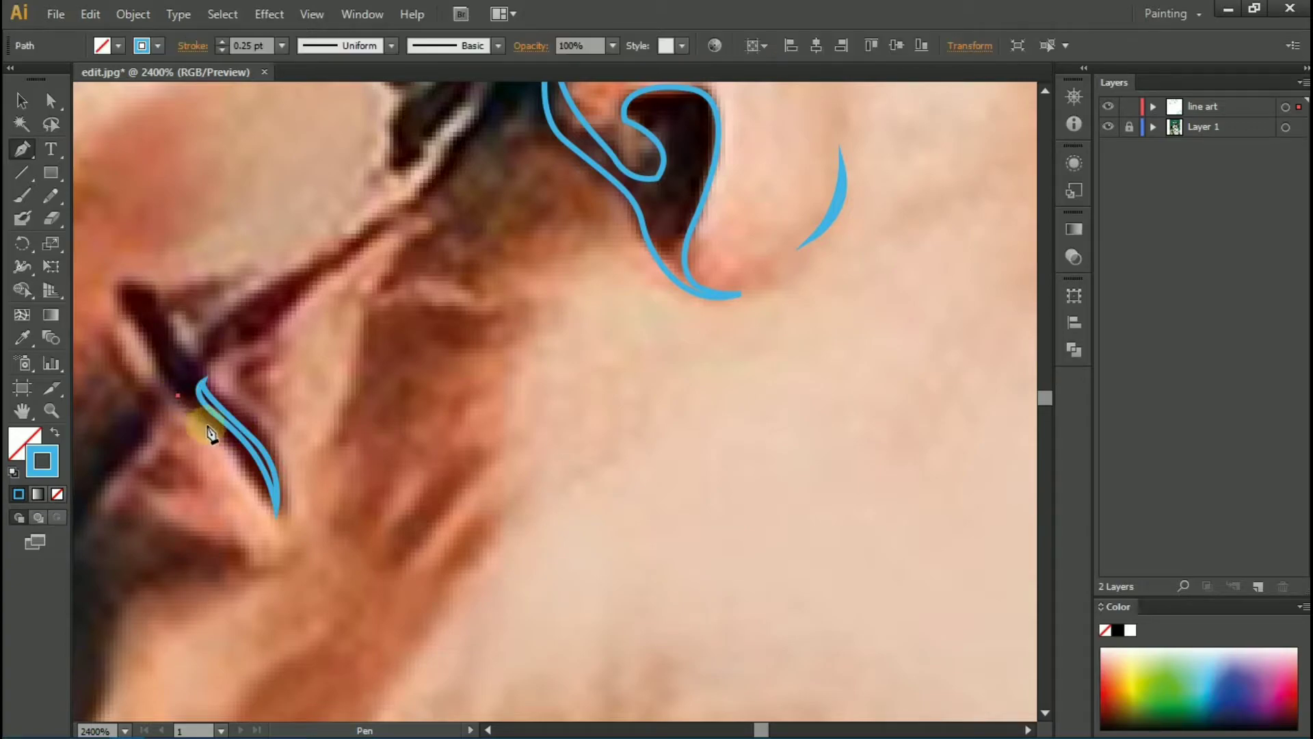
click(262, 514)
scroll(262, 517, up, 3)
Step: Draw a curved line along the upper lip
click(232, 437)
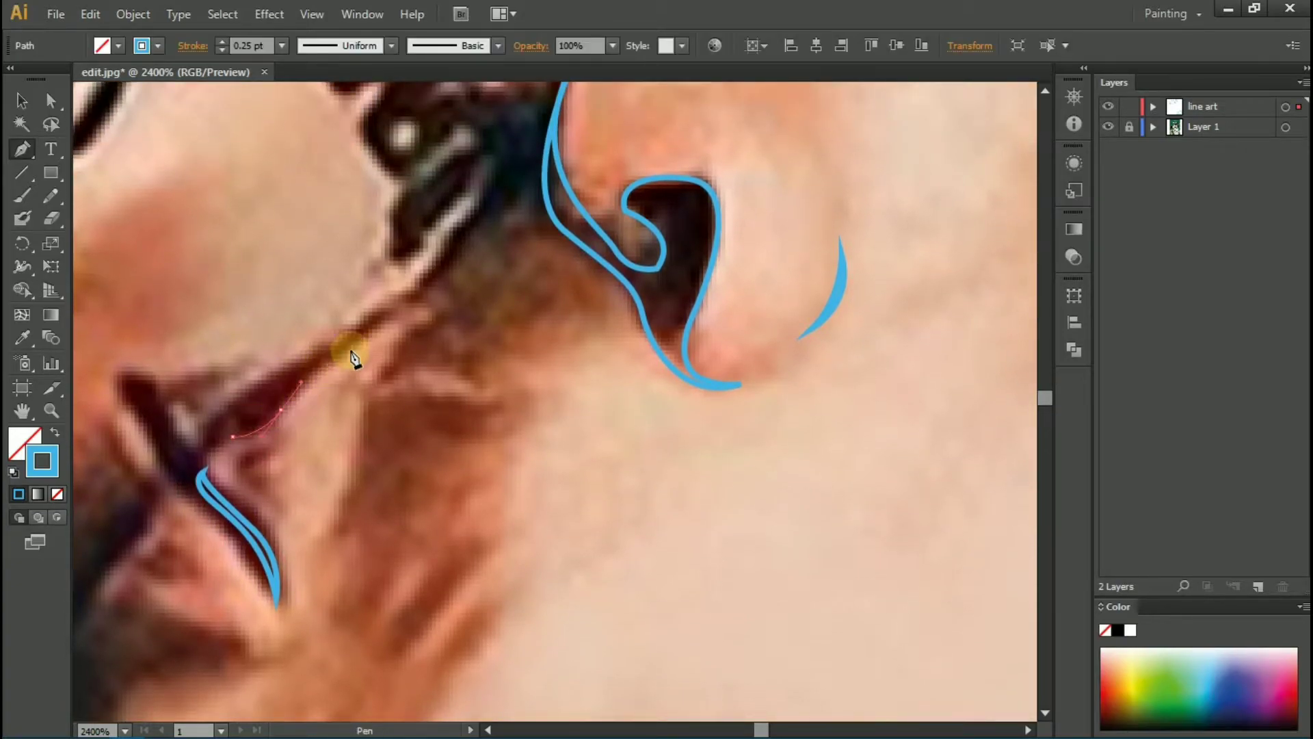
drag(369, 333, 286, 406)
drag(235, 440, 691, 292)
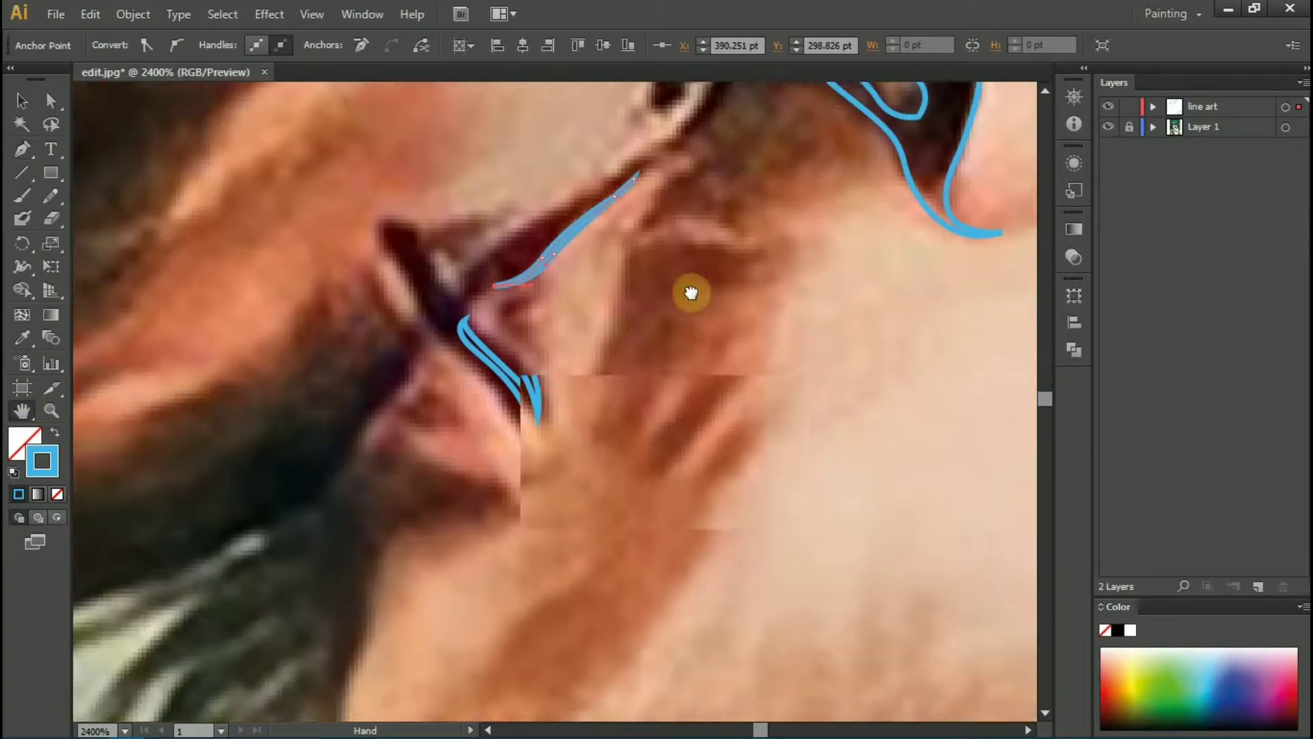
scroll(478, 656, down, 5)
Step: Trace the curved lip edge and a short stroke at the lip corner
click(22, 149)
click(390, 281)
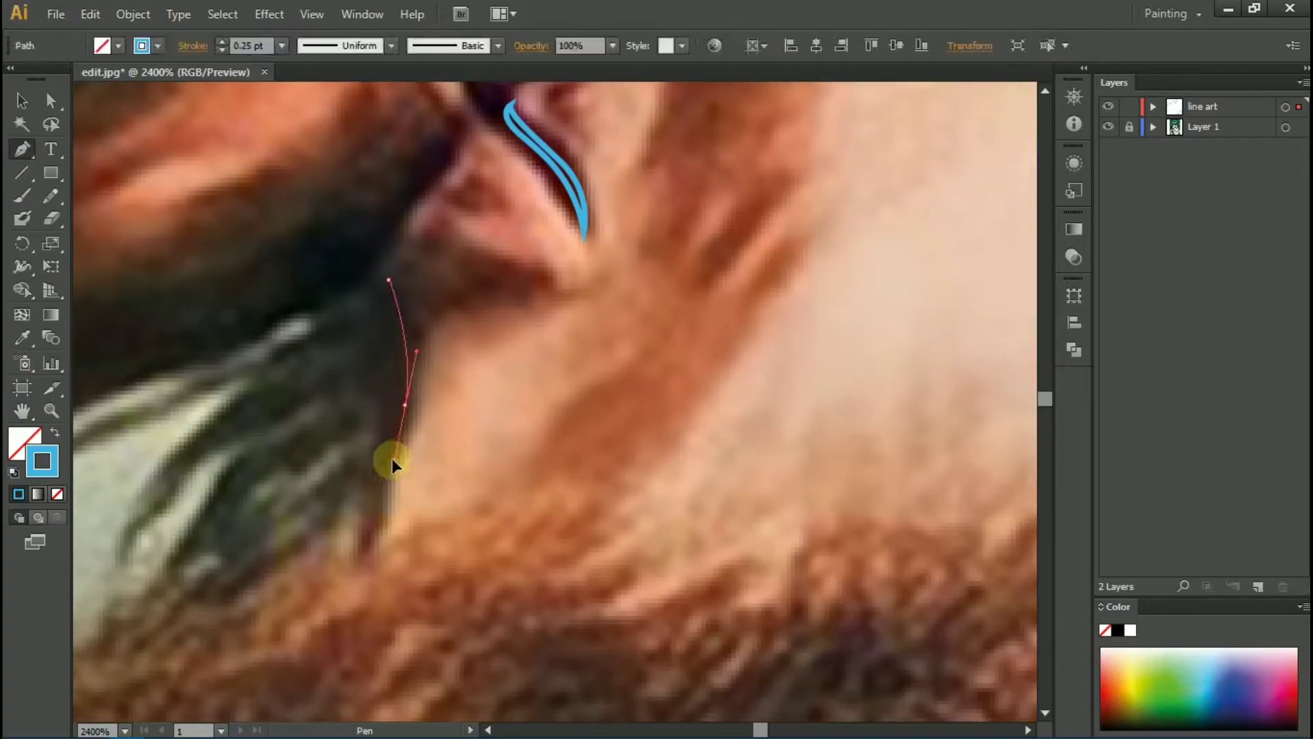
drag(362, 547, 416, 353)
scroll(411, 239, up, 1)
click(398, 269)
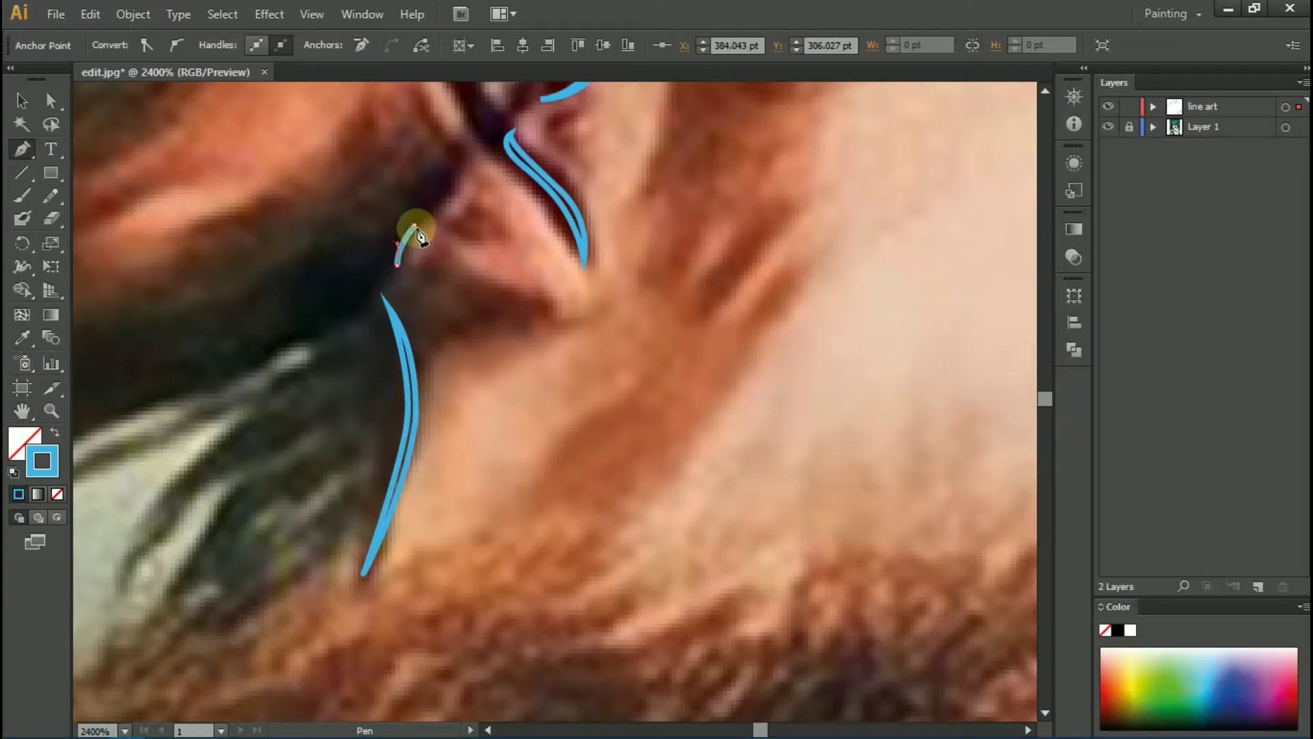
drag(415, 225, 443, 203)
scroll(540, 346, down, 5)
scroll(550, 471, up, 4)
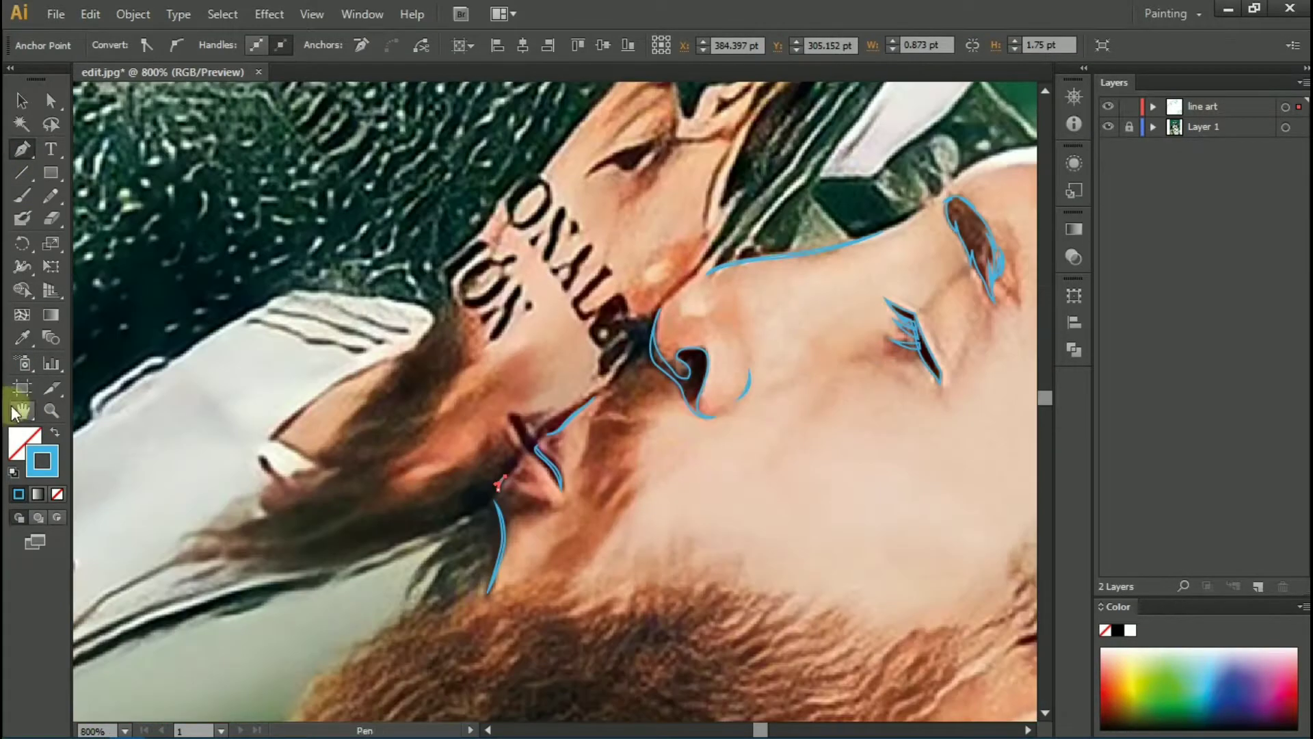
Step: Start the brow line curving across the forehead above the eye
drag(549, 472, 707, 458)
click(387, 341)
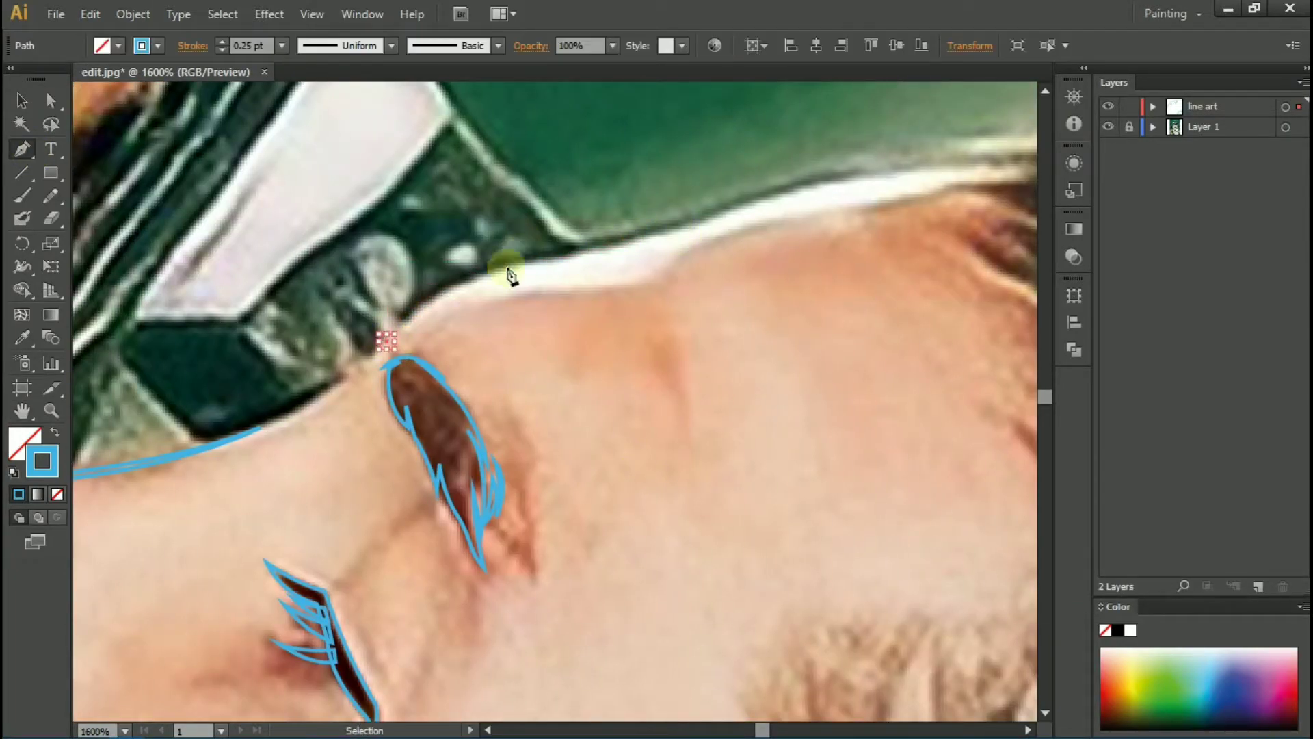
drag(703, 223, 733, 205)
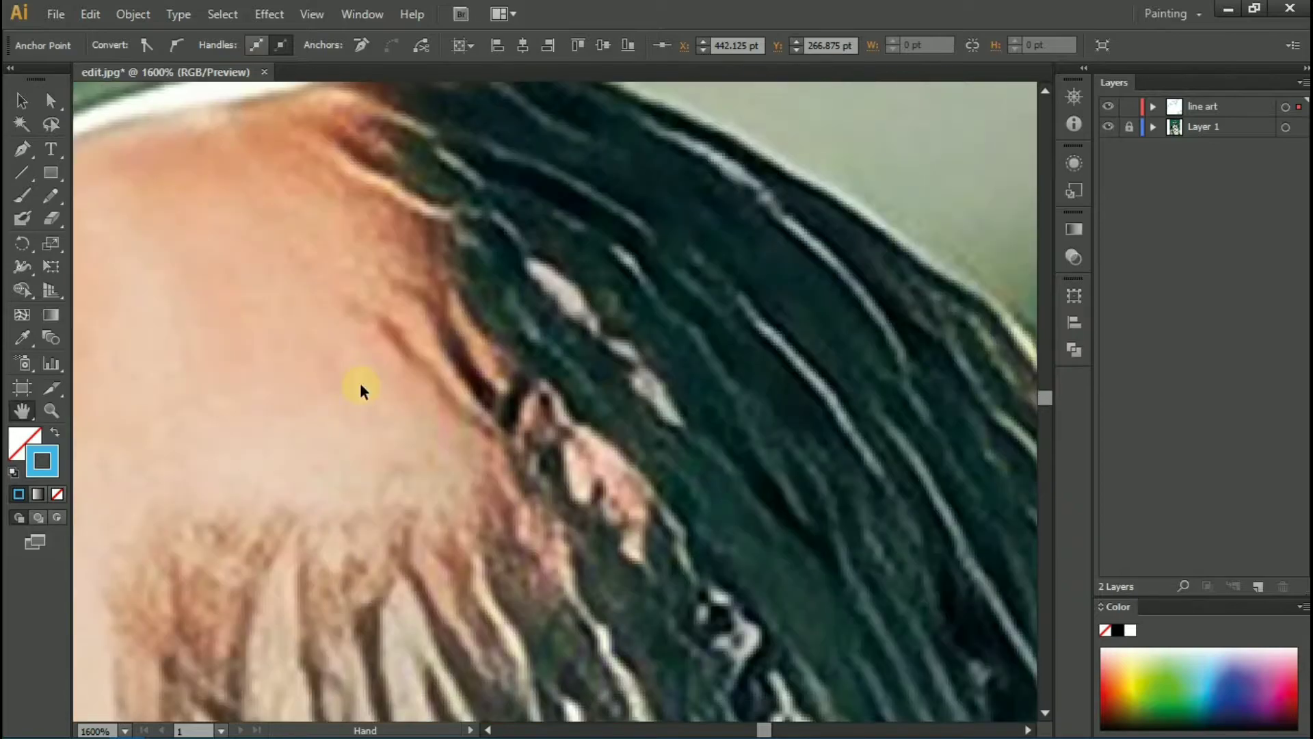
double_click(22, 410)
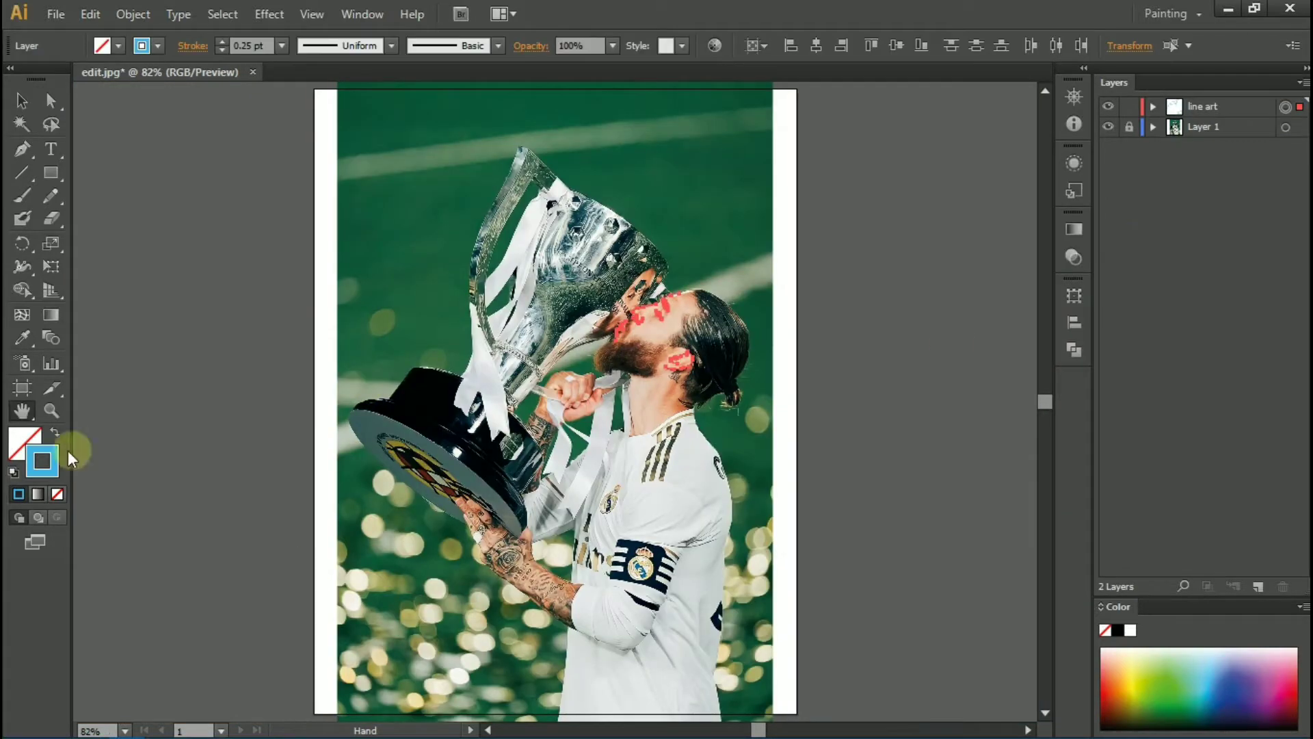
double_click(25, 443)
click(698, 479)
click(848, 263)
key(v)
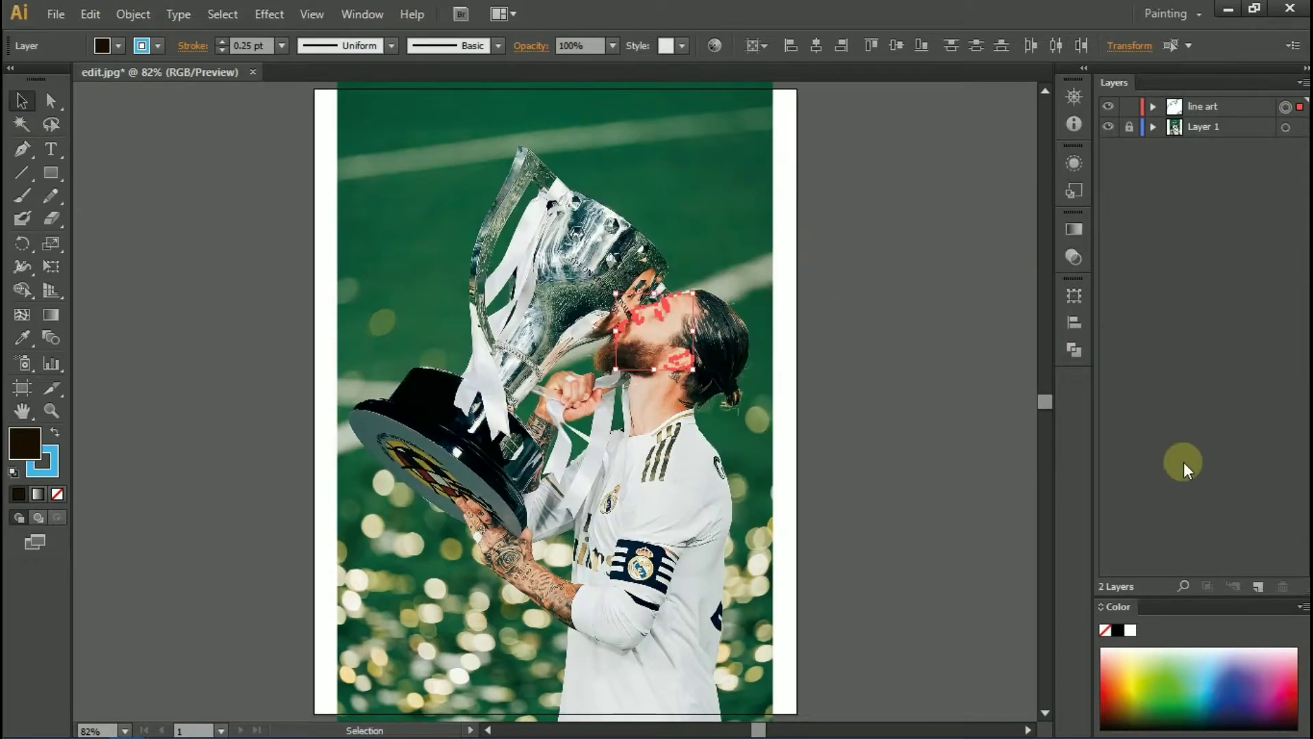
click(1107, 127)
click(1286, 106)
click(58, 493)
key(ctrl+plus)
key(ctrl+plus)
key(ctrl+plus)
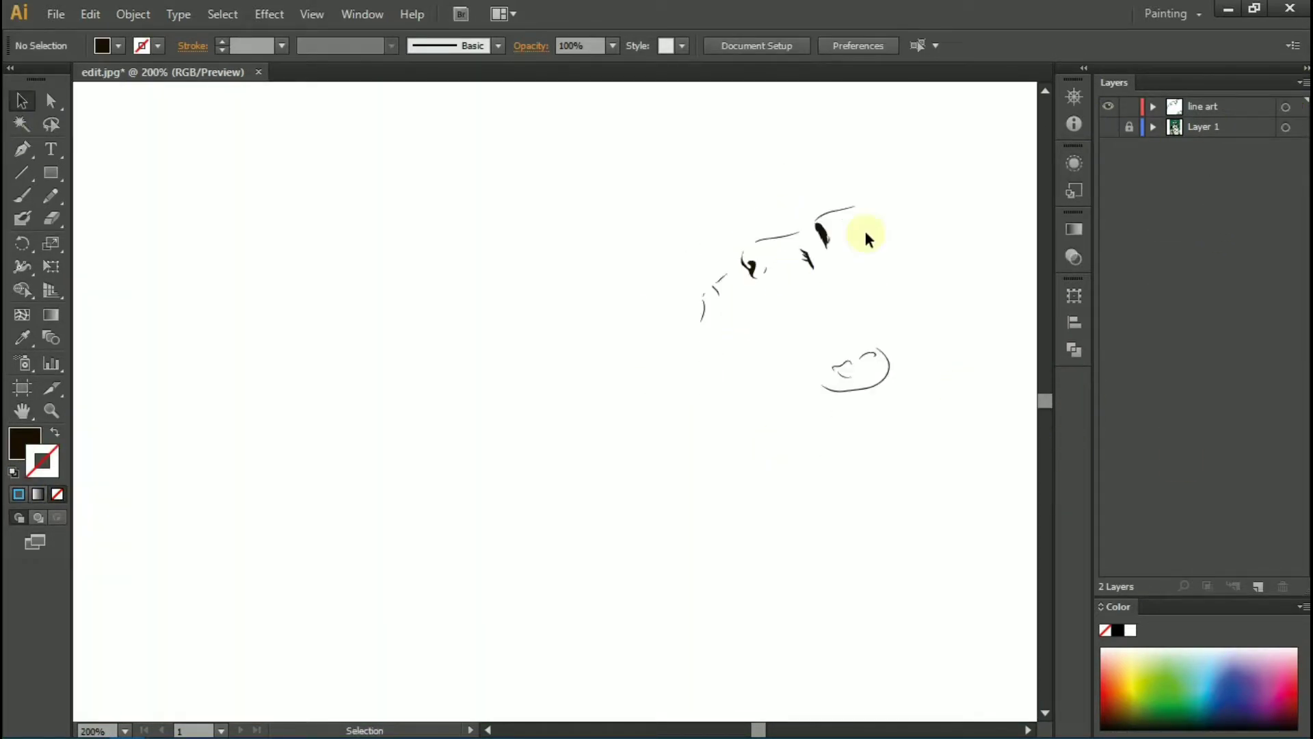
click(1108, 126)
click(1285, 106)
drag(1042, 419, 748, 419)
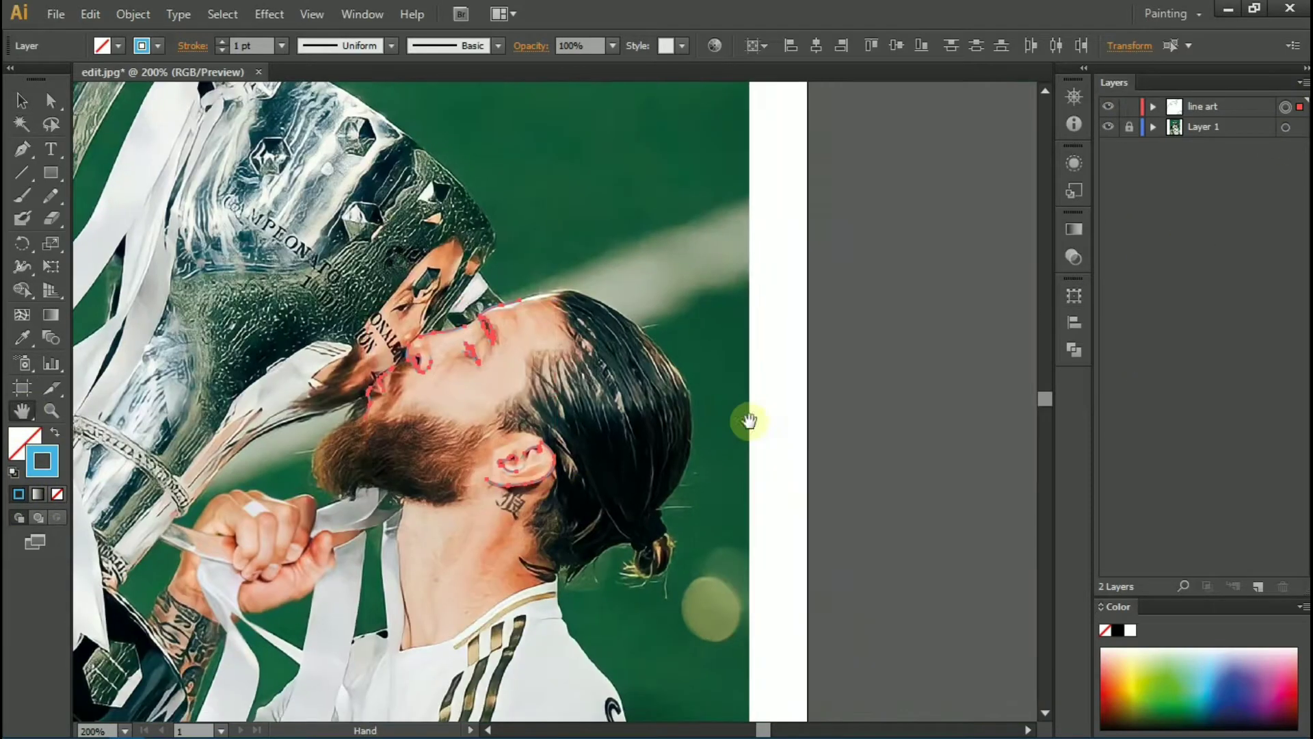
ctrl+click(747, 419)
click(1285, 106)
Step: Trace the top edge and down the back of the hair
key(ctrl+plus)
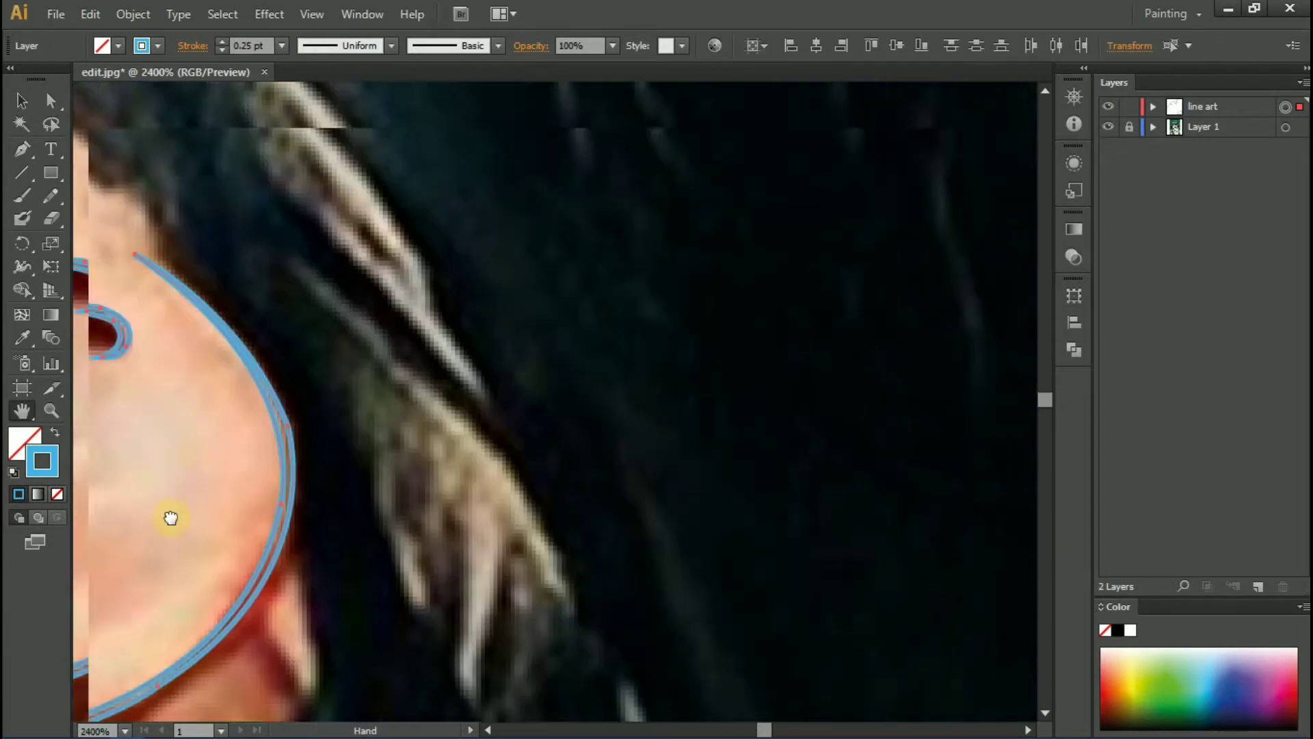
mouse_move(170, 519)
mouse_down()
mouse_move(618, 540)
mouse_move(764, 505)
mouse_up()
click(1286, 106)
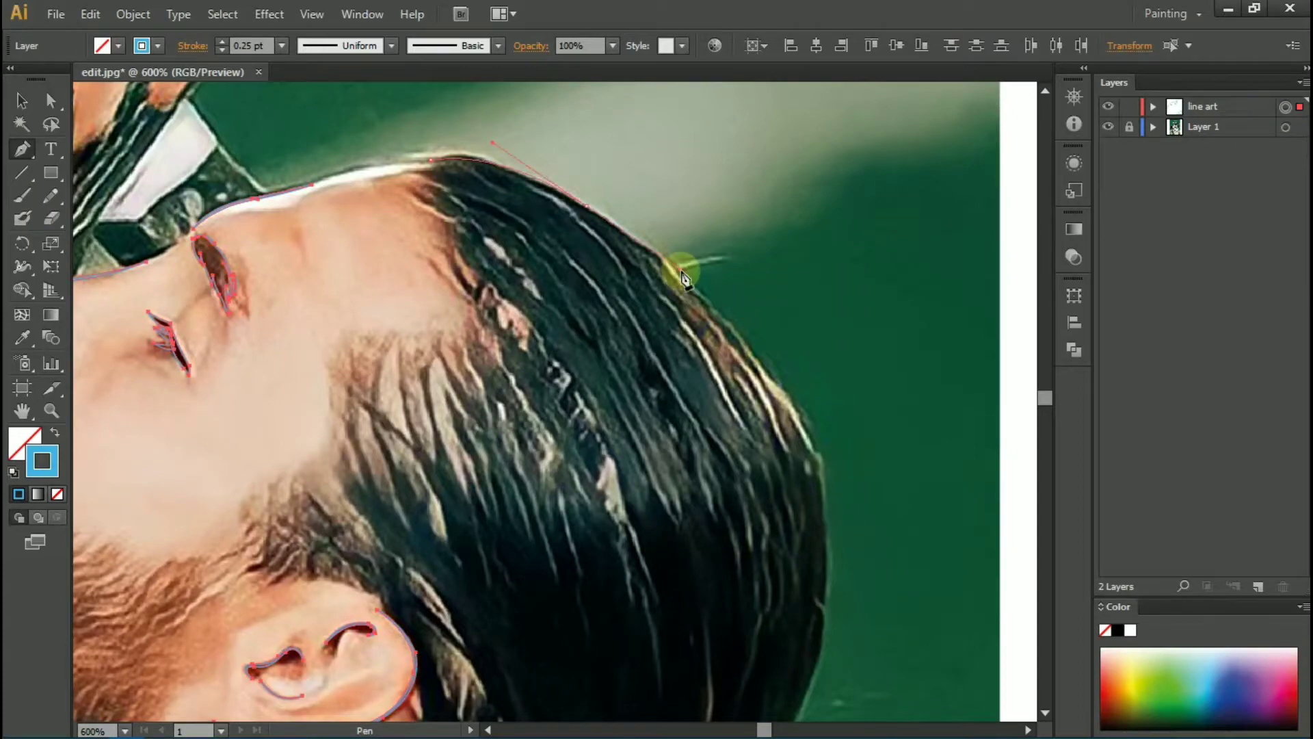
drag(680, 264, 683, 212)
click(823, 433)
click(835, 558)
Step: Continue the hair outline down around the ponytail
scroll(841, 356, down, 1)
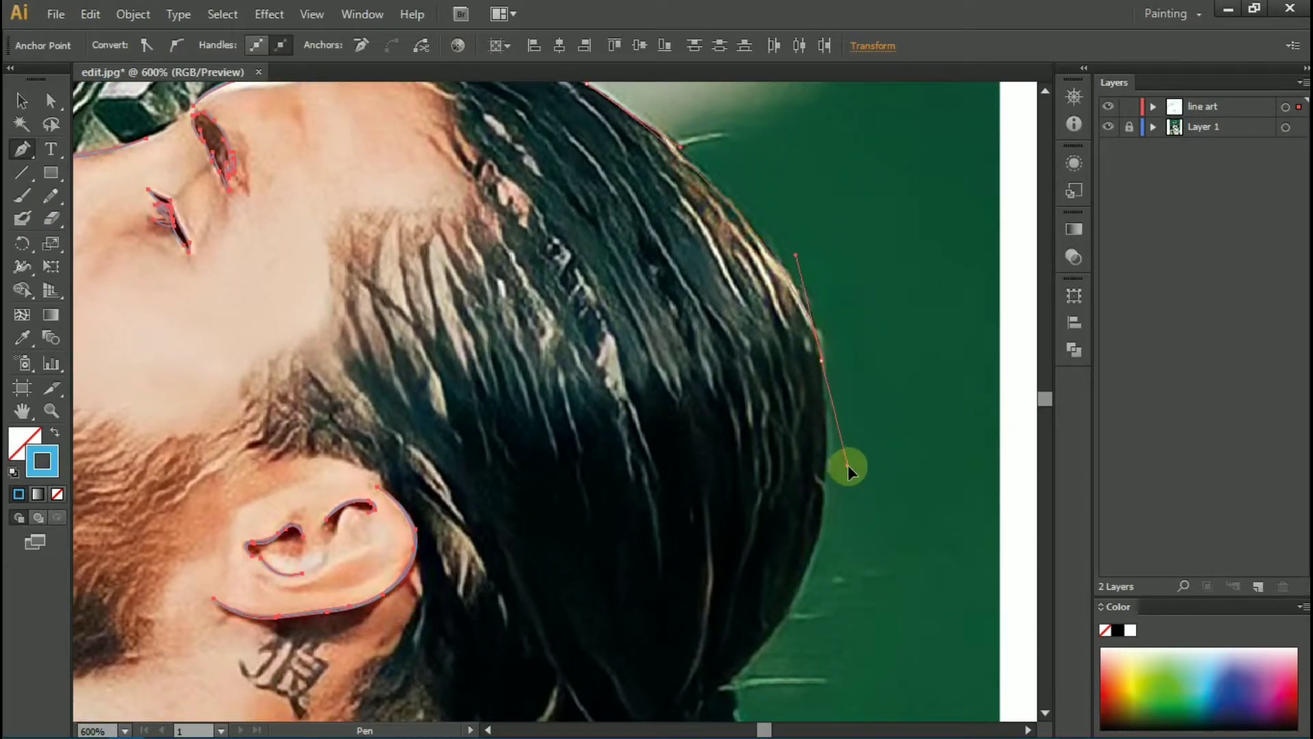
scroll(787, 547, down, 2)
scroll(684, 581, down, 5)
drag(729, 431, 757, 496)
scroll(711, 595, down, 2)
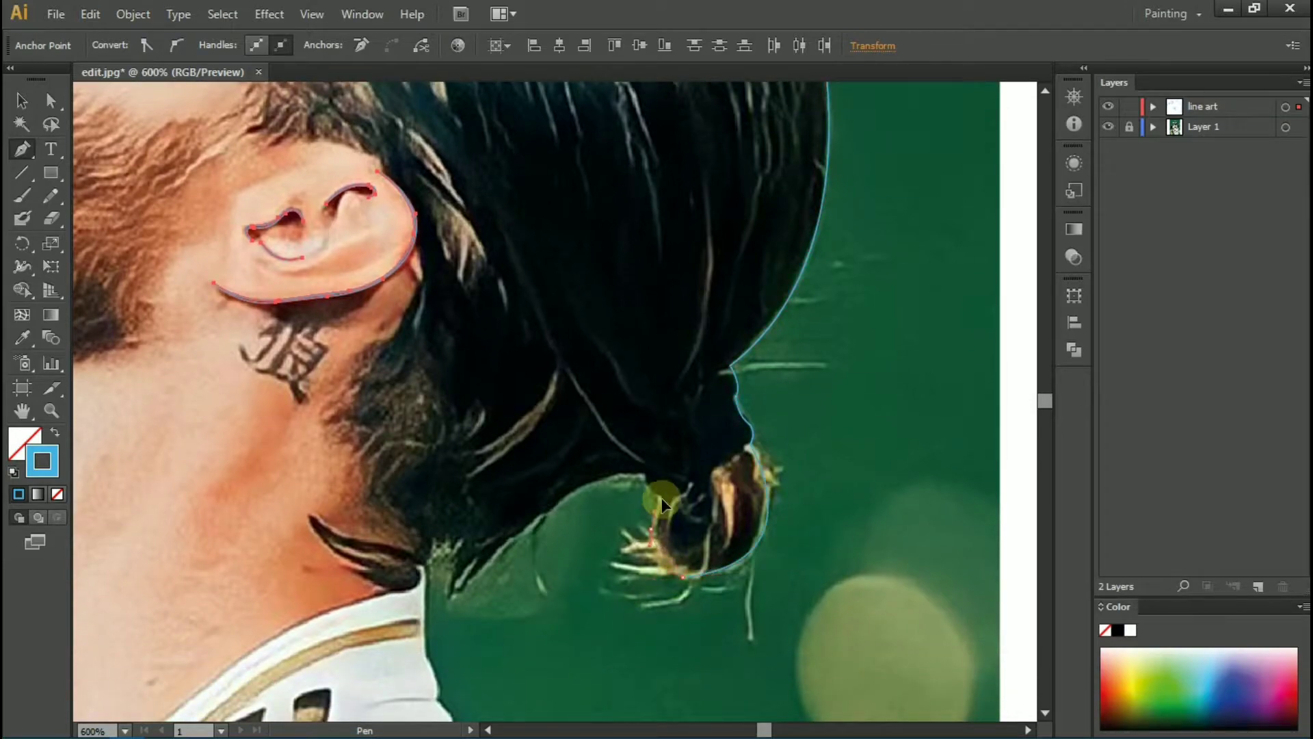
scroll(649, 477, down, 2)
drag(461, 540, 347, 677)
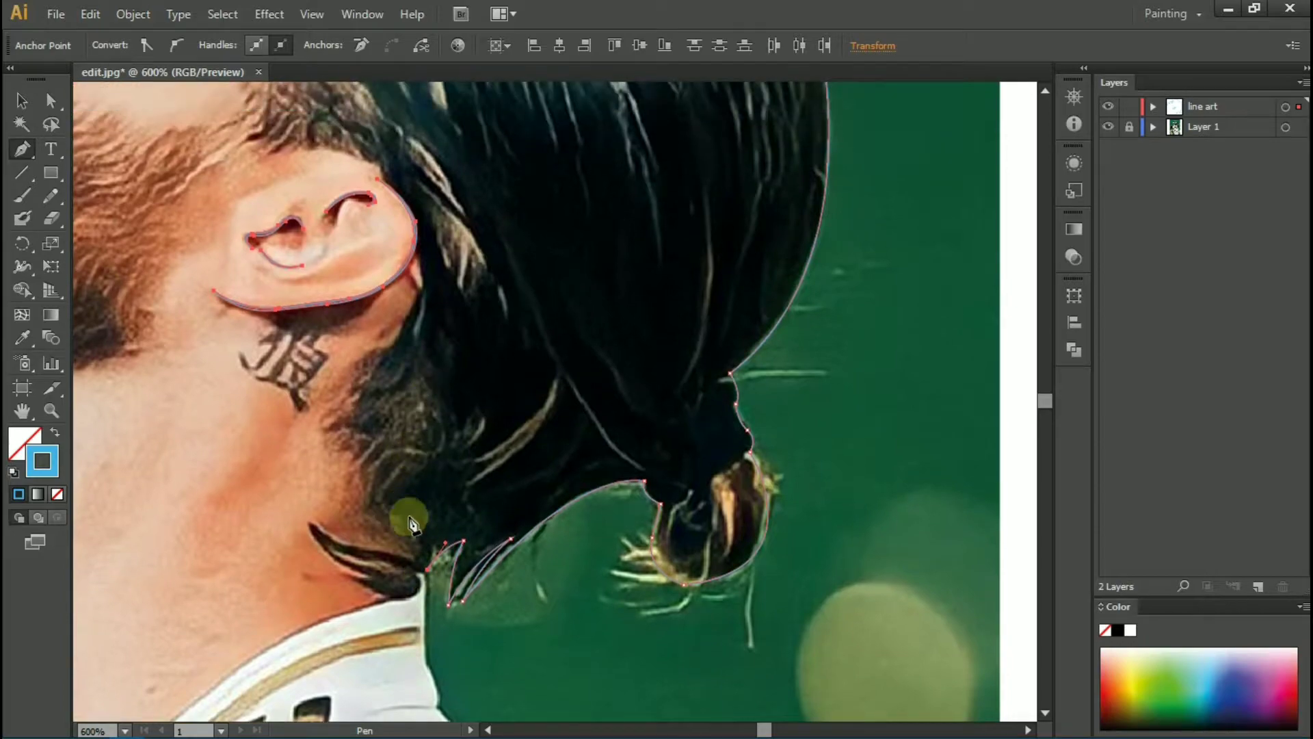
scroll(434, 616, up, 5)
Step: Extend the outline along the neck, up behind the ear and over its top
mouse_move(366, 573)
mouse_down()
mouse_move(367, 547)
mouse_move(336, 568)
mouse_up()
drag(363, 493, 315, 557)
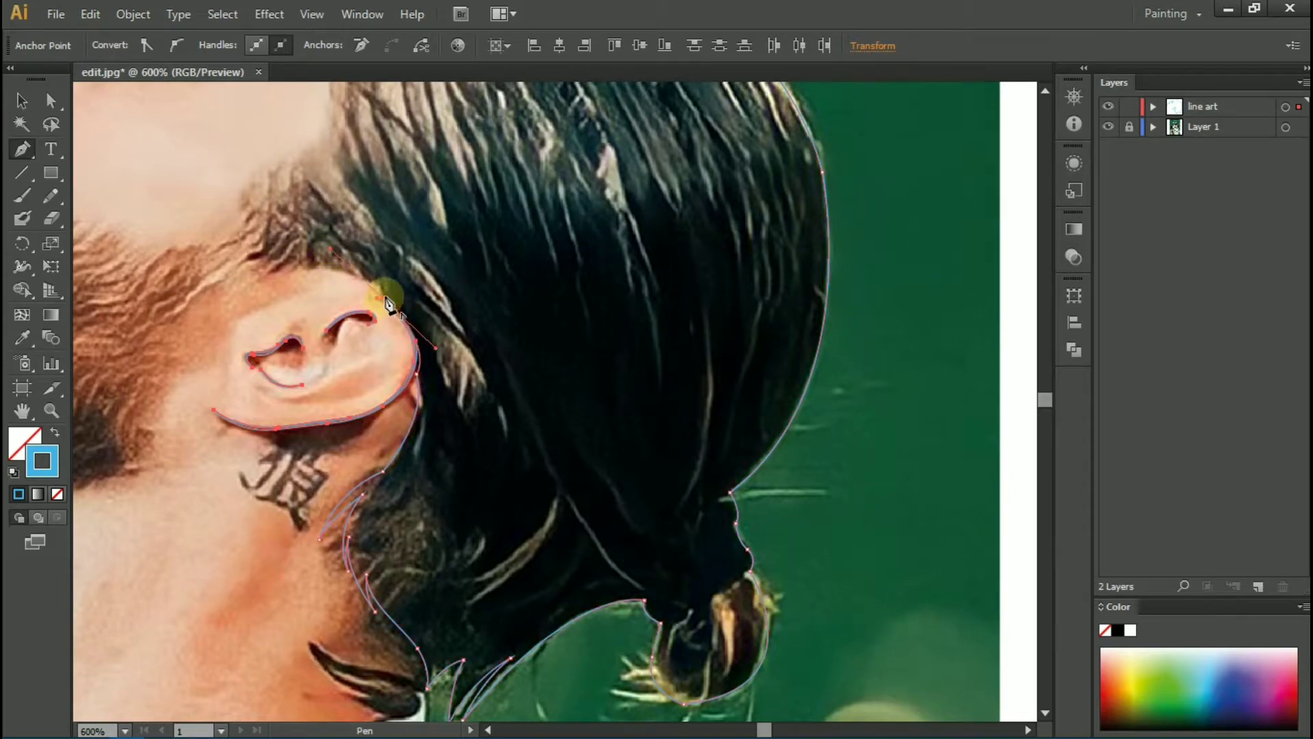
scroll(286, 446, up, 3)
drag(272, 457, 211, 436)
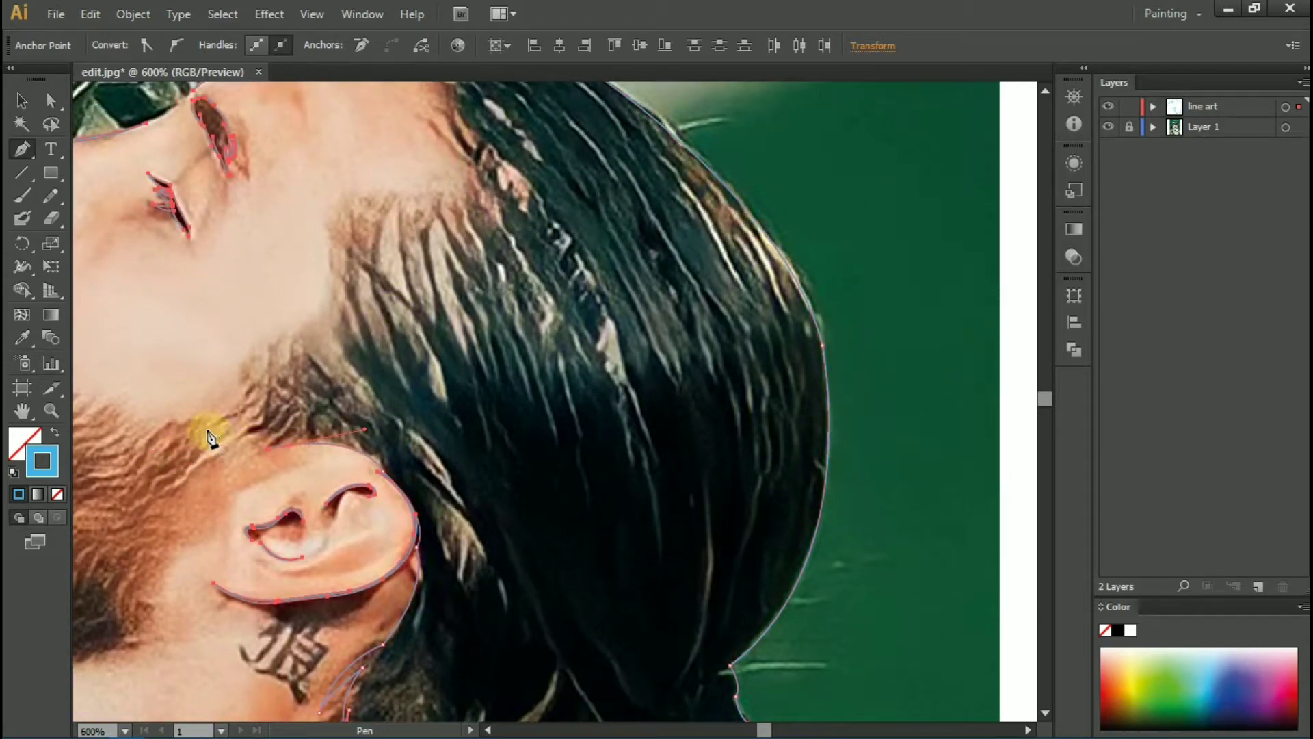
Step: Finish the path along the sideburn and spiky temple hairline to the forehead
click(297, 351)
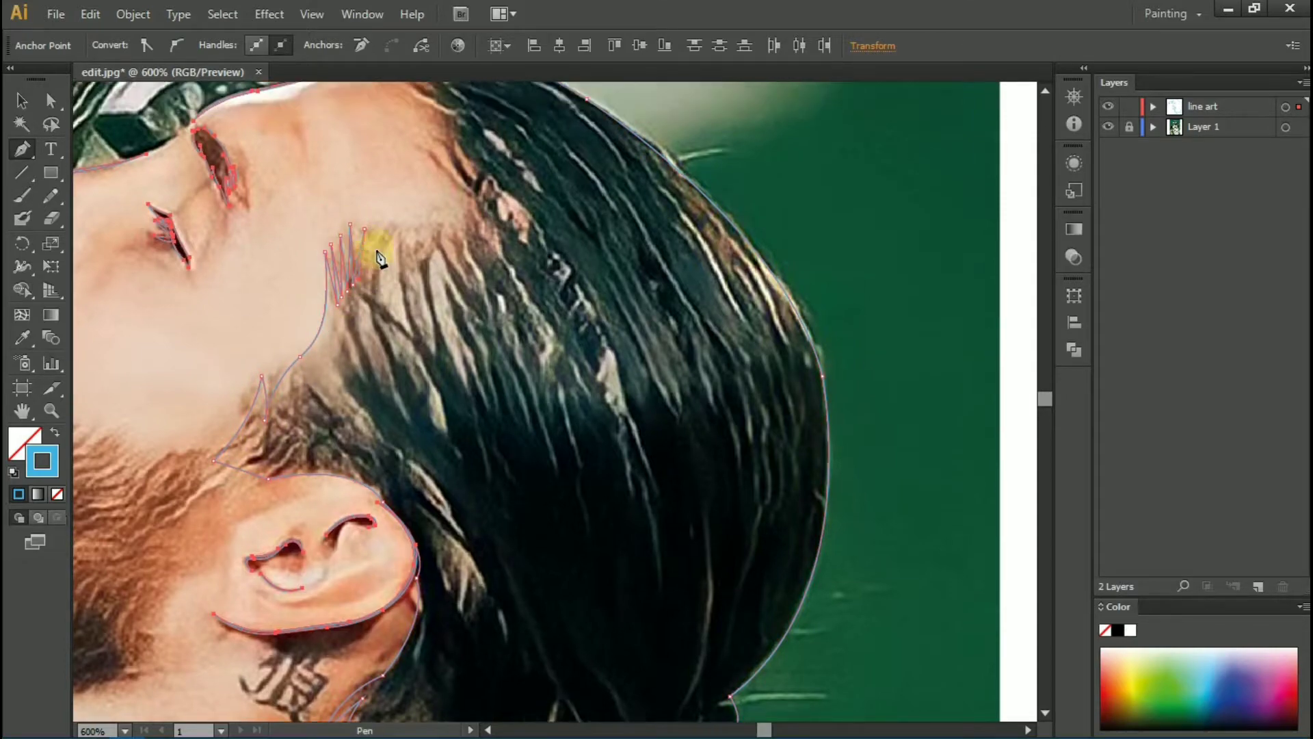
scroll(375, 249, up, 3)
click(476, 315)
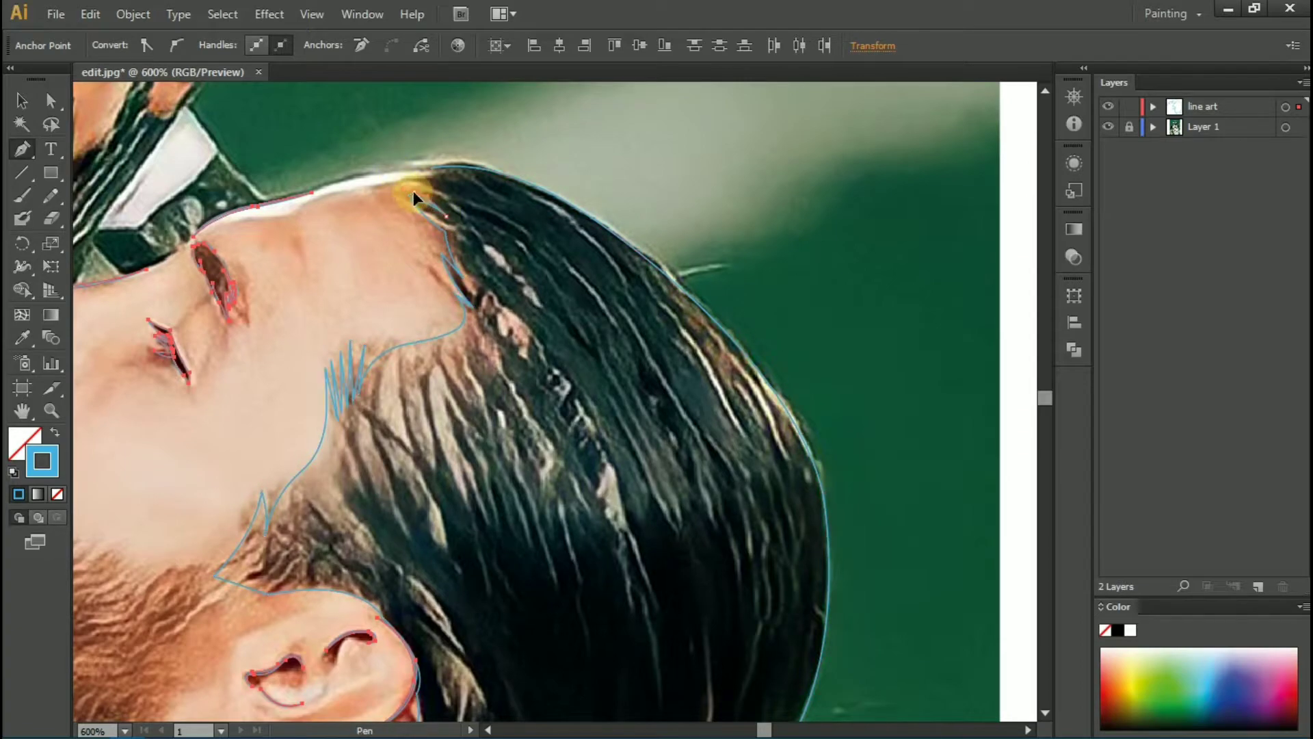
scroll(436, 176, down, 3)
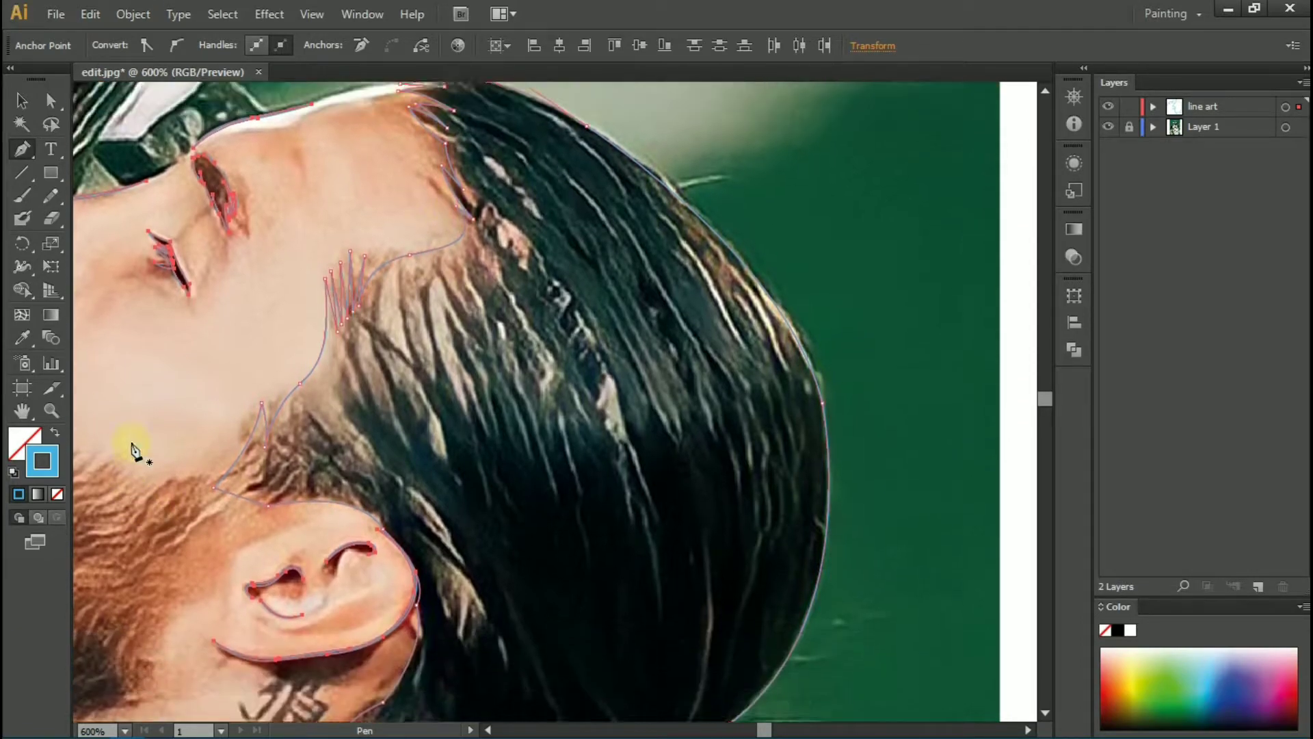
scroll(205, 444, left, 10)
scroll(333, 393, down, 3)
scroll(333, 394, down, 1)
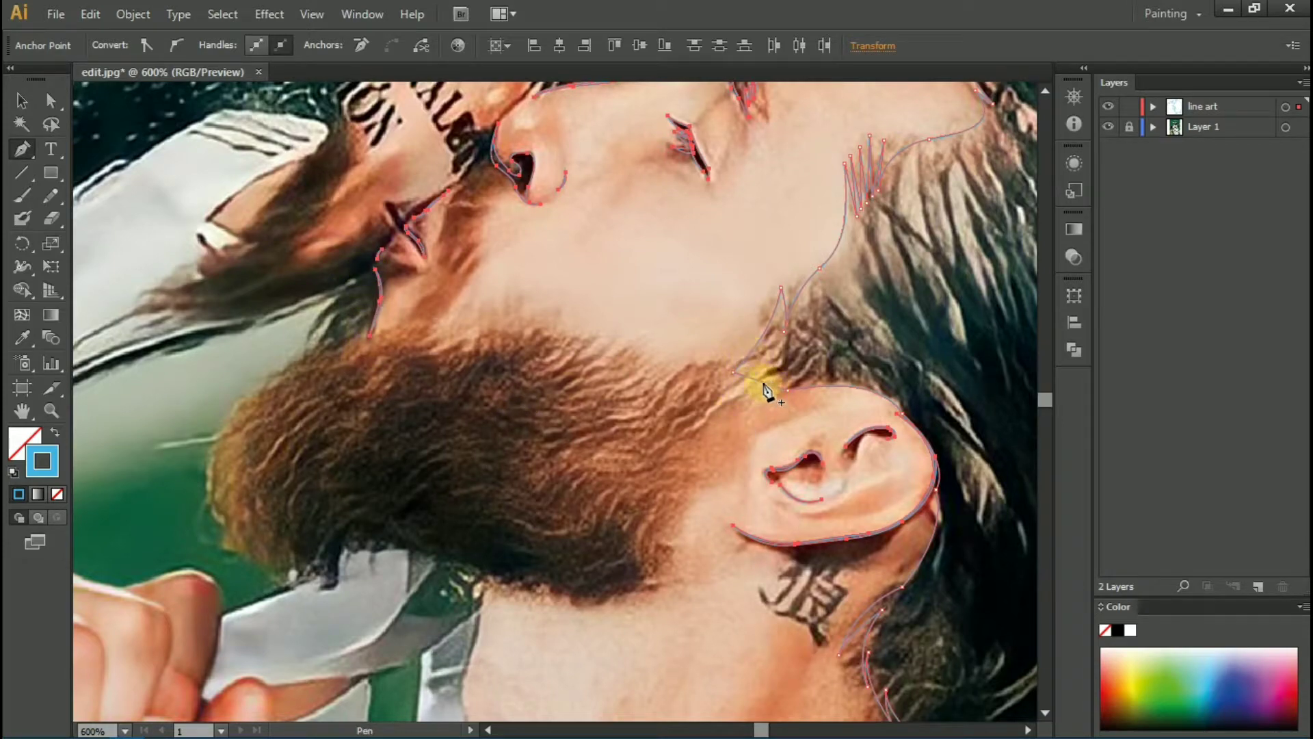
Step: Trace the beard's lower edge along the jaw toward the ear, stroked in magenta
mouse_move(335, 578)
mouse_down()
mouse_move(346, 536)
mouse_move(386, 560)
mouse_up()
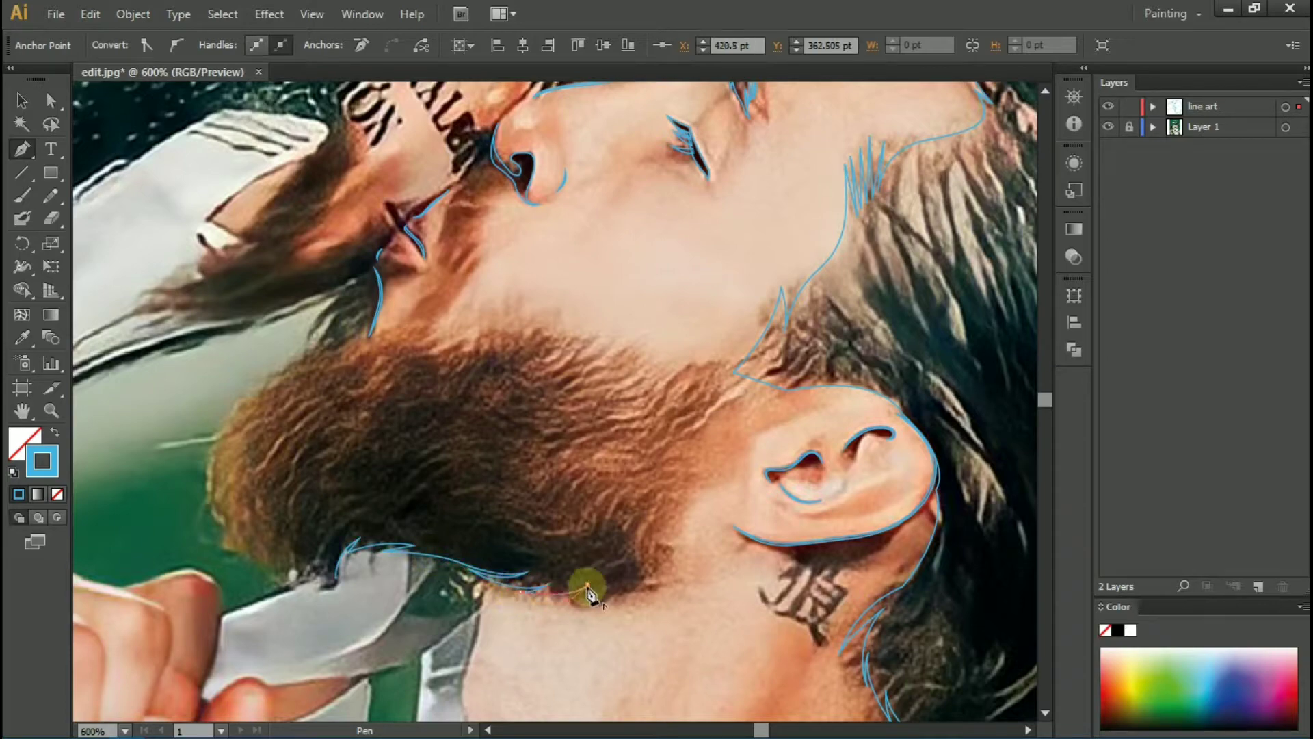
drag(636, 580, 624, 600)
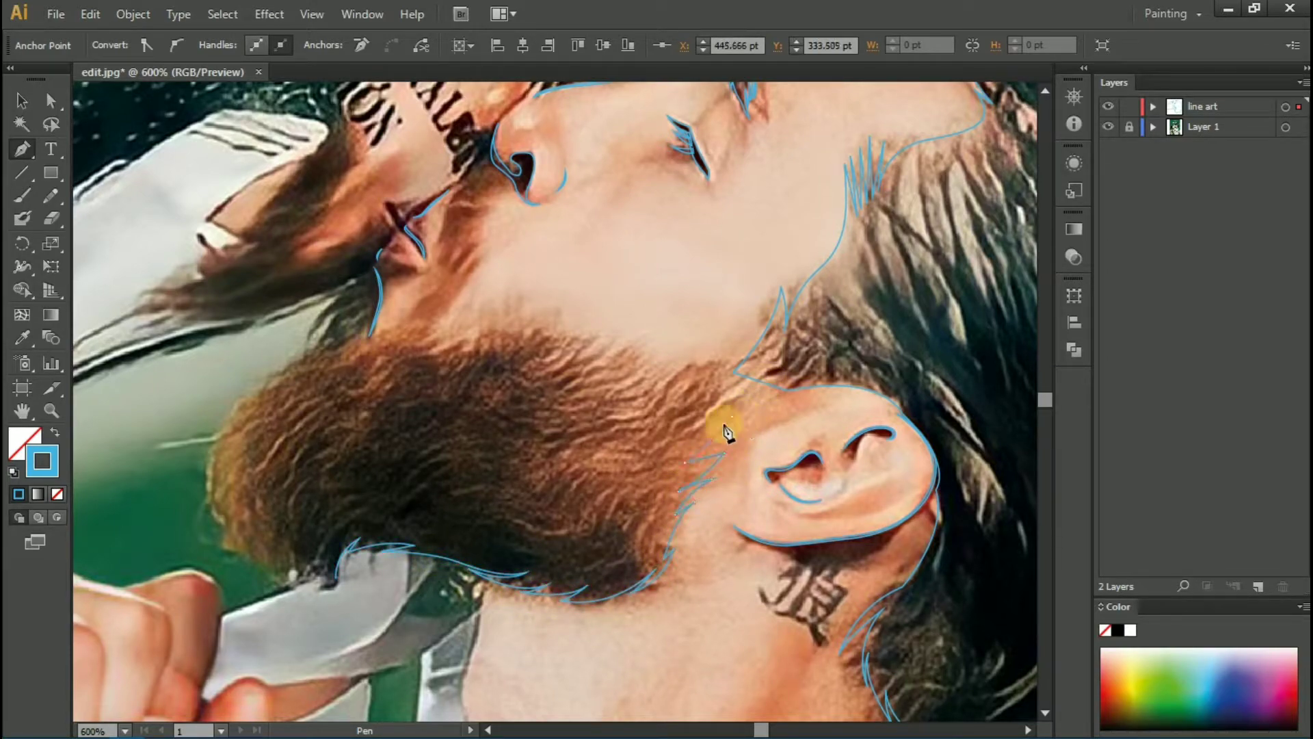
drag(795, 395, 826, 395)
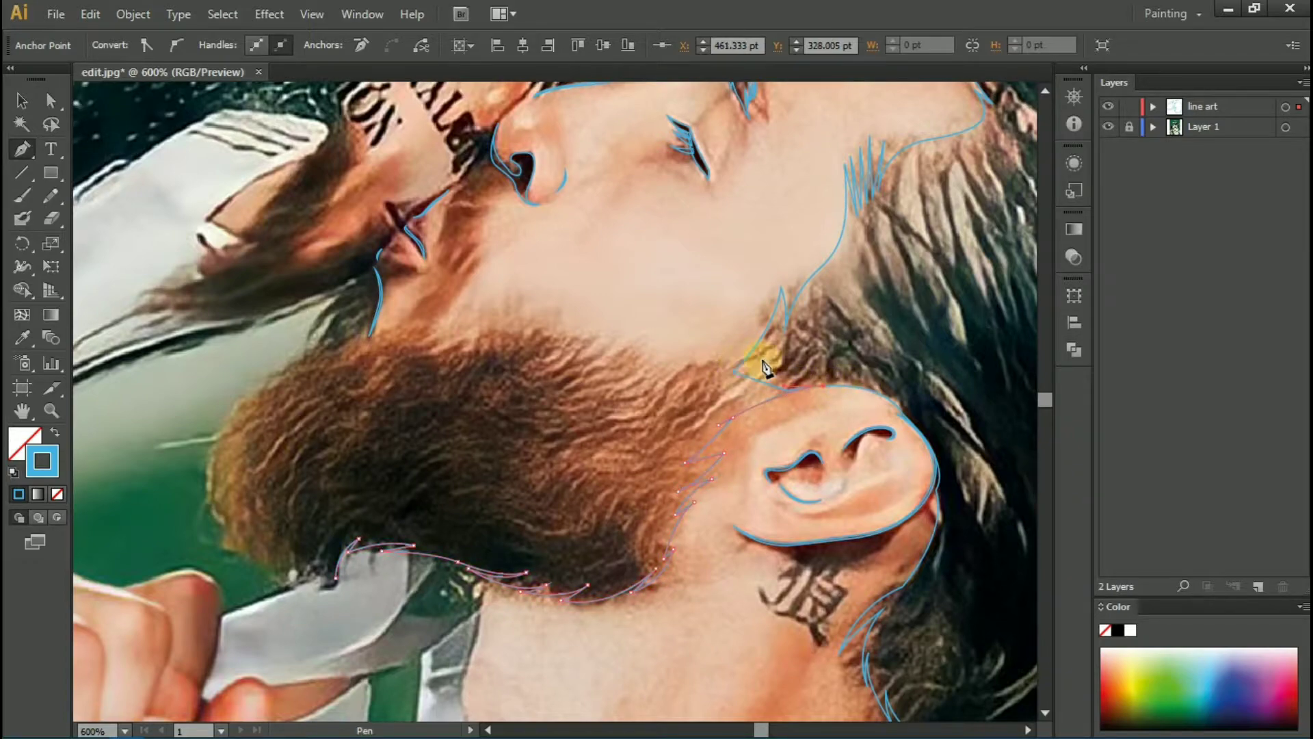
click(1157, 682)
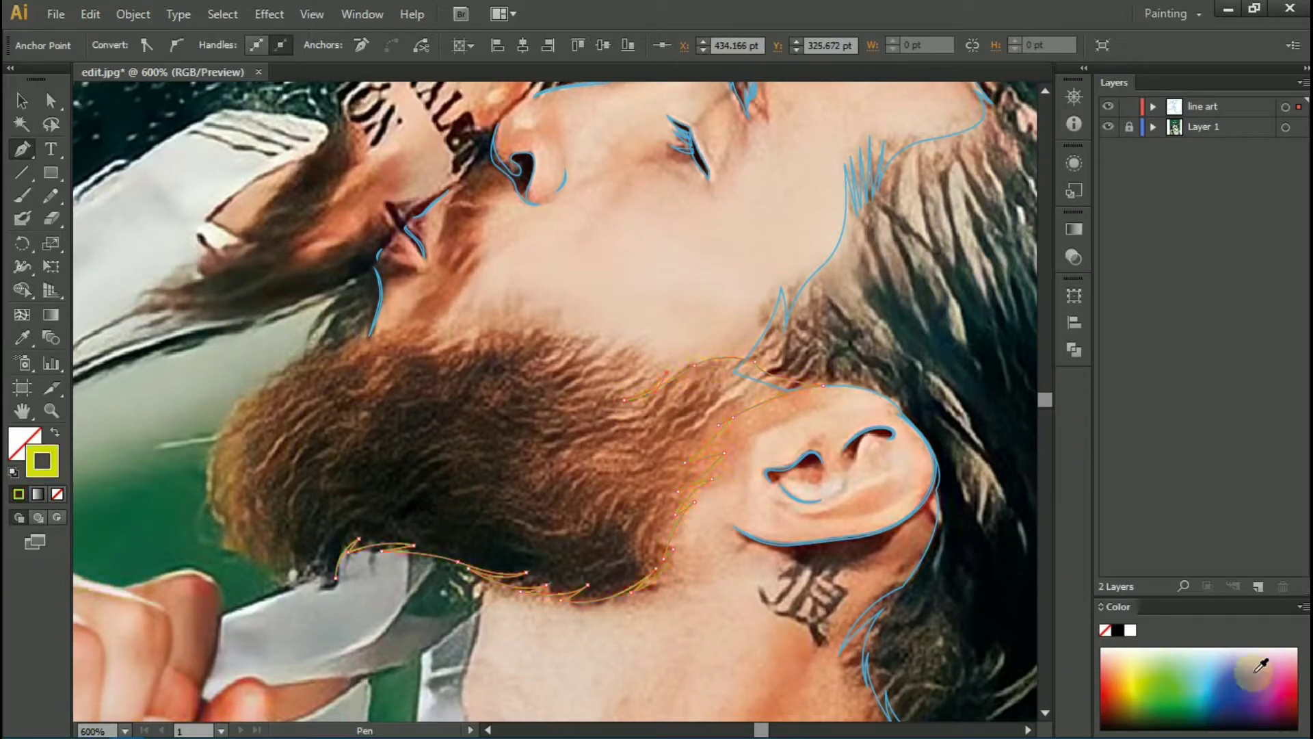
click(1198, 679)
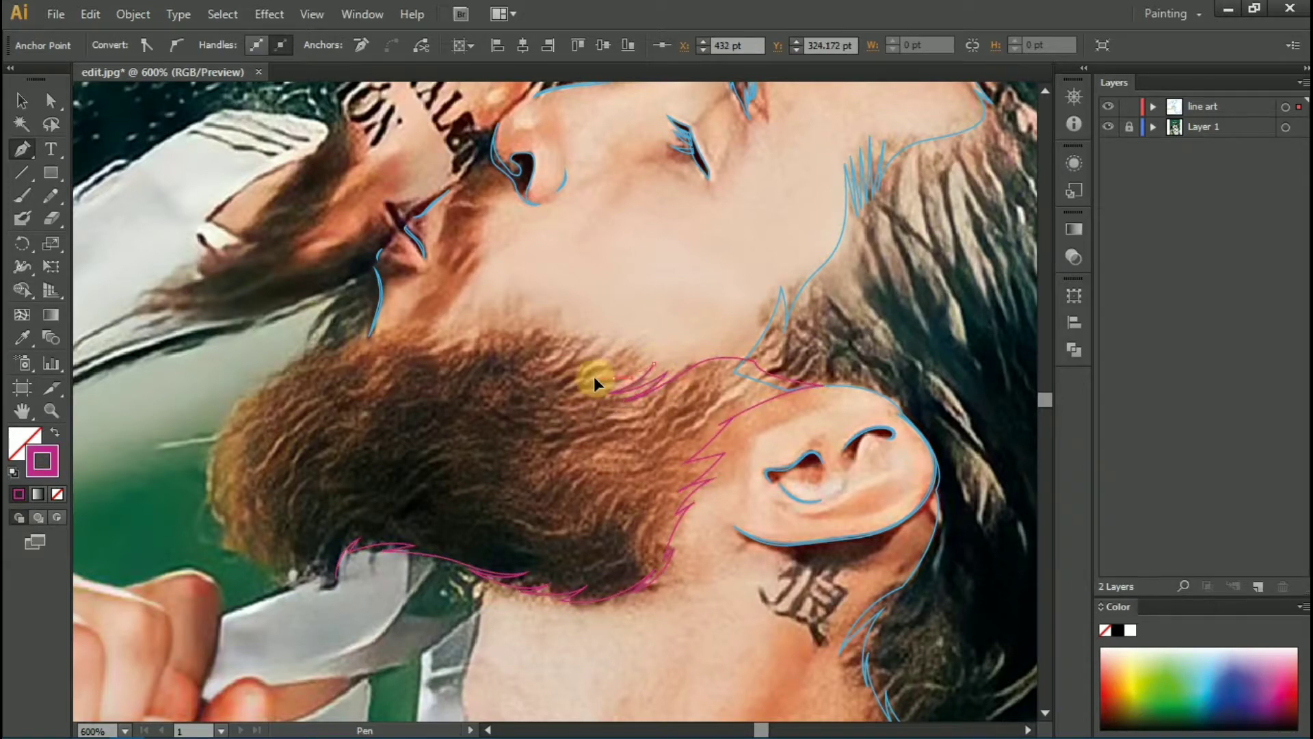
Step: Trace the upper beard edge from below the lip down toward the chin
key(ctrl+plus)
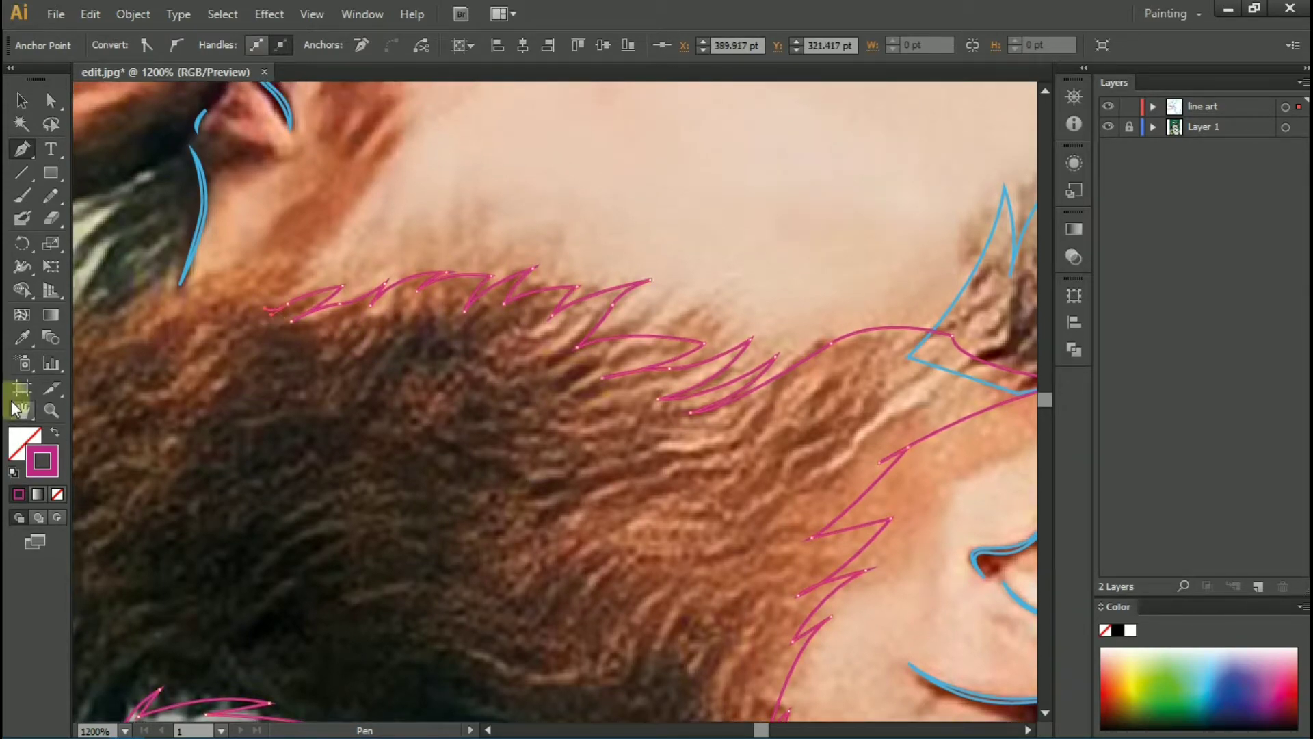
drag(271, 301, 518, 484)
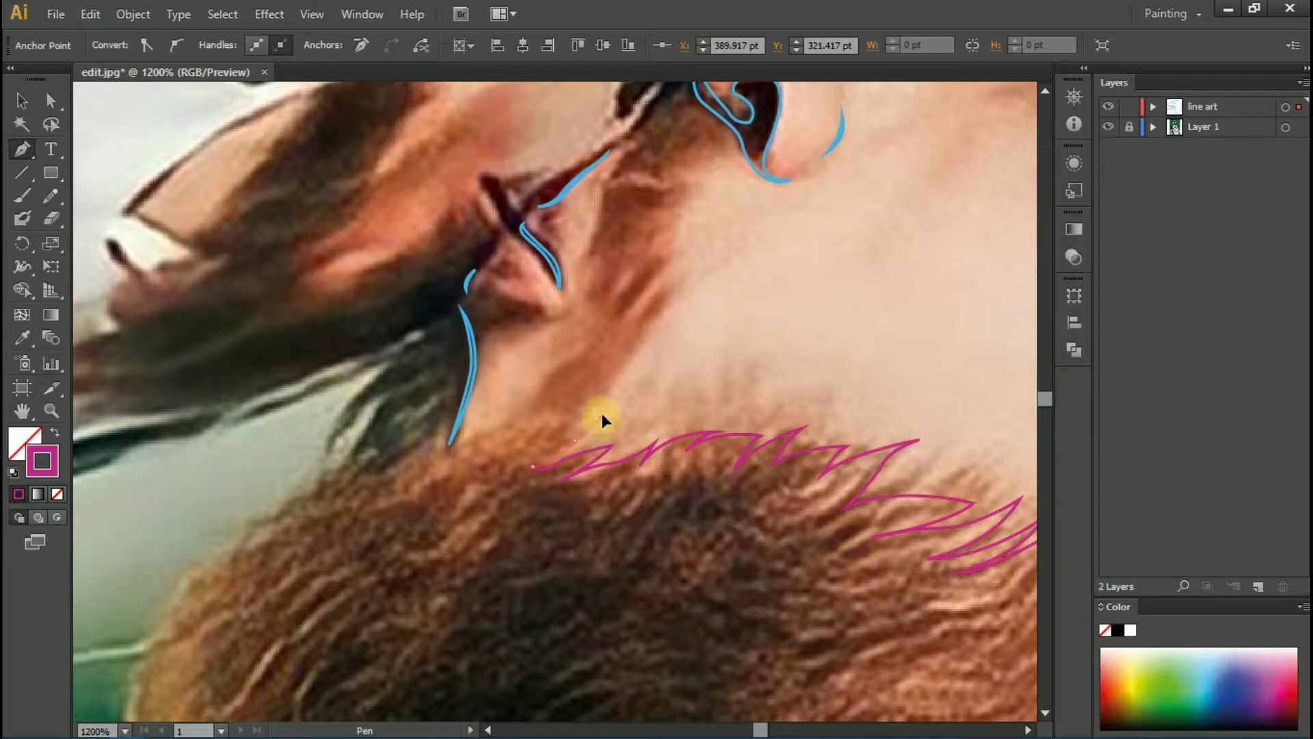
ctrl+click(426, 479)
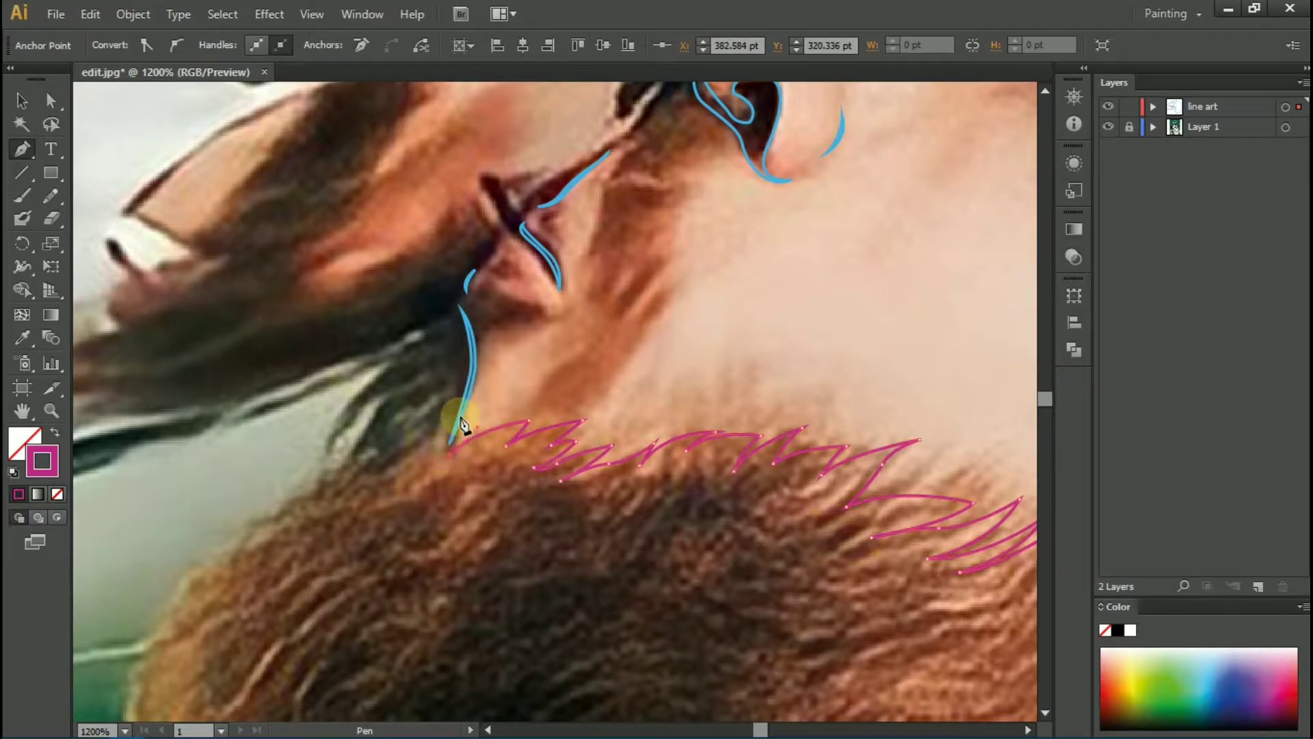
drag(353, 472, 351, 471)
click(253, 535)
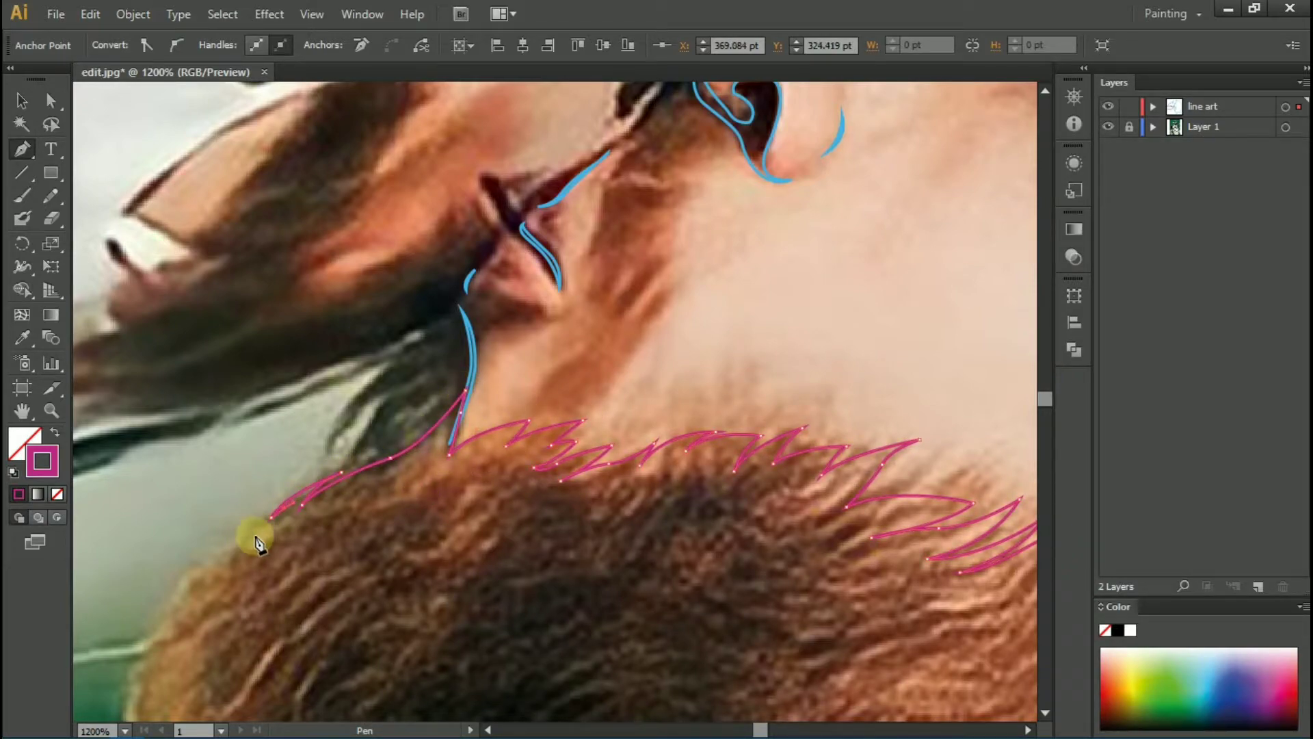
scroll(257, 537, down, 1)
drag(181, 537, 154, 572)
scroll(166, 544, down, 1)
scroll(164, 547, down, 1)
click(130, 569)
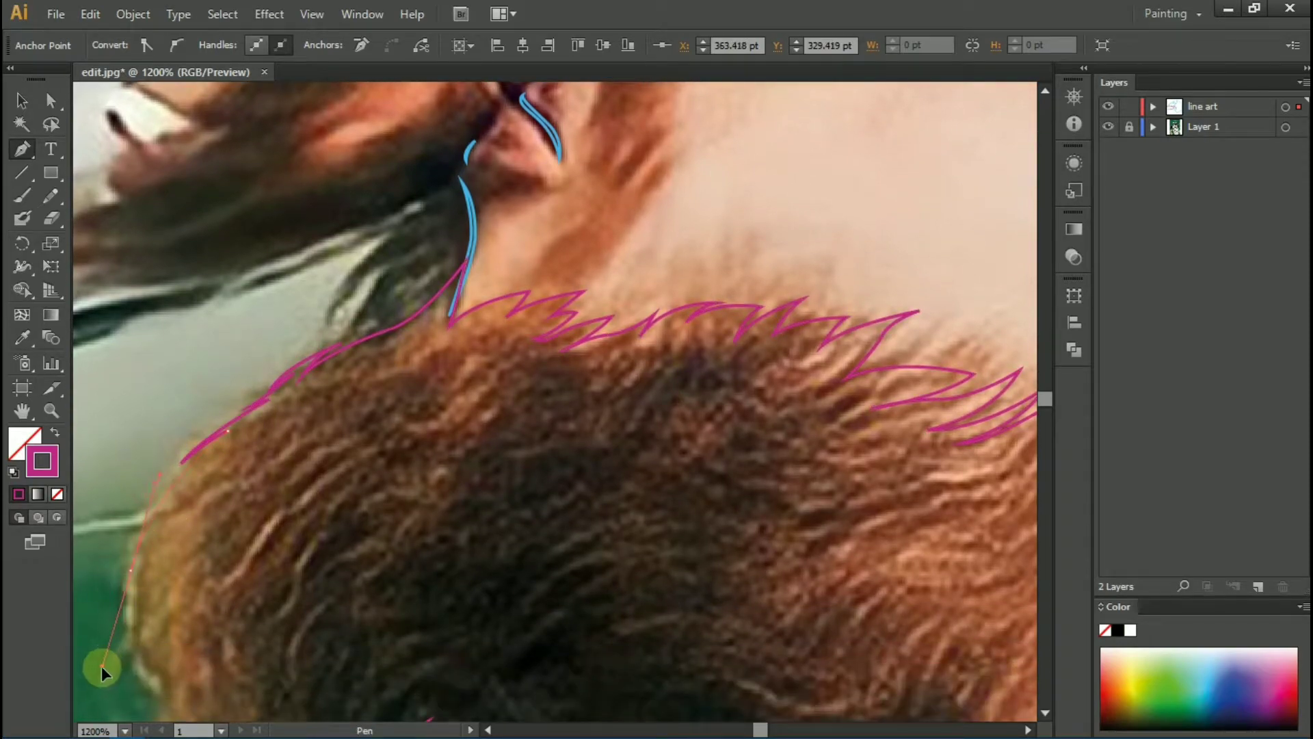
scroll(177, 510, down, 3)
scroll(278, 264, down, 2)
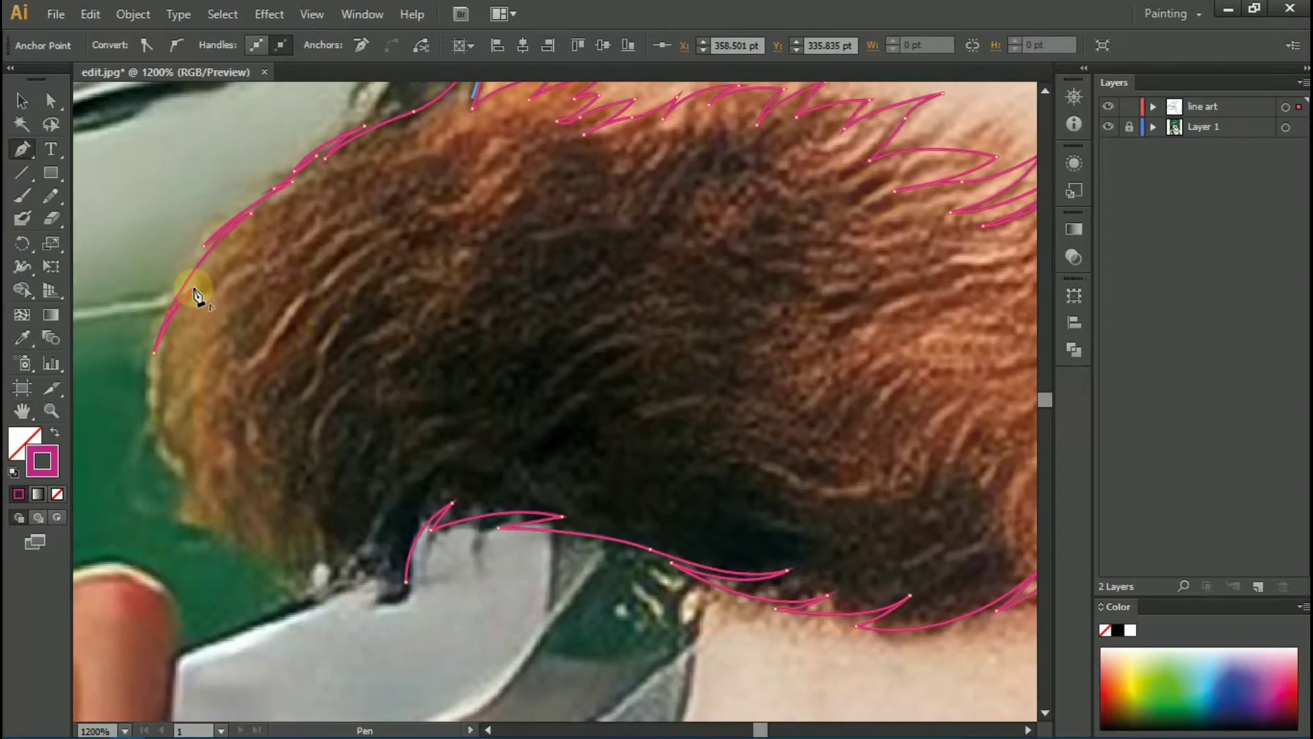
Step: Add zigzag spike points along the beard edge down to the beard tip
click(158, 417)
click(193, 430)
click(186, 465)
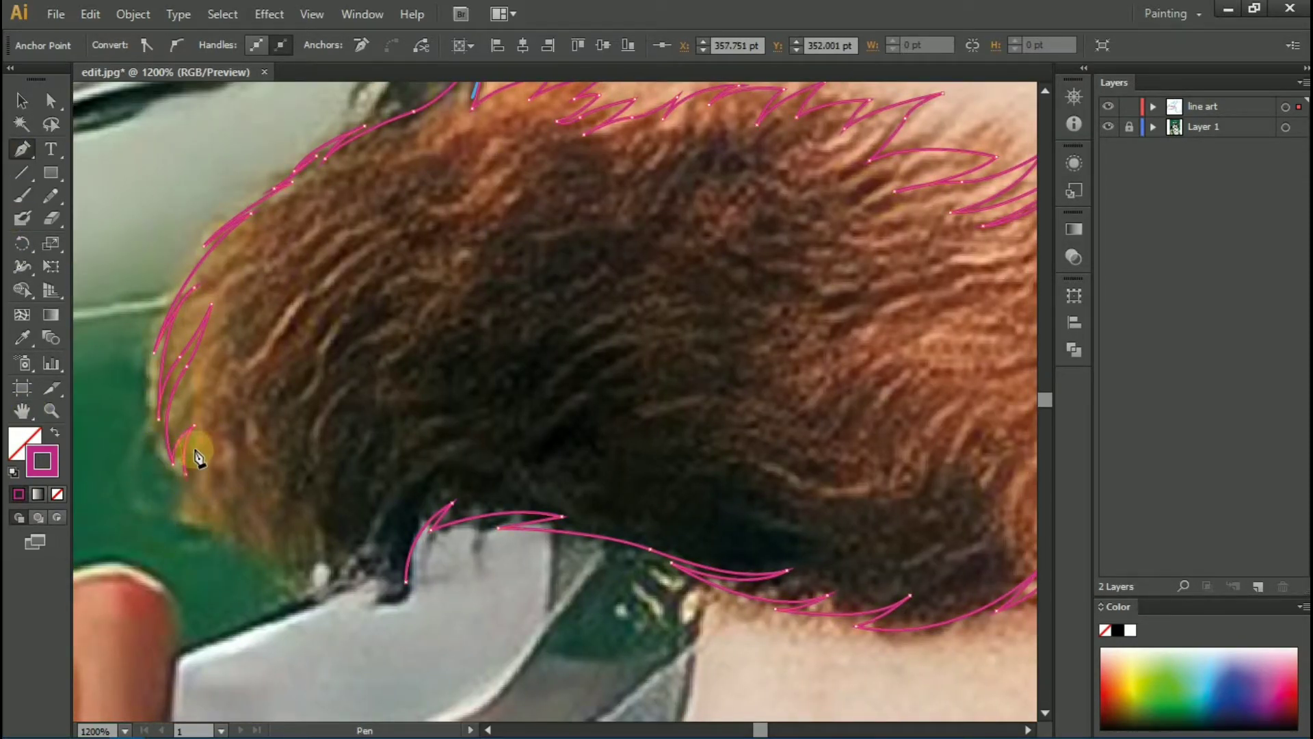
click(225, 481)
click(220, 527)
click(303, 586)
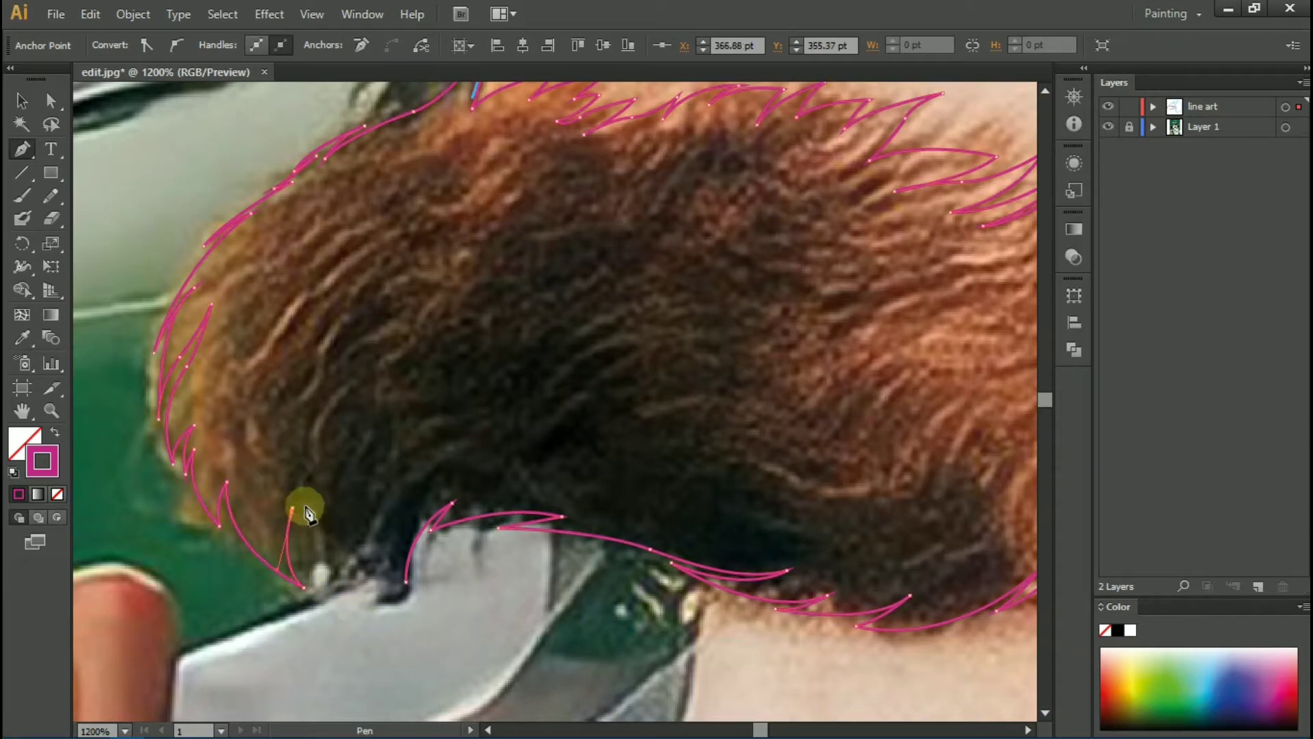
drag(299, 523, 309, 489)
click(415, 476)
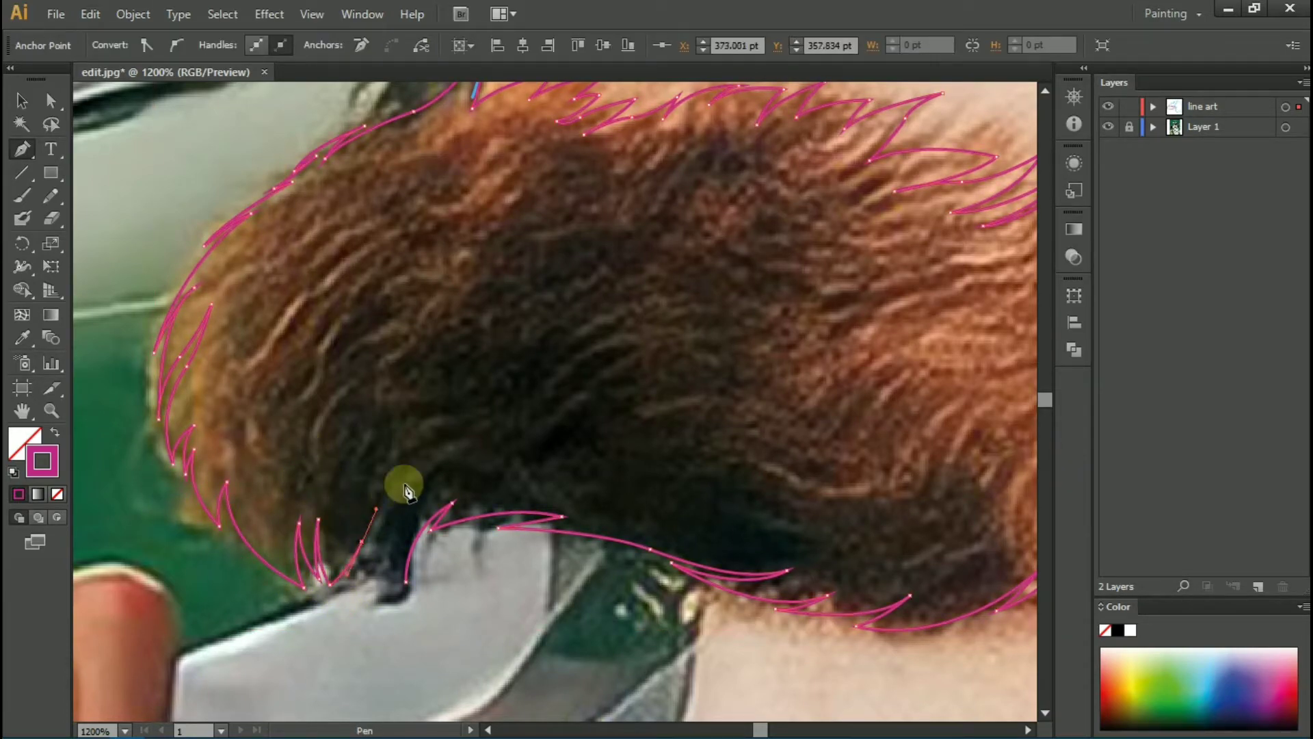
click(334, 586)
drag(399, 524, 404, 532)
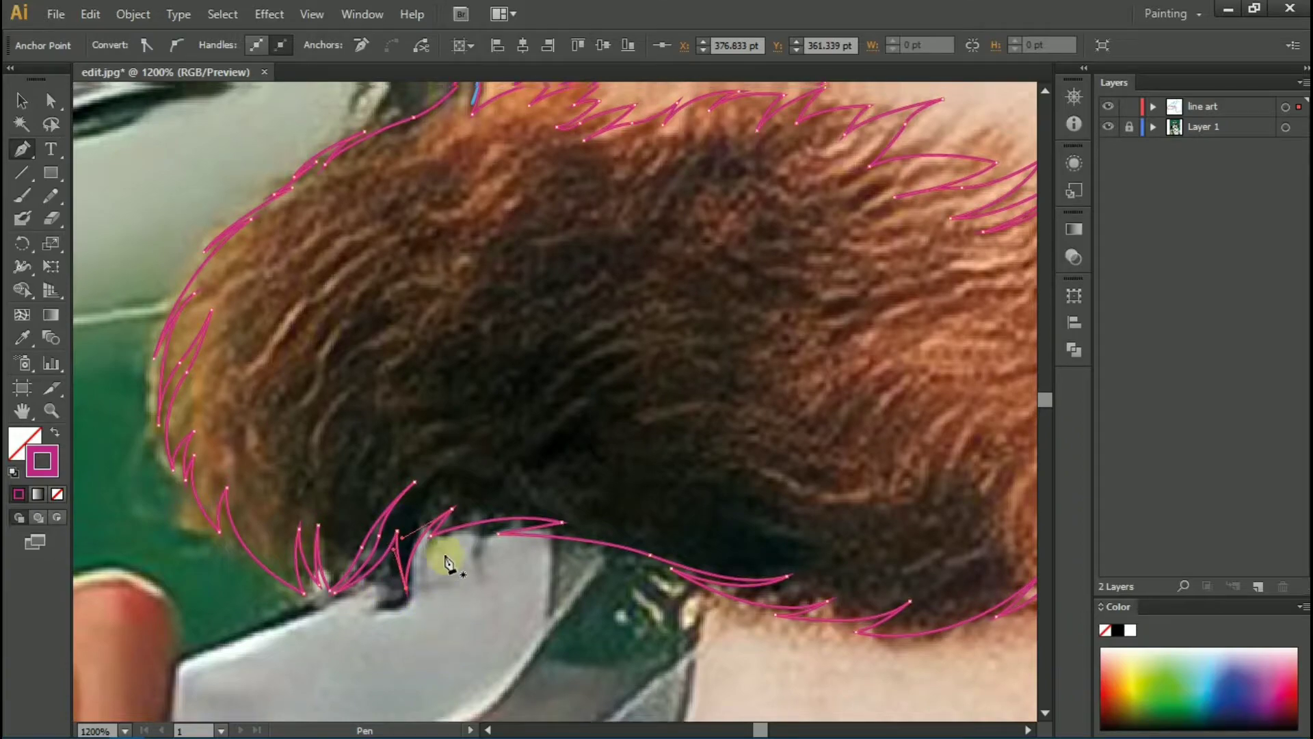
Step: Curve the outline up along the chin beard below the lips
scroll(537, 231, up, 5)
key(ctrl+0)
scroll(726, 486, up, 5)
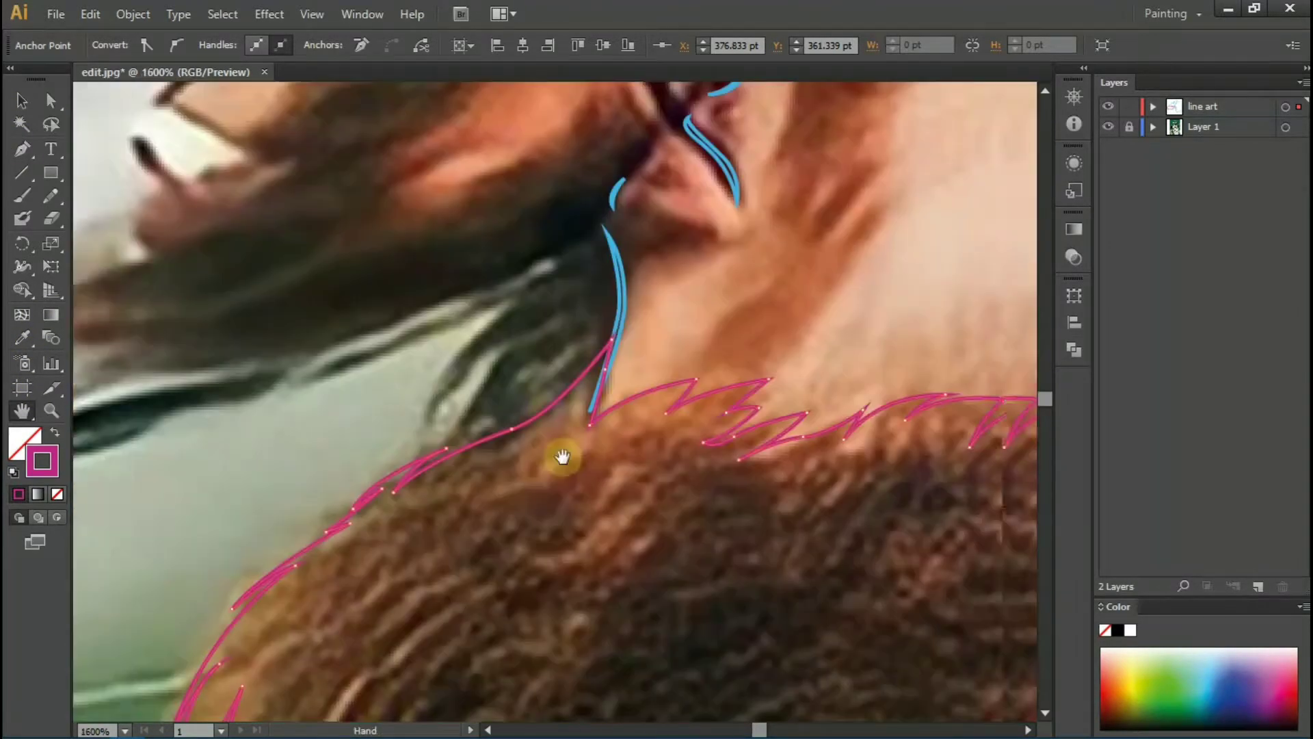
drag(368, 416, 408, 316)
drag(441, 357, 513, 306)
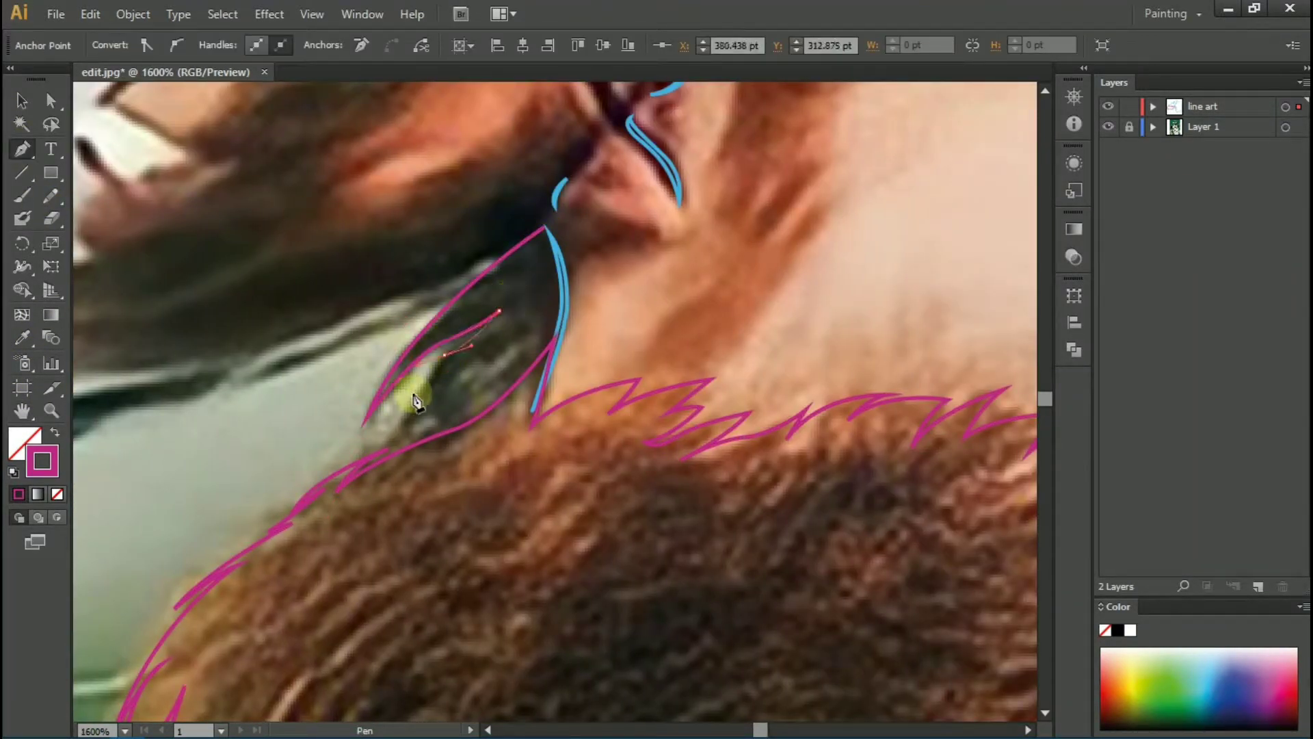
drag(397, 428, 556, 334)
scroll(533, 341, up, 5)
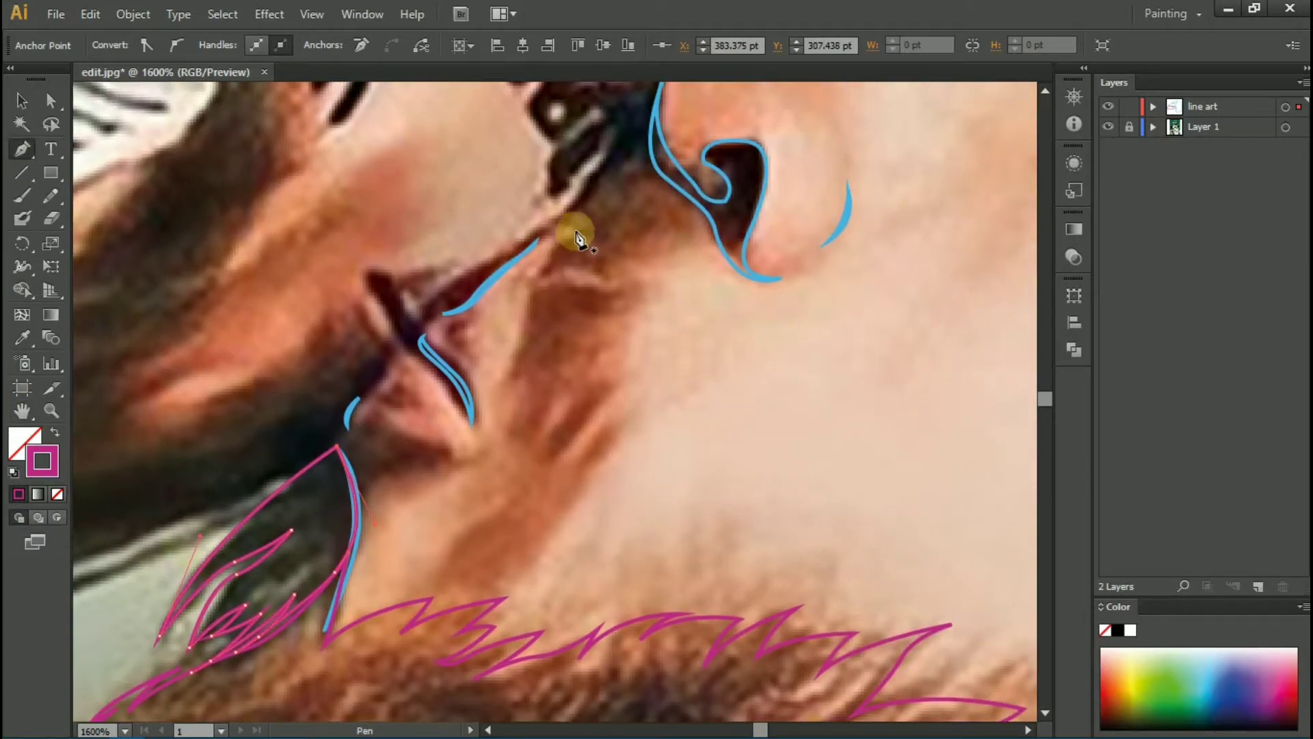
scroll(574, 235, up, 1)
Step: Draw a curved strand from just below the nose down into the beard base
drag(571, 229, 595, 236)
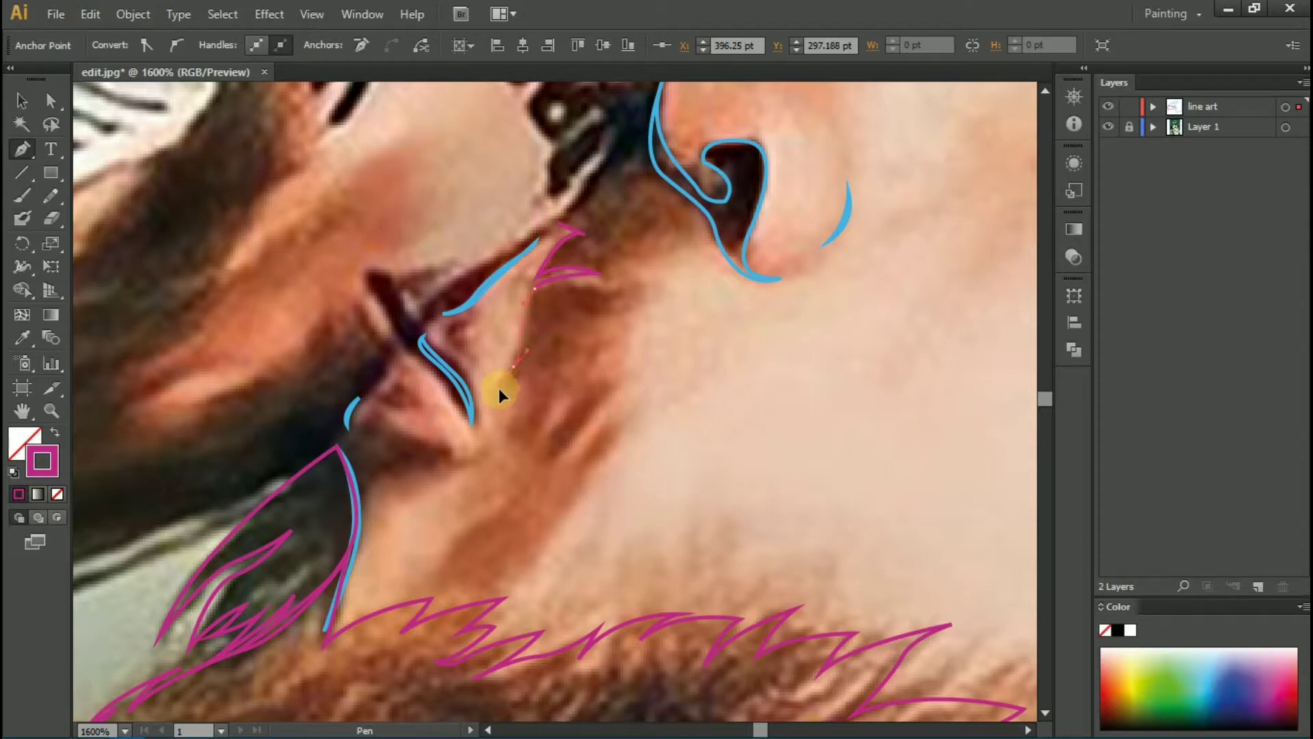
drag(509, 451, 556, 412)
mouse_move(410, 602)
mouse_down()
mouse_move(445, 627)
mouse_move(536, 519)
mouse_up()
drag(588, 465, 613, 431)
Step: Zigzag the strand outline up to the moustache tip, ending under the nose
click(611, 425)
click(592, 384)
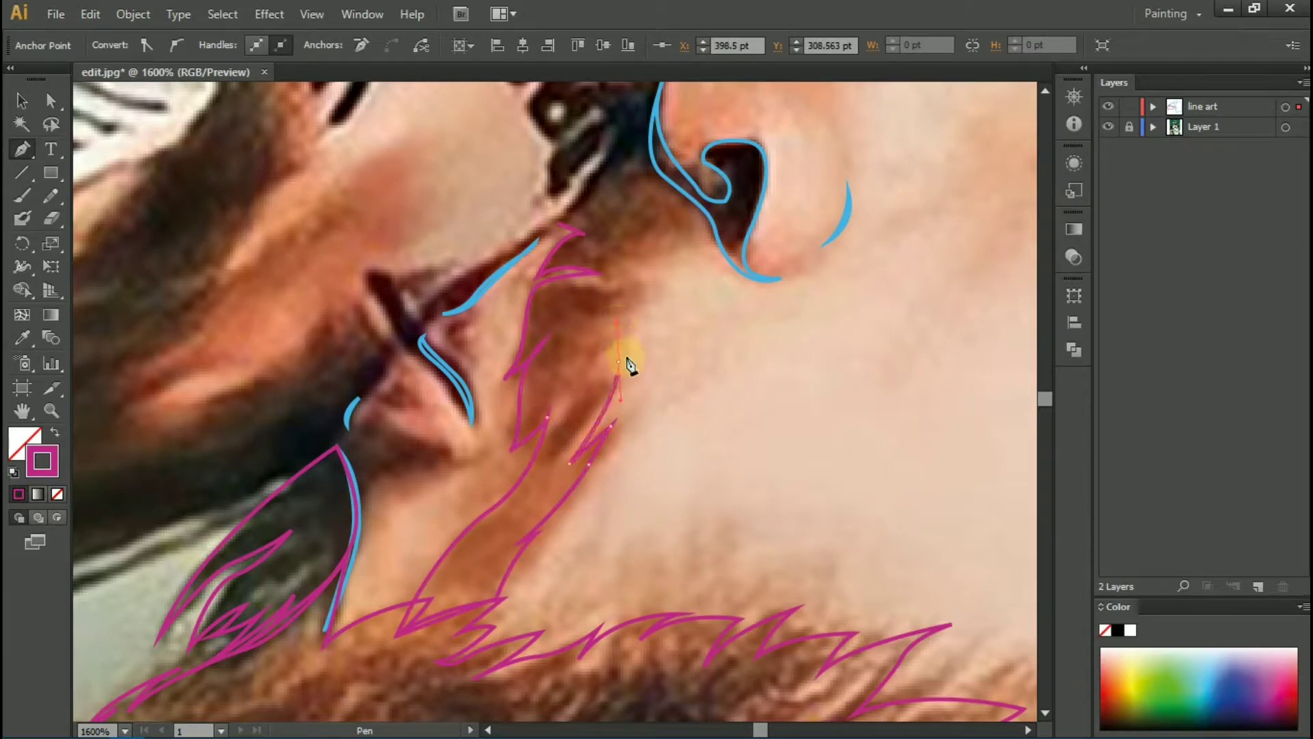
click(619, 360)
click(629, 309)
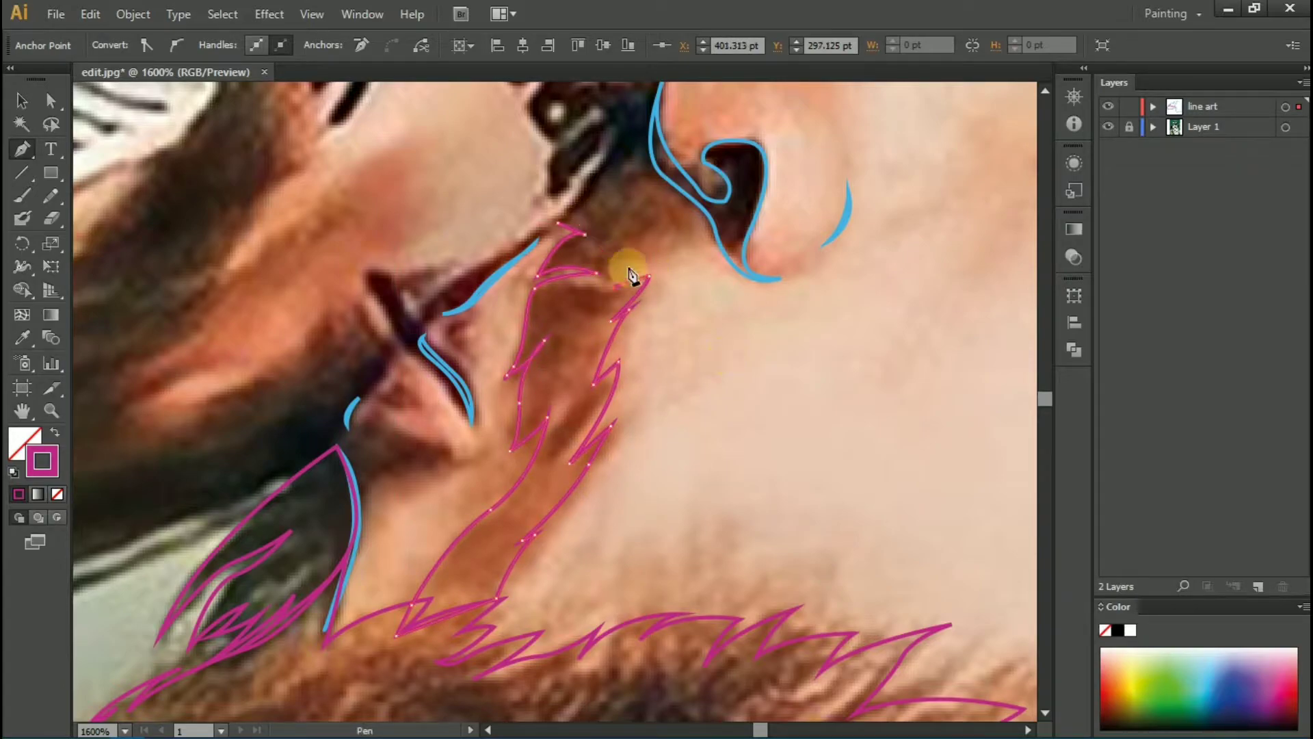
click(612, 288)
click(628, 252)
click(682, 225)
click(672, 241)
drag(613, 177, 647, 184)
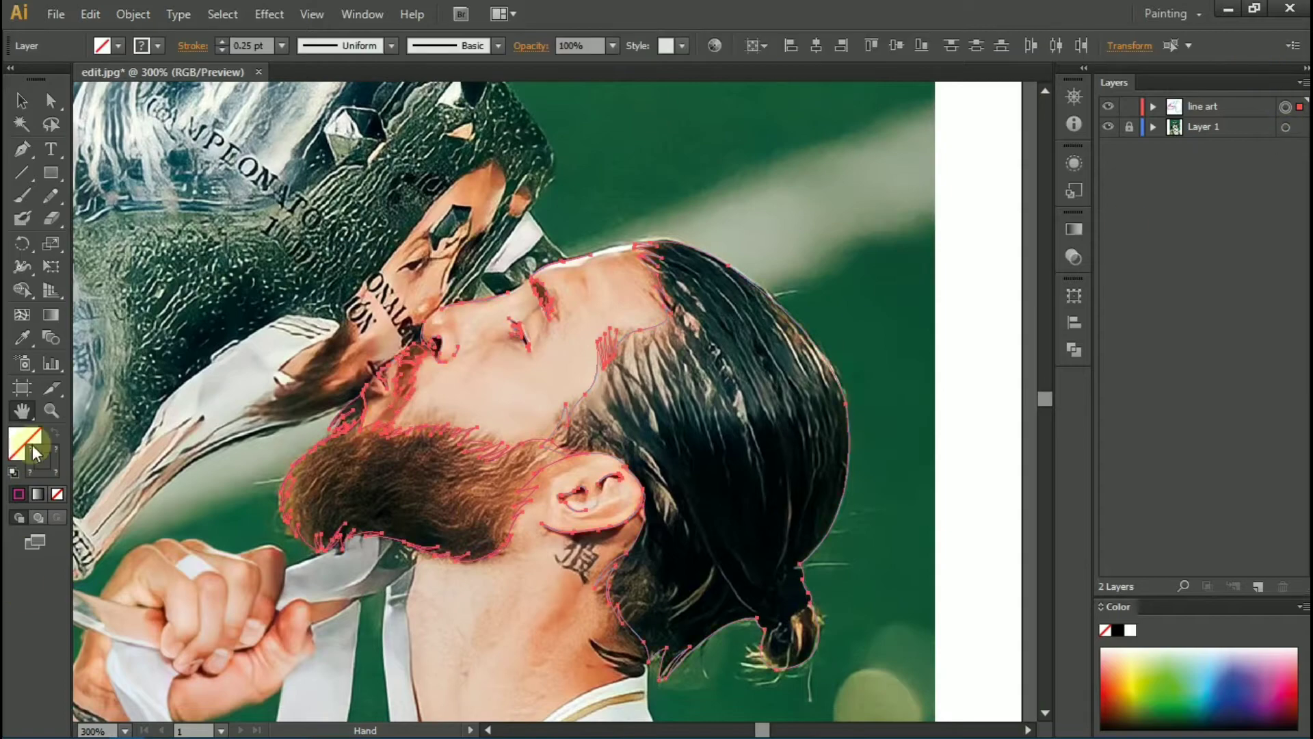
Step: Preview the art with a dark brown fill, hide Layer 1, and place Pallete.jpg beside the artboard
double_click(34, 451)
click(862, 261)
click(1108, 127)
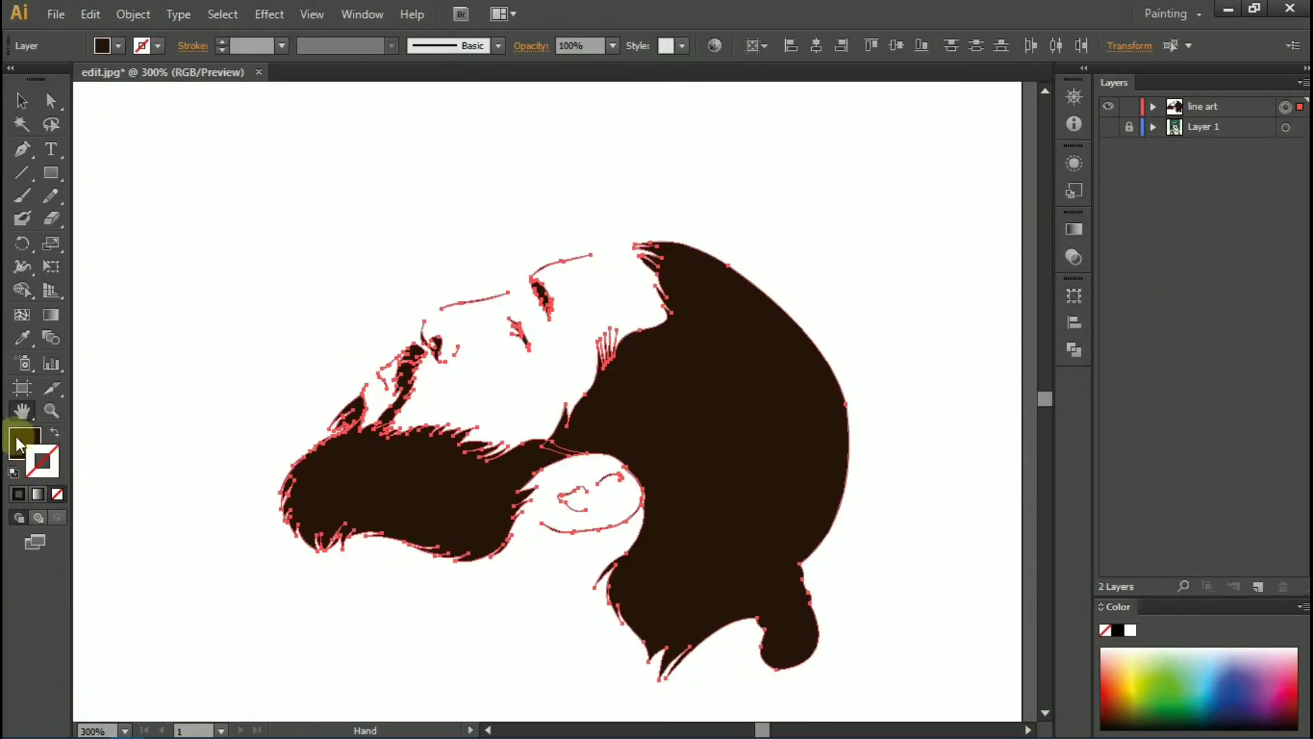
click(55, 13)
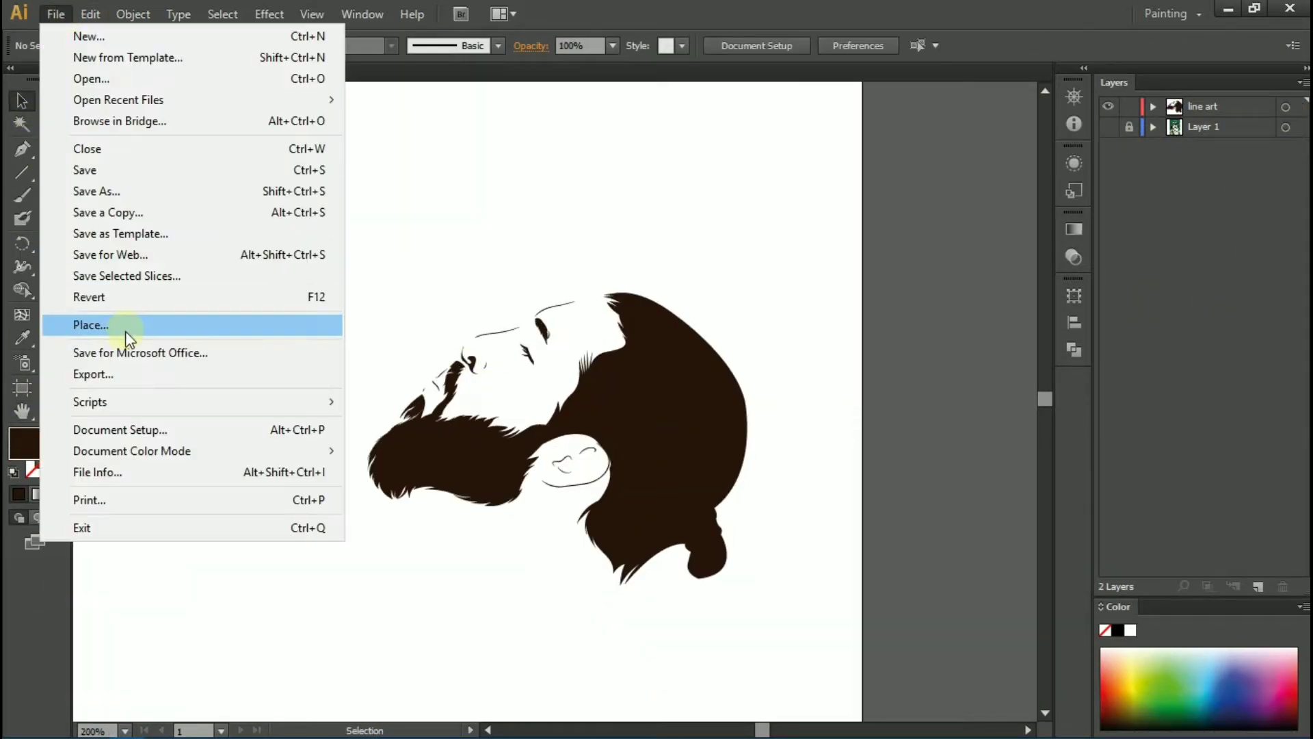
click(125, 327)
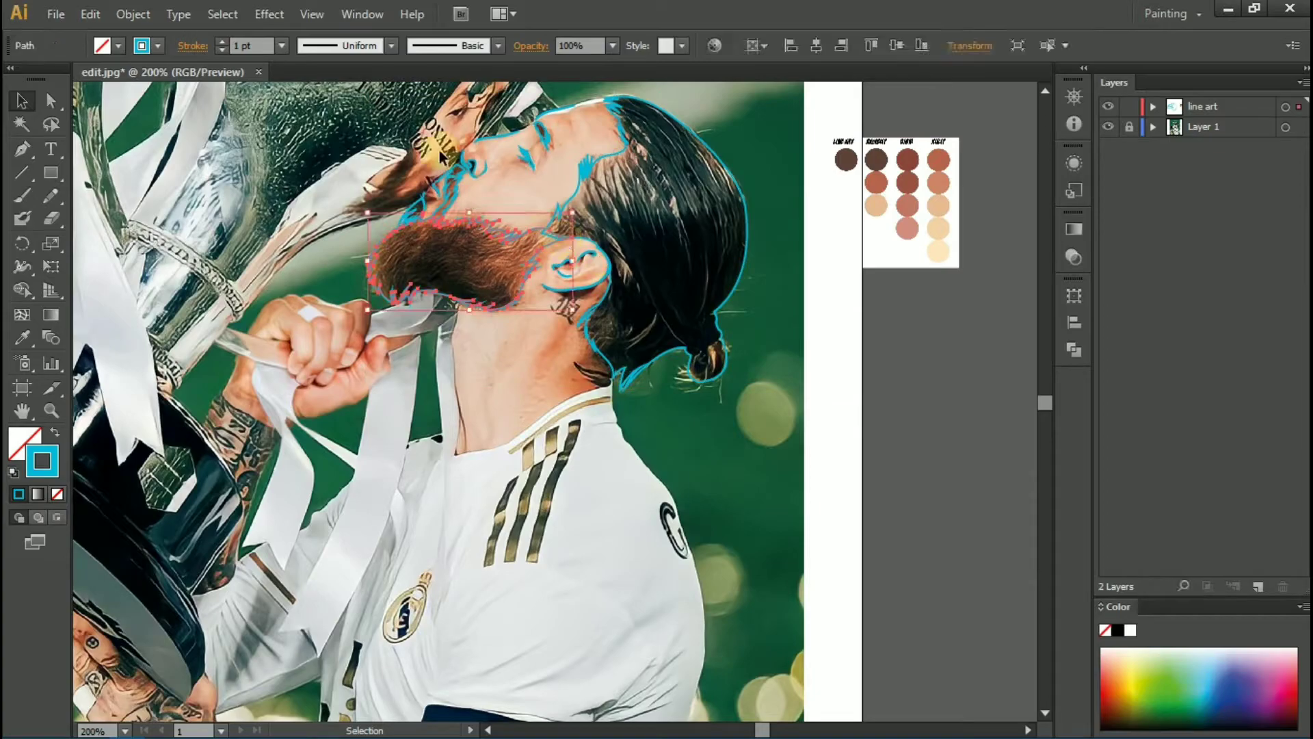
Step: Trace the neck edge upward from its base to just beneath the beard
click(916, 370)
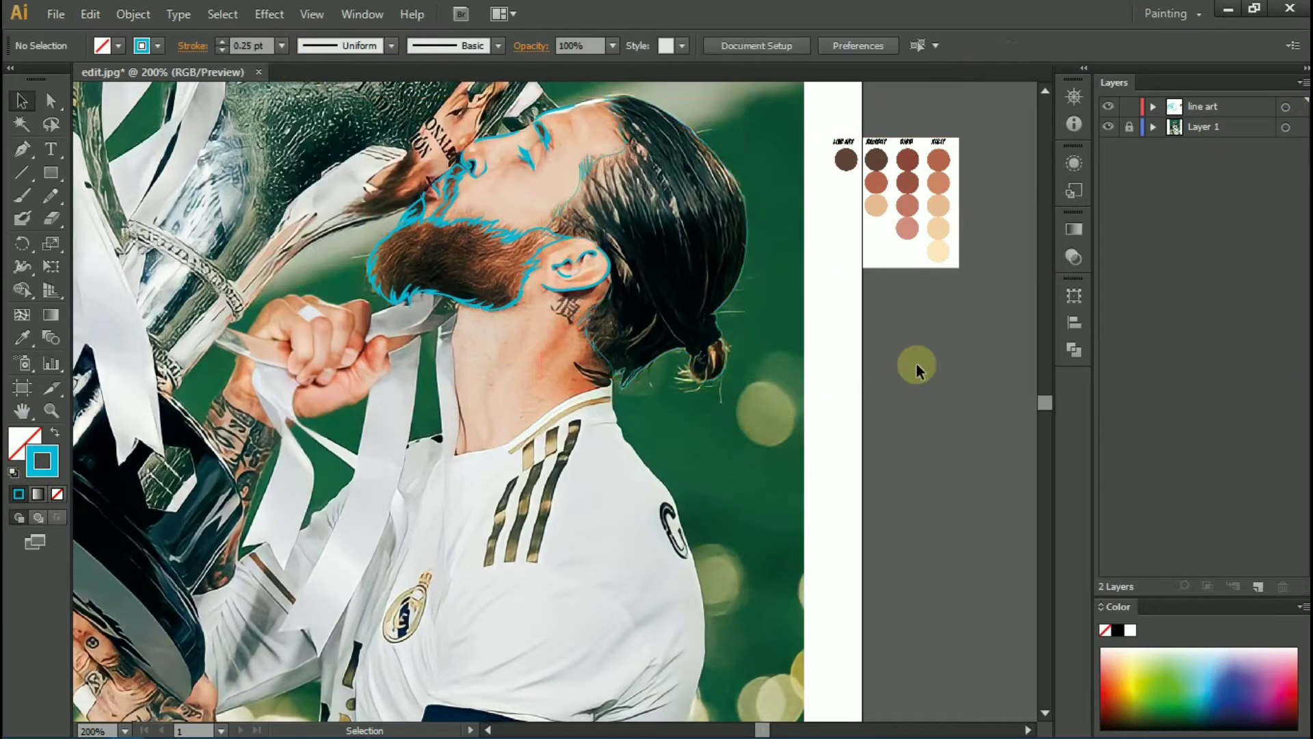
key(ctrl+plus)
key(ctrl+plus)
key(ctrl+plus)
click(1286, 106)
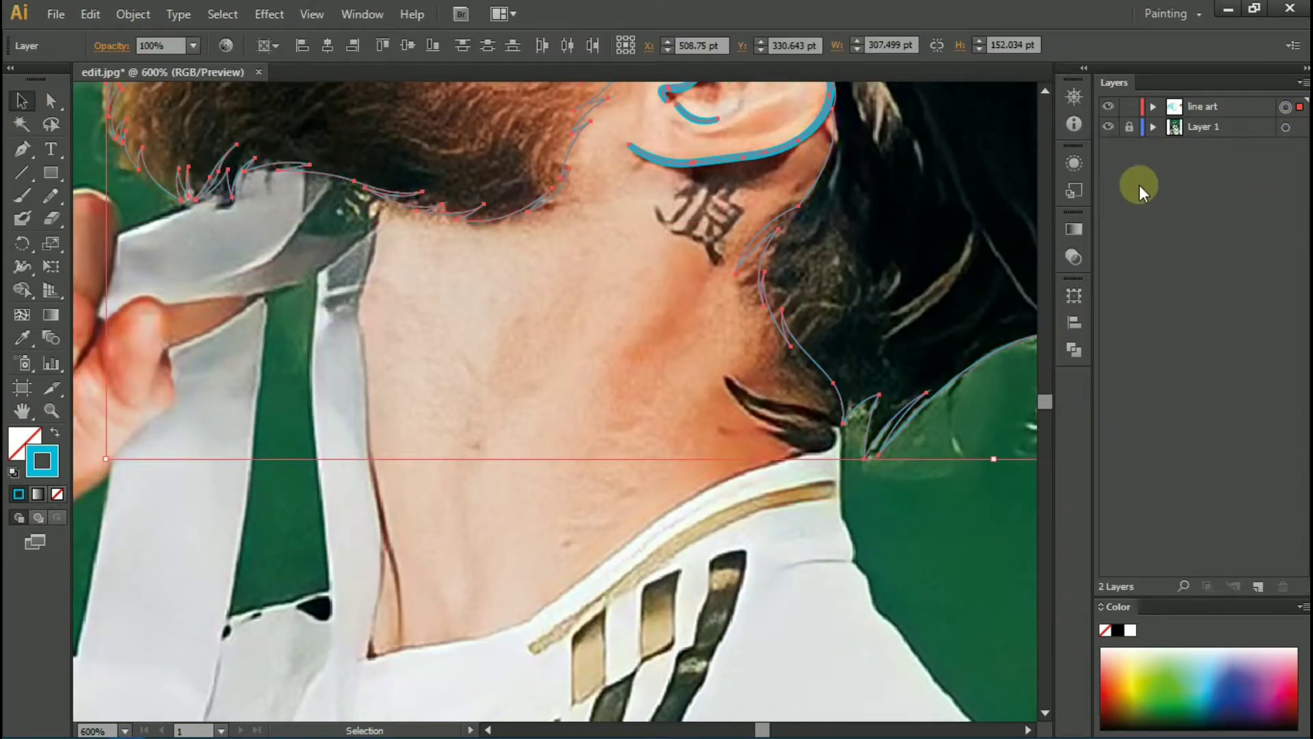
key(p)
click(399, 639)
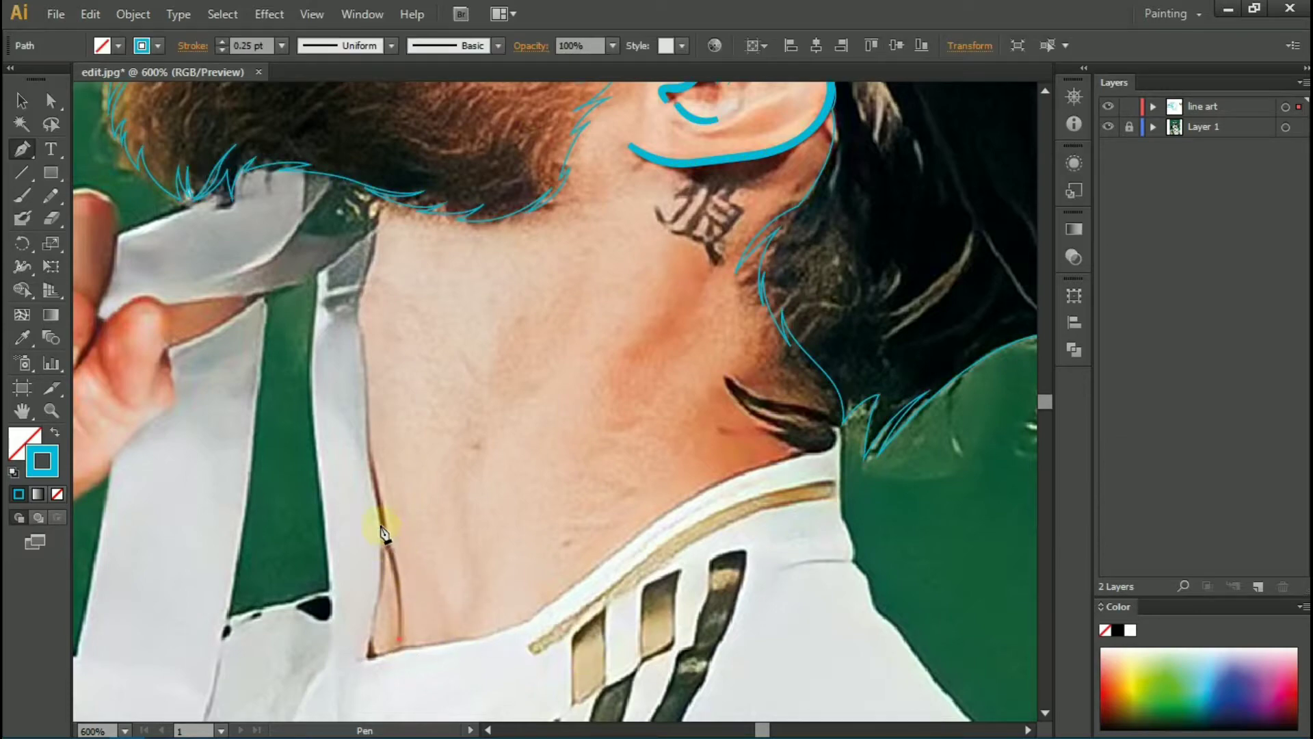
click(391, 547)
click(369, 423)
click(366, 381)
Step: Continue the neck outline behind the ear to where it meets the hair
scroll(366, 380, up, 1)
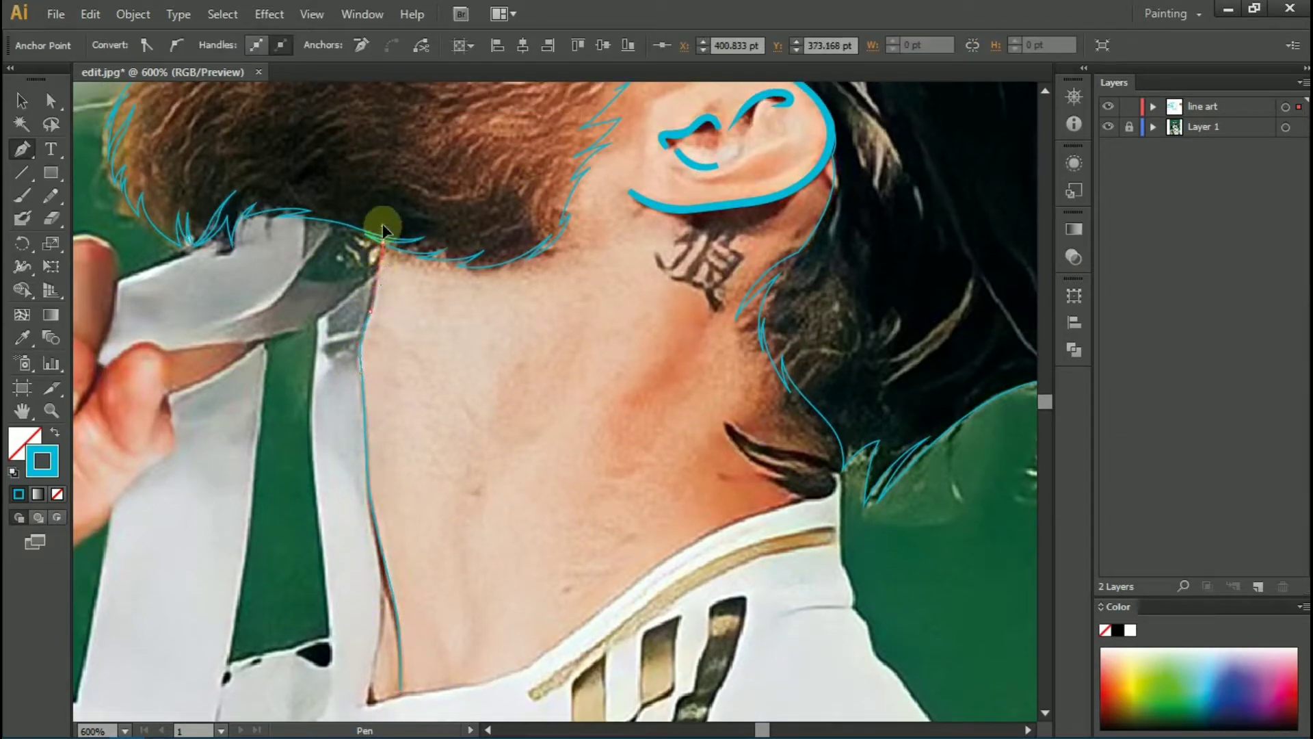
scroll(307, 389, up, 3)
drag(451, 397, 734, 474)
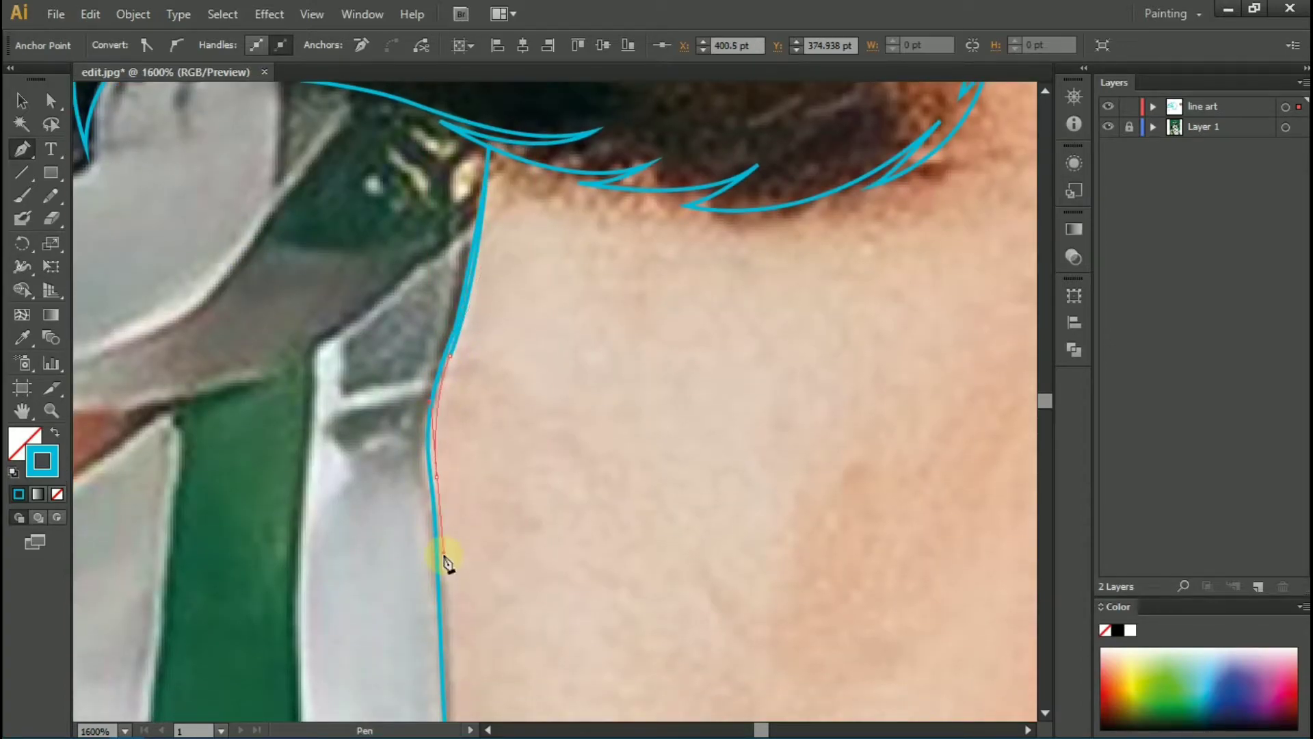
scroll(734, 474, down, 1)
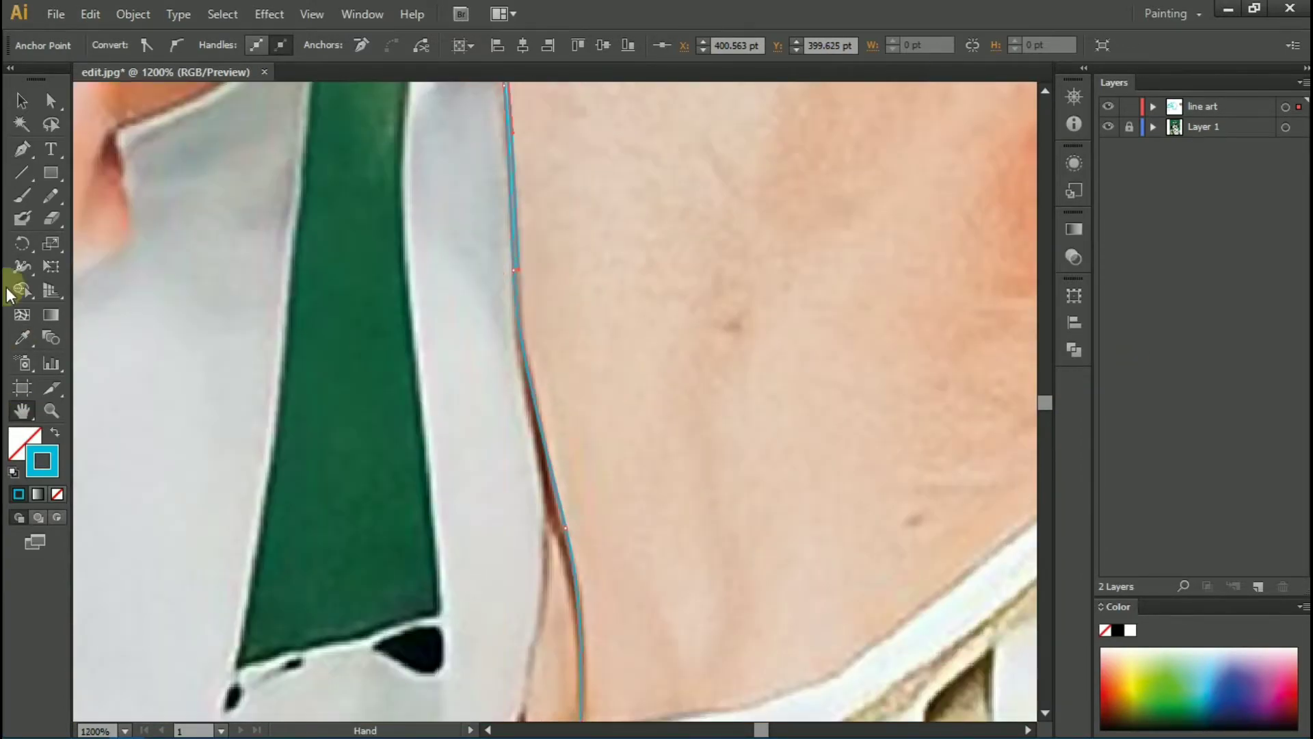
scroll(548, 454, down, 1)
scroll(576, 684, down, 1)
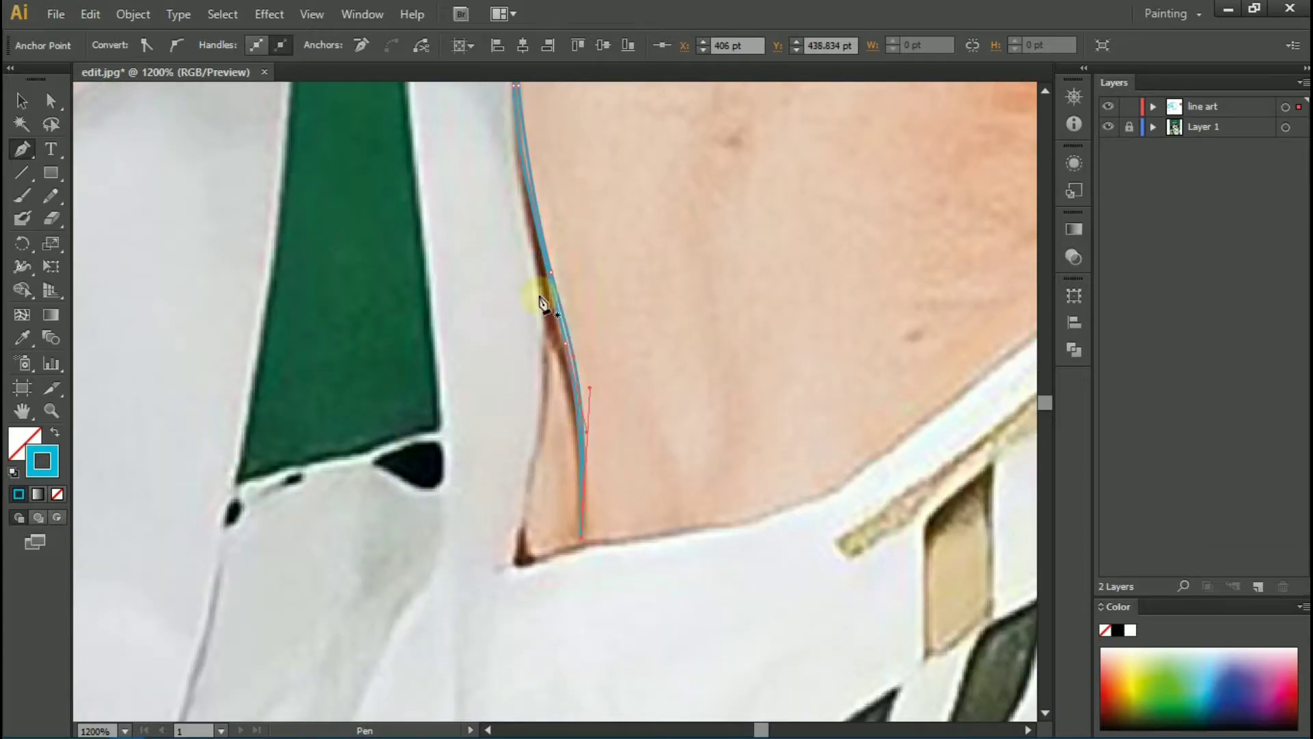
drag(537, 244, 549, 259)
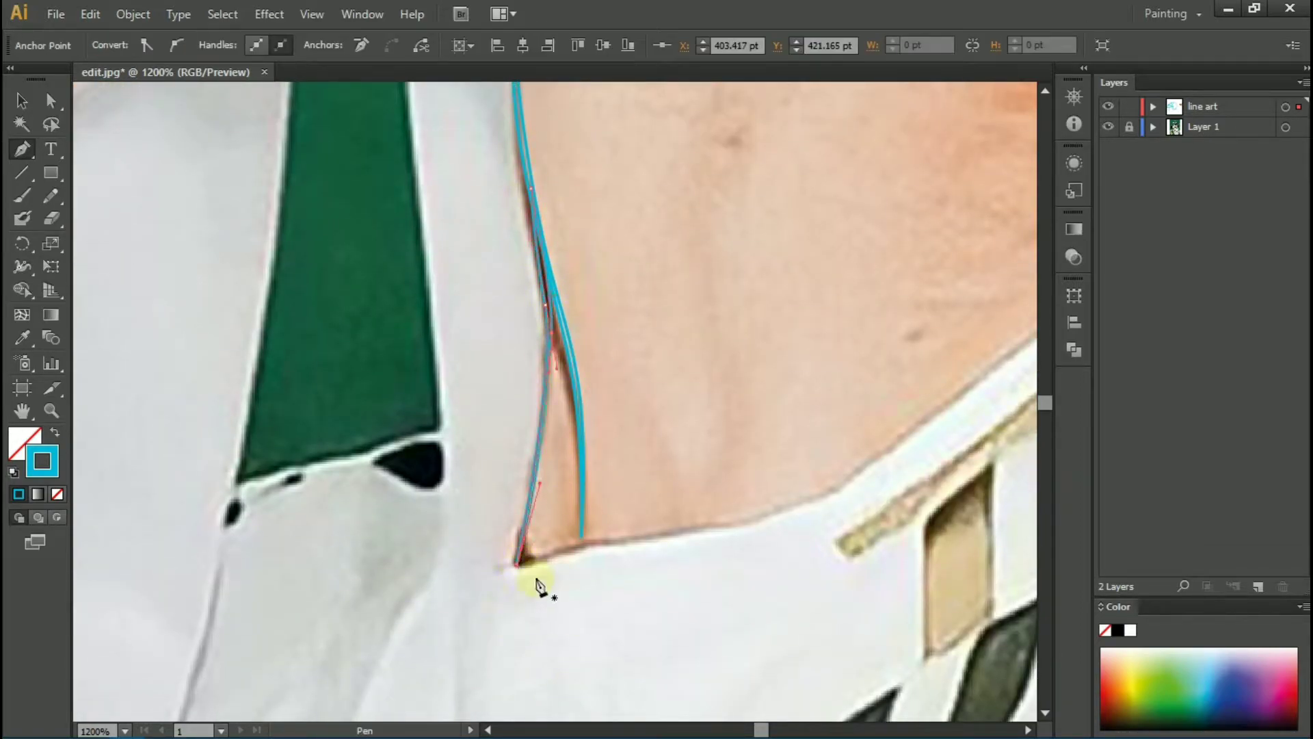
drag(848, 492, 322, 451)
click(525, 280)
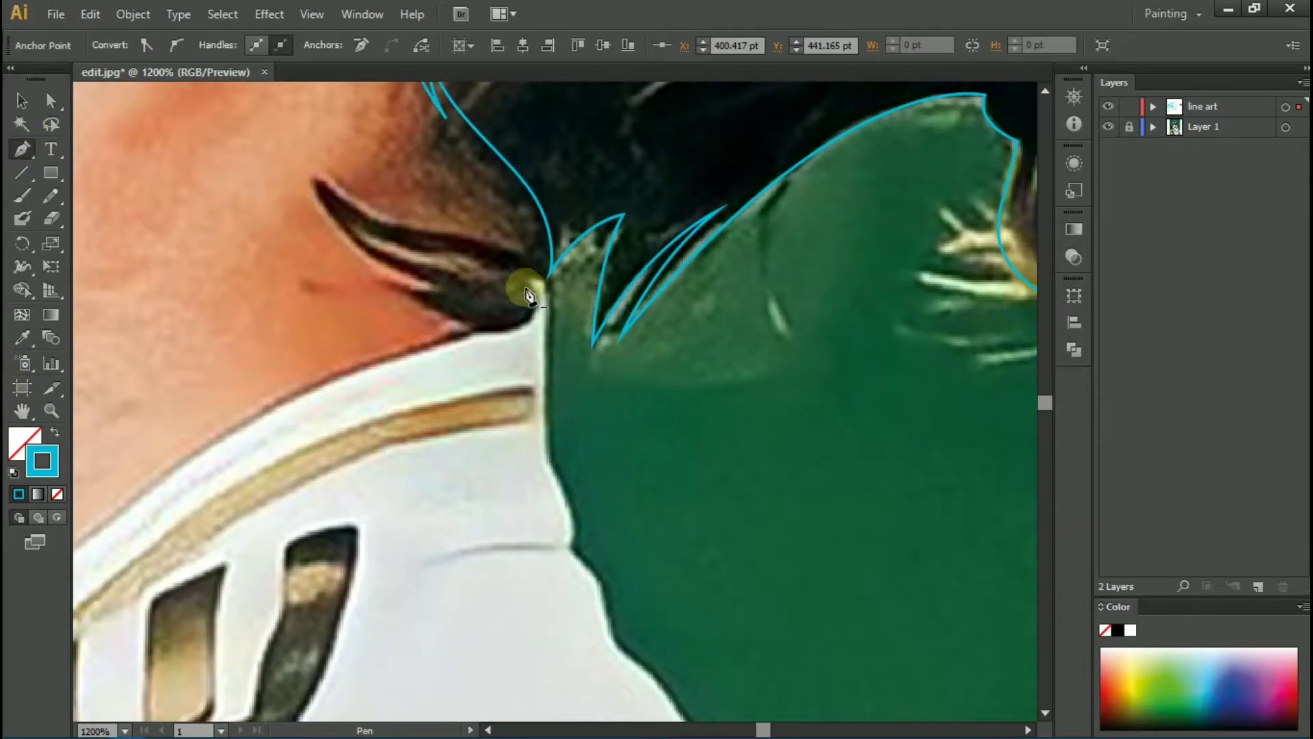
ctrl+click(546, 282)
Step: Draw the collar line along the neckline with a corner point and the collar crease
scroll(171, 610, left, 5)
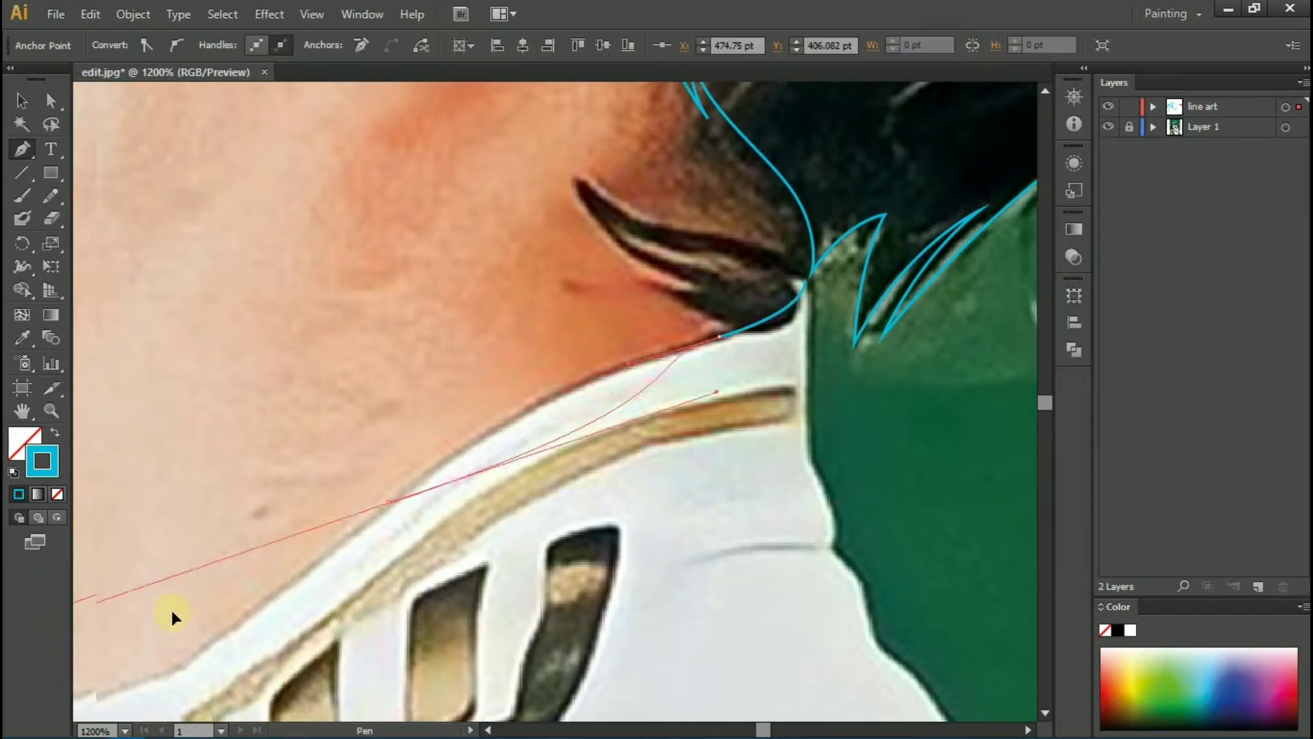
click(410, 536)
scroll(411, 537, down, 3)
scroll(411, 519, down, 3)
drag(465, 455, 370, 498)
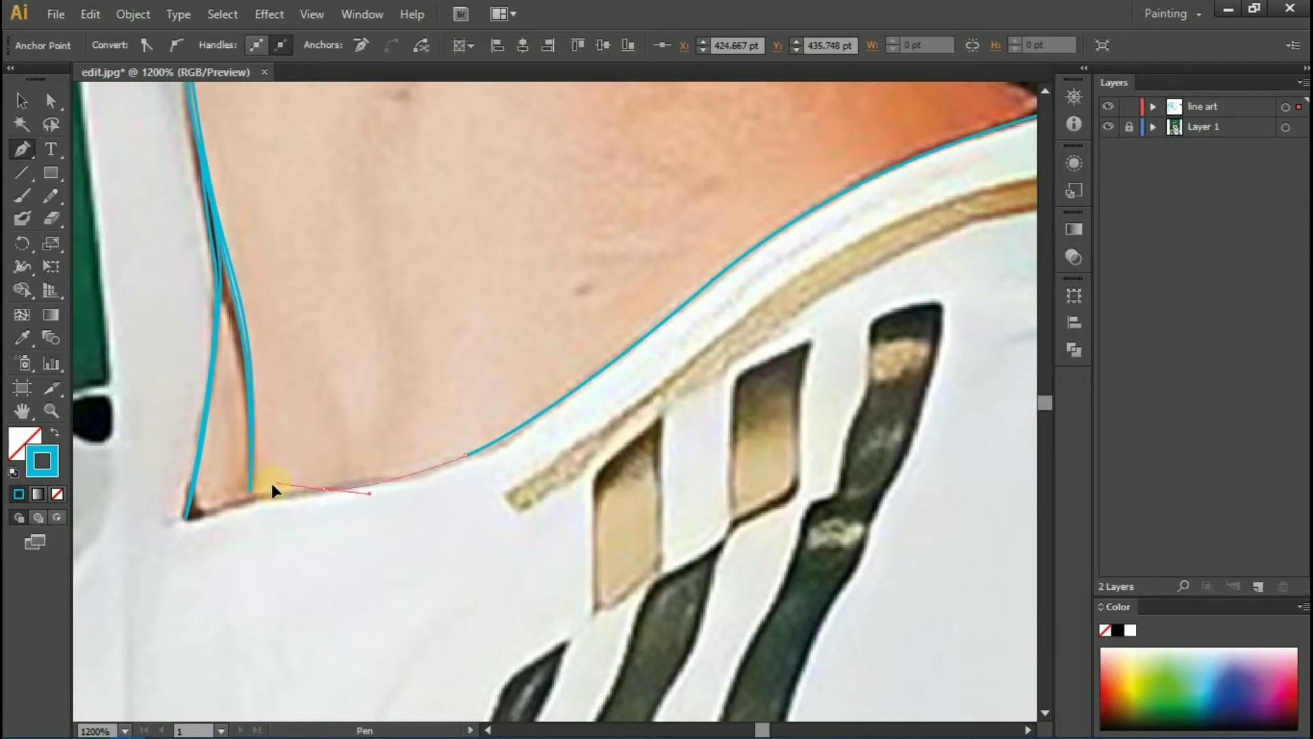
ctrl+click(754, 255)
scroll(918, 173, up, 3)
scroll(796, 225, right, 5)
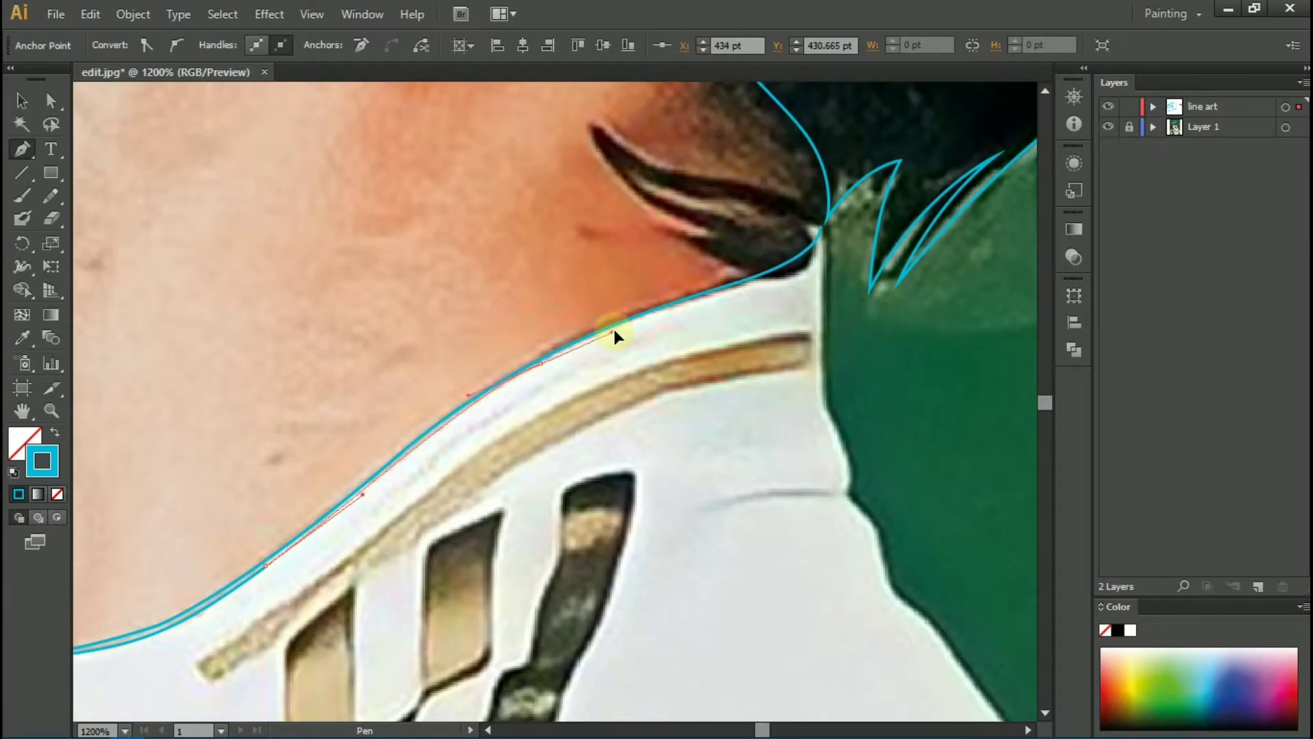
drag(733, 290, 818, 269)
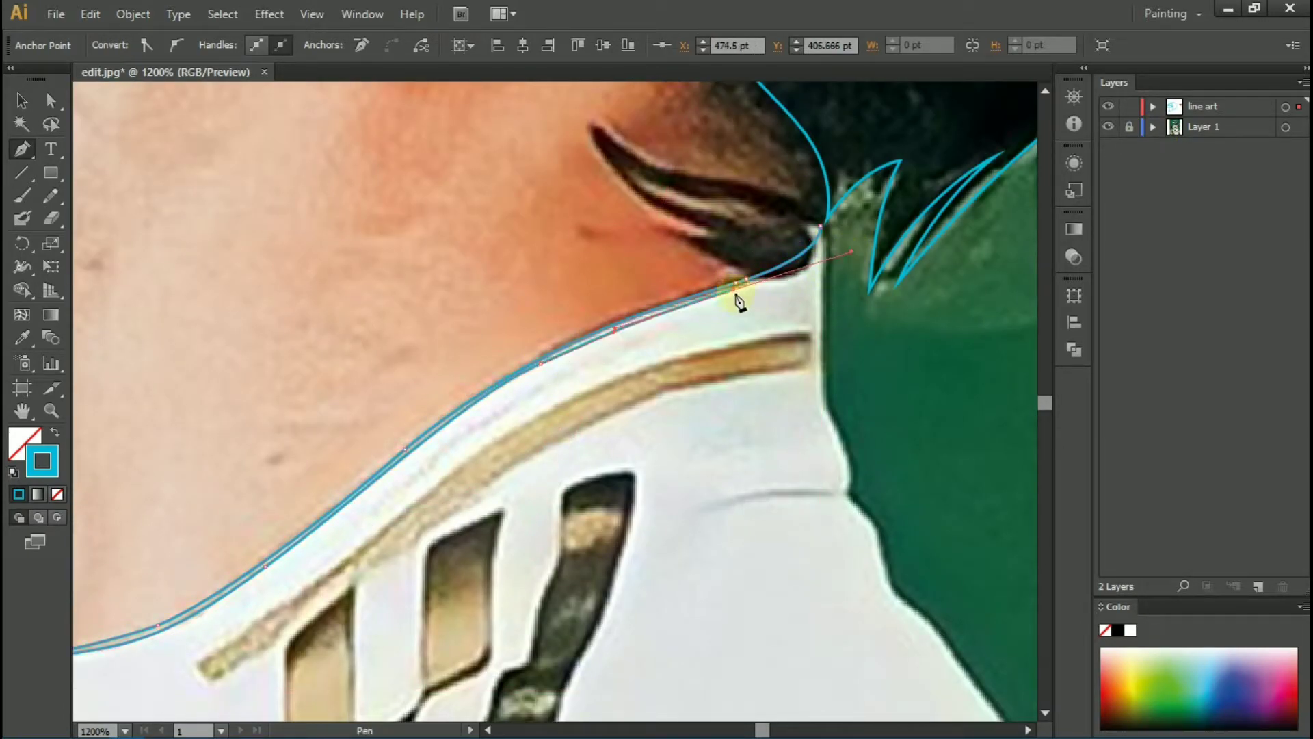
drag(831, 419, 870, 487)
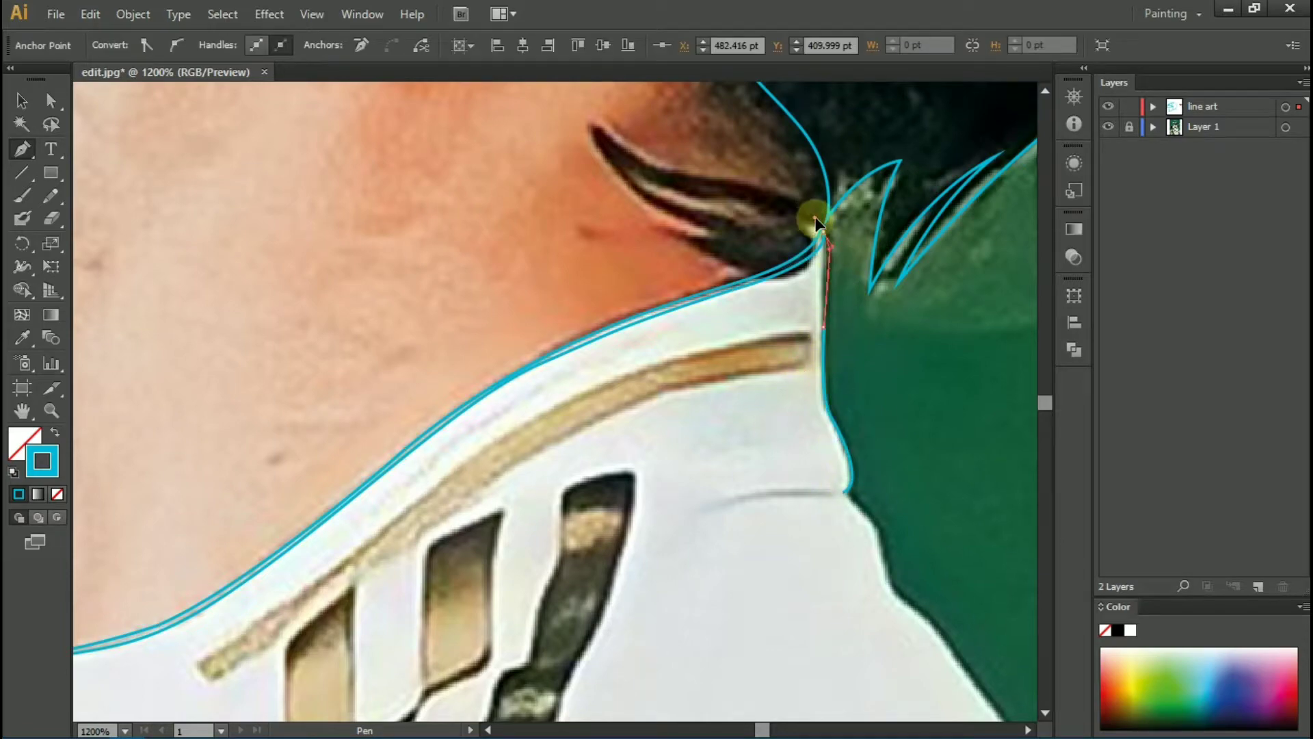
scroll(841, 465, down, 1)
drag(705, 471, 913, 470)
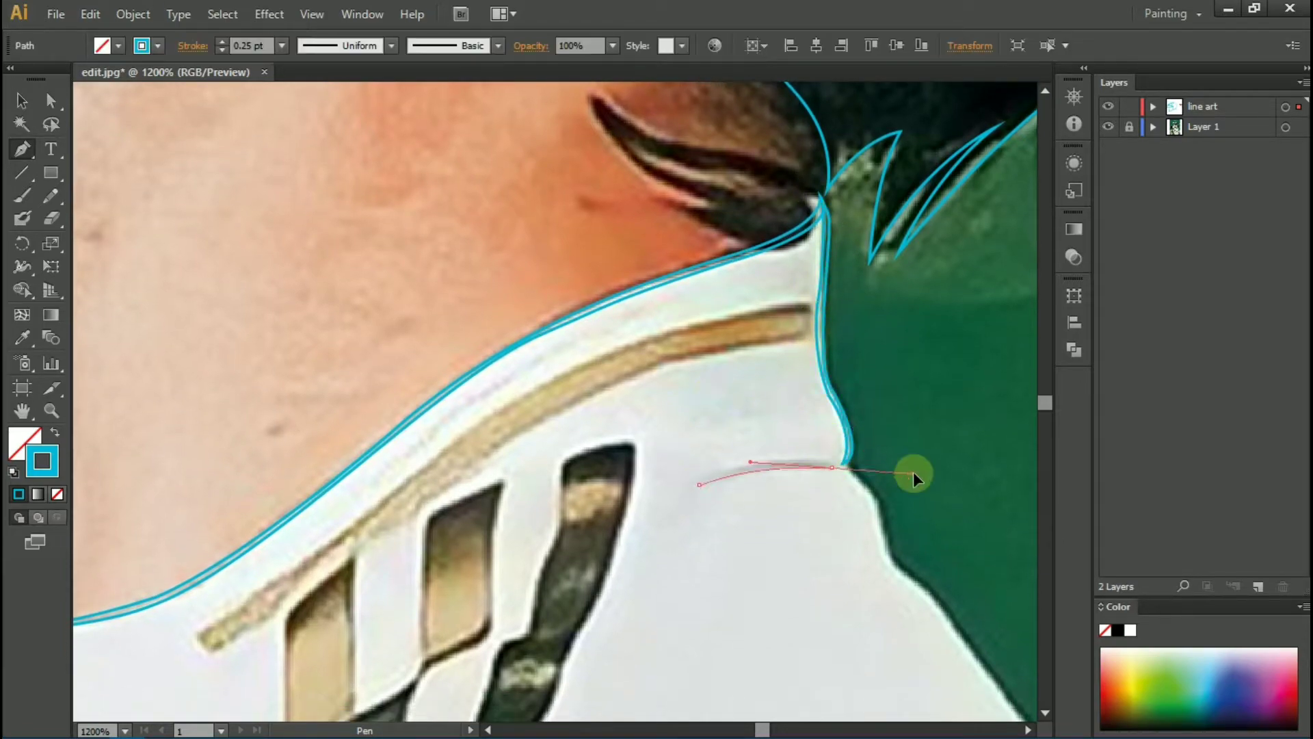
Step: Trace the shoulder edge down the jersey, ending with a smooth curve point
drag(647, 516, 248, 230)
click(493, 249)
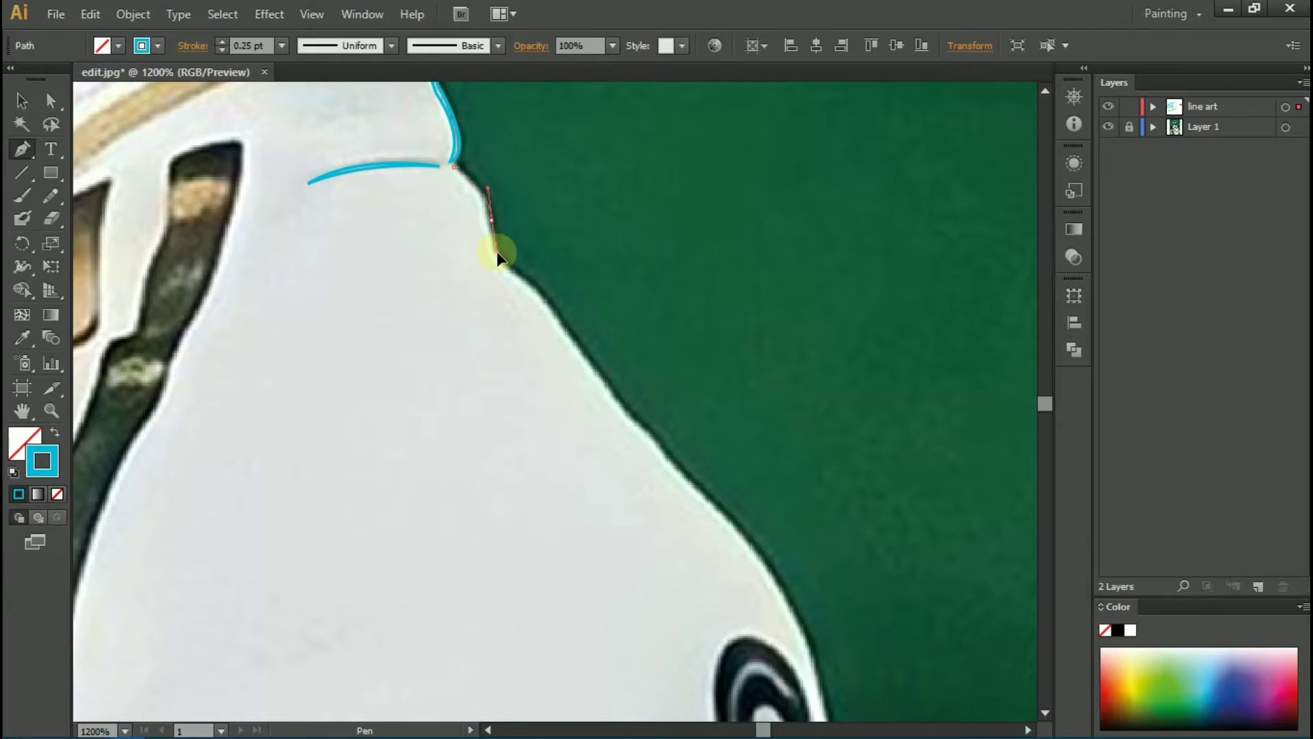
click(615, 380)
scroll(684, 410, down, 1)
click(759, 431)
scroll(759, 431, up, 1)
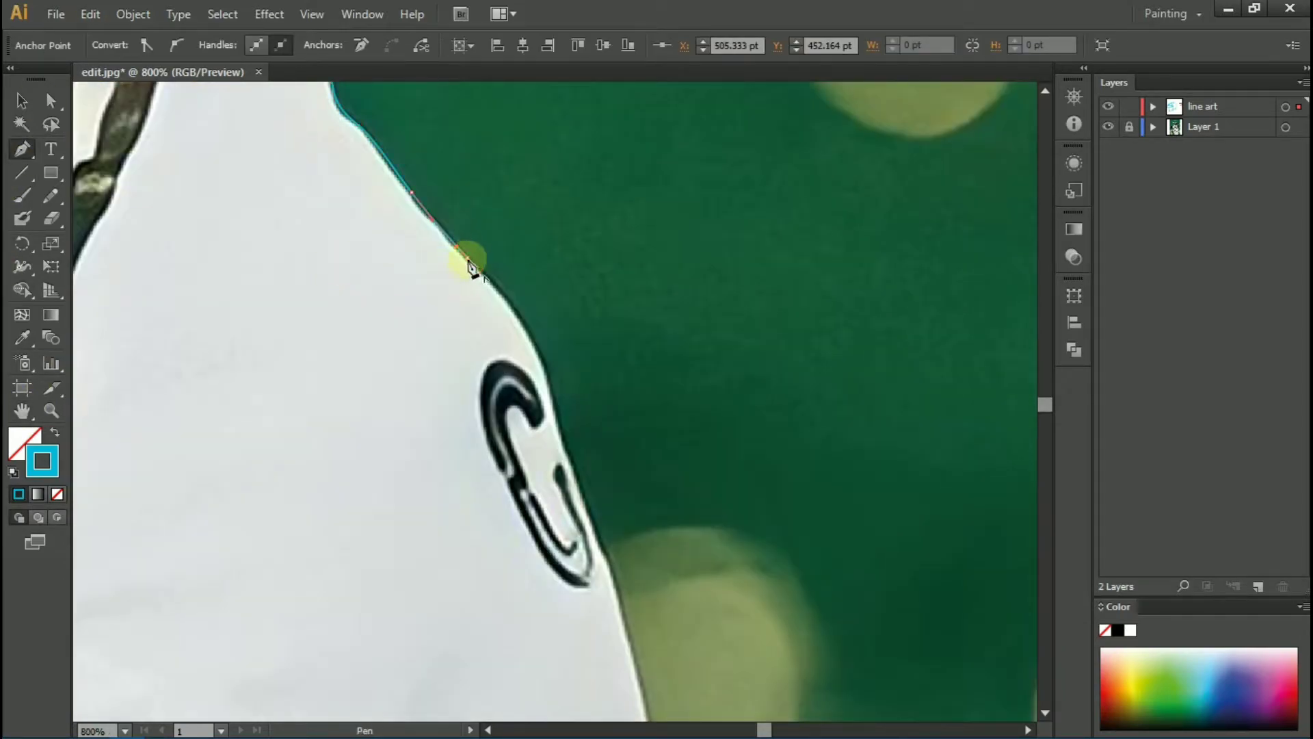
scroll(617, 515, down, 5)
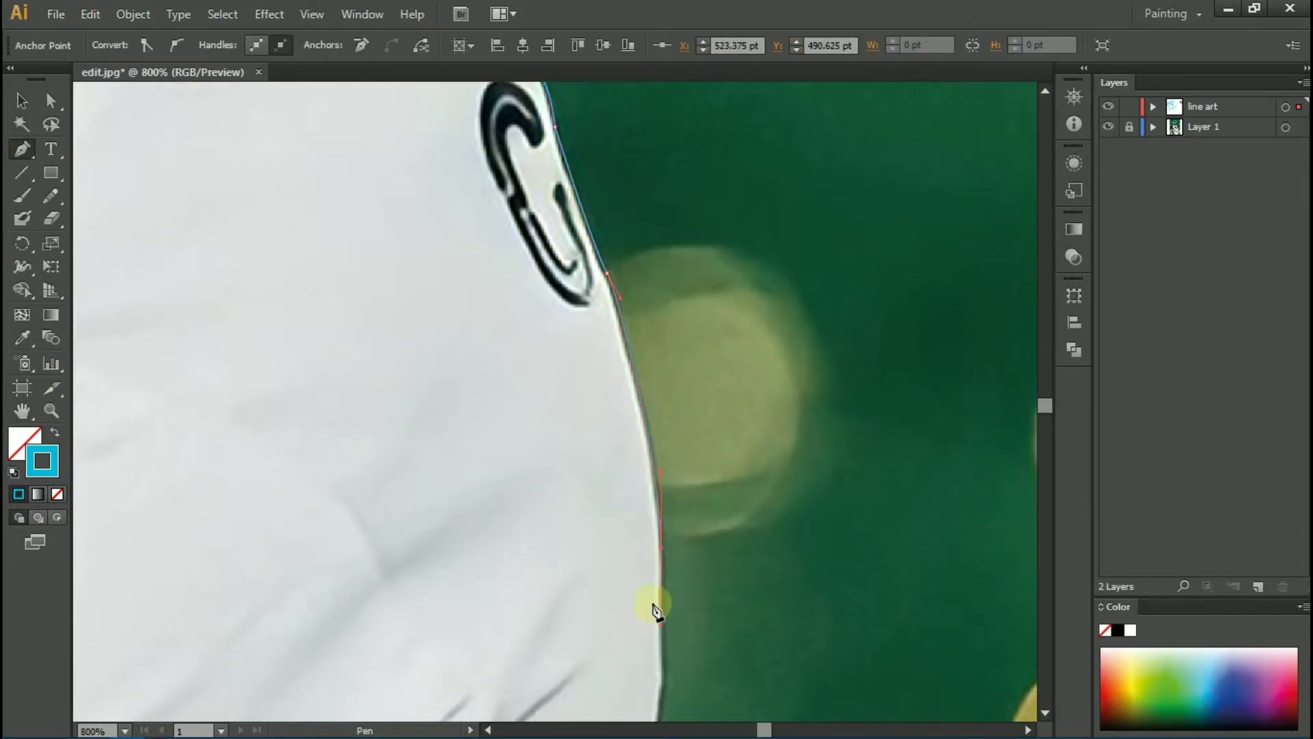
drag(654, 602, 655, 677)
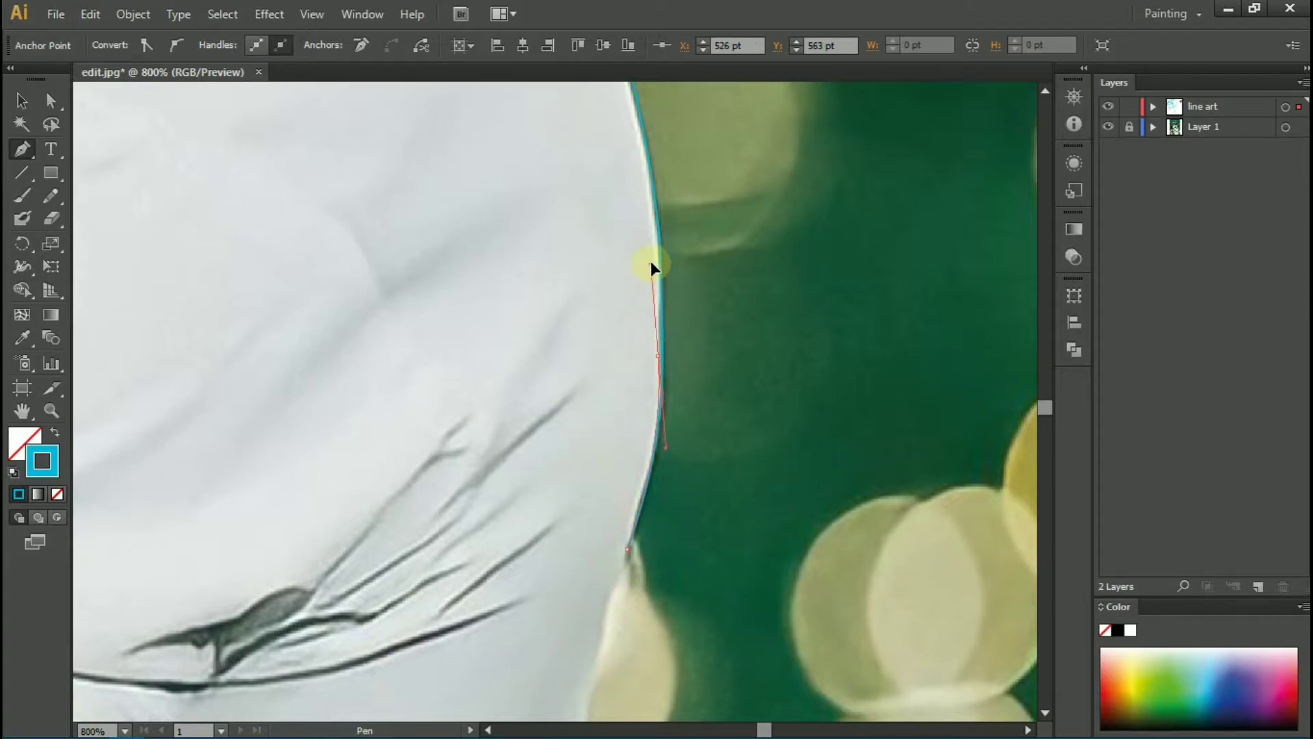
Step: Finish the jersey edge with a sharp corner and an anchor higher up
scroll(650, 261, up, 3)
scroll(601, 199, up, 3)
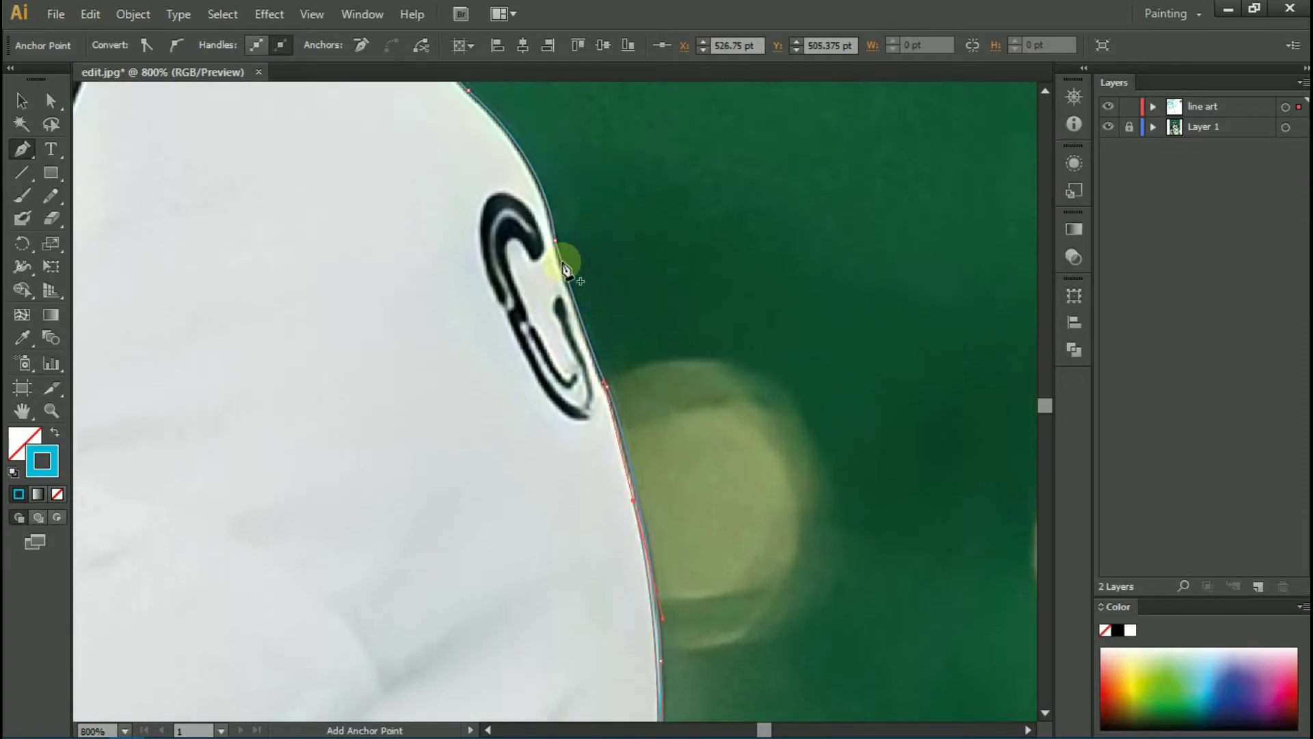
click(598, 369)
scroll(547, 222, up, 3)
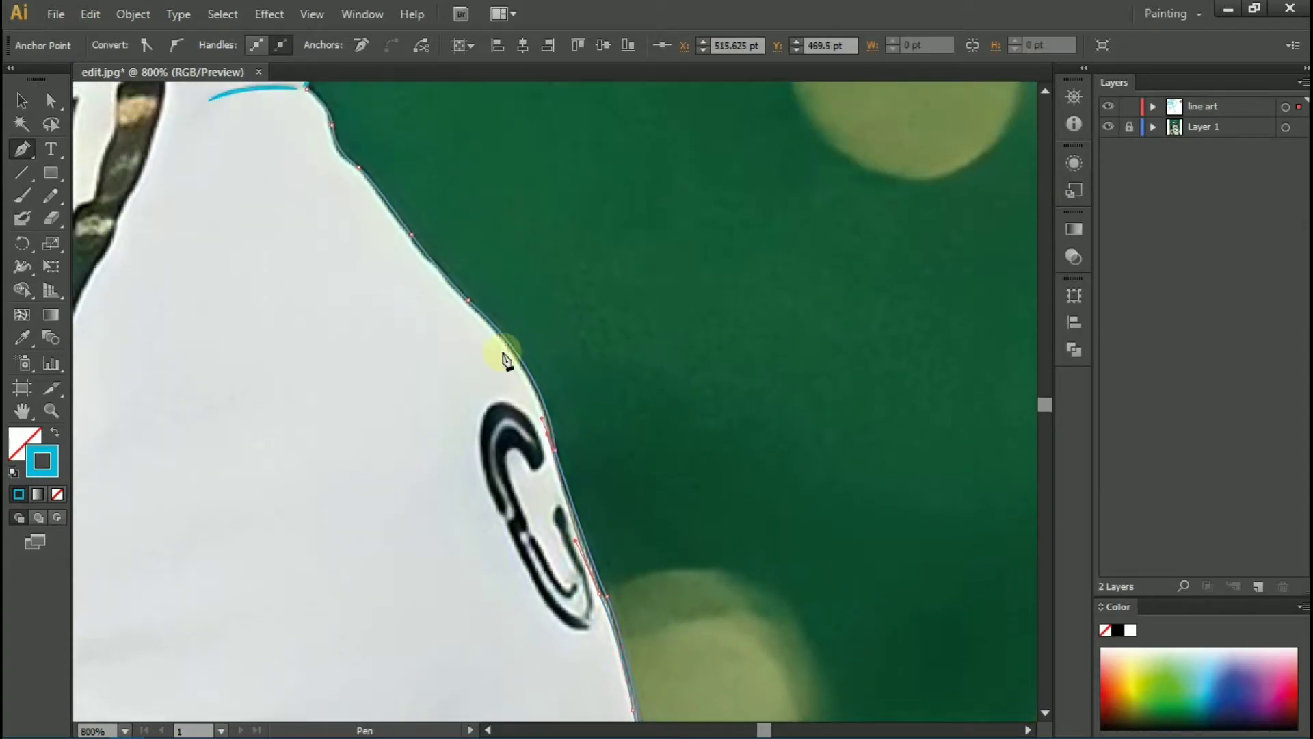
click(409, 236)
scroll(364, 257, up, 2)
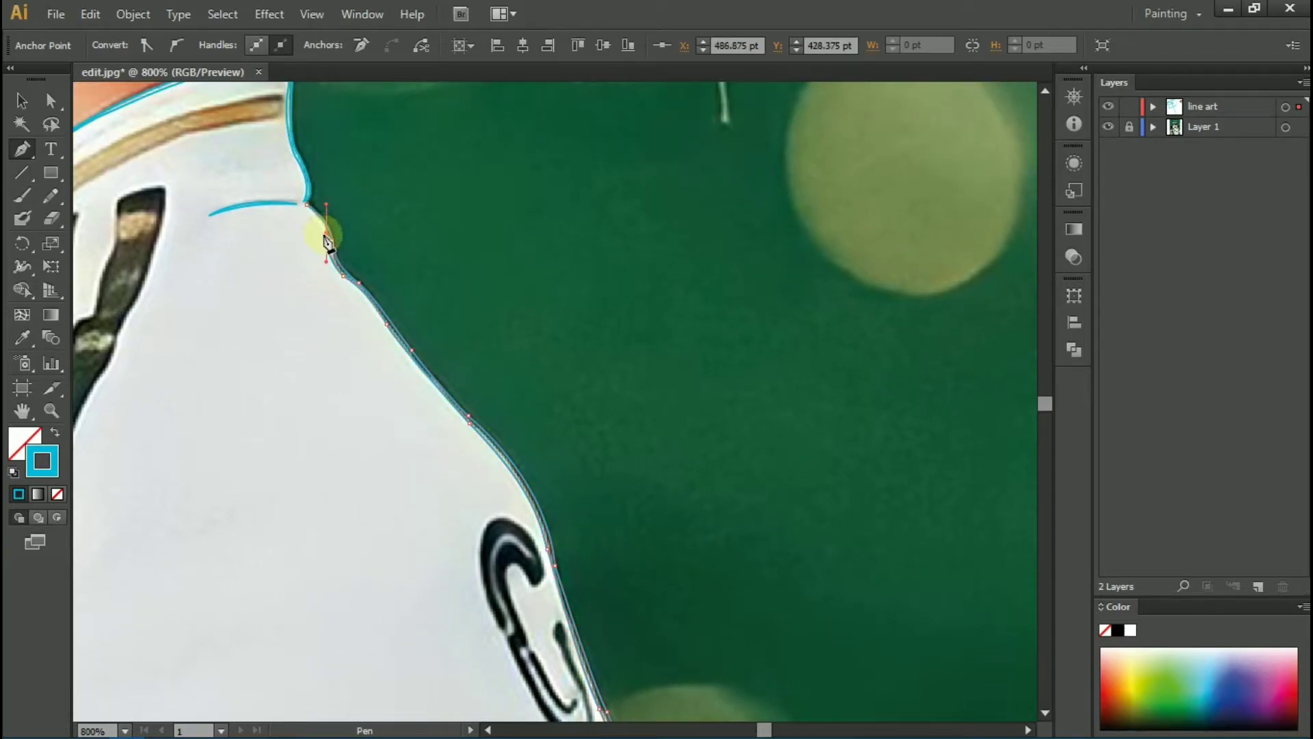
scroll(724, 82, down, 3)
drag(551, 445, 23, 152)
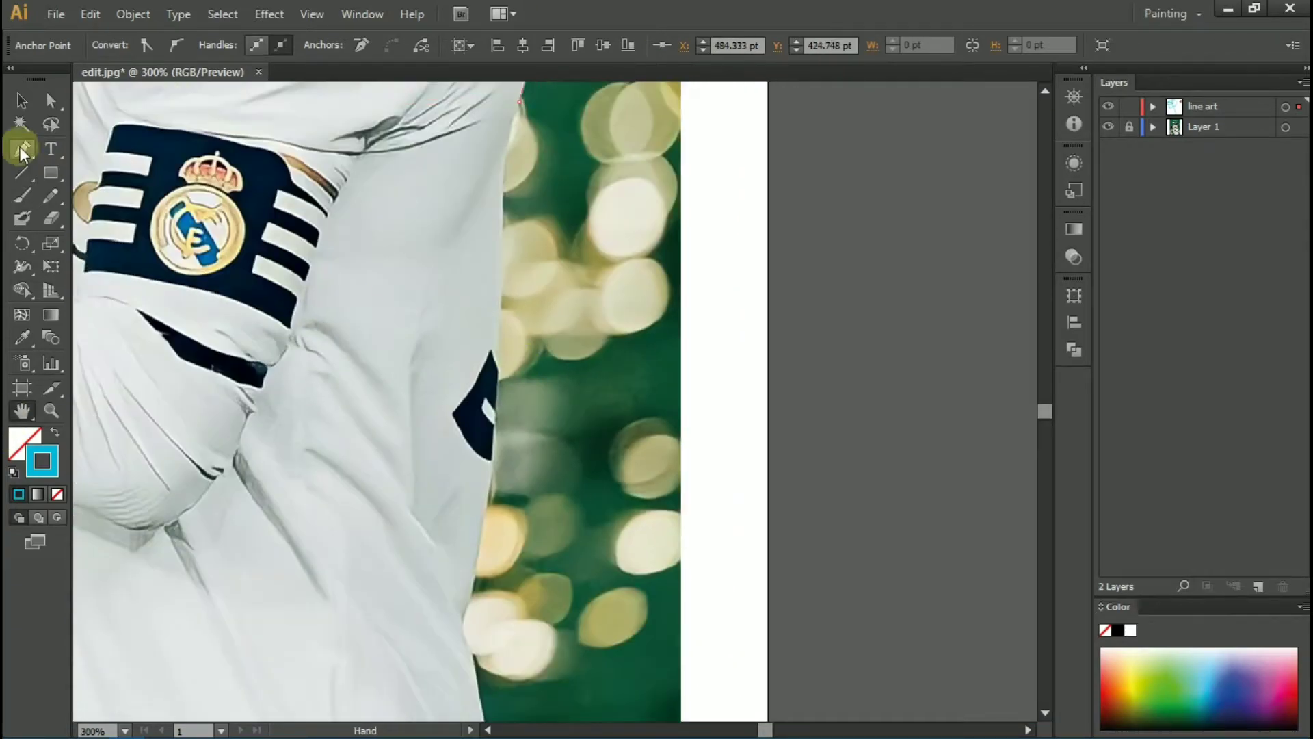
Step: Outline the sleeve's right edge with a short pen path
click(22, 152)
scroll(482, 520, up, 2)
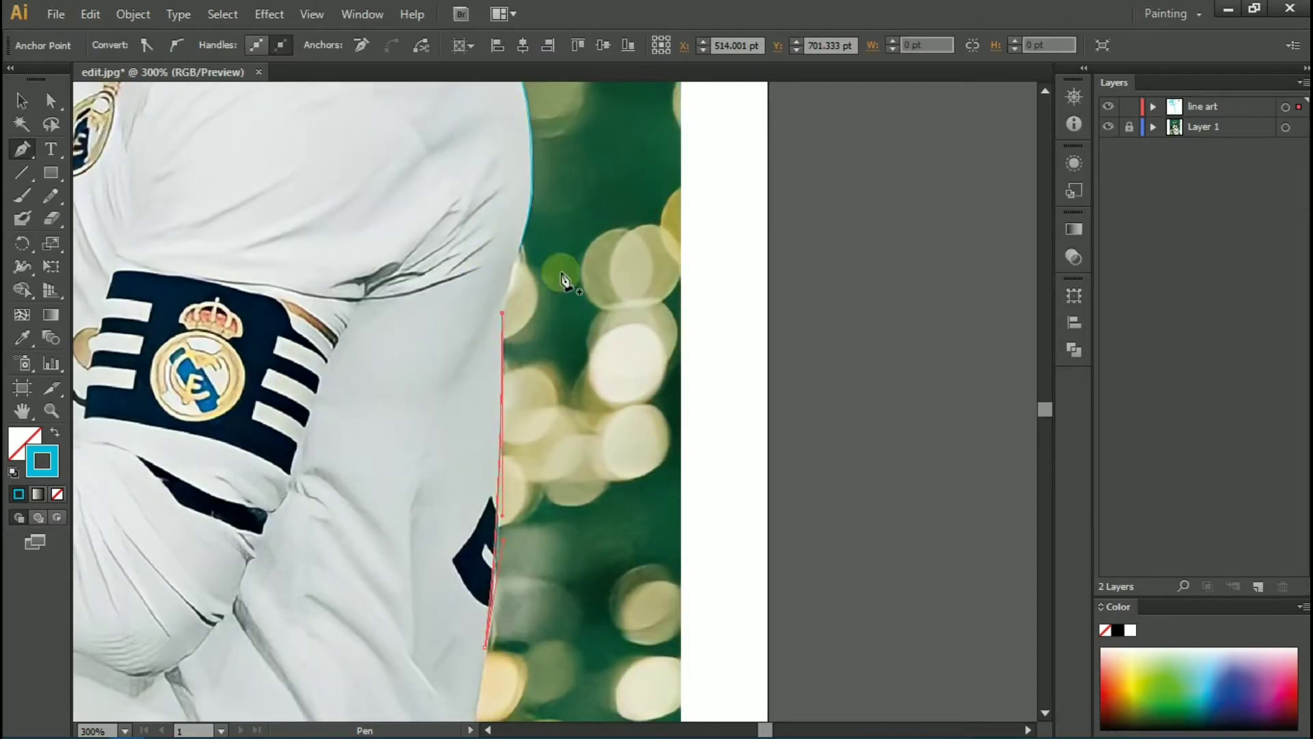
scroll(486, 616, down, 4)
scroll(419, 258, down, 2)
click(447, 292)
drag(491, 509, 482, 624)
click(491, 510)
Step: Draw a curved crease line just above the armband
scroll(469, 342, up, 5)
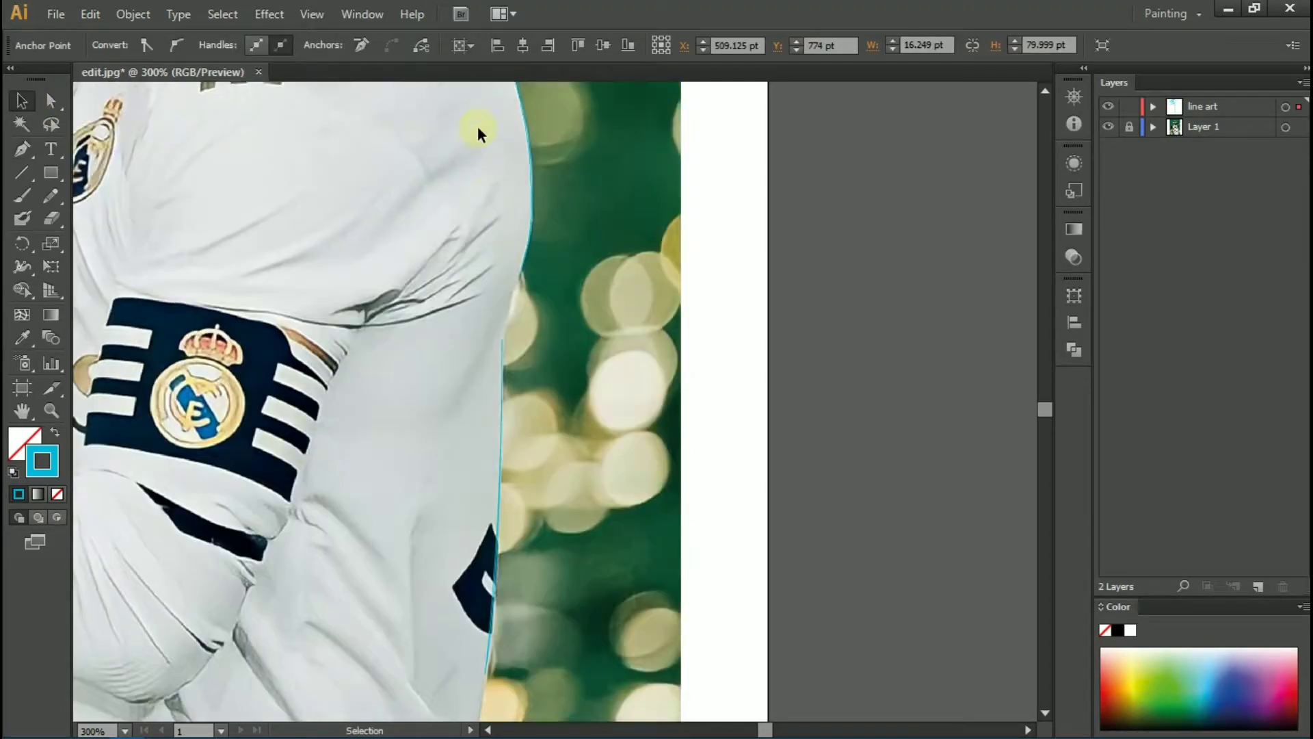
click(202, 304)
drag(269, 313, 303, 318)
drag(478, 294, 583, 235)
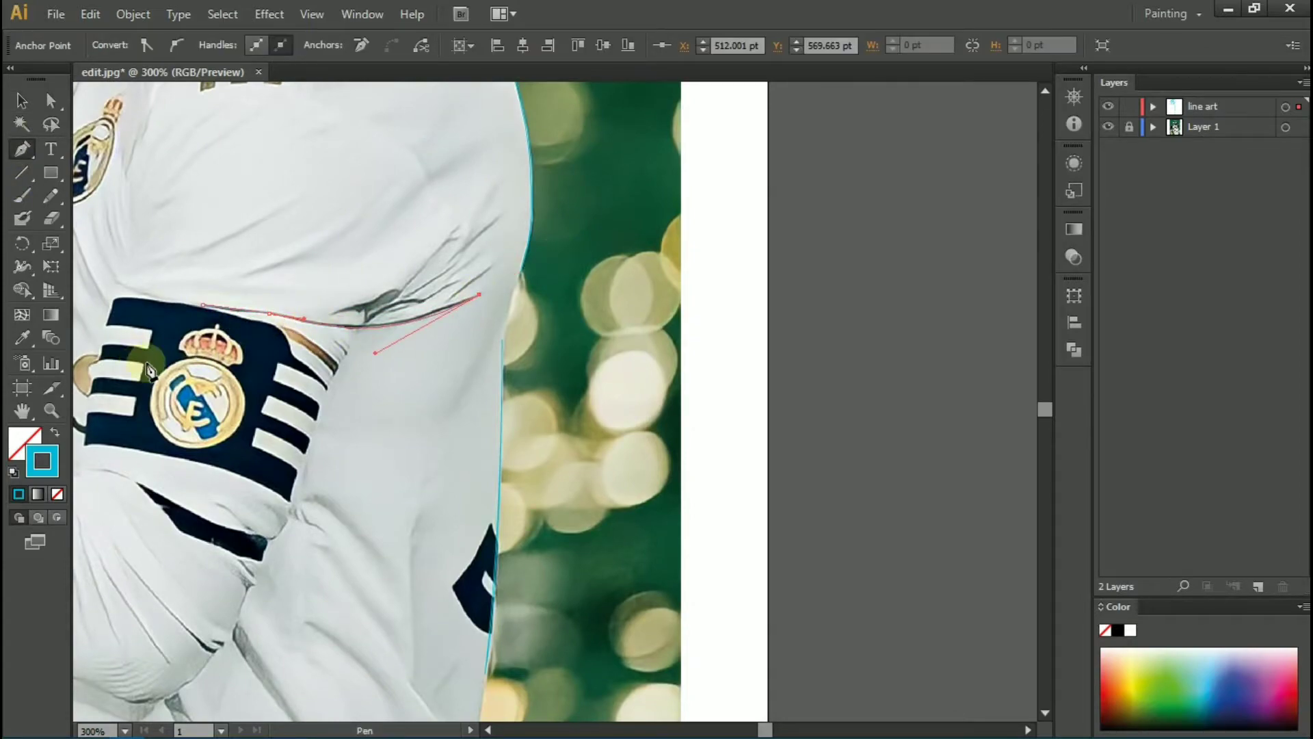
scroll(123, 264, up, 2)
Step: Add two curved fold lines in the sleeve fold and begin another on the jersey
click(609, 379)
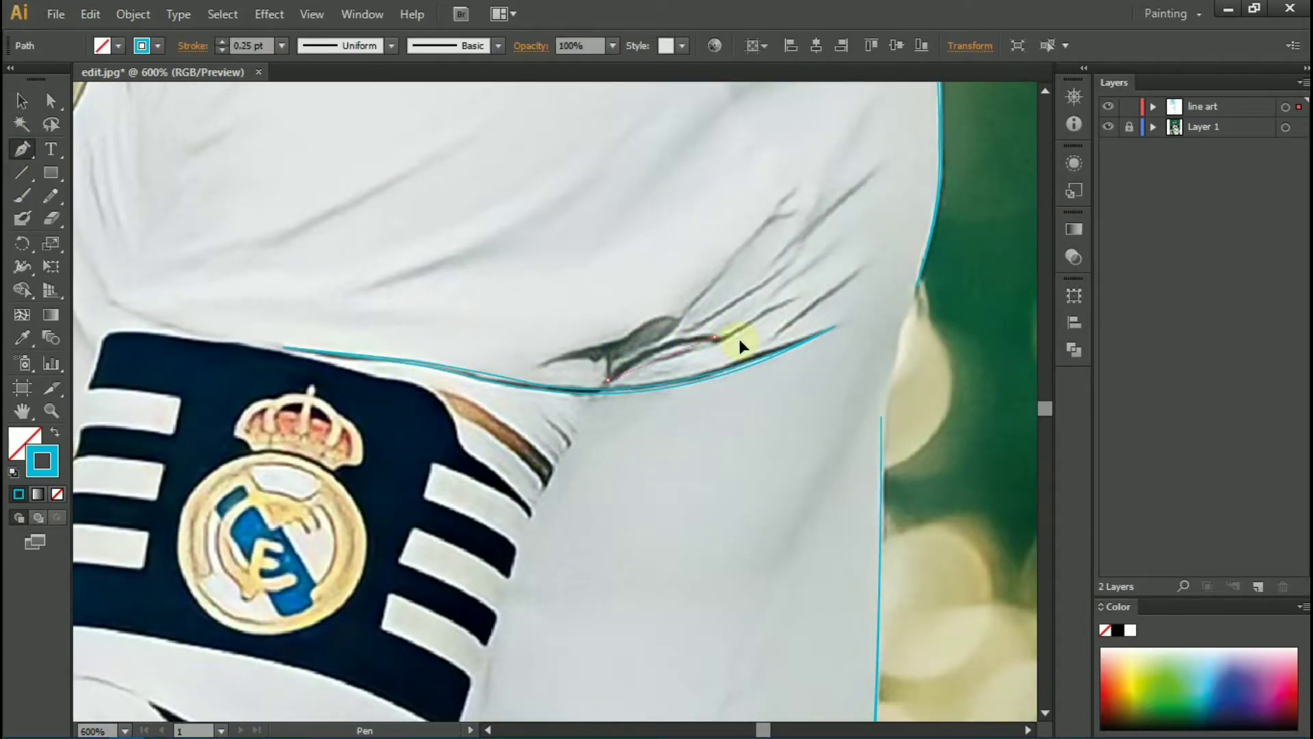
drag(715, 337, 817, 280)
drag(677, 335, 725, 293)
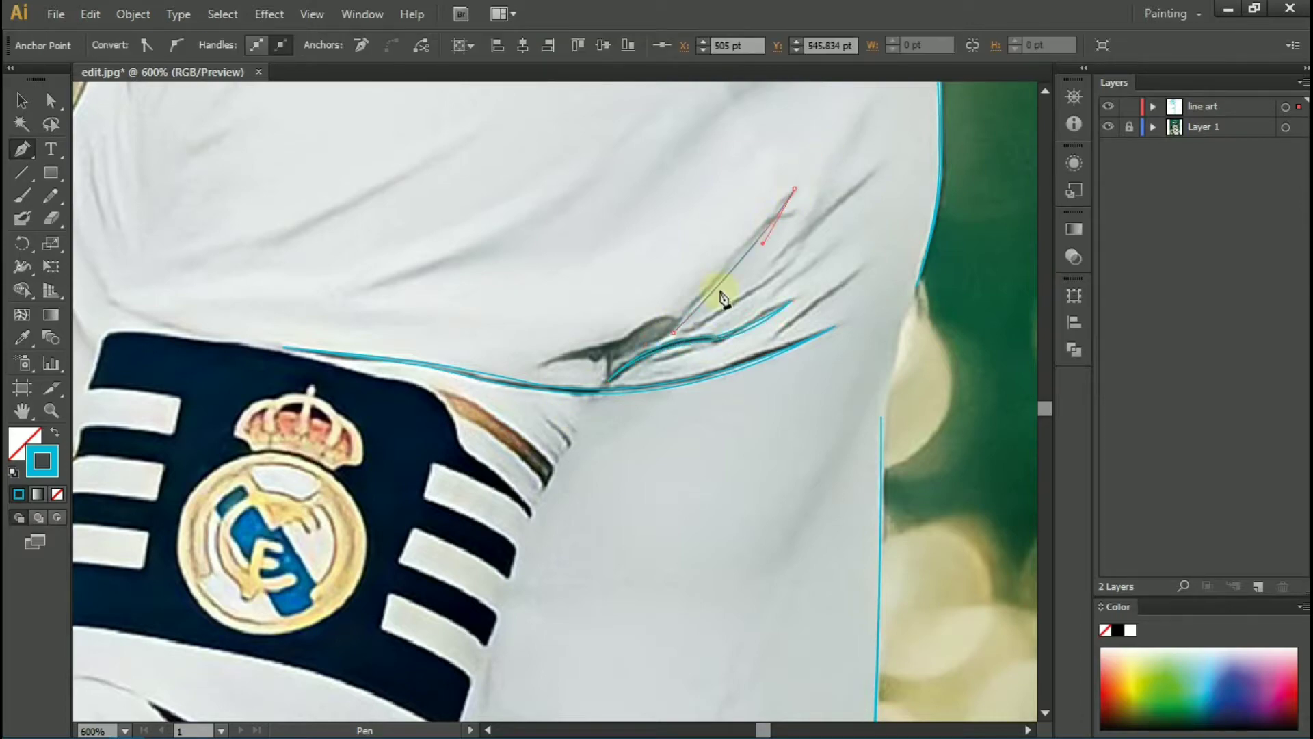
click(796, 189)
scroll(841, 302, up, 7)
ctrl+click(776, 342)
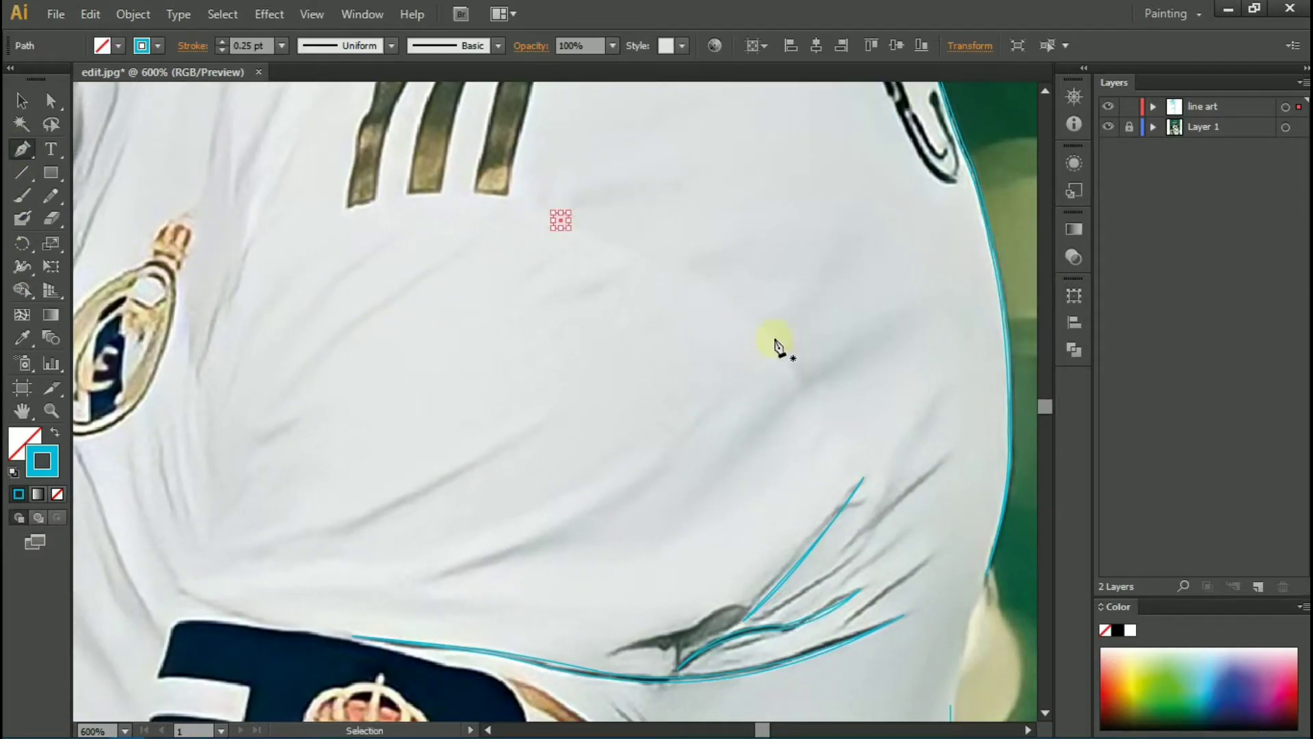
click(749, 310)
drag(805, 393, 805, 445)
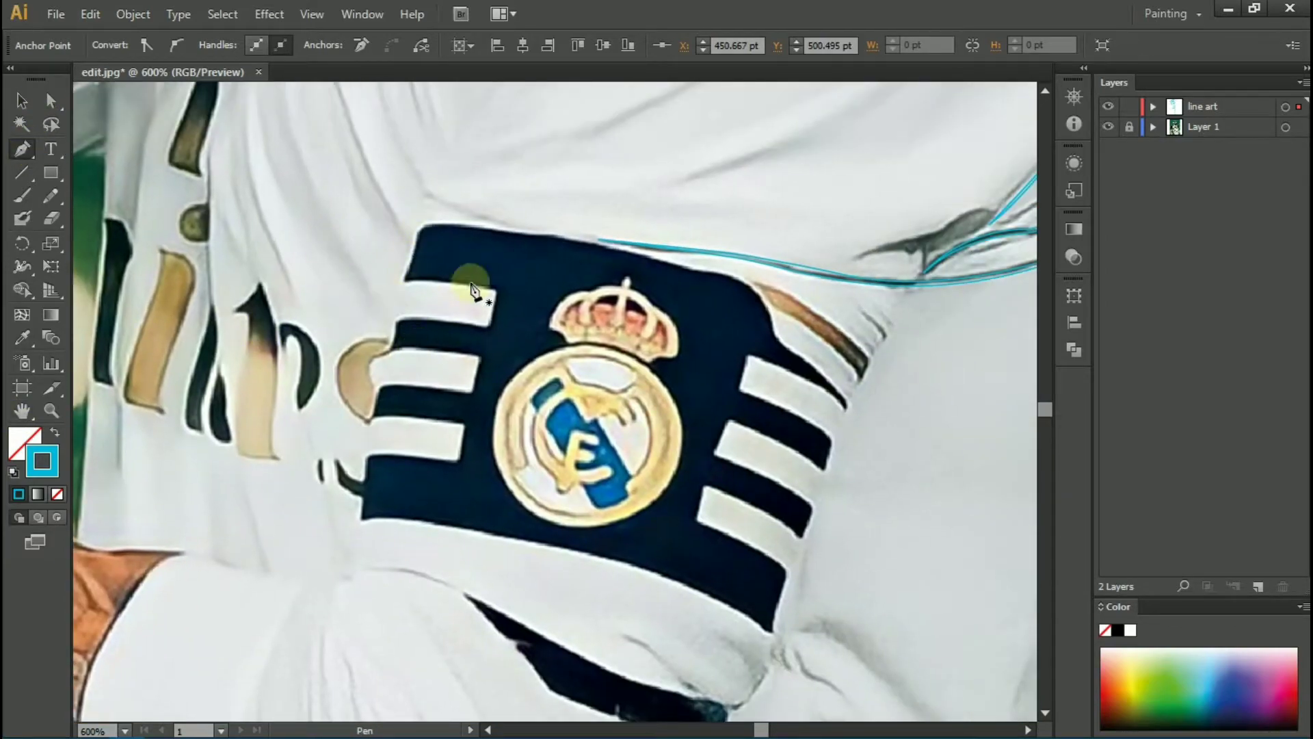
Step: Undo the stray anchors and trace the armband's lower edge
scroll(747, 624, down, 2)
key(ctrl+z)
key(ctrl+z)
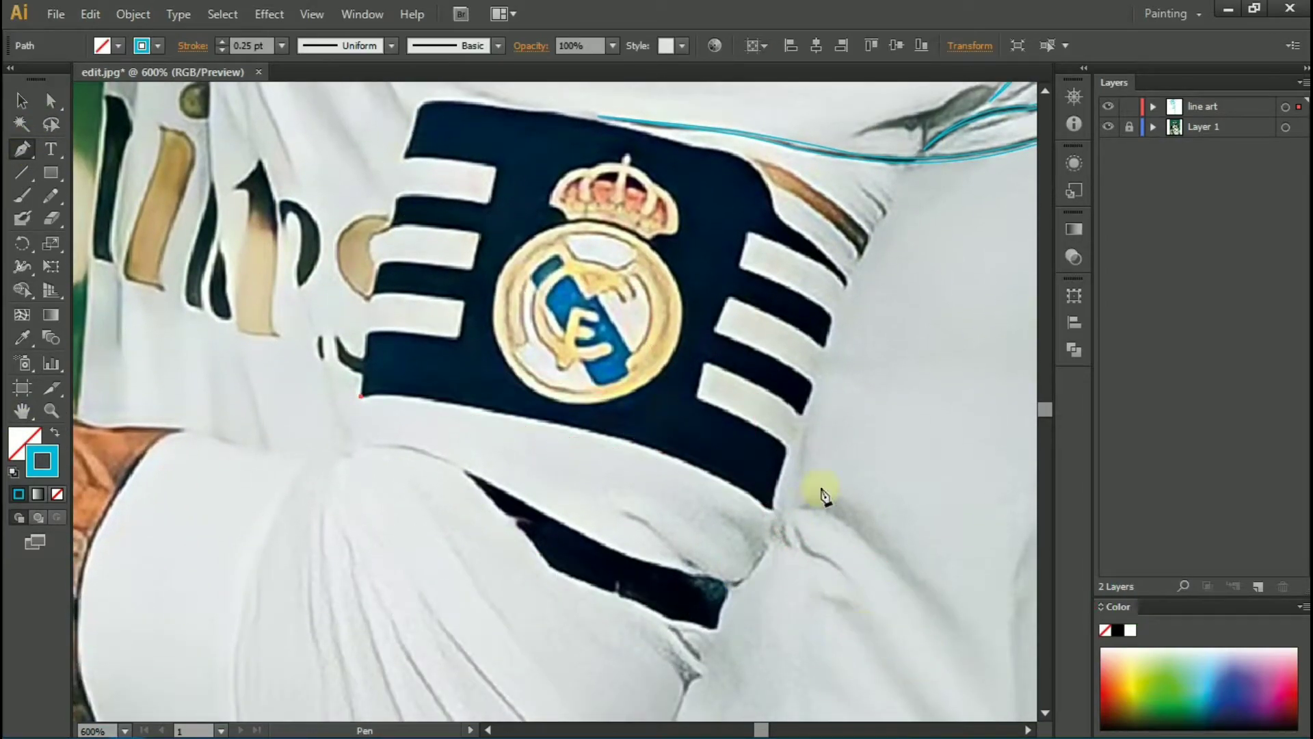
scroll(824, 496, up, 1)
drag(656, 472, 907, 542)
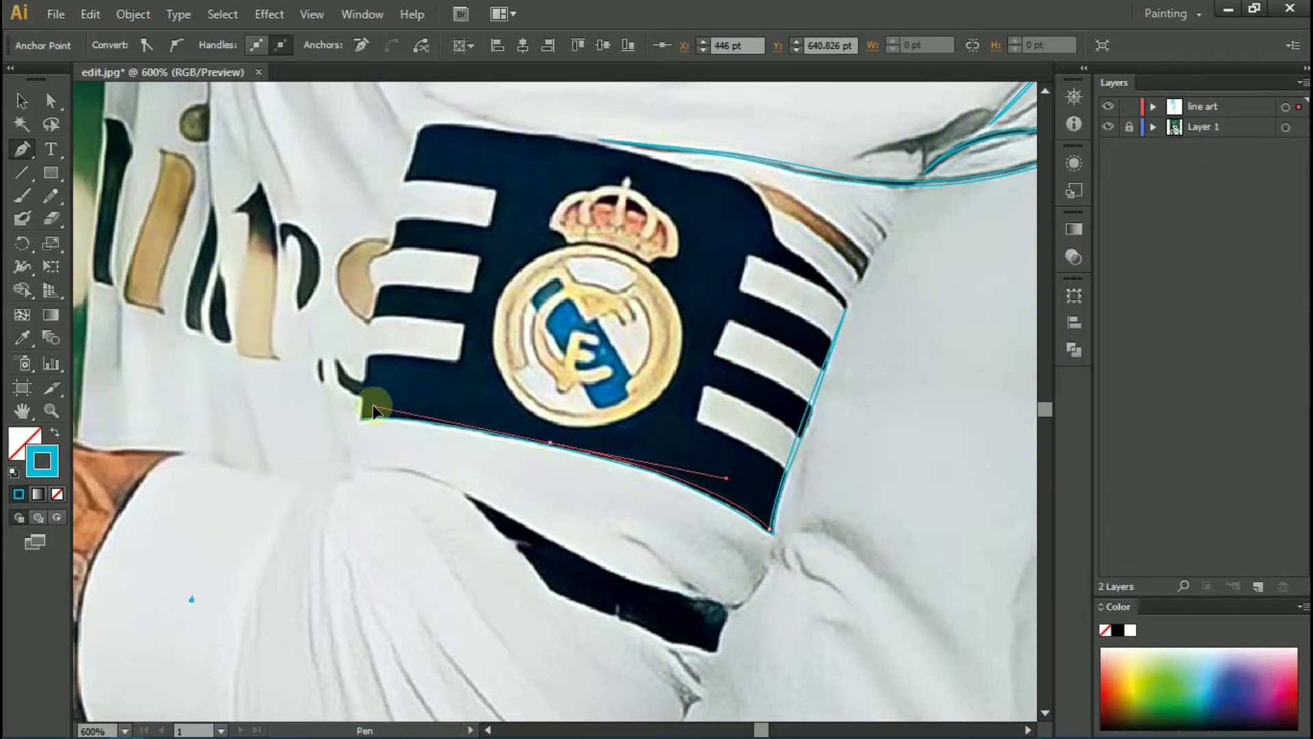
ctrl+click(303, 434)
scroll(738, 472, down, 3)
scroll(752, 438, down, 4)
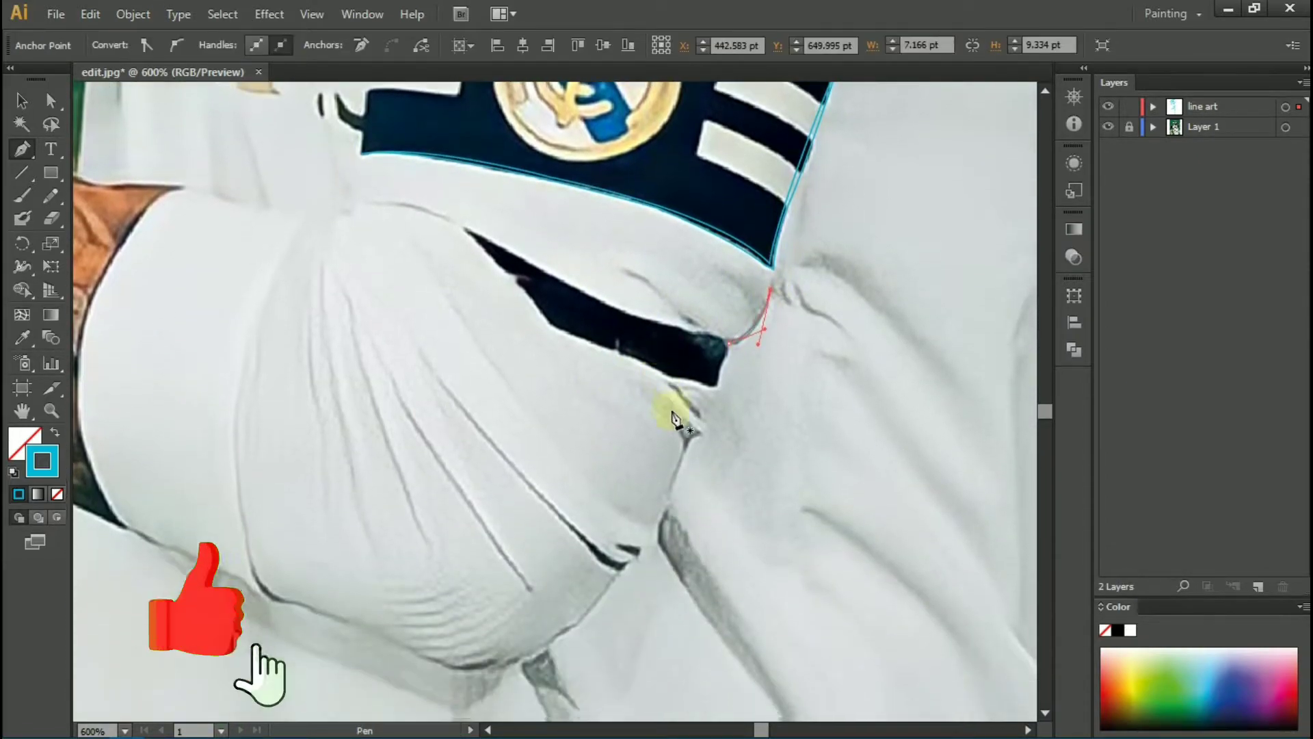
click(239, 586)
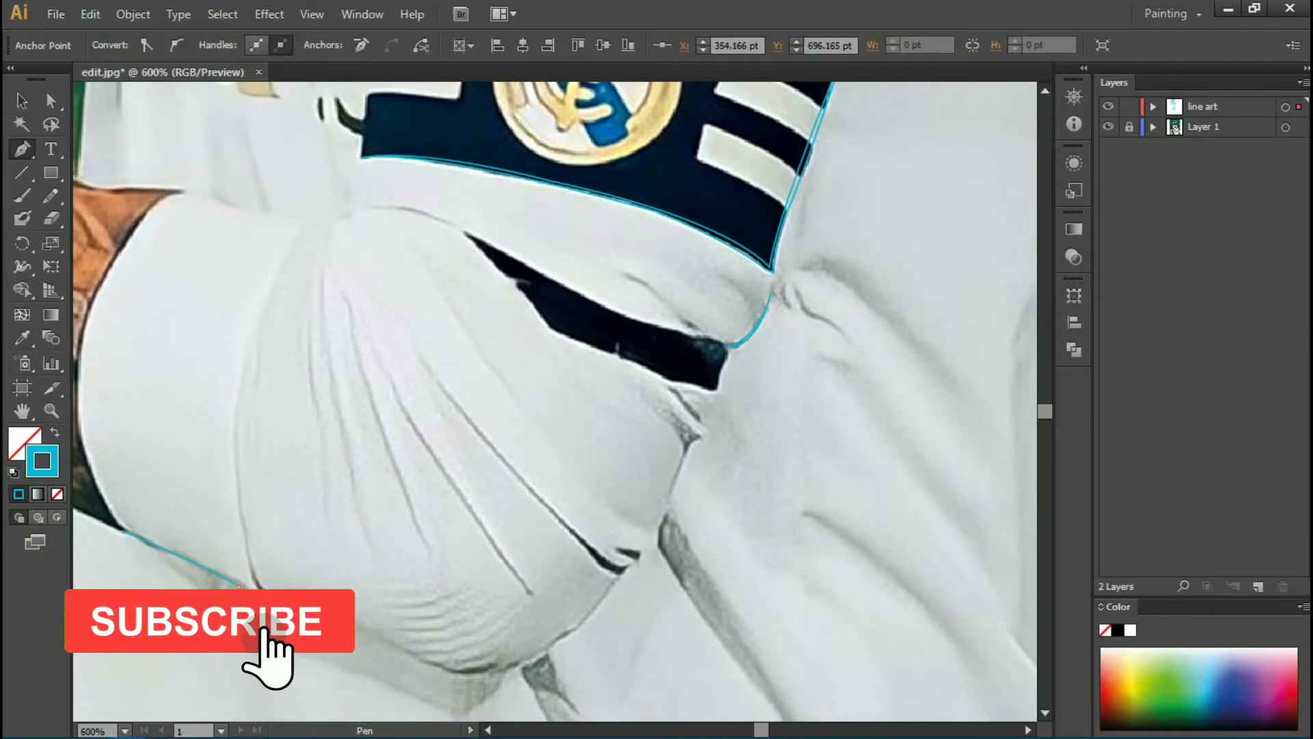
click(236, 586)
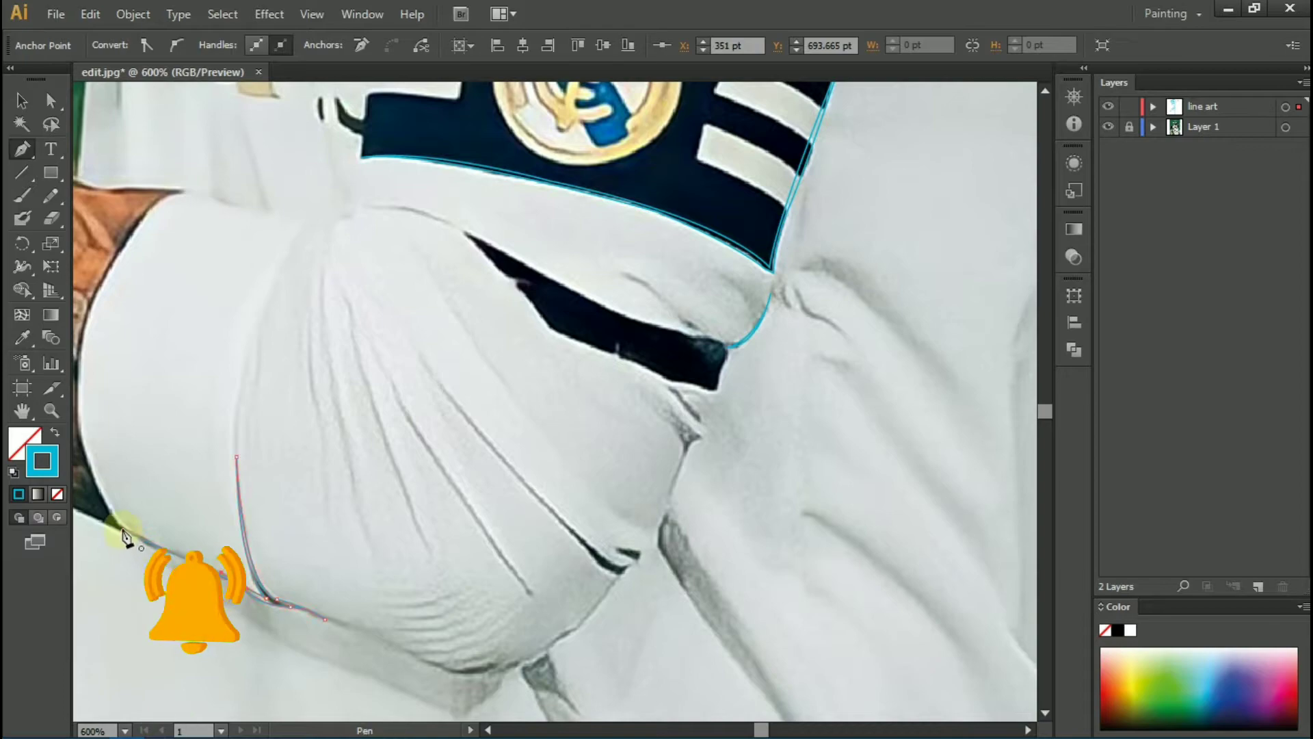
Step: Draw a line along the bunched sleeve's lower fold
scroll(342, 602, down, 2)
click(398, 577)
click(445, 602)
click(592, 541)
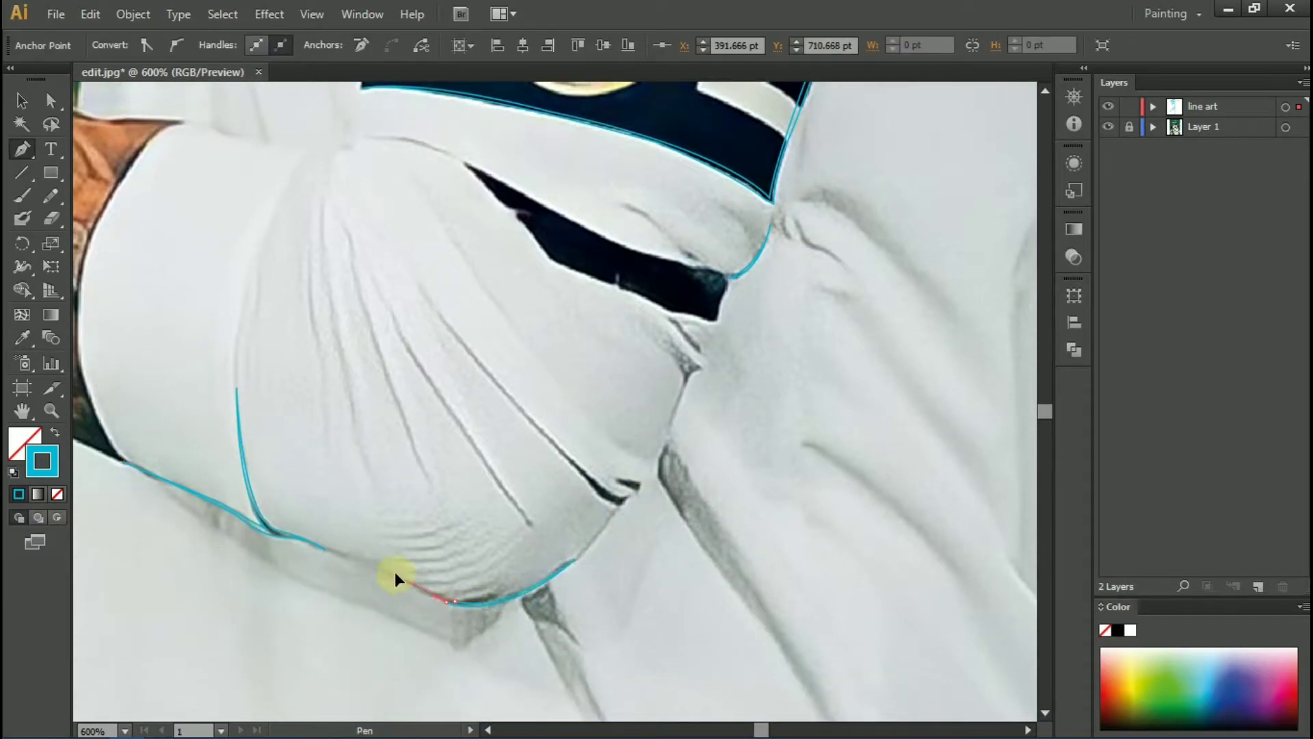
scroll(478, 513, up, 1)
Step: Add curved crease lines across the sleeve fold up to the dark gap
click(440, 359)
drag(629, 534, 666, 519)
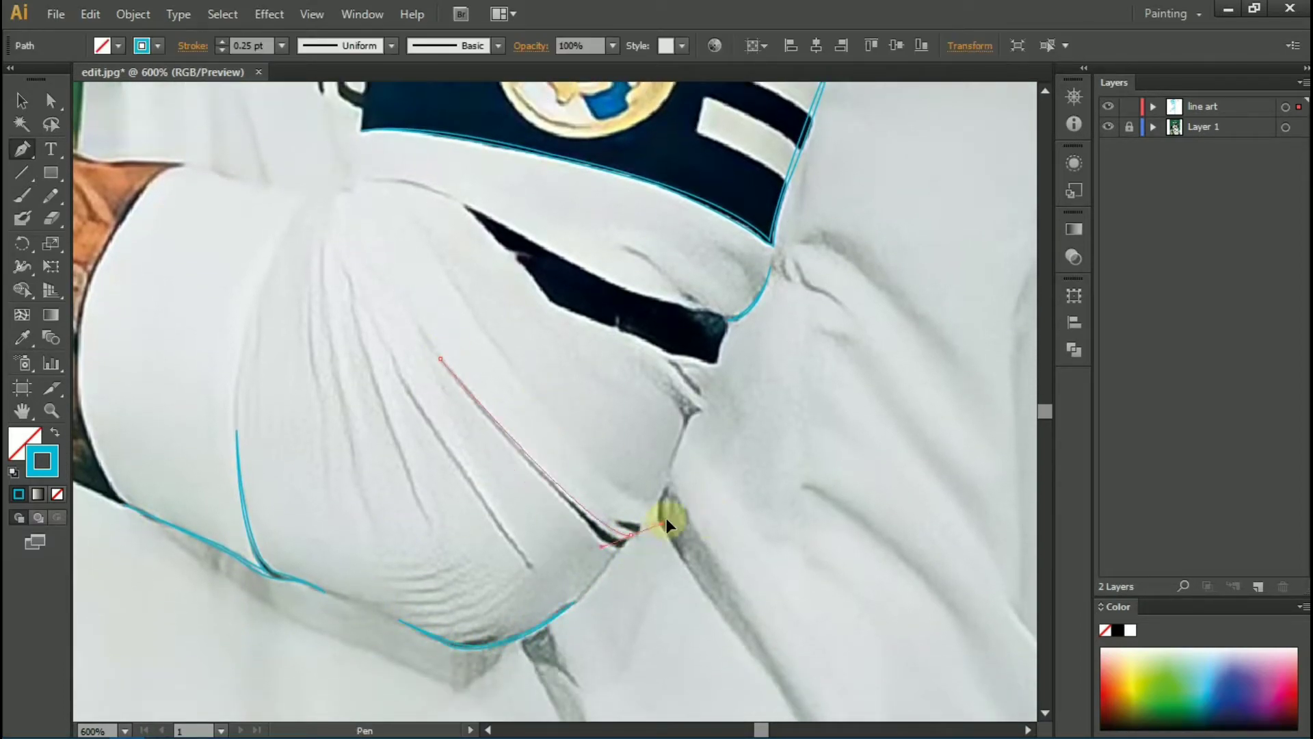
click(629, 536)
drag(675, 456, 659, 508)
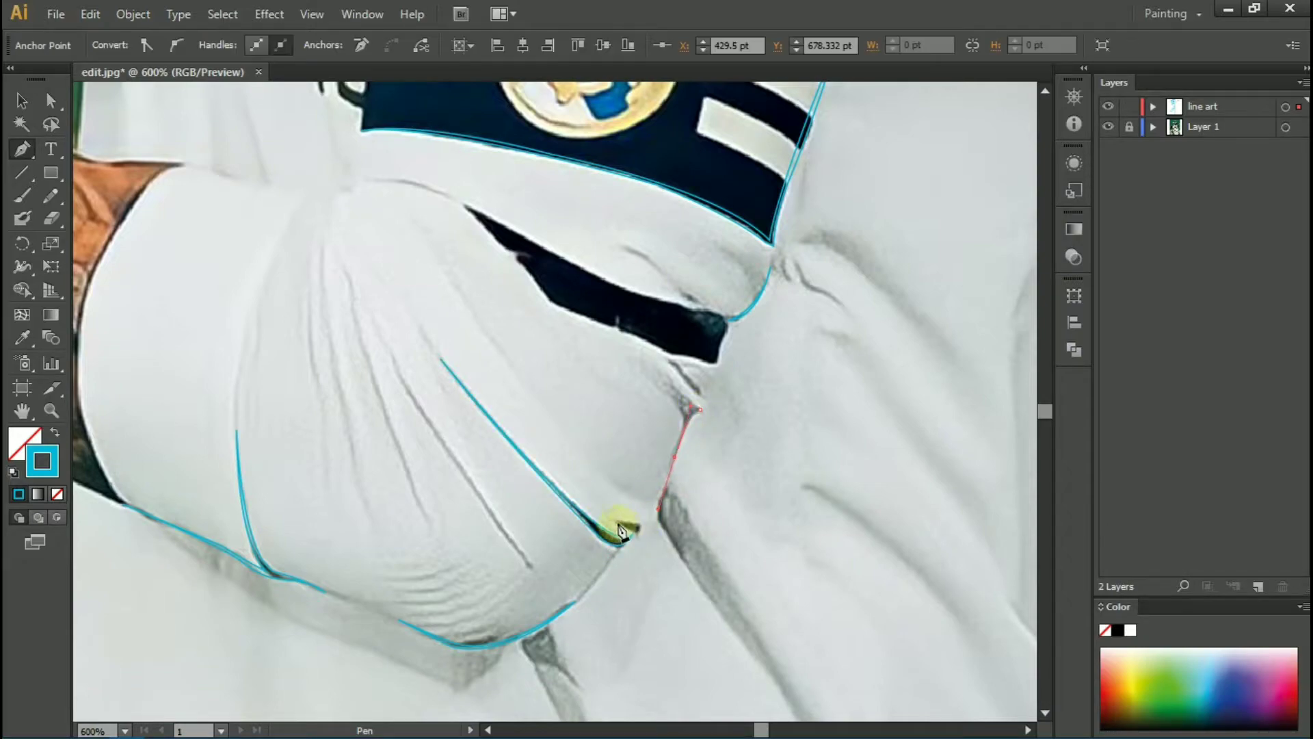
click(701, 409)
scroll(615, 369, up, 5)
drag(408, 336, 450, 357)
Step: Finish the line along the armband's left edge with the Pen tool
scroll(308, 279, up, 6)
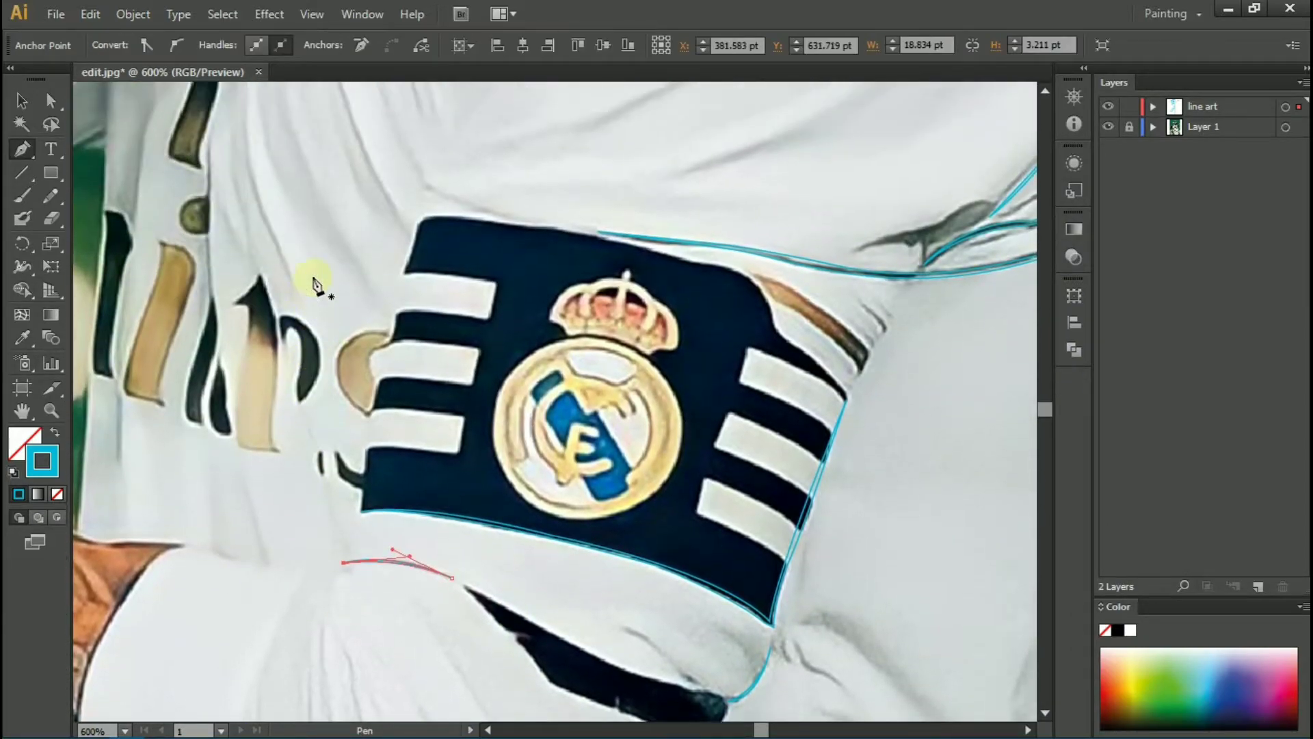
scroll(384, 376, up, 3)
key(ctrl+minus)
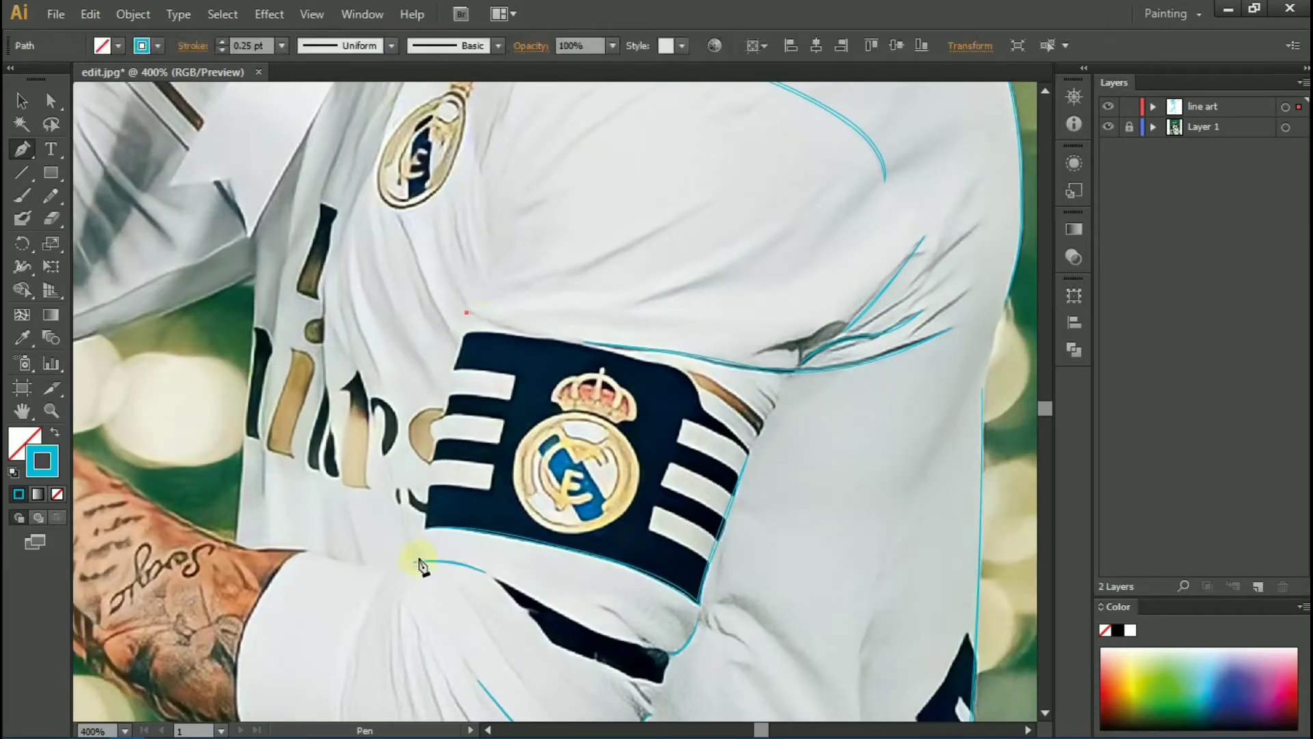
drag(466, 314, 497, 225)
scroll(500, 320, up, 3)
key(v)
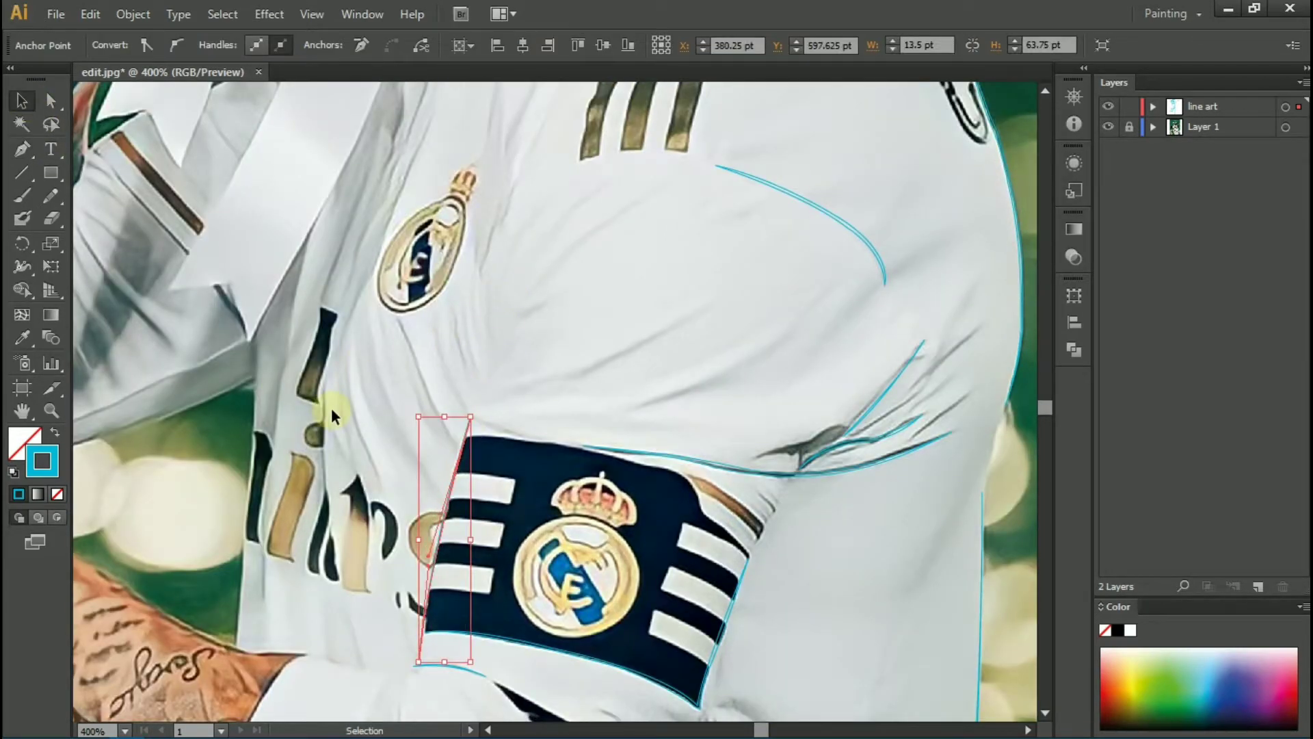
key(ctrl+plus)
key(ctrl+plus)
scroll(384, 460, down, 5)
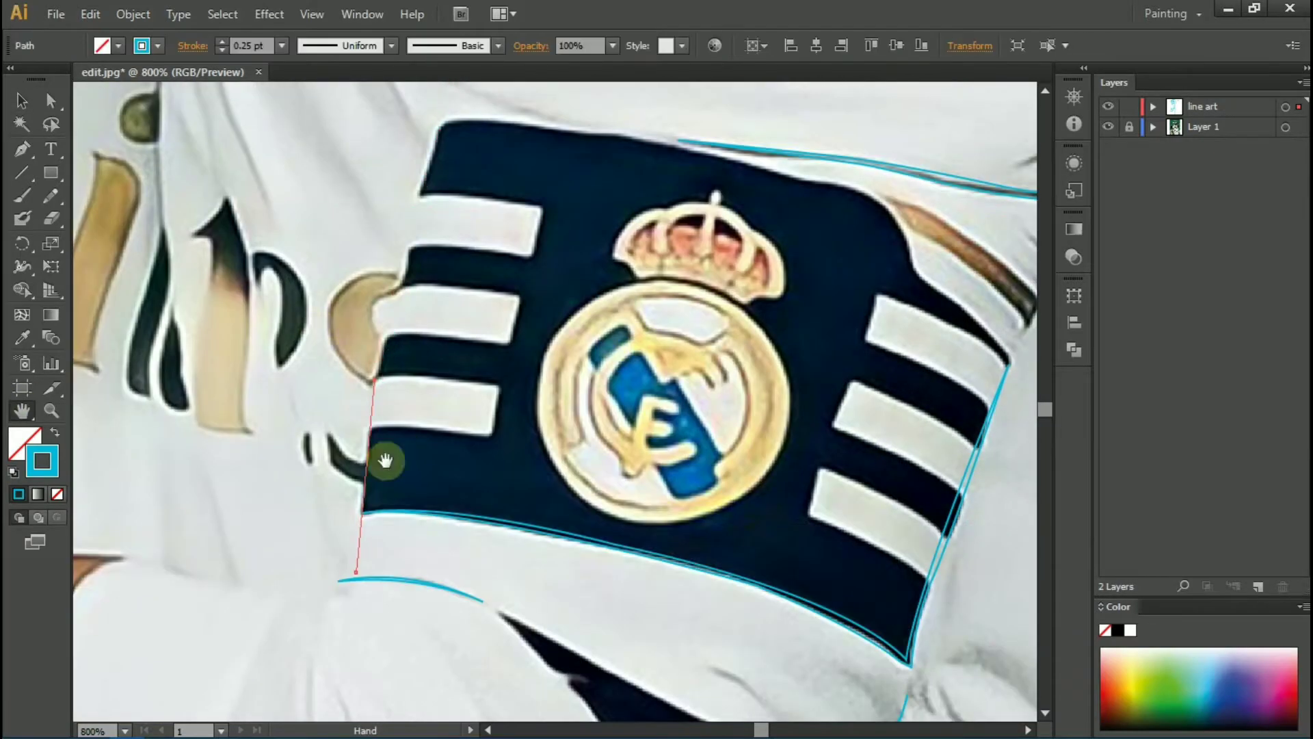
scroll(383, 460, up, 2)
key(p)
key(ctrl+shift+a)
click(356, 647)
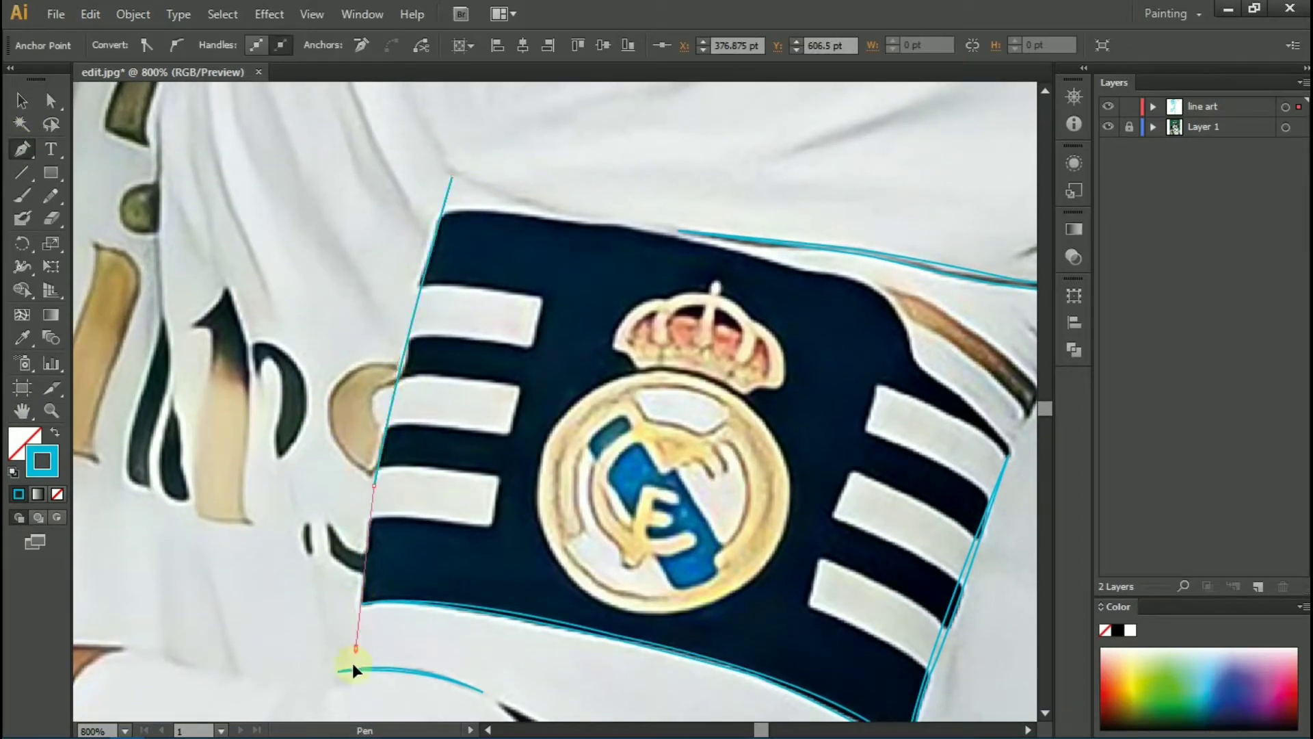
Step: Outline the sleeve's edge along the tattooed arm, undoing a misplaced point
scroll(452, 219, down, 5)
scroll(451, 218, left, 2)
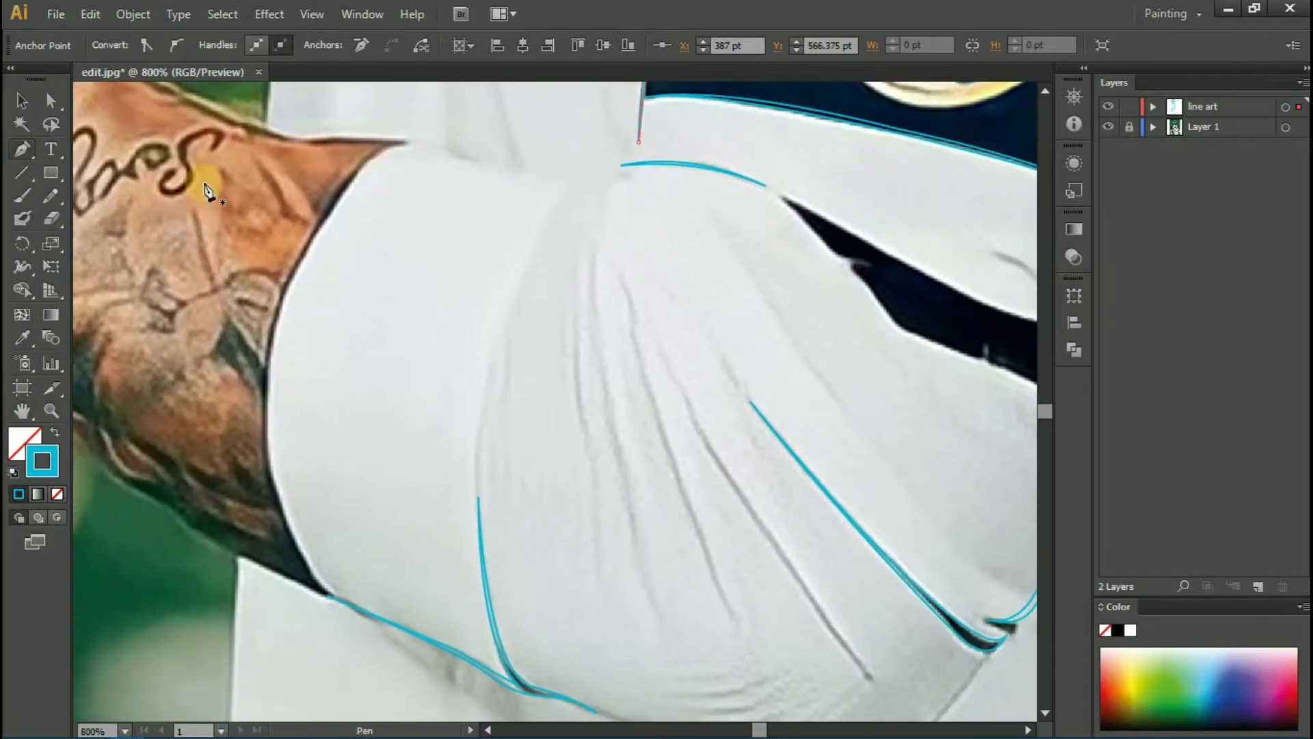
click(286, 602)
key(ctrl+z)
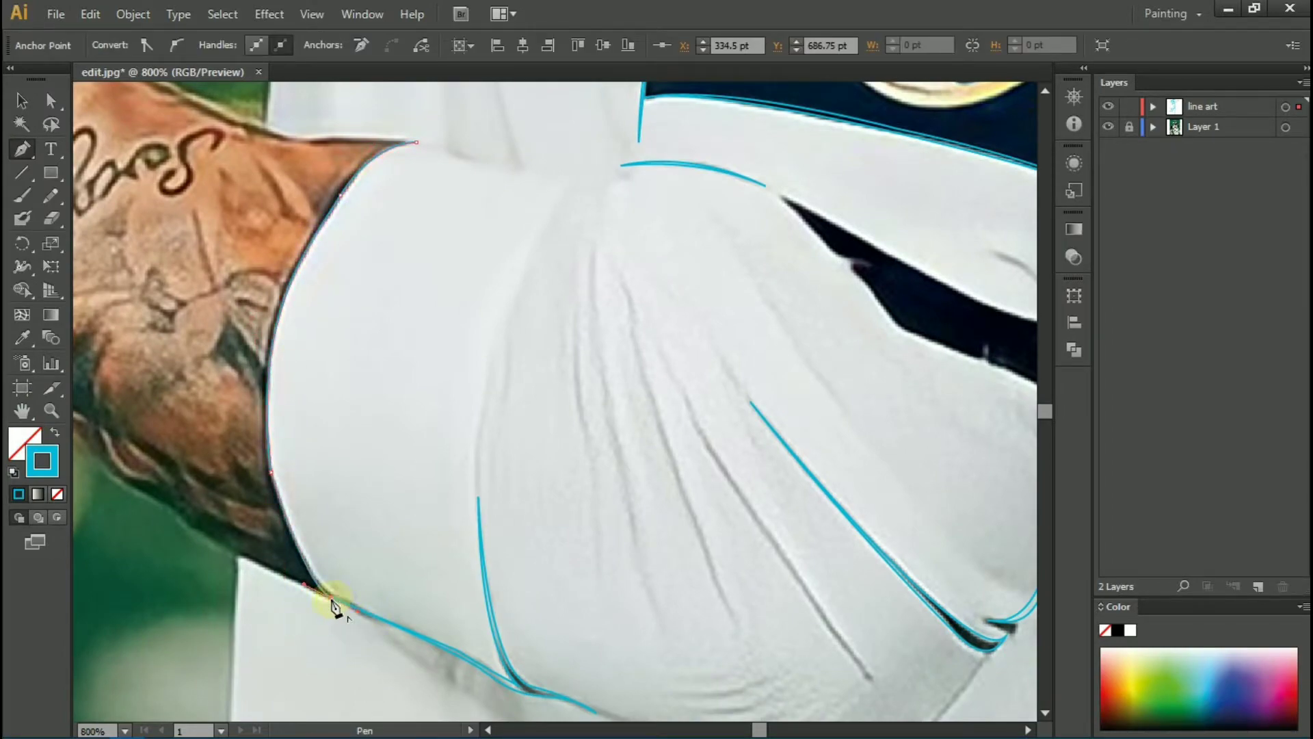
scroll(232, 283, up, 2)
drag(323, 269, 401, 148)
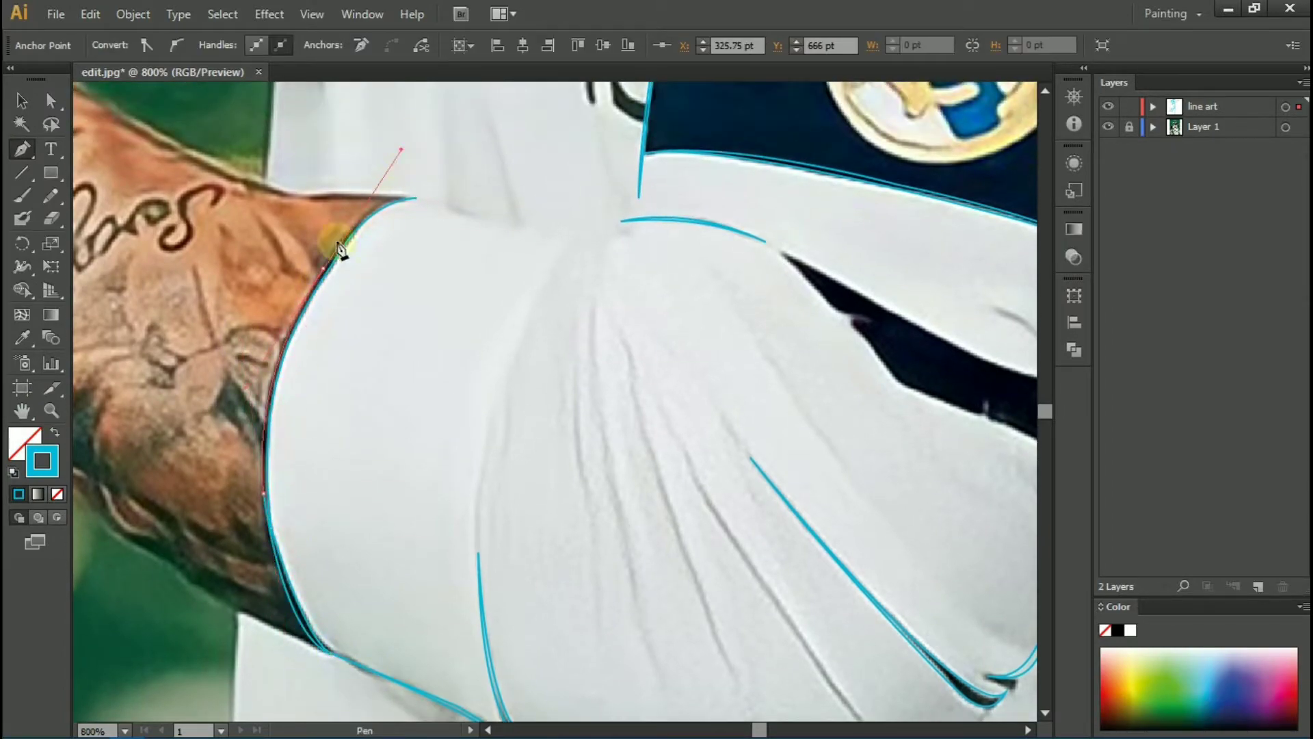
click(444, 207)
Step: Trace curved crease and fold lines down the white sleeve
click(559, 225)
drag(576, 234, 527, 270)
drag(509, 364, 483, 440)
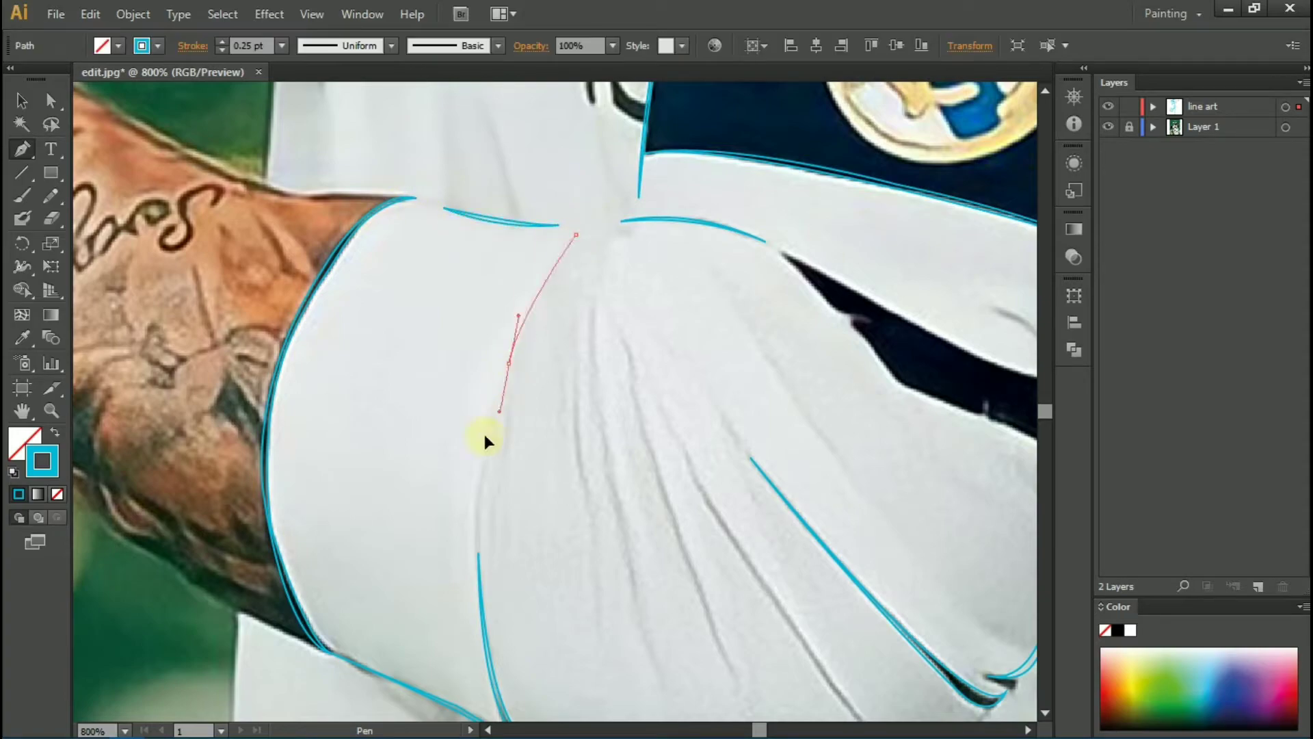
scroll(625, 202, down, 5)
click(689, 309)
drag(872, 586, 961, 669)
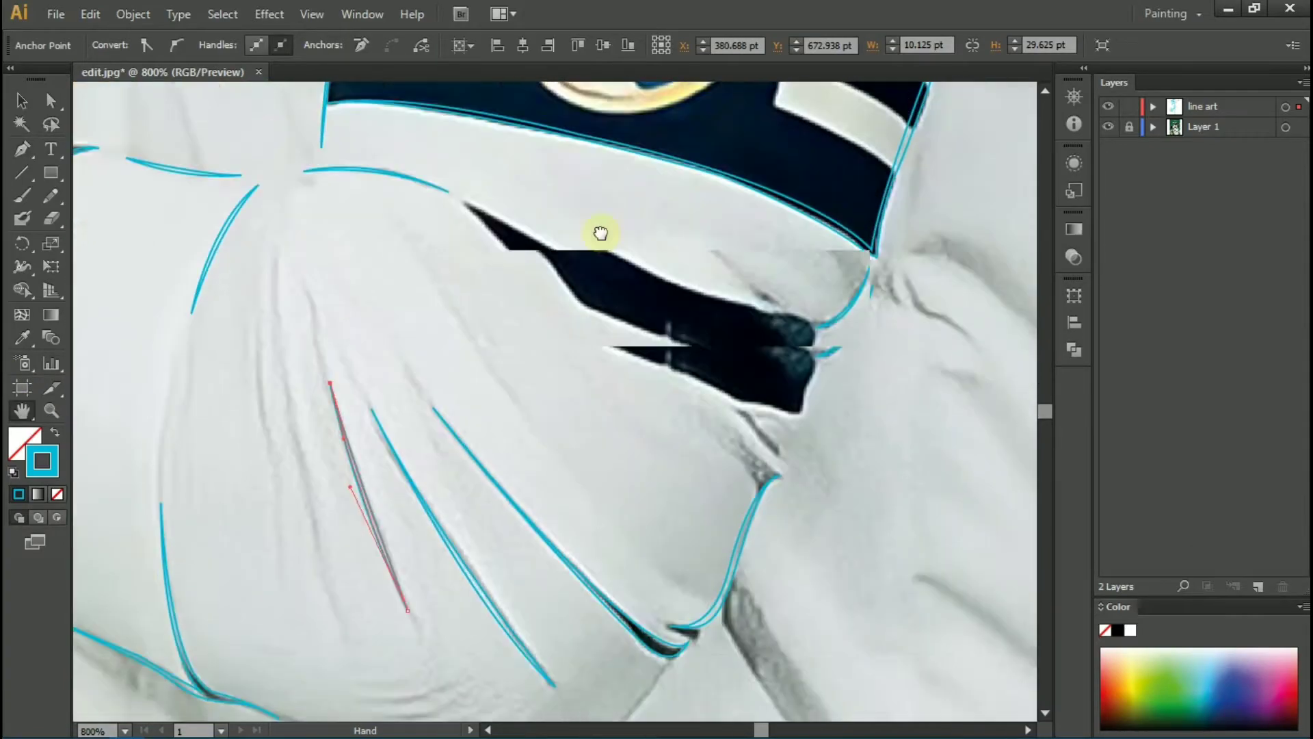
drag(601, 232, 702, 604)
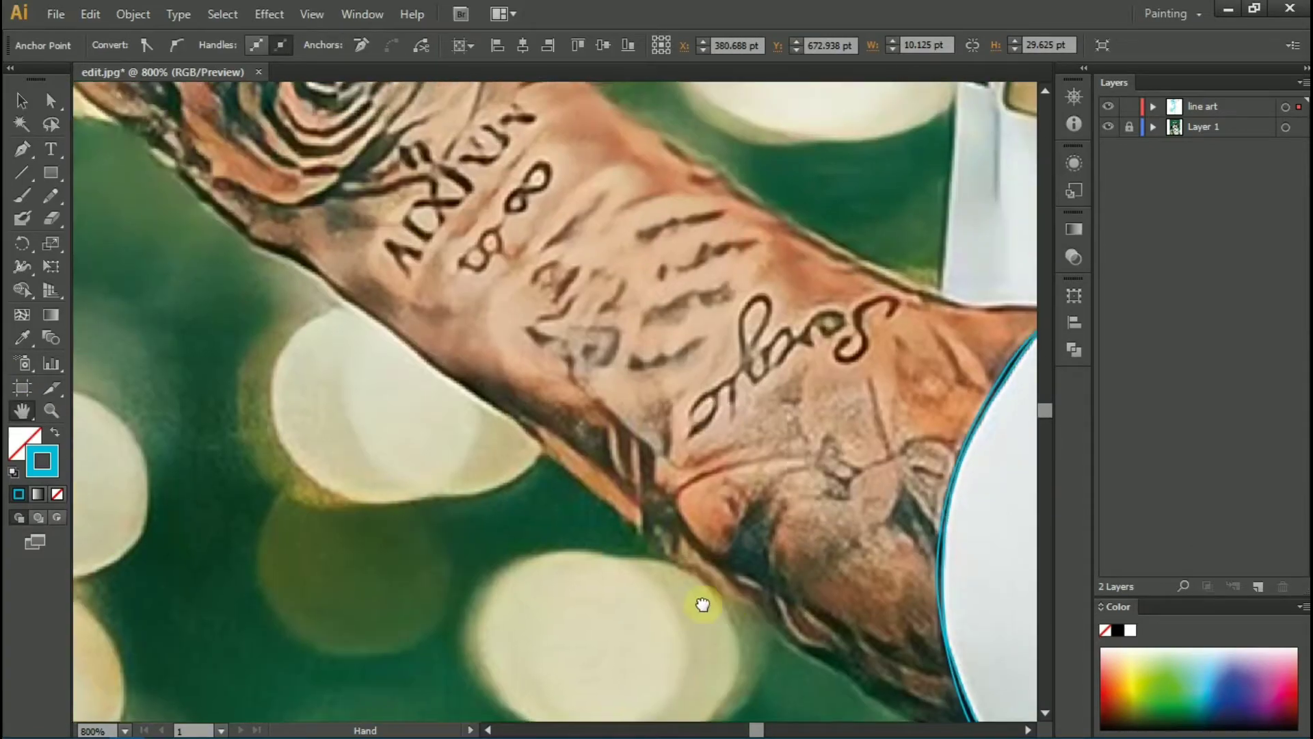
key(ctrl+minus)
key(ctrl+minus)
drag(718, 401, 468, 562)
Step: Place Pen anchors down the jersey's left edge, from the sleeve underside to the image bottom
click(375, 437)
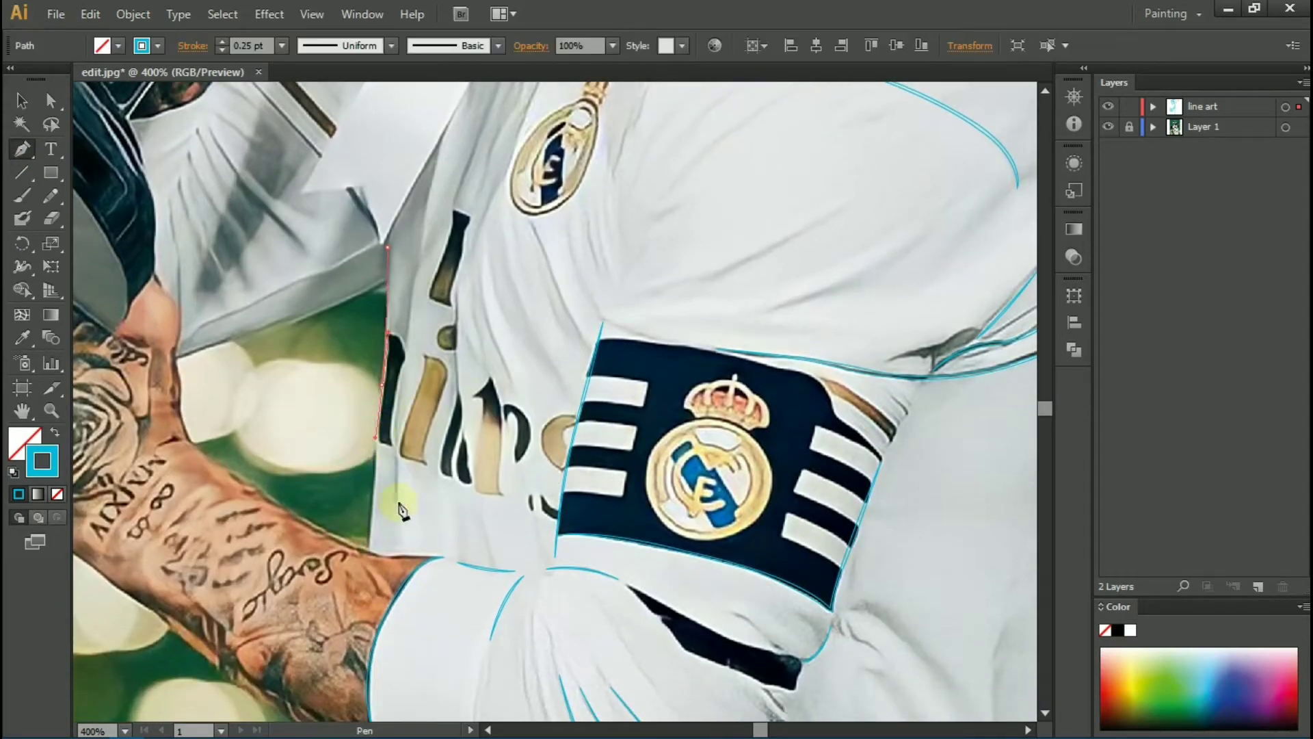
key(ctrl+plus)
mouse_move(396, 333)
mouse_down()
mouse_move(417, 434)
mouse_move(618, 482)
mouse_move(712, 540)
mouse_up()
drag(750, 315, 866, 242)
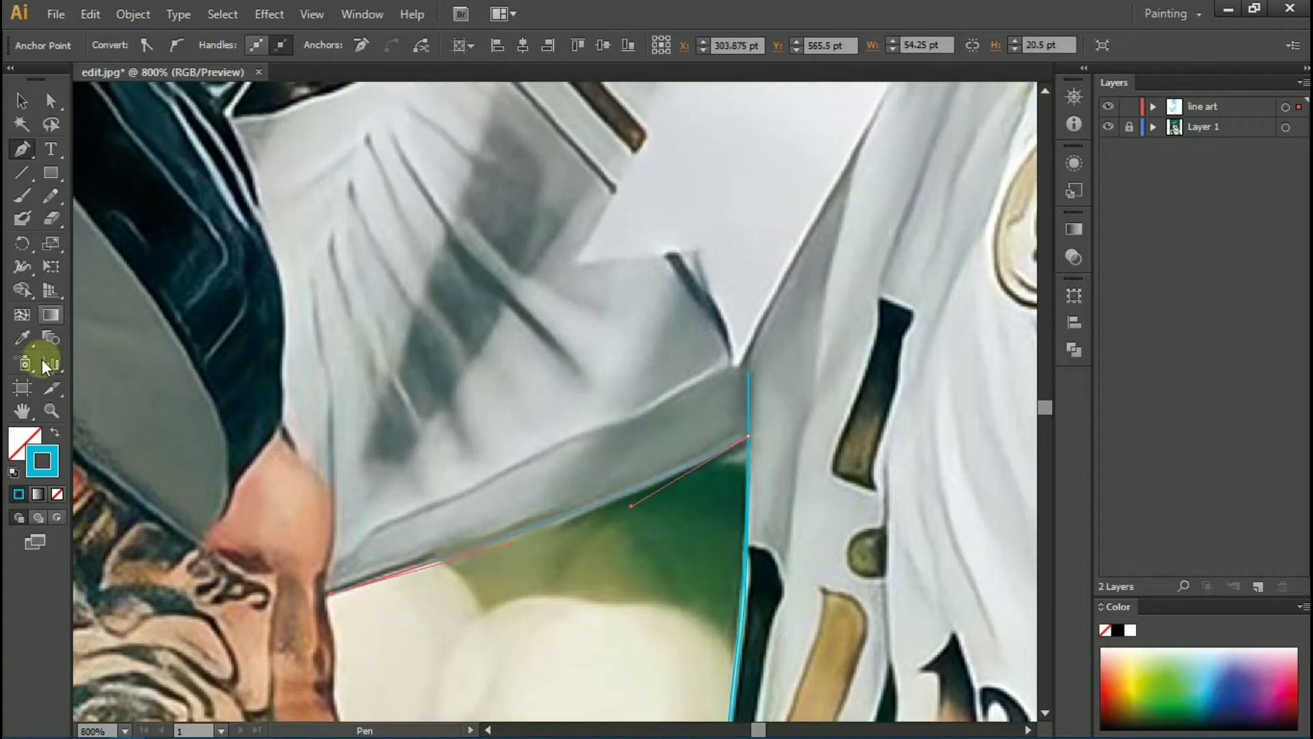
drag(38, 355, 402, 402)
key(ctrl+minus)
scroll(498, 135, down, 10)
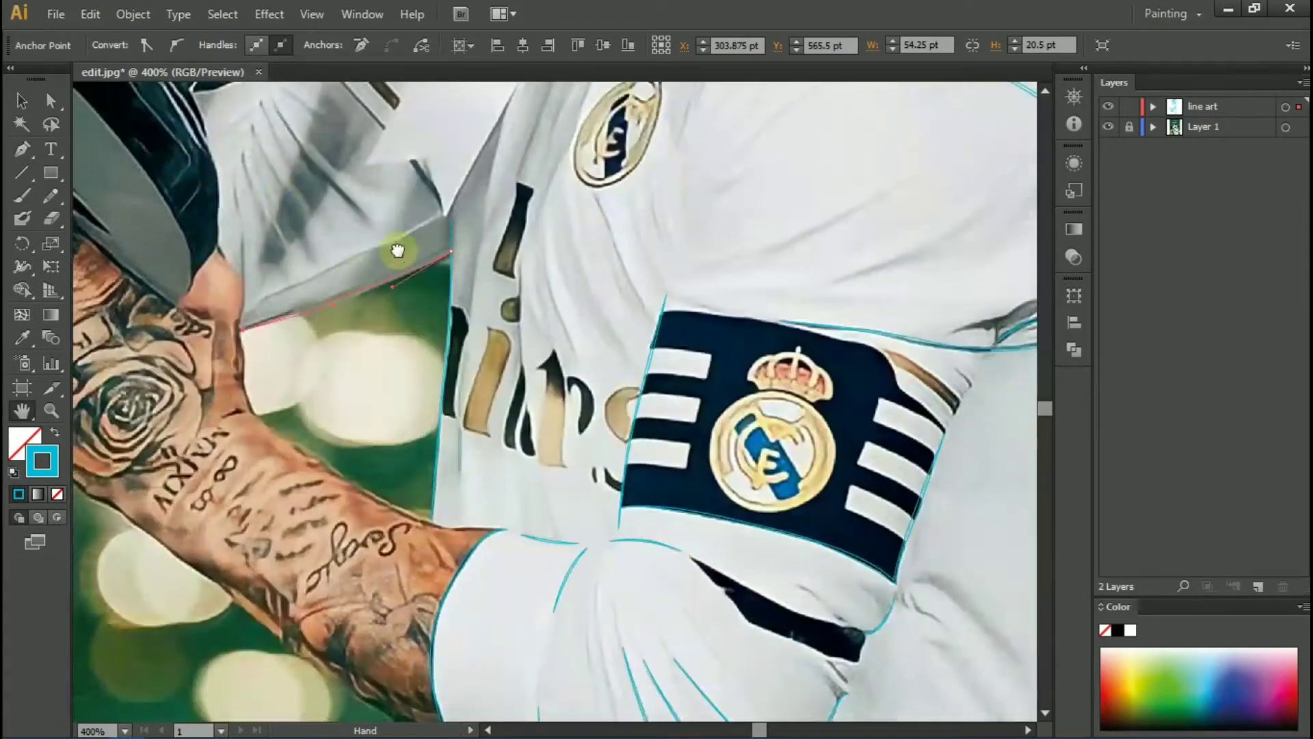
drag(294, 574, 269, 696)
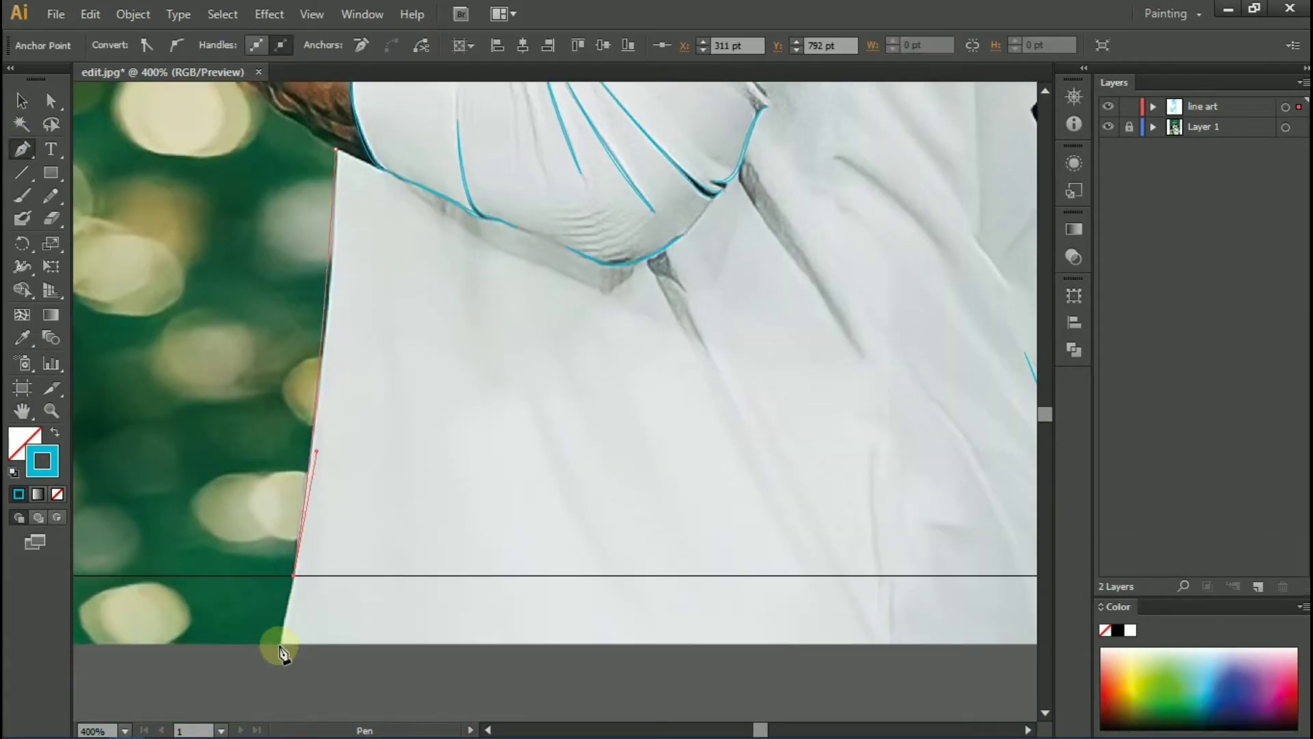
key(ctrl+minus)
scroll(345, 617, up, 3)
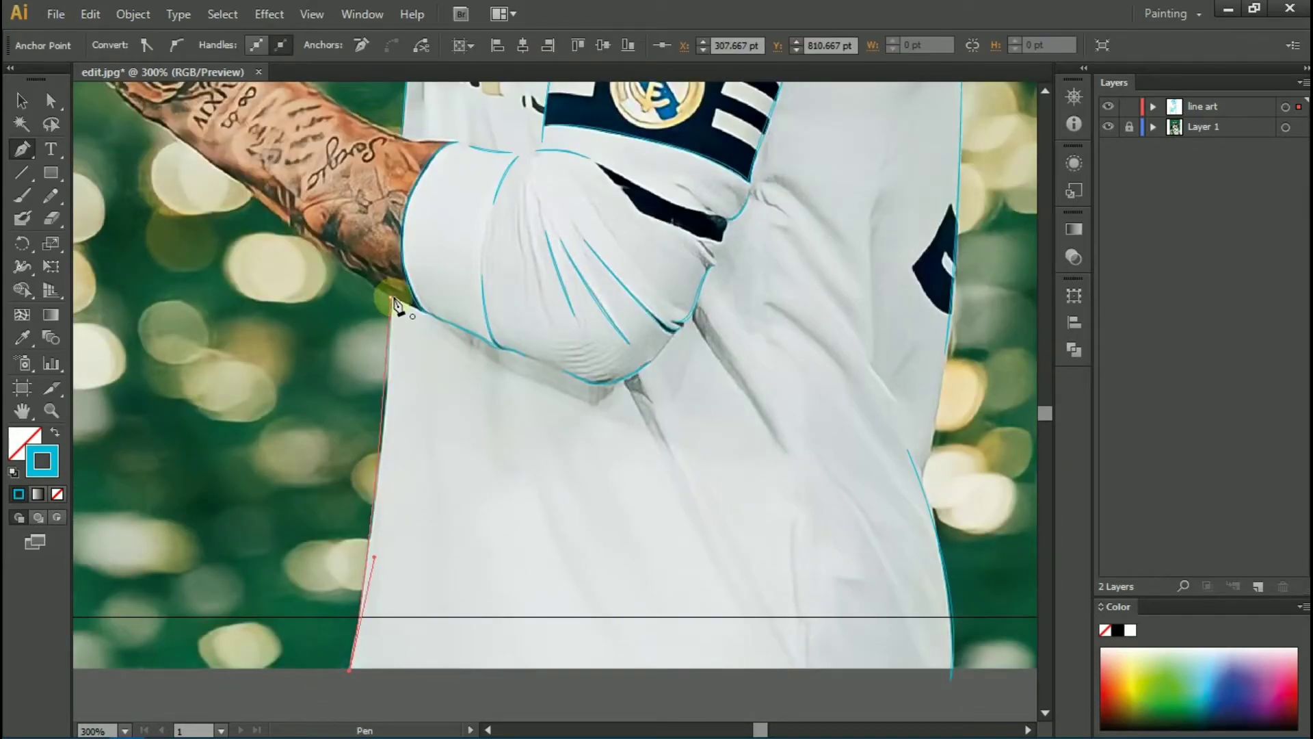
scroll(387, 136, up, 4)
click(453, 422)
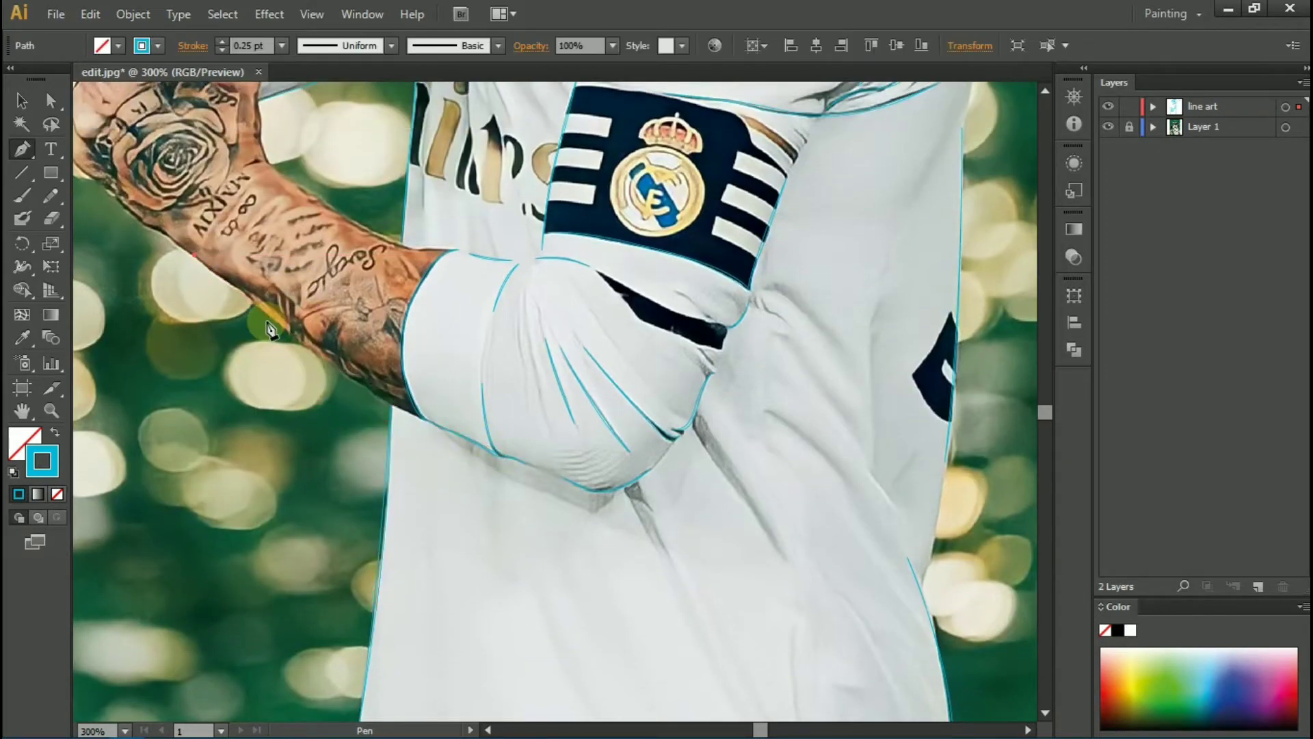
Step: Outline the tattooed forearm's lower edge from the sleeve, undoing a stray anchor
key(ctrl+plus)
key(ctrl+plus)
click(711, 569)
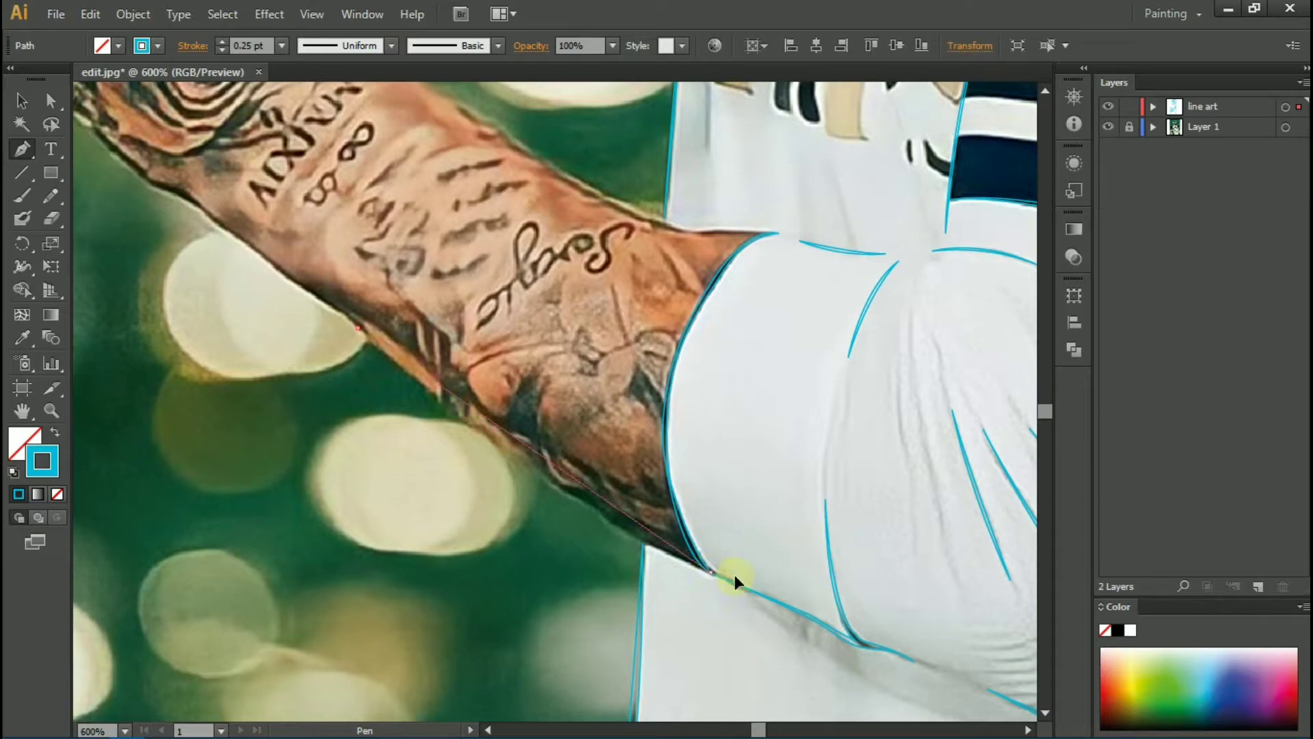
drag(735, 580, 708, 573)
scroll(208, 195, up, 5)
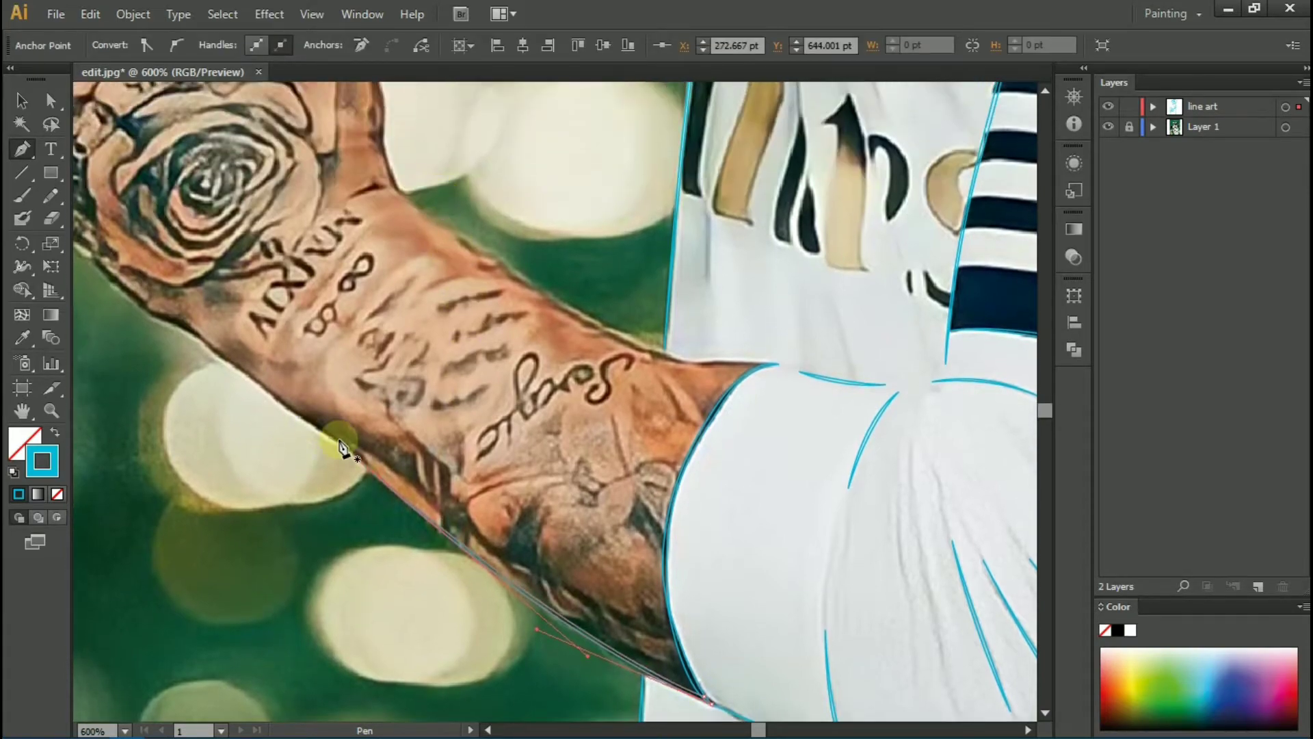
click(255, 403)
click(201, 364)
scroll(387, 410, left, 6)
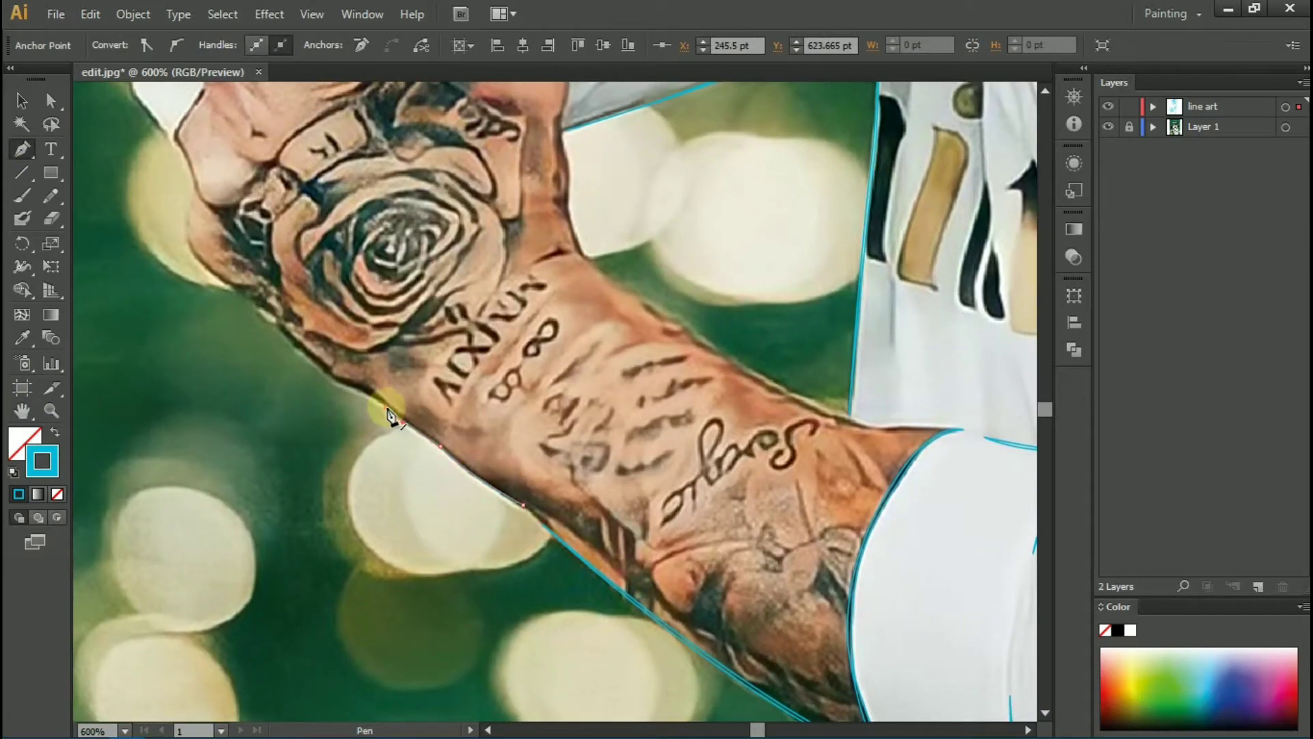
scroll(345, 502, up, 5)
key(ctrl+z)
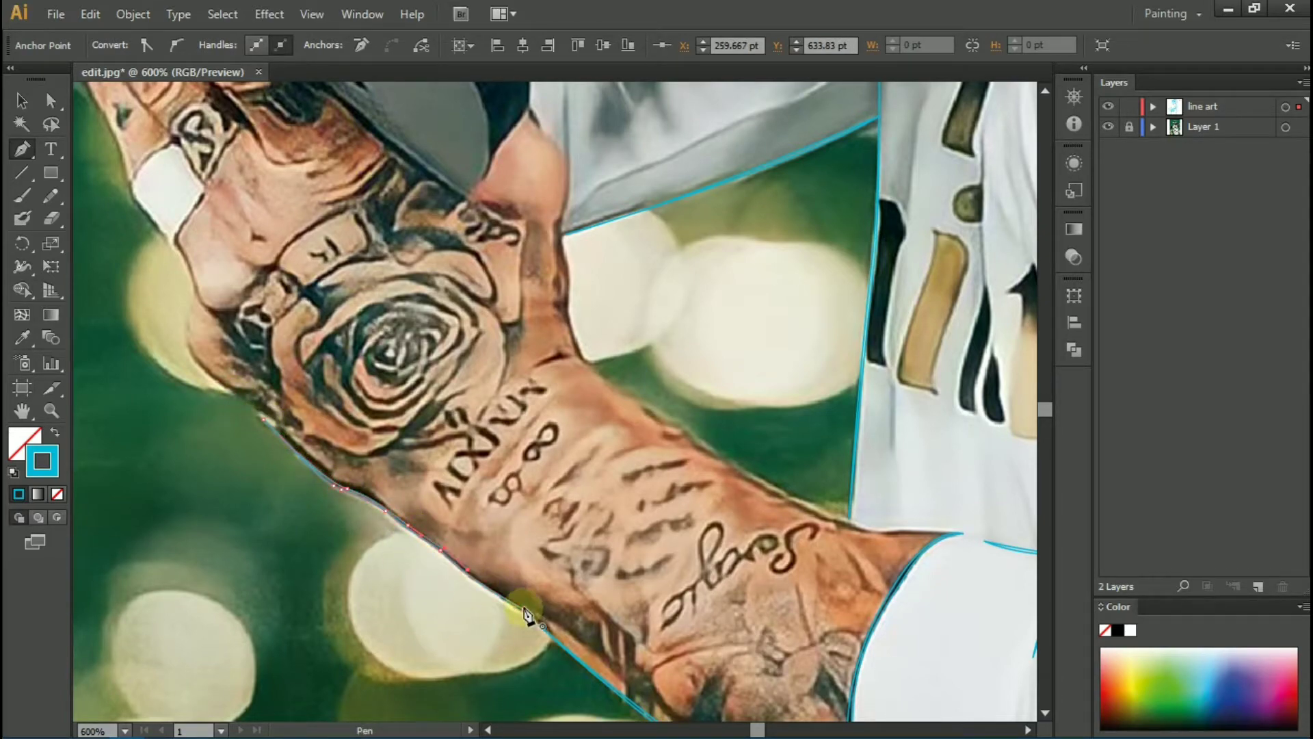
Step: Continue the arm outline across the wrist and down the hand's edge
scroll(588, 540, up, 2)
click(963, 582)
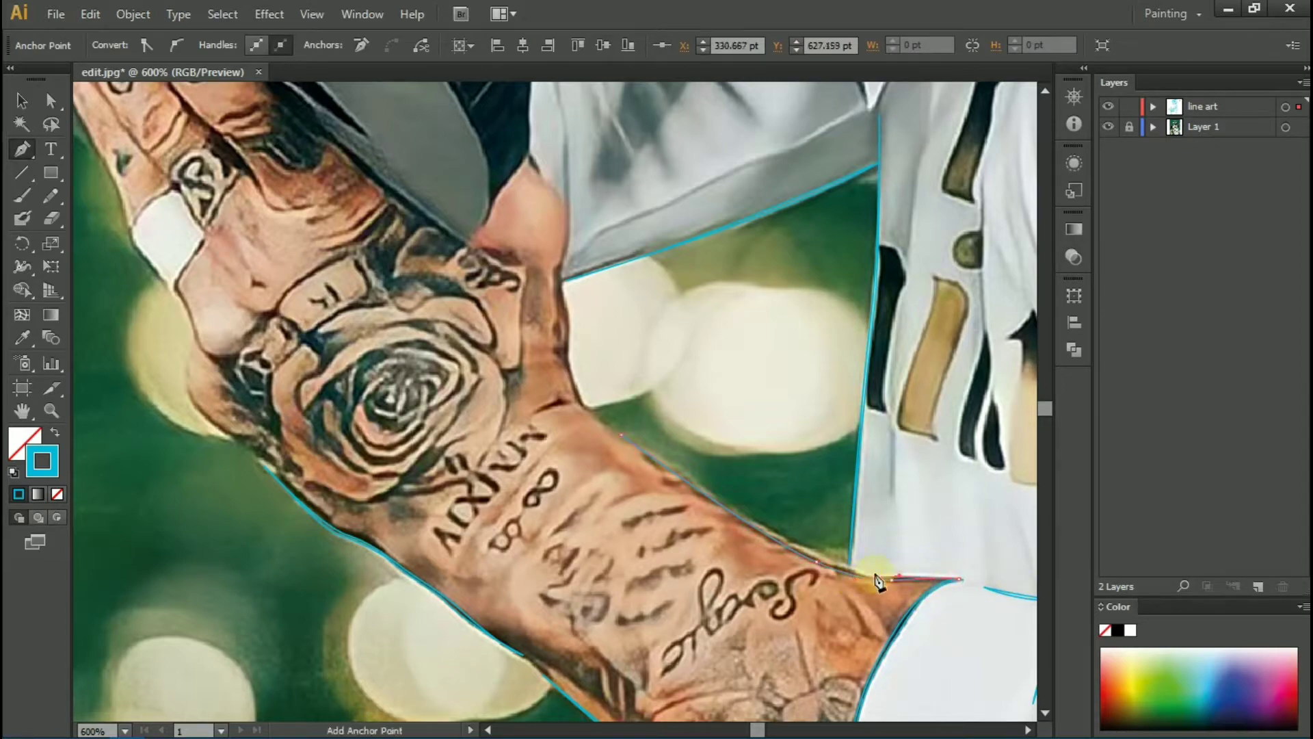
scroll(704, 497, up, 4)
drag(196, 511, 161, 494)
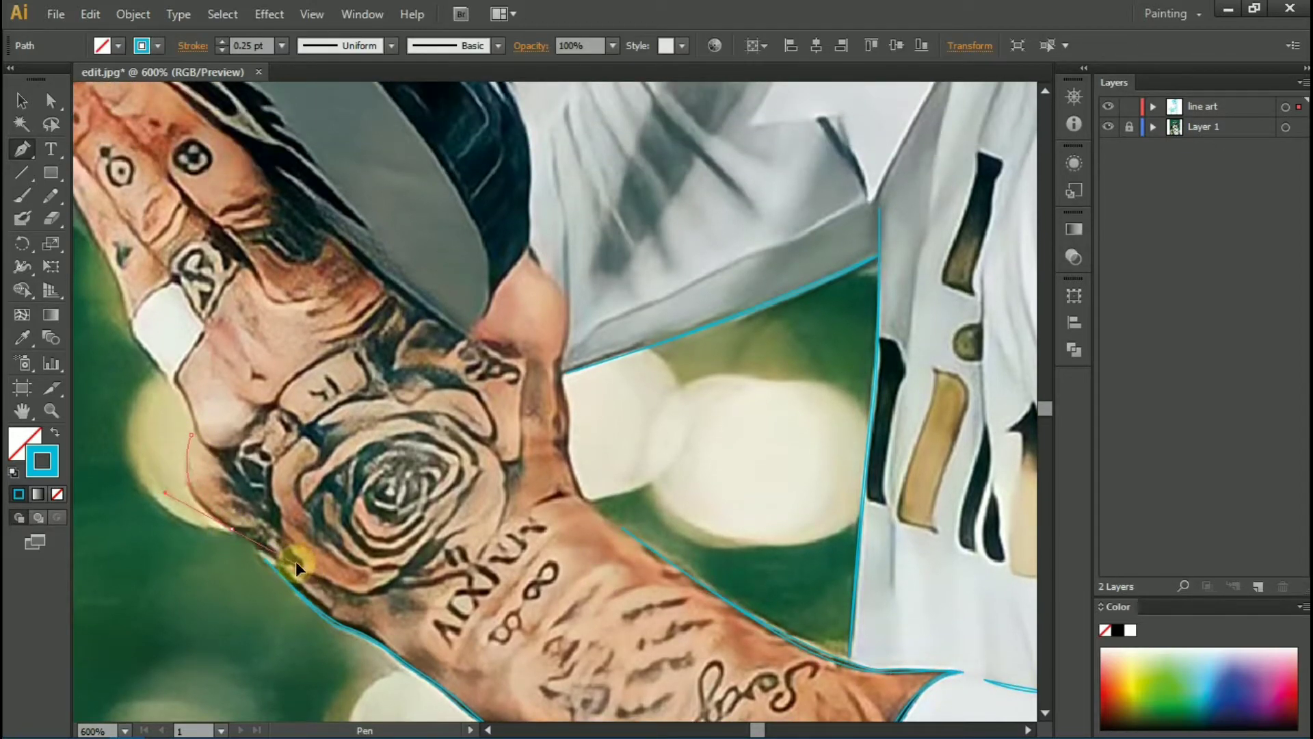
click(191, 437)
scroll(214, 461, up, 3)
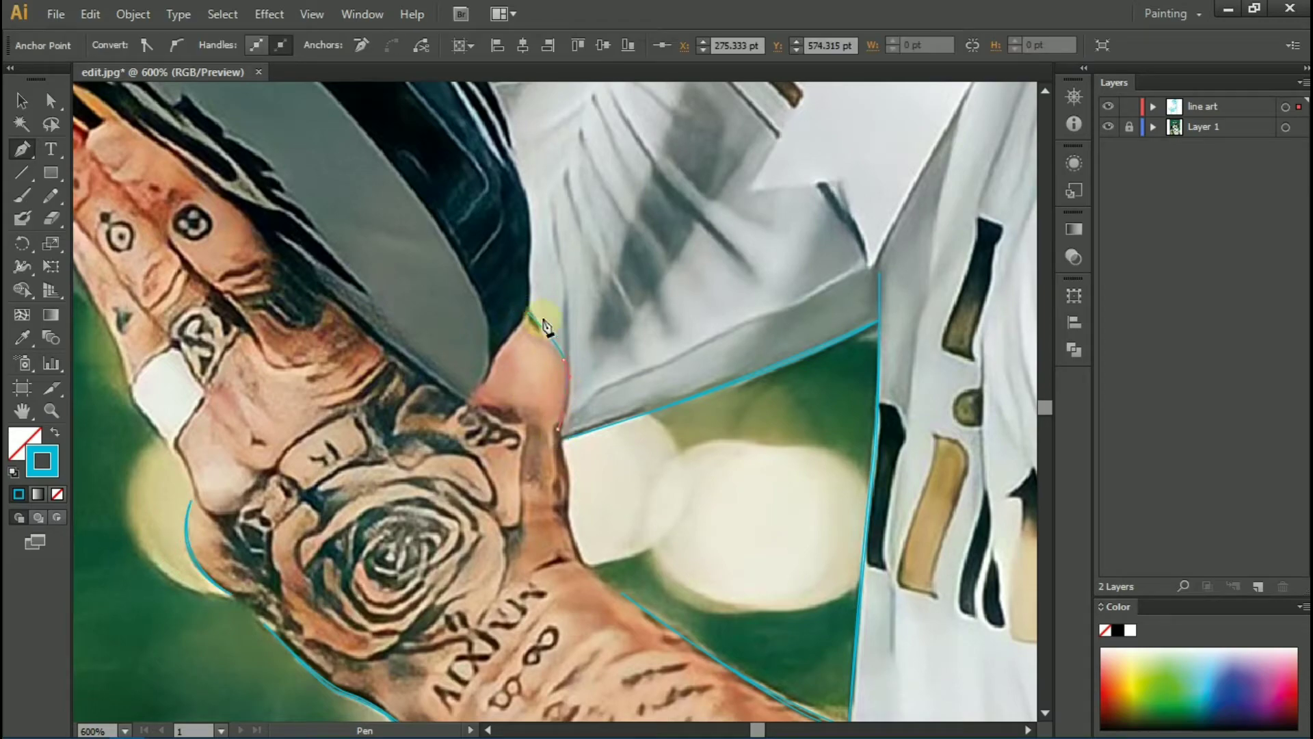
click(588, 568)
Step: Trace the ribbon edges, including a new curved line on the lower-left ribbon
scroll(454, 474, up, 5)
scroll(601, 346, right, 5)
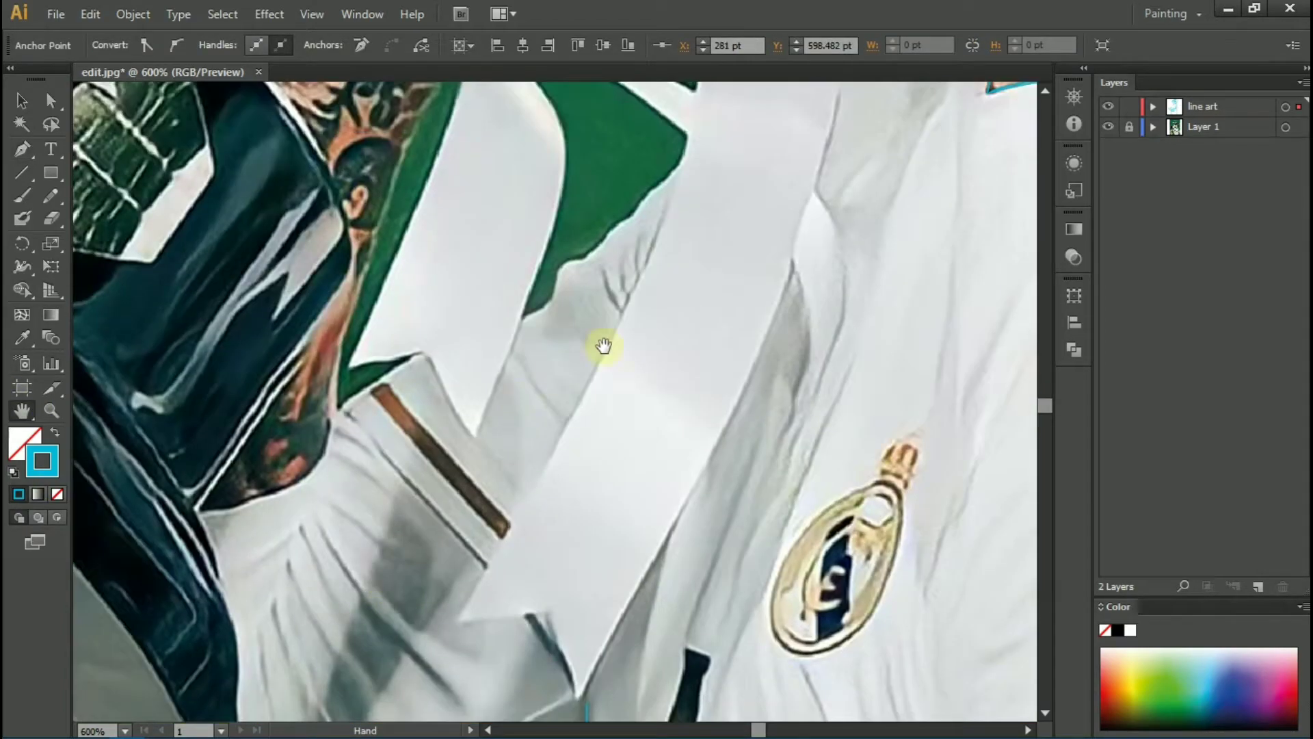
scroll(601, 346, up, 5)
click(23, 147)
scroll(466, 376, down, 1)
click(167, 594)
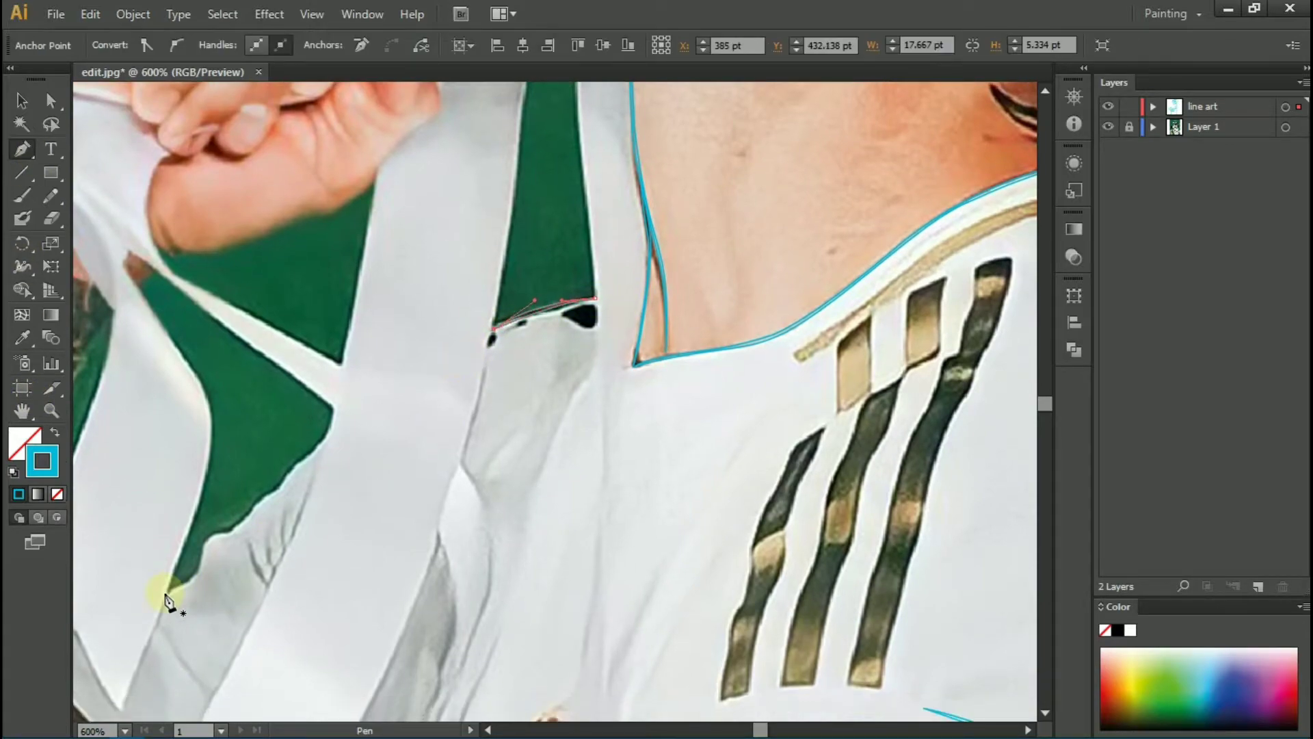
drag(229, 530, 261, 526)
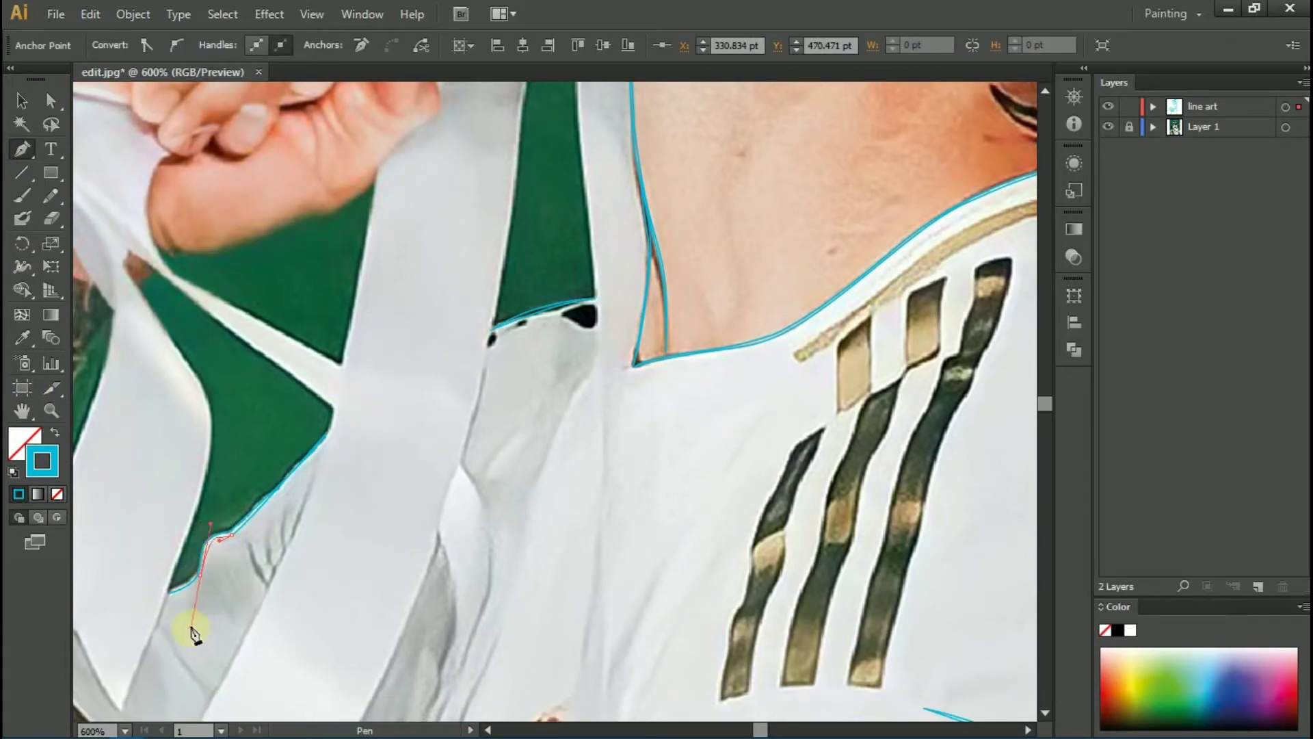
Step: Trace the sleeve cuff's edge and begin a line along its stripe
scroll(149, 606, down, 2)
scroll(424, 454, down, 3)
scroll(636, 459, left, 5)
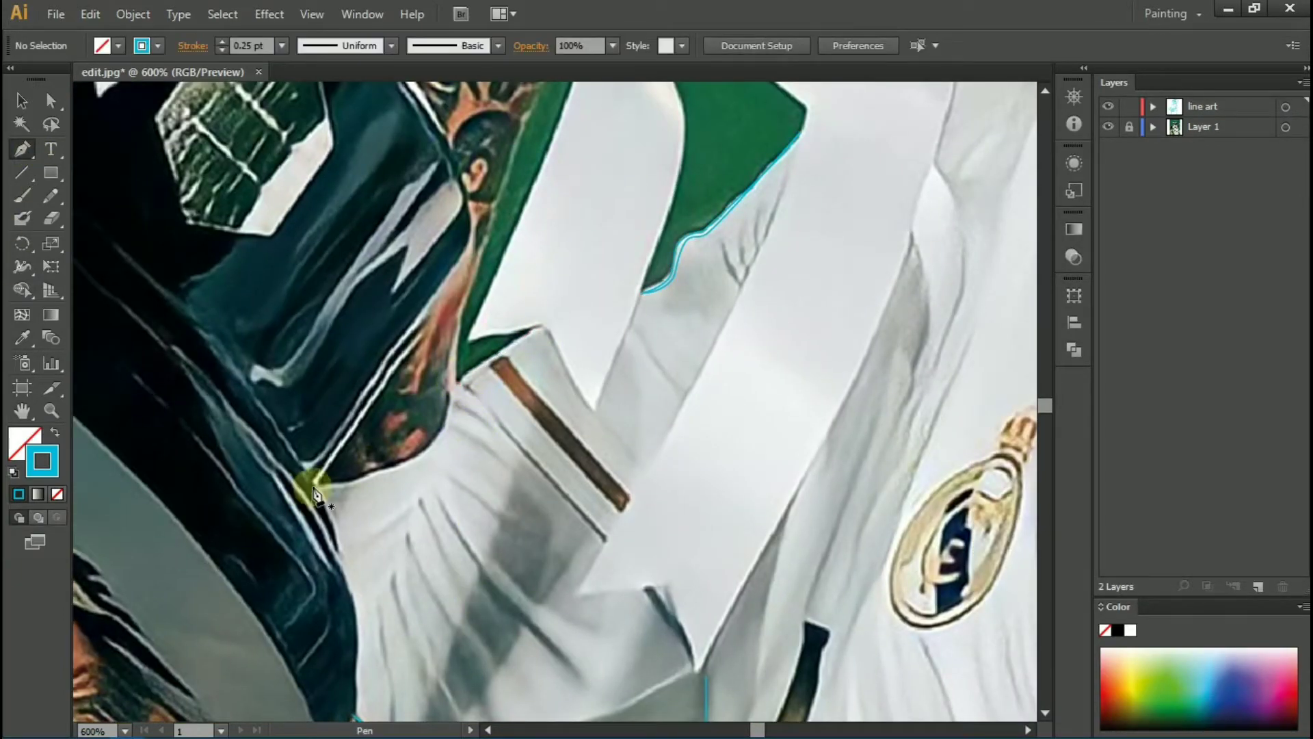
drag(313, 483, 463, 479)
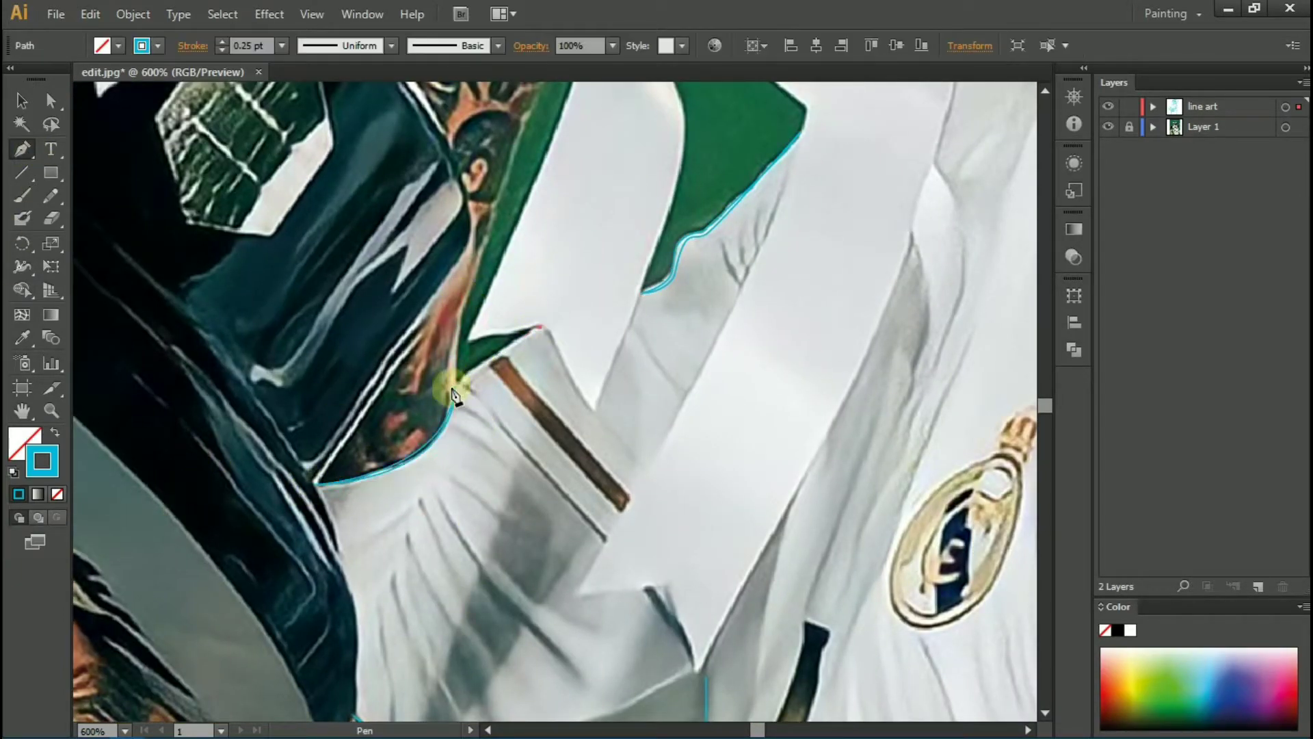
click(453, 386)
click(539, 329)
scroll(571, 438, down, 4)
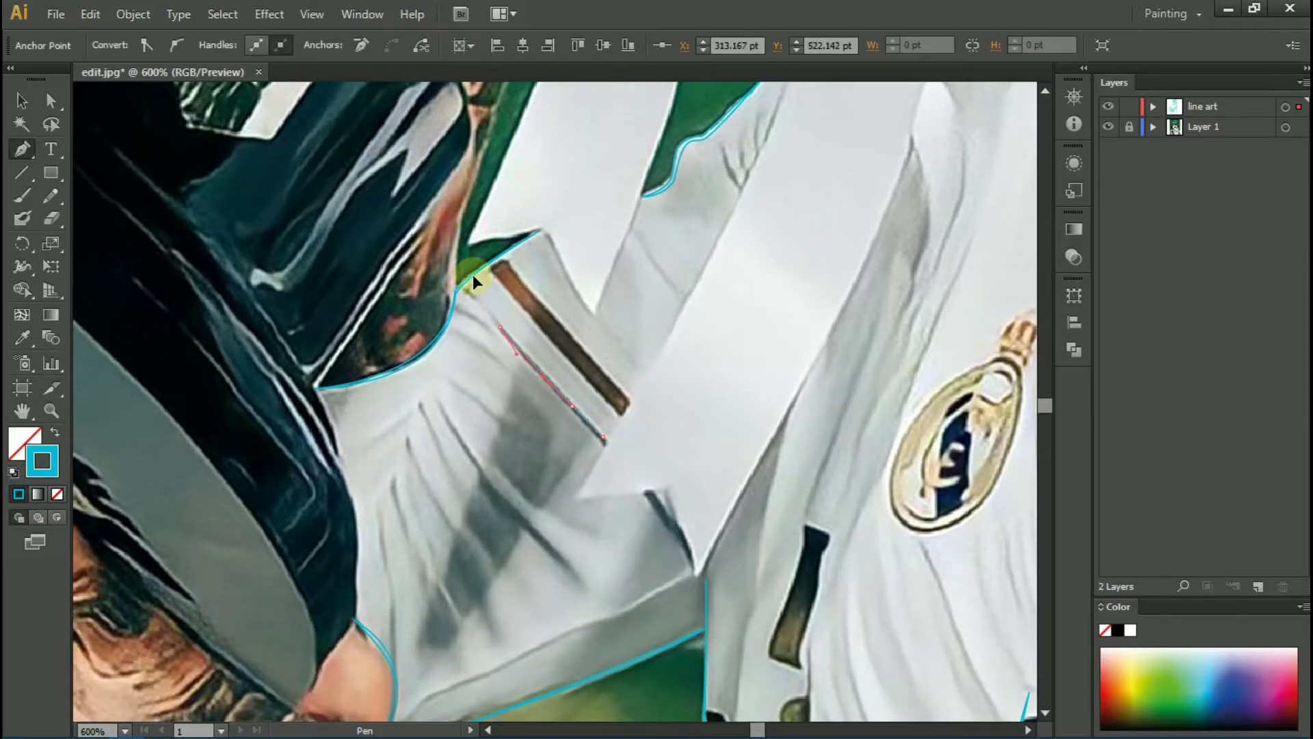
scroll(473, 273, down, 3)
scroll(560, 557, left, 5)
Step: Outline the first finger's edge and fingertip beneath the trophy
drag(442, 272, 444, 287)
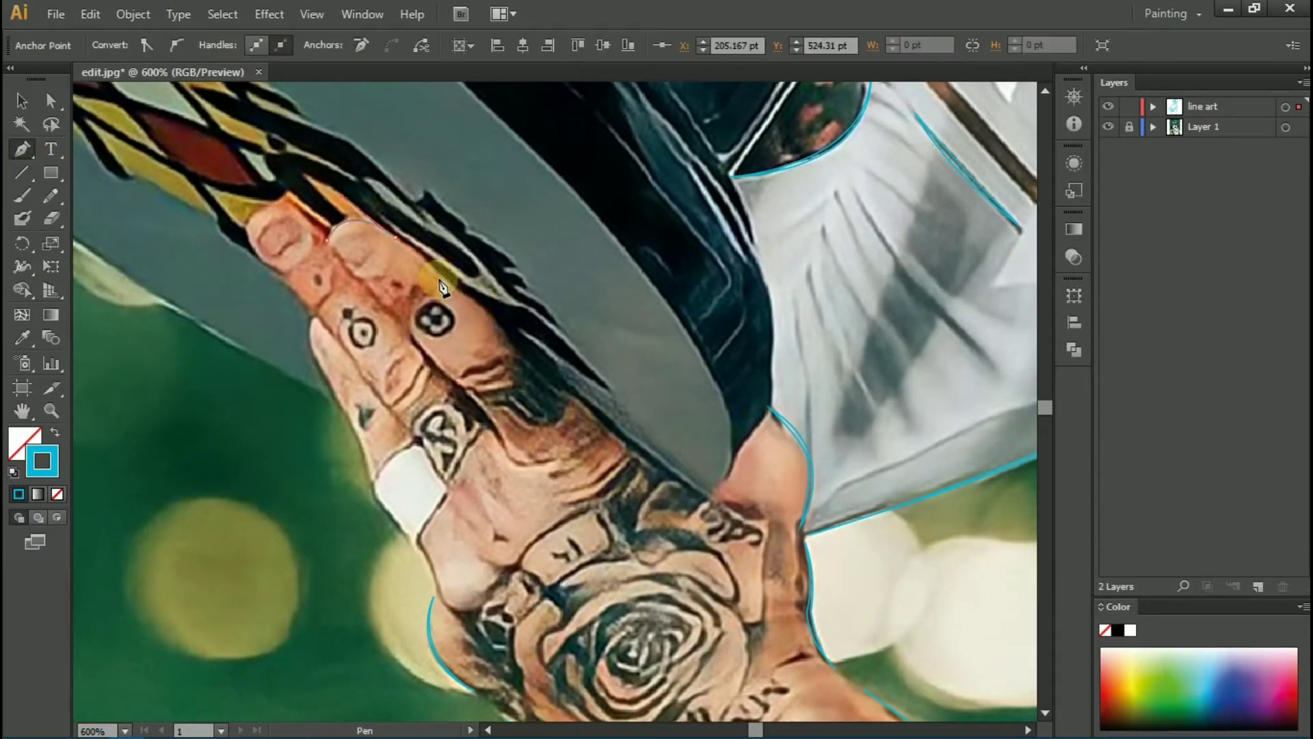
drag(708, 496, 441, 274)
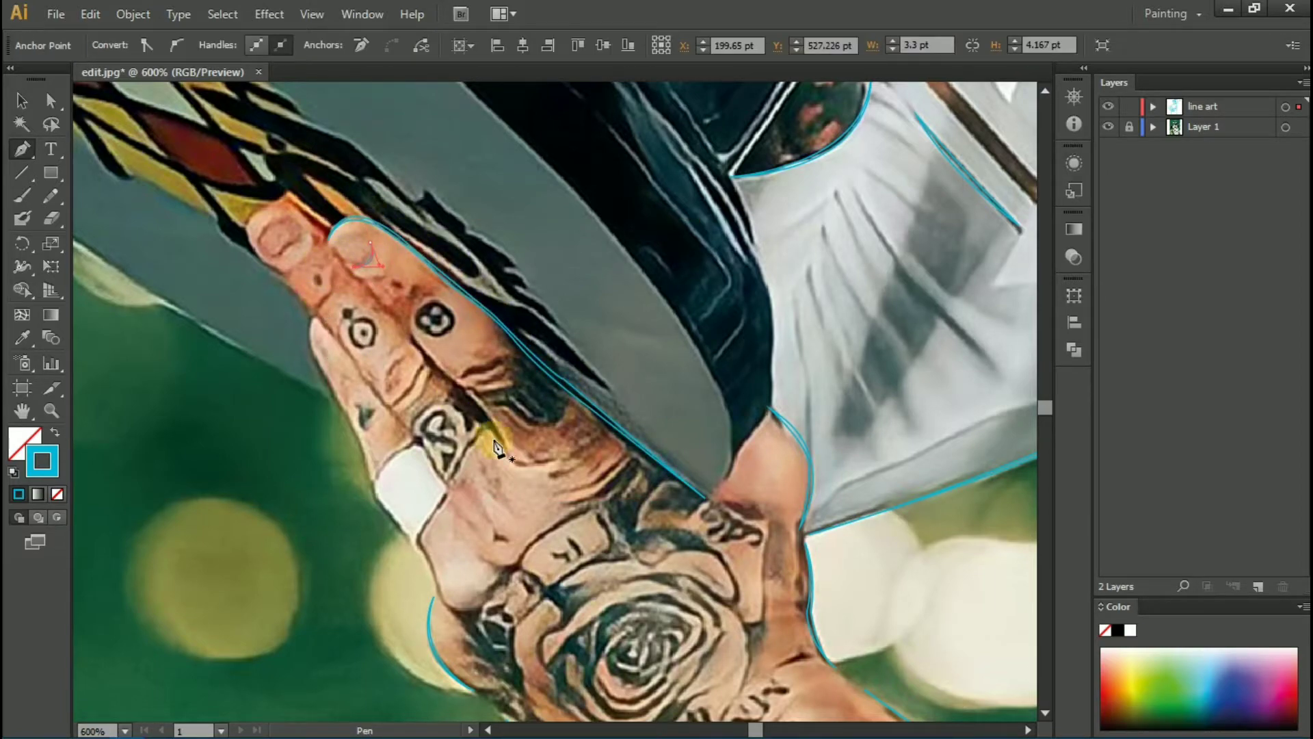
drag(381, 324, 374, 282)
click(248, 236)
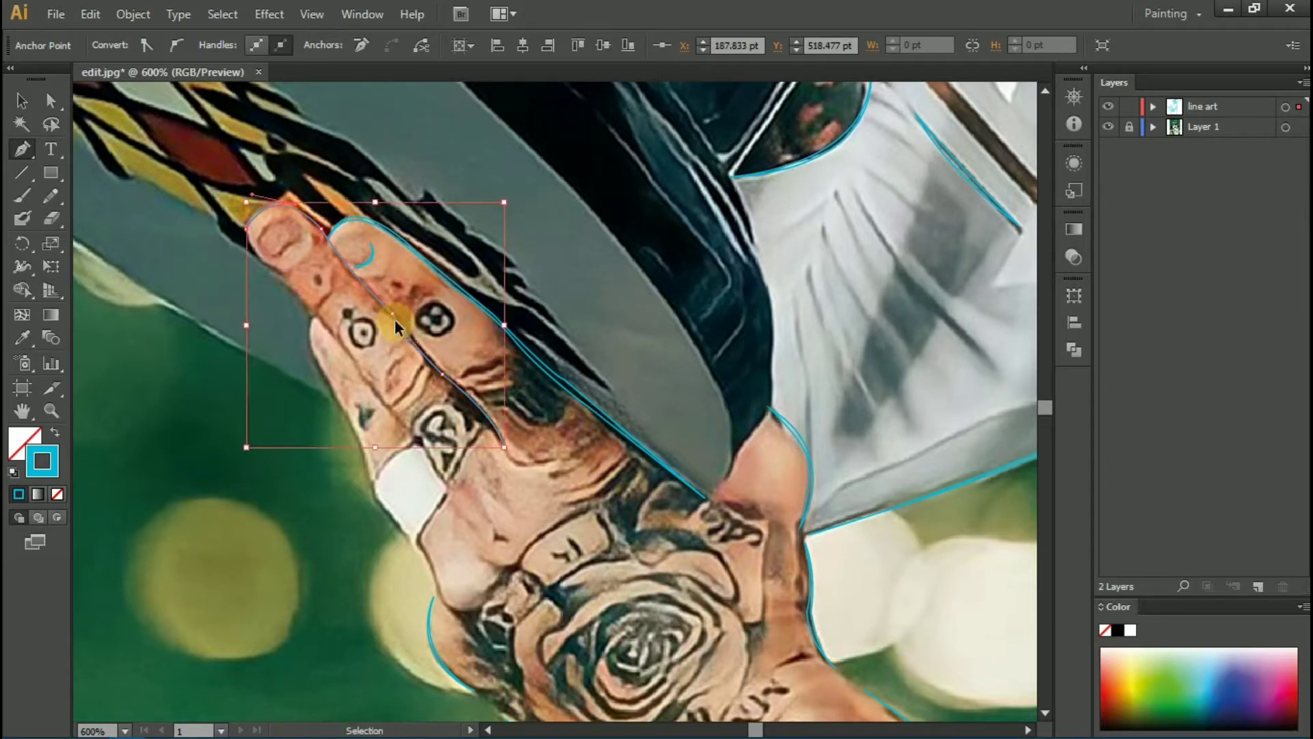
key(ctrl+plus)
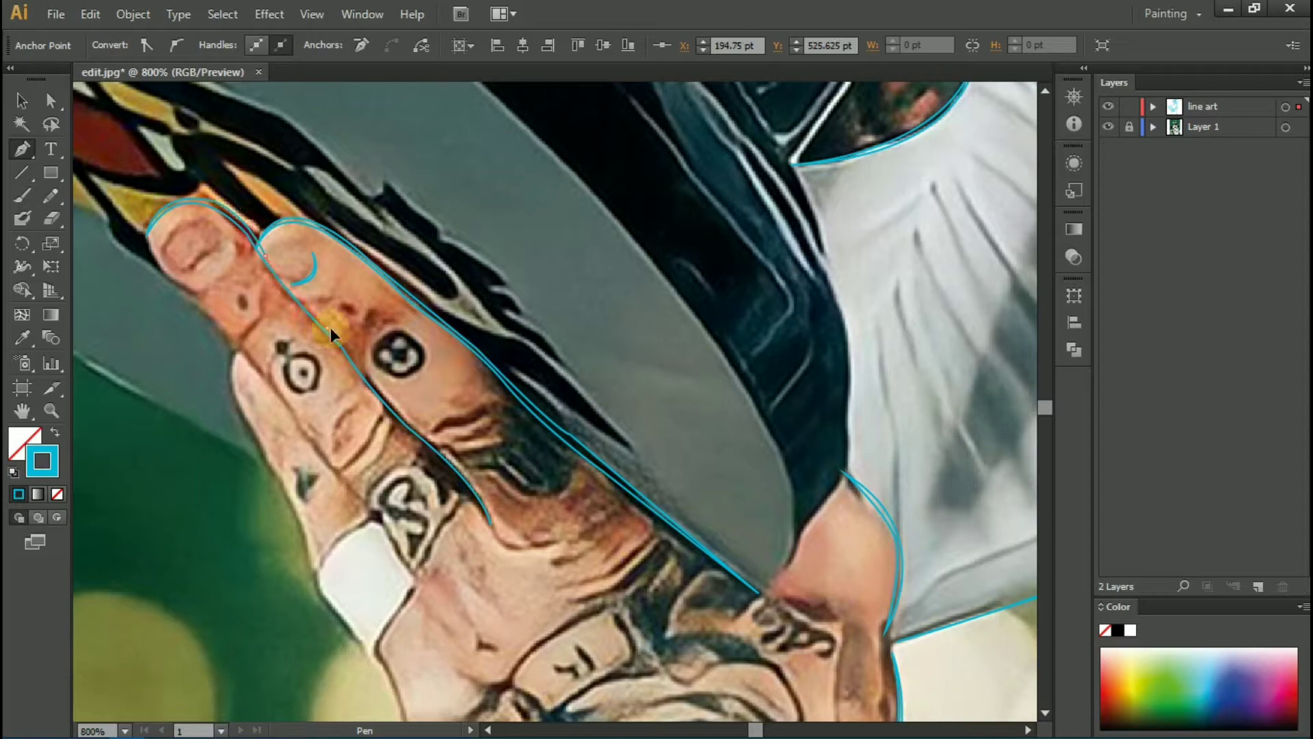
ctrl+click(290, 422)
Step: Trace the next finger around its tip and shape the small knuckle crease curve
click(154, 256)
scroll(417, 547, down, 3)
click(369, 484)
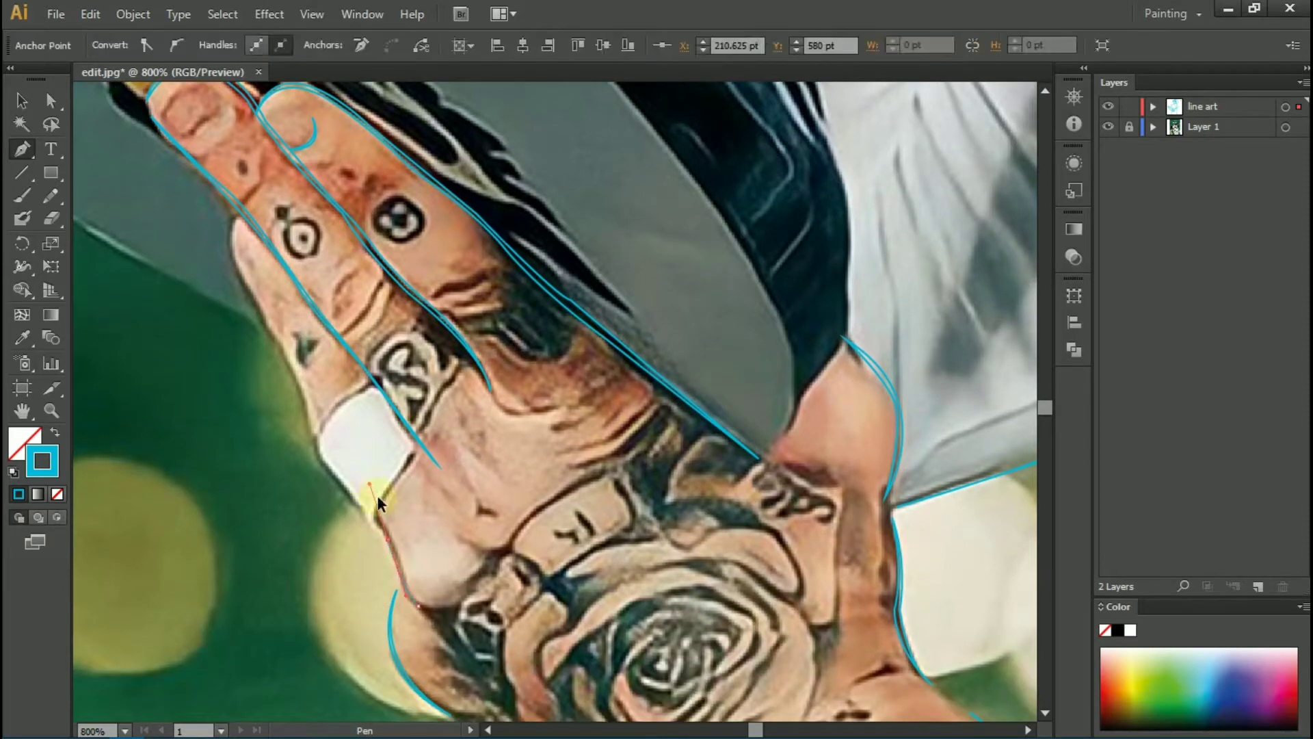
key(ctrl+z)
click(248, 293)
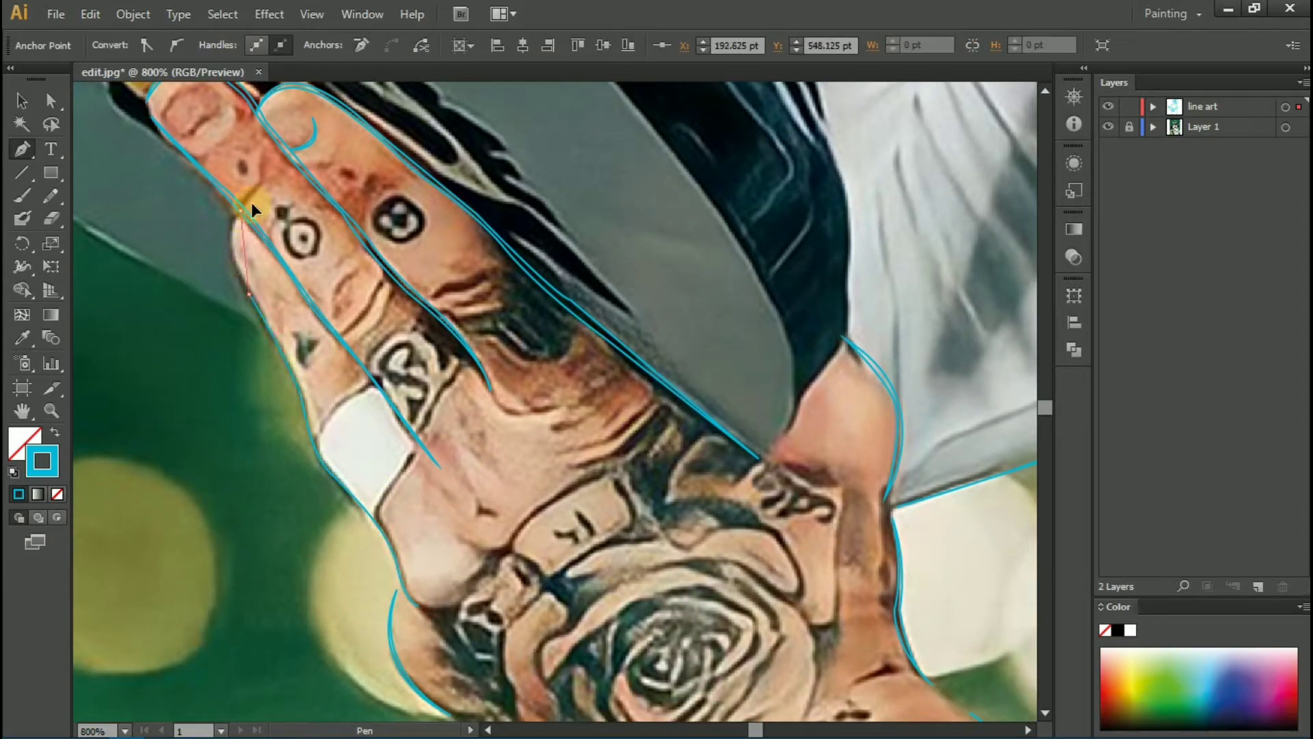
drag(259, 307, 311, 376)
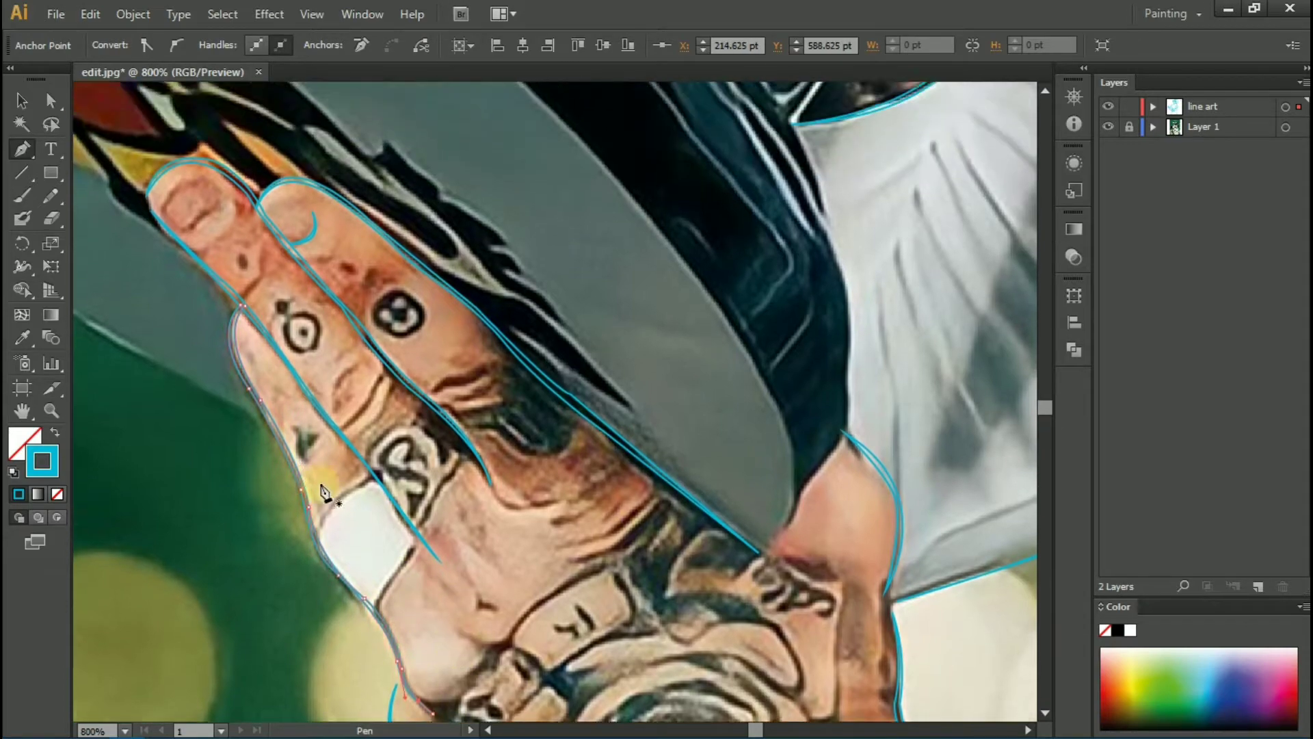
scroll(301, 411, up, 5)
scroll(340, 468, down, 2)
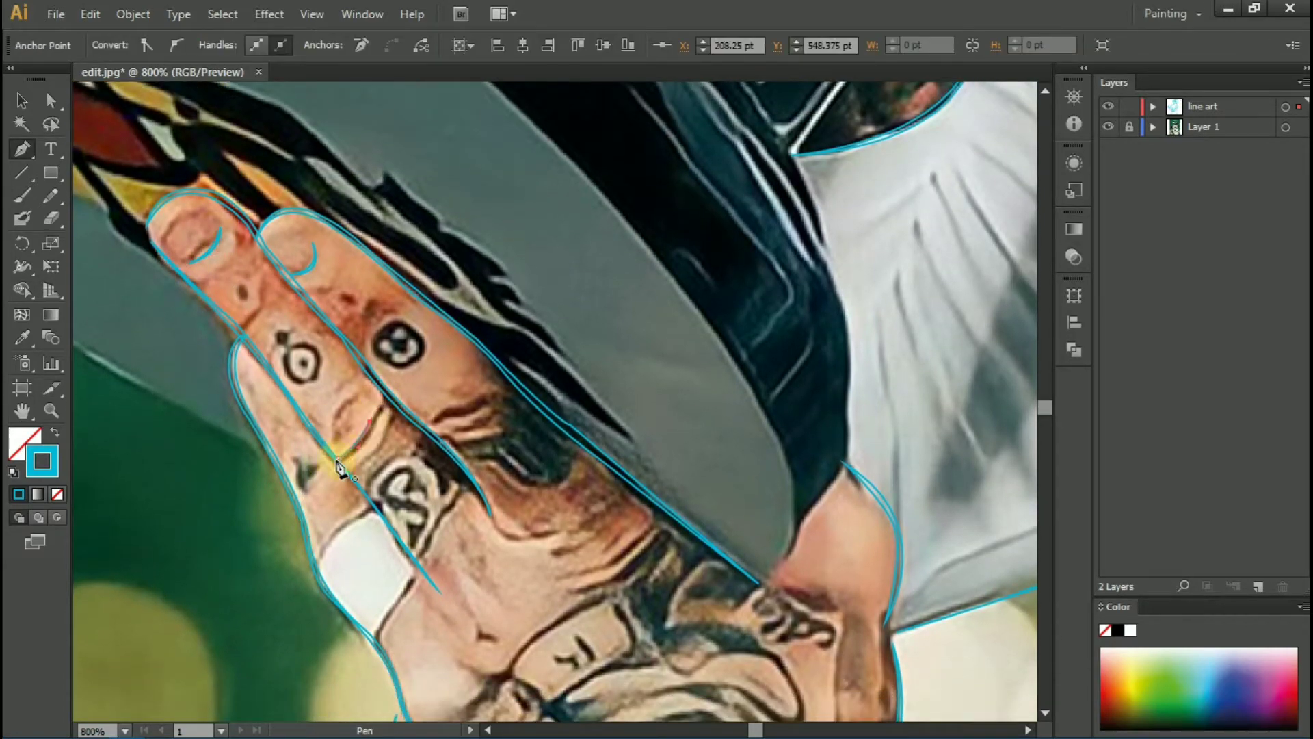
drag(344, 469, 347, 413)
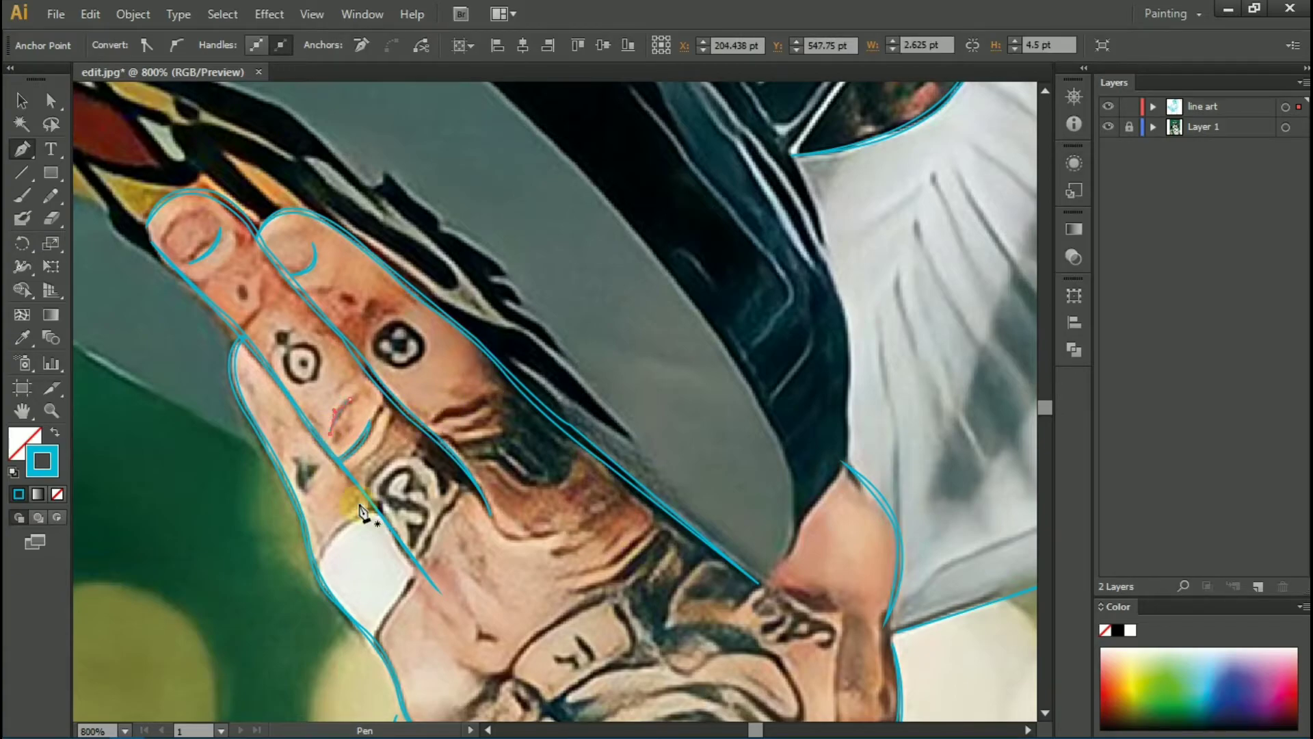
key(ctrl+0)
scroll(677, 459, up, 4)
scroll(677, 459, up, 1)
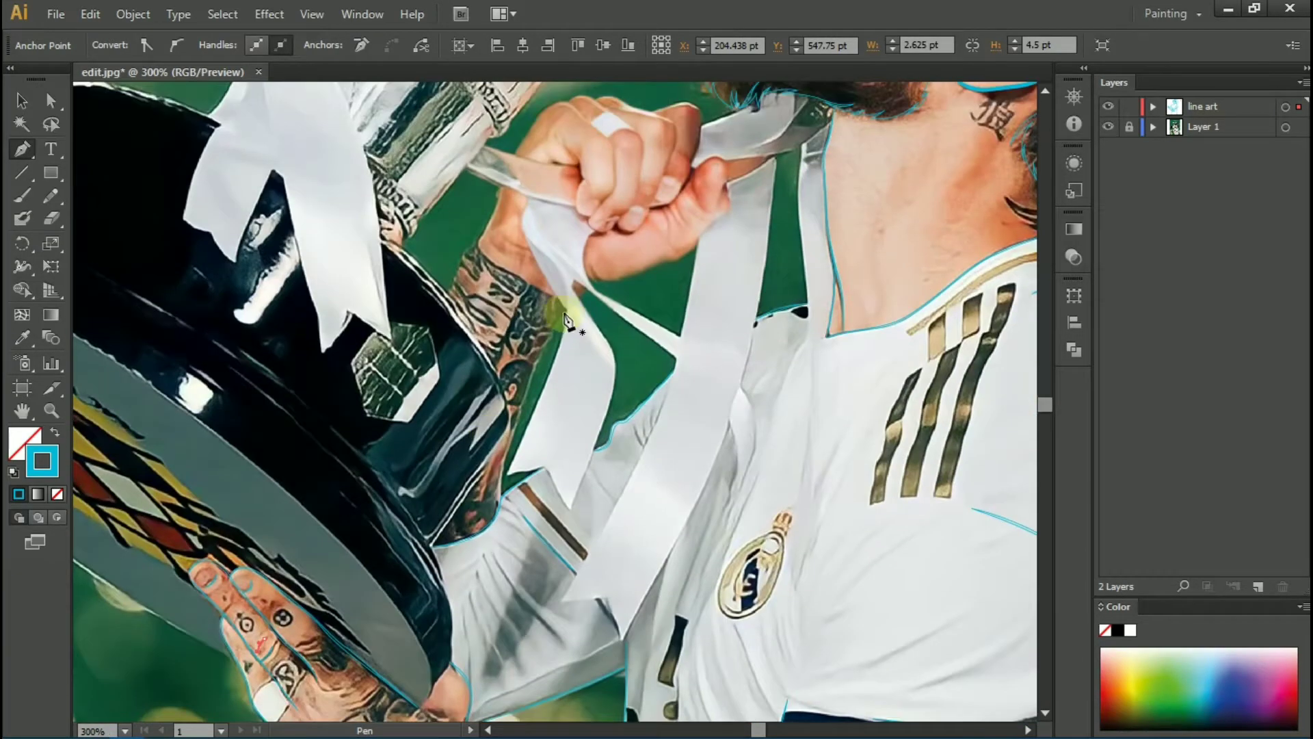
Step: Trace the tattooed forearm's edge against the green background
scroll(515, 380, up, 2)
click(455, 512)
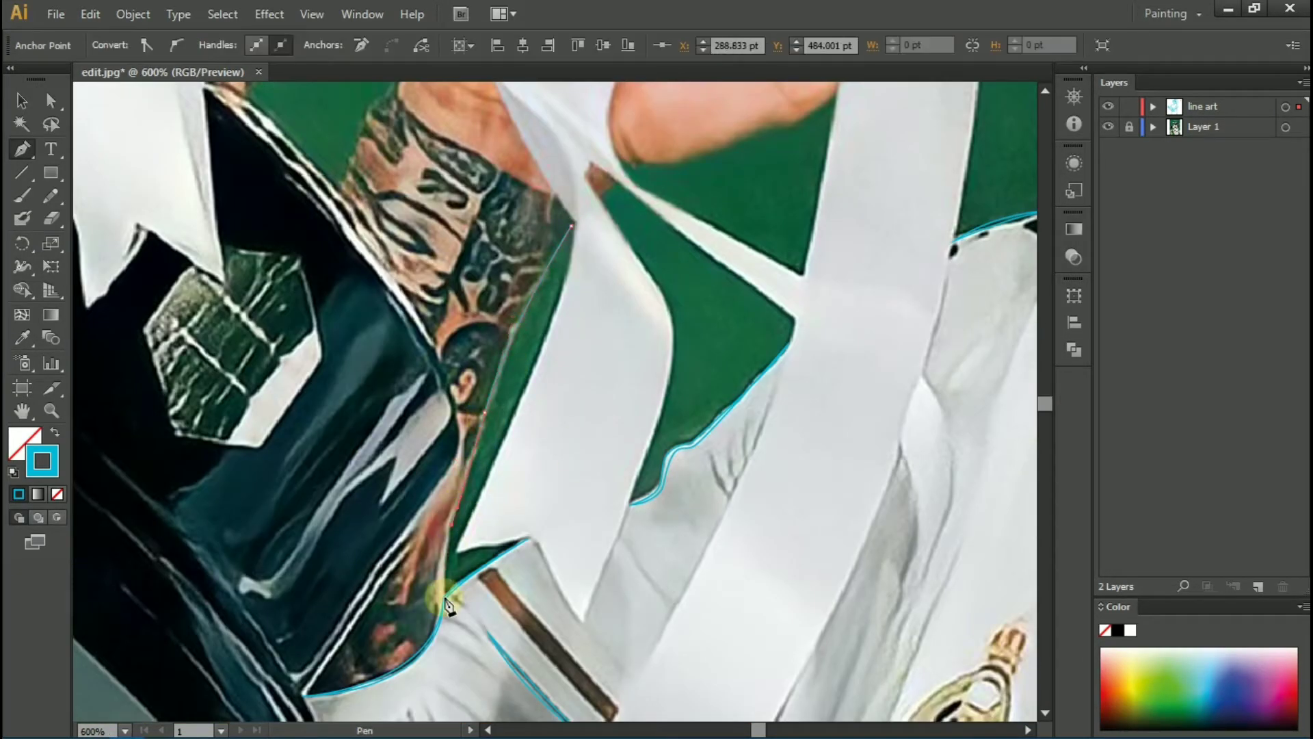
scroll(352, 574, up, 2)
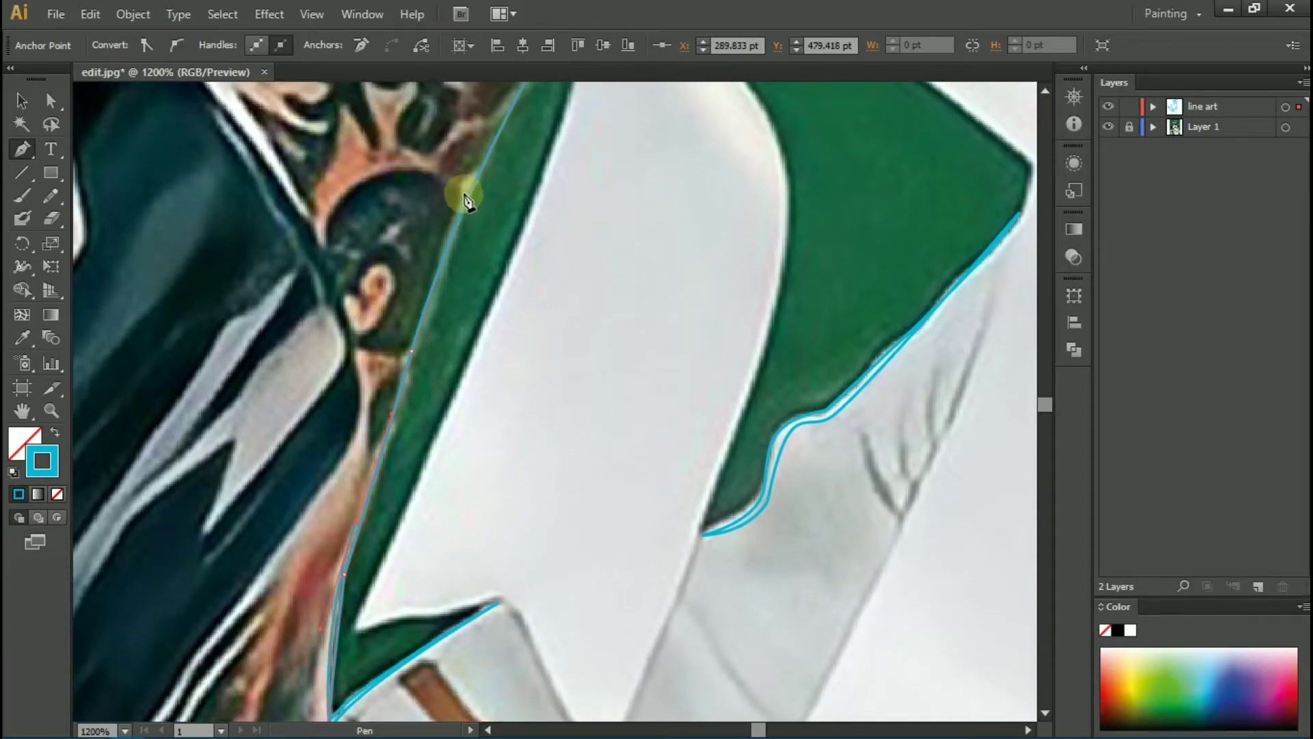
scroll(462, 193, up, 3)
click(438, 367)
scroll(205, 328, up, 1)
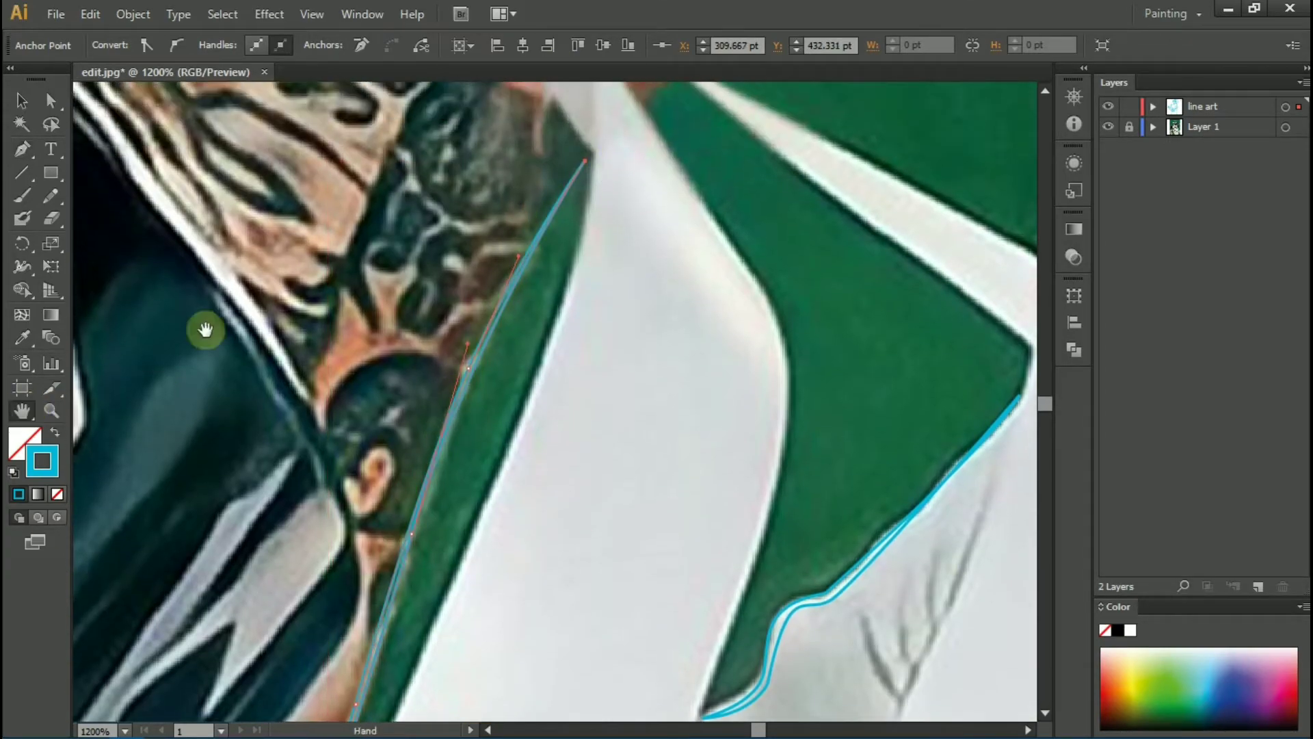
scroll(205, 329, up, 5)
click(191, 566)
click(243, 417)
click(291, 369)
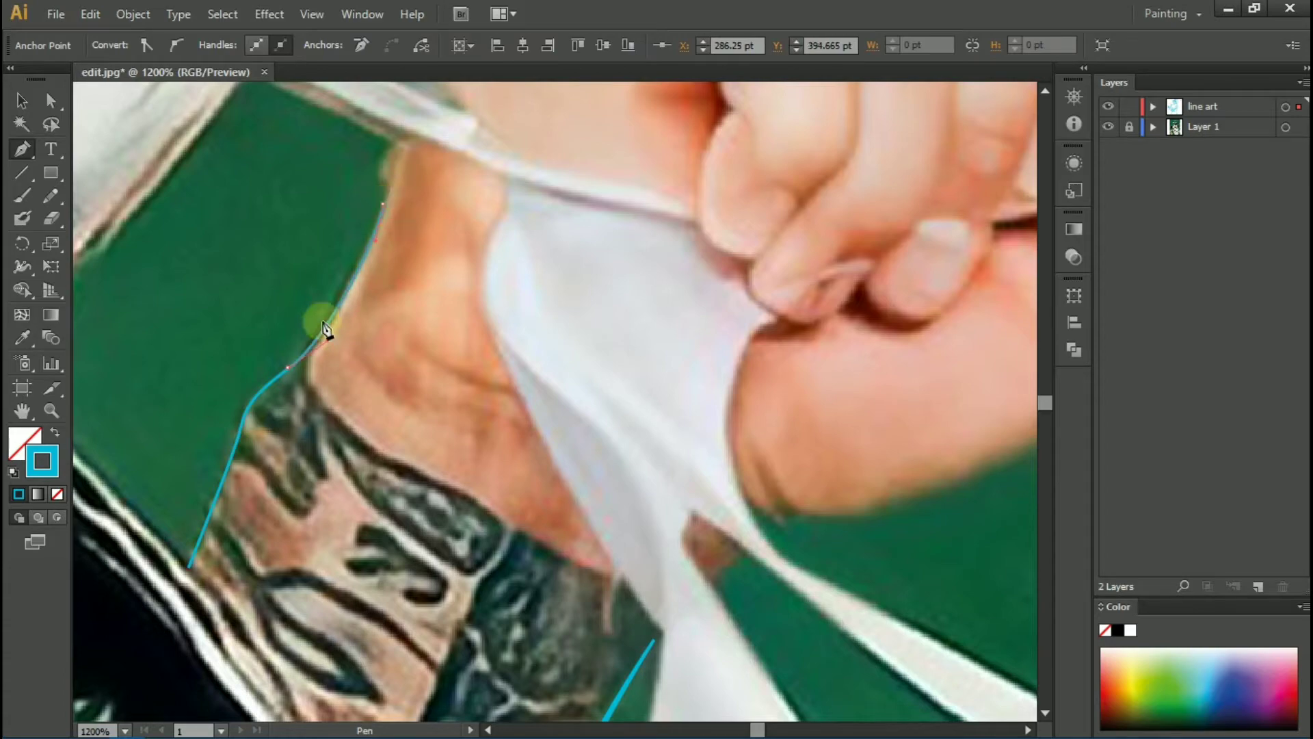
Step: Draw the hand's lower edge and a thumb-side outline joining it
scroll(572, 410, up, 1)
scroll(314, 170, right, 4)
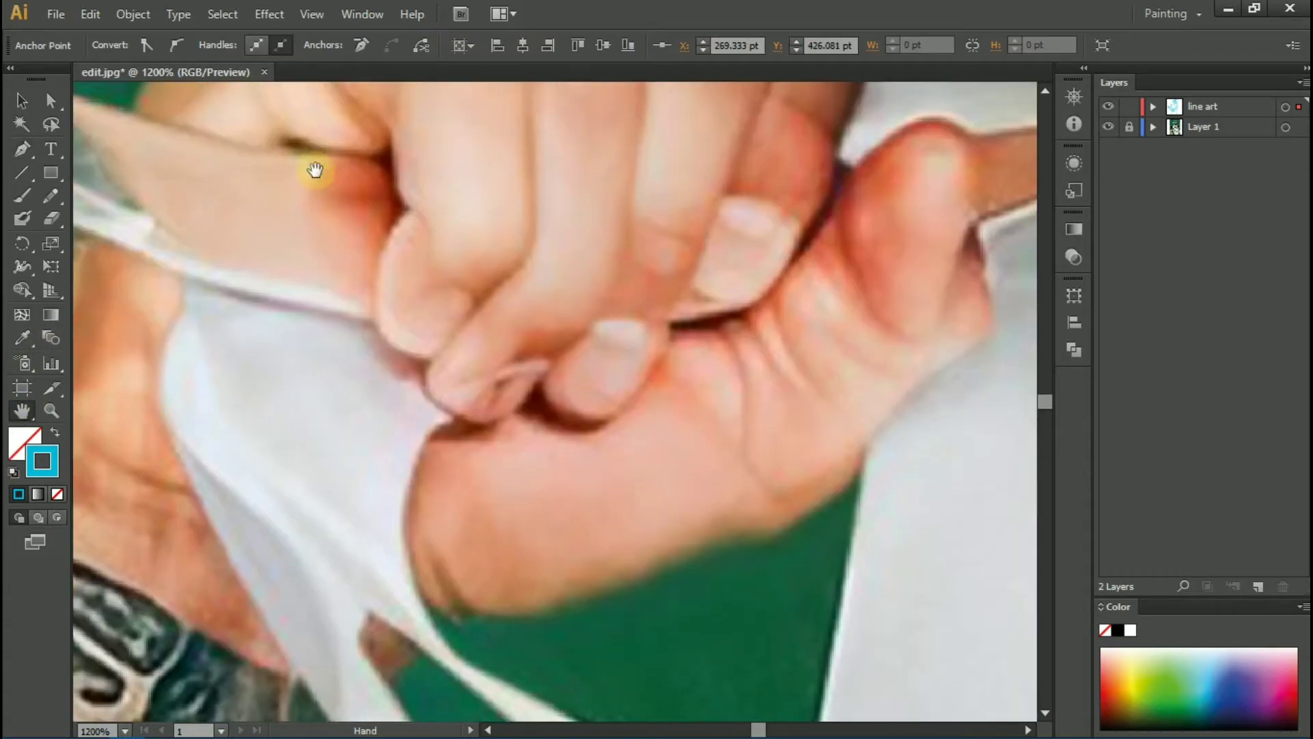
scroll(314, 170, down, 2)
click(491, 413)
drag(766, 331, 896, 256)
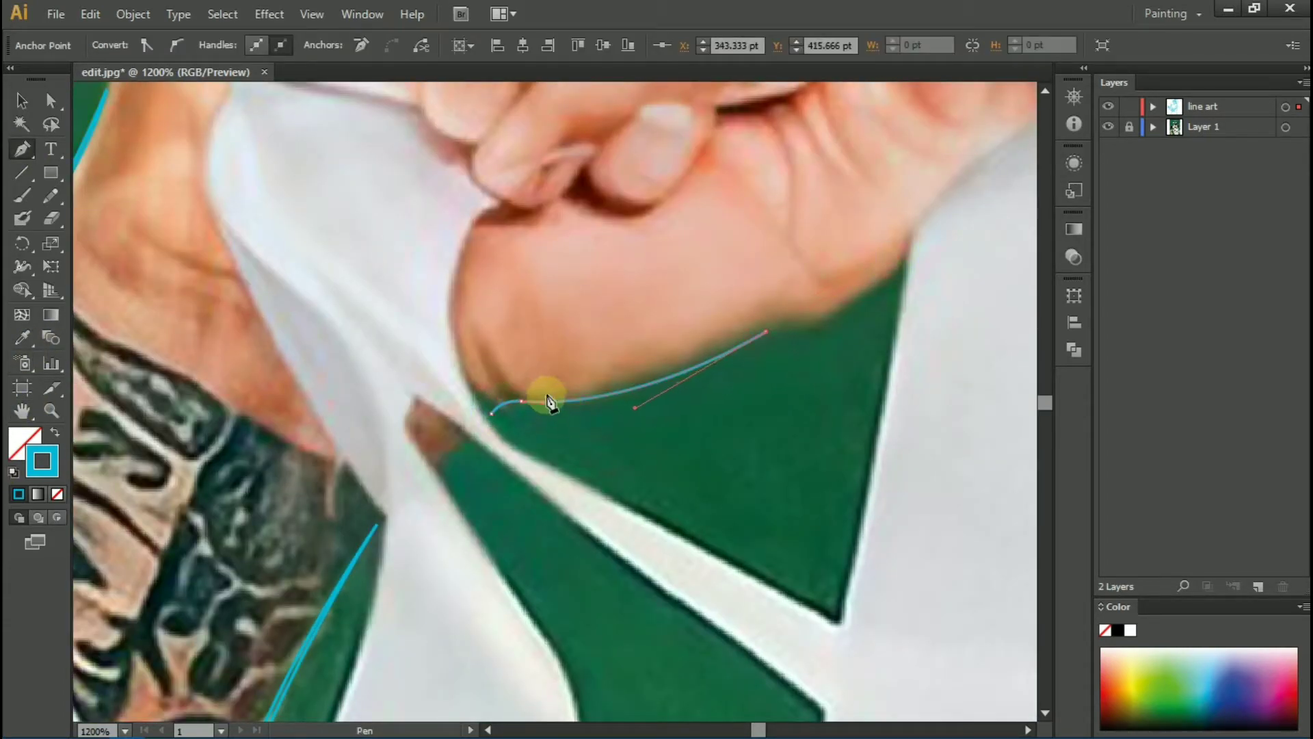
scroll(486, 446, up, 3)
scroll(361, 417, right, 5)
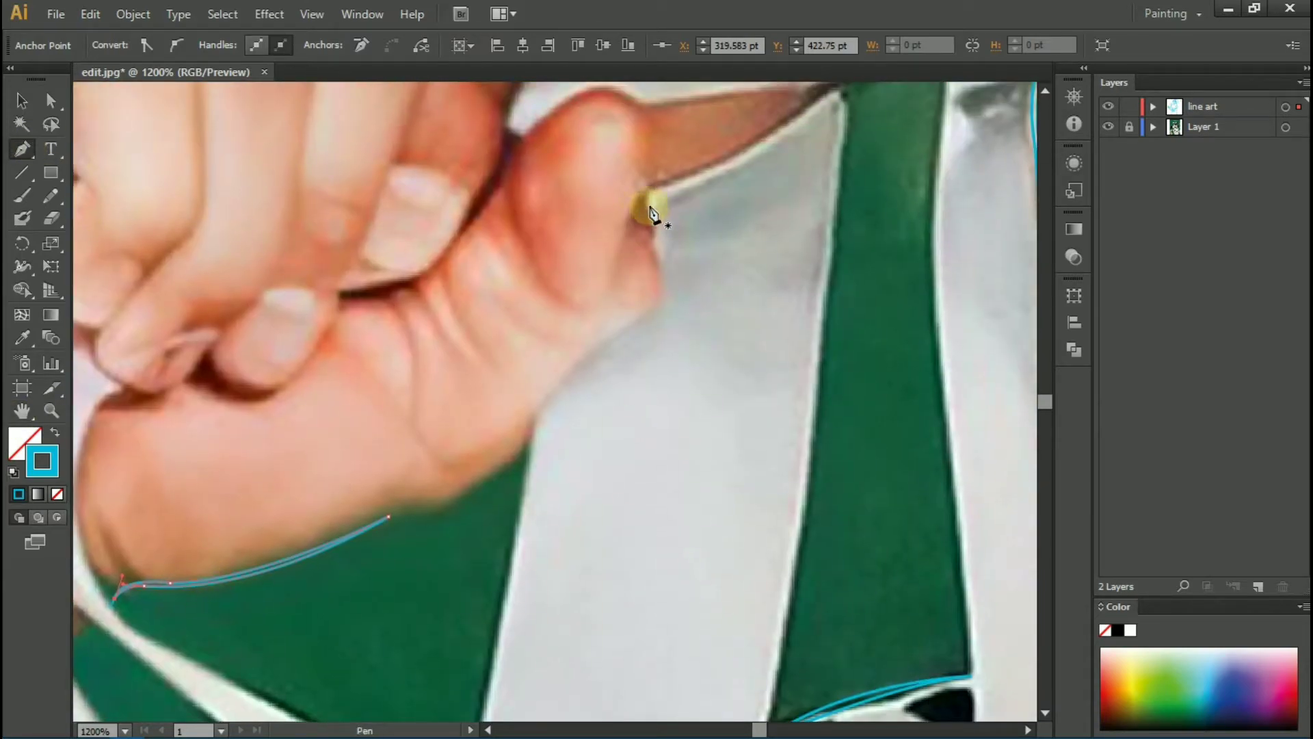
click(650, 207)
drag(581, 357, 647, 319)
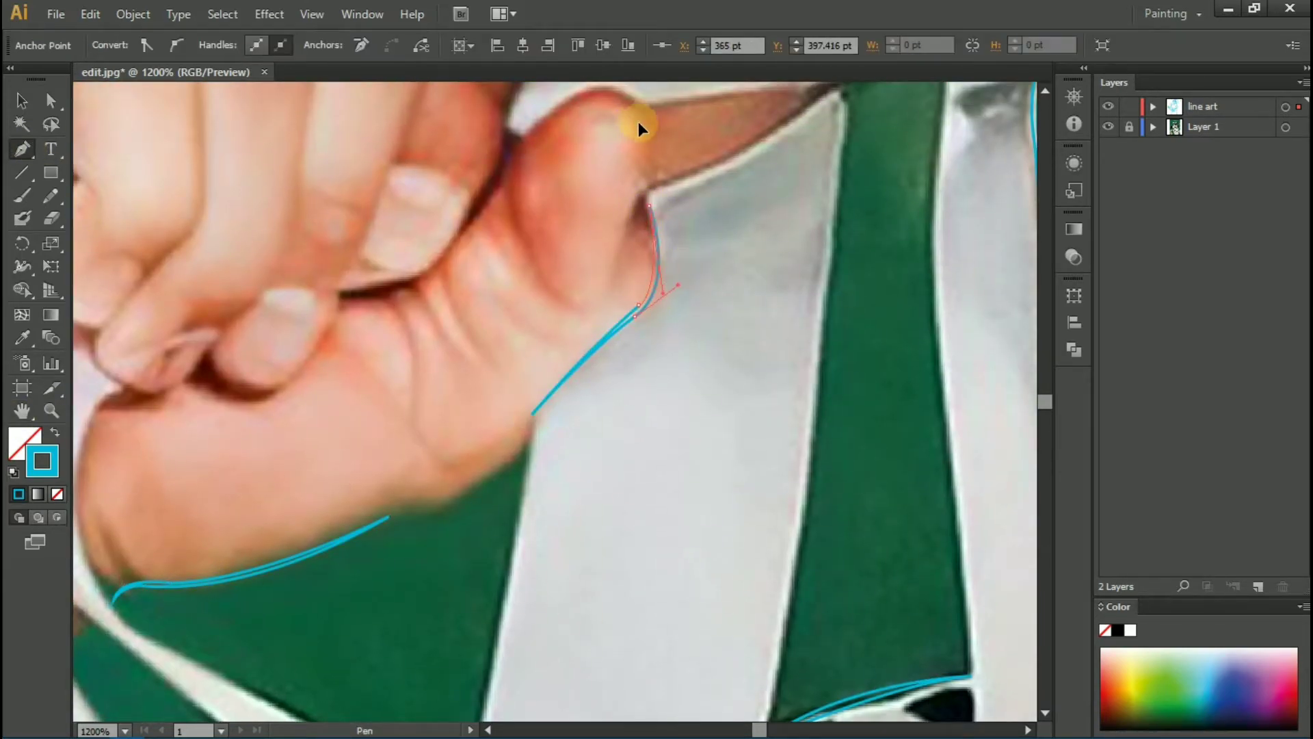
drag(450, 503, 501, 483)
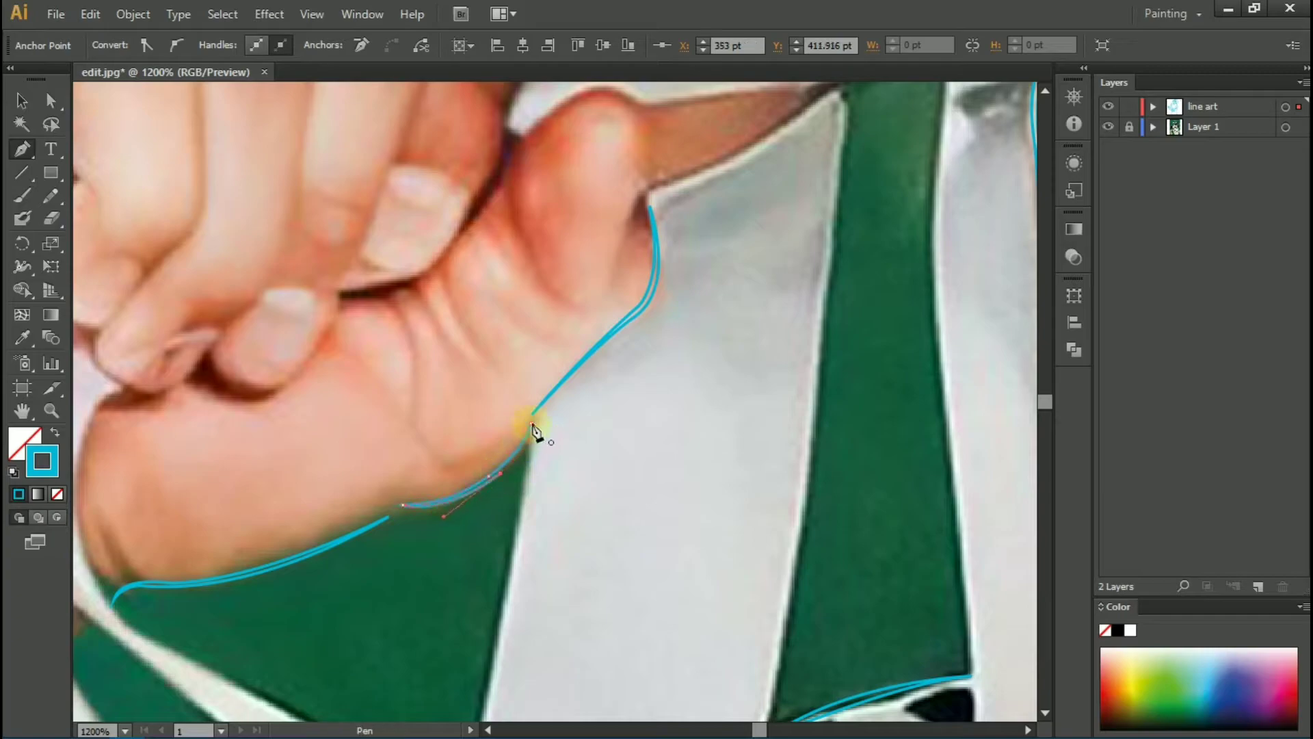
Step: Outline the top of the thumb, curving around the thumb tip
scroll(395, 337, up, 5)
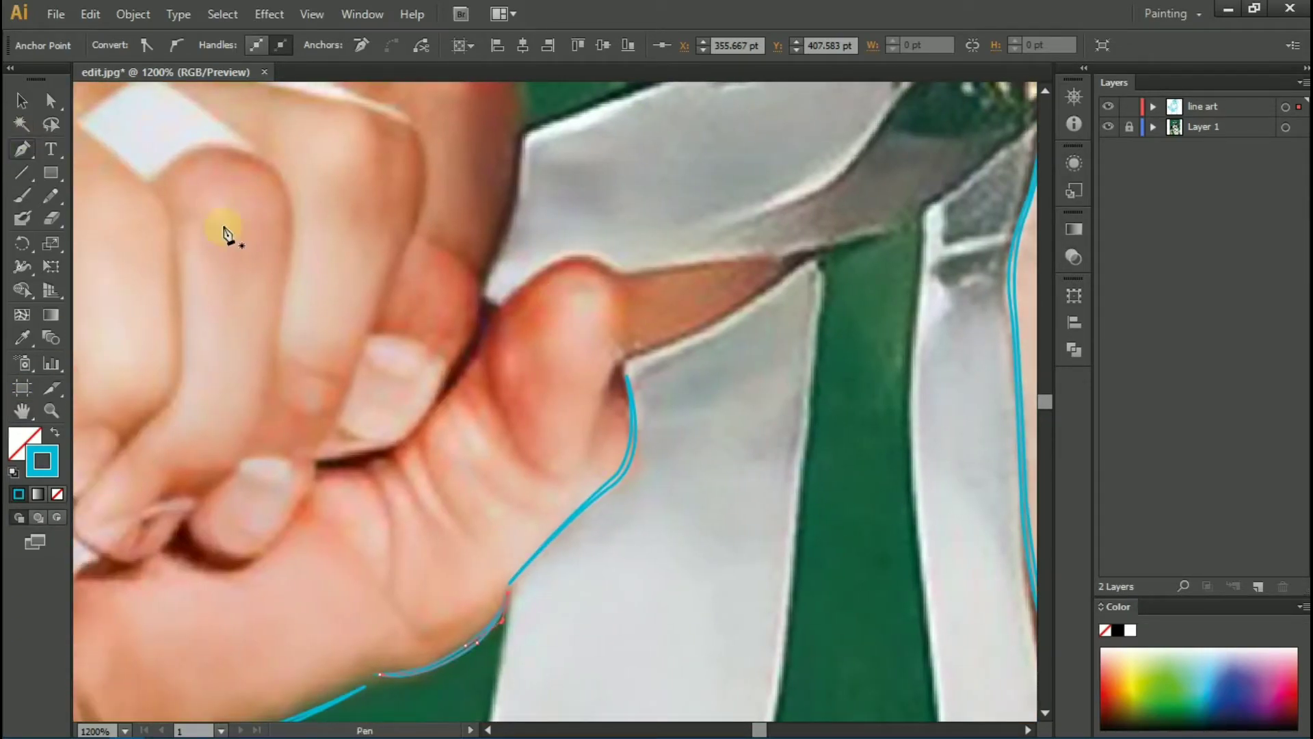
click(439, 400)
drag(491, 320, 503, 294)
drag(627, 278, 687, 336)
click(512, 299)
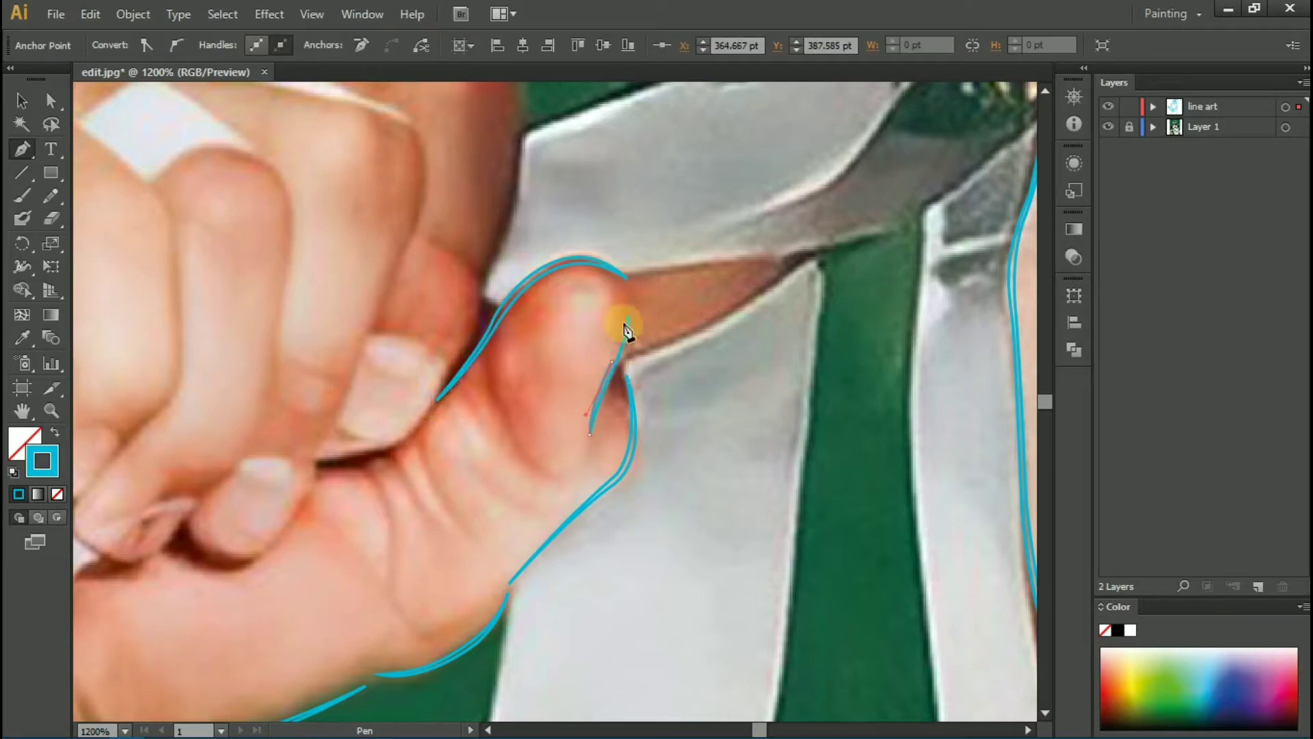
click(23, 102)
Step: Outline the fist's knuckle down toward the thumb crease and around the thumbnail
click(23, 149)
scroll(346, 454, up, 4)
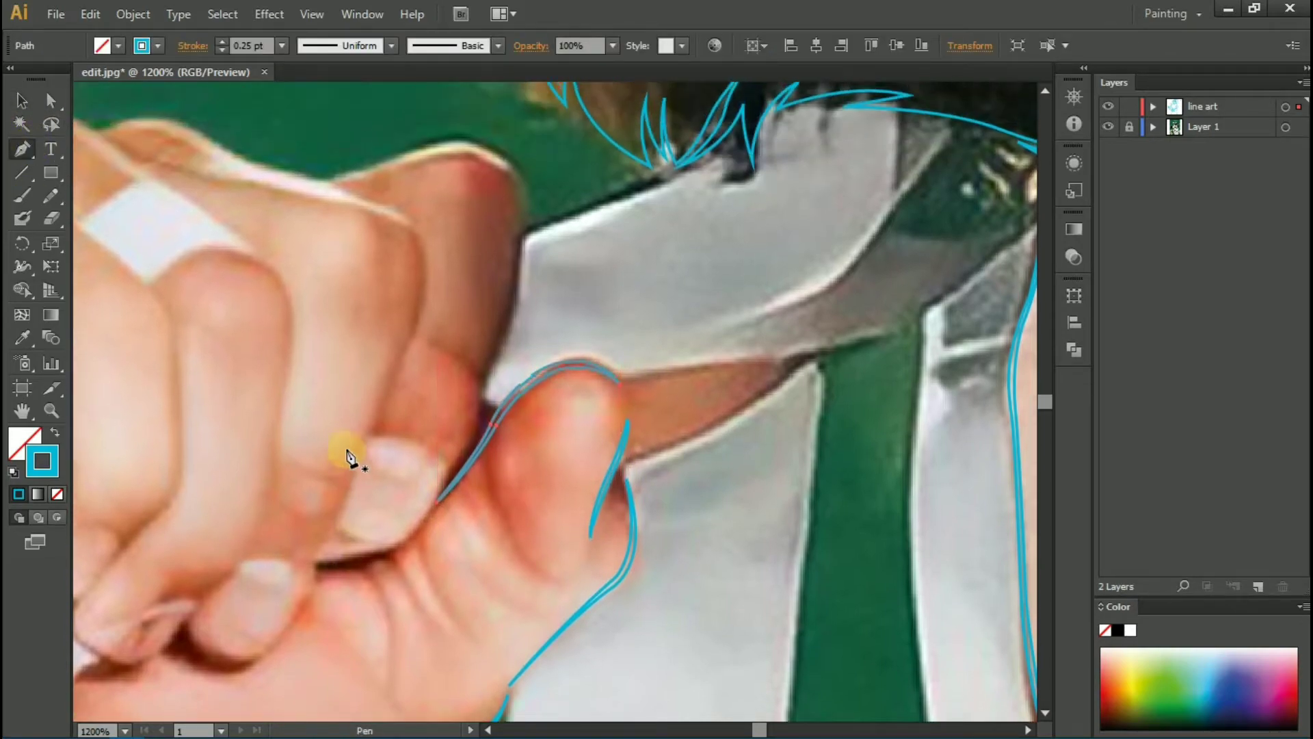
click(335, 197)
click(464, 163)
drag(523, 253, 518, 311)
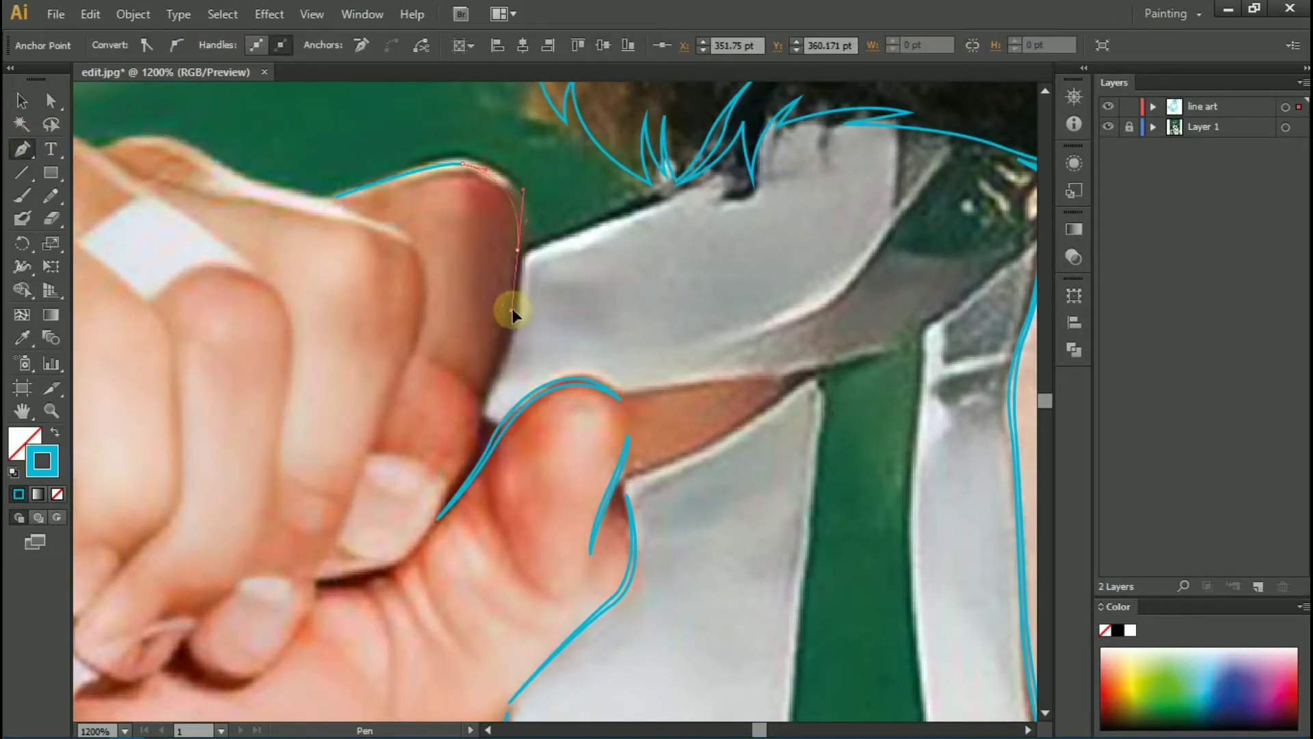
drag(485, 163, 420, 135)
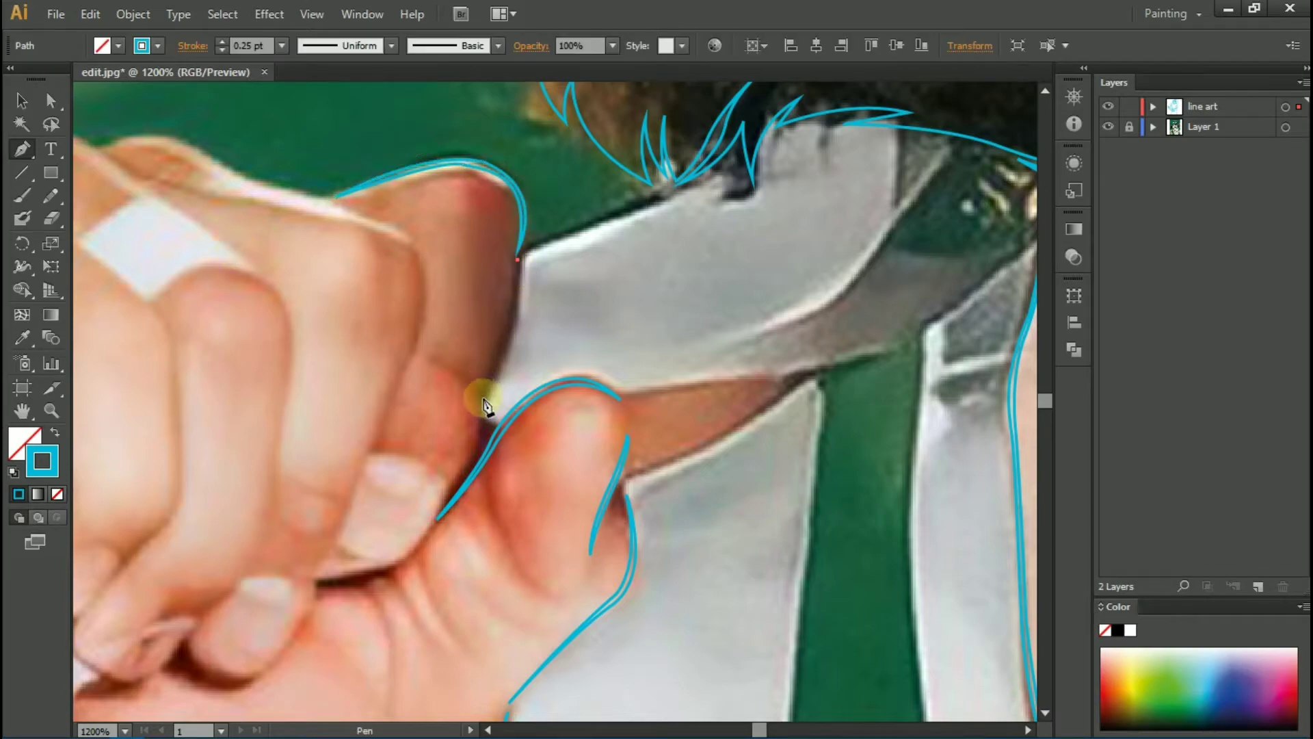
drag(483, 398, 482, 427)
drag(358, 576, 402, 551)
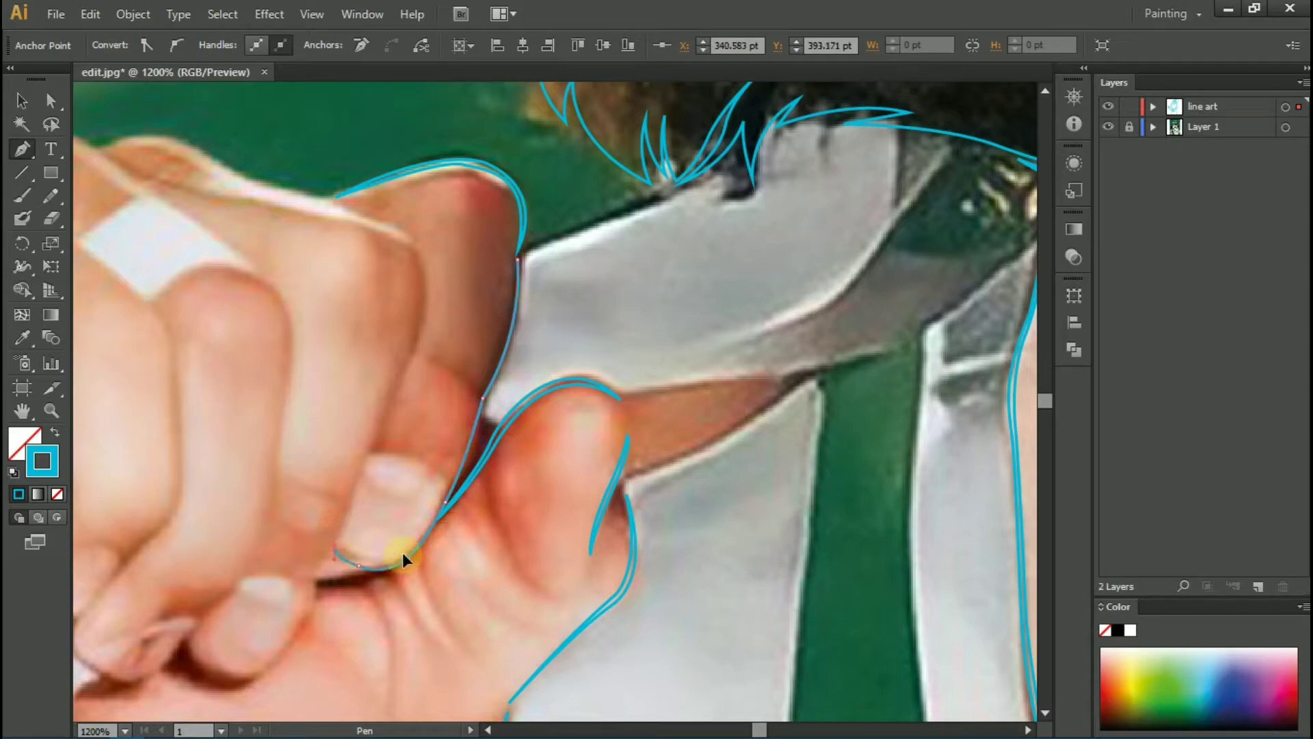
drag(457, 369, 446, 365)
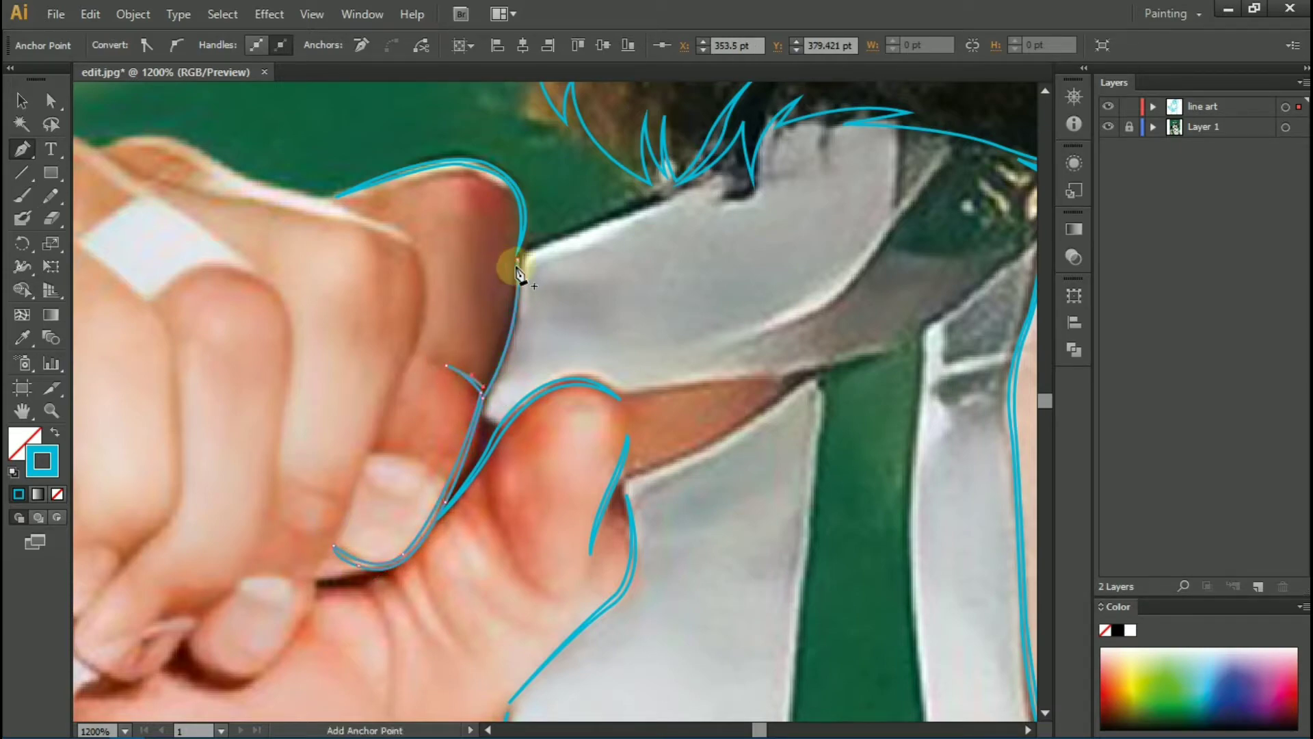
drag(326, 435, 661, 407)
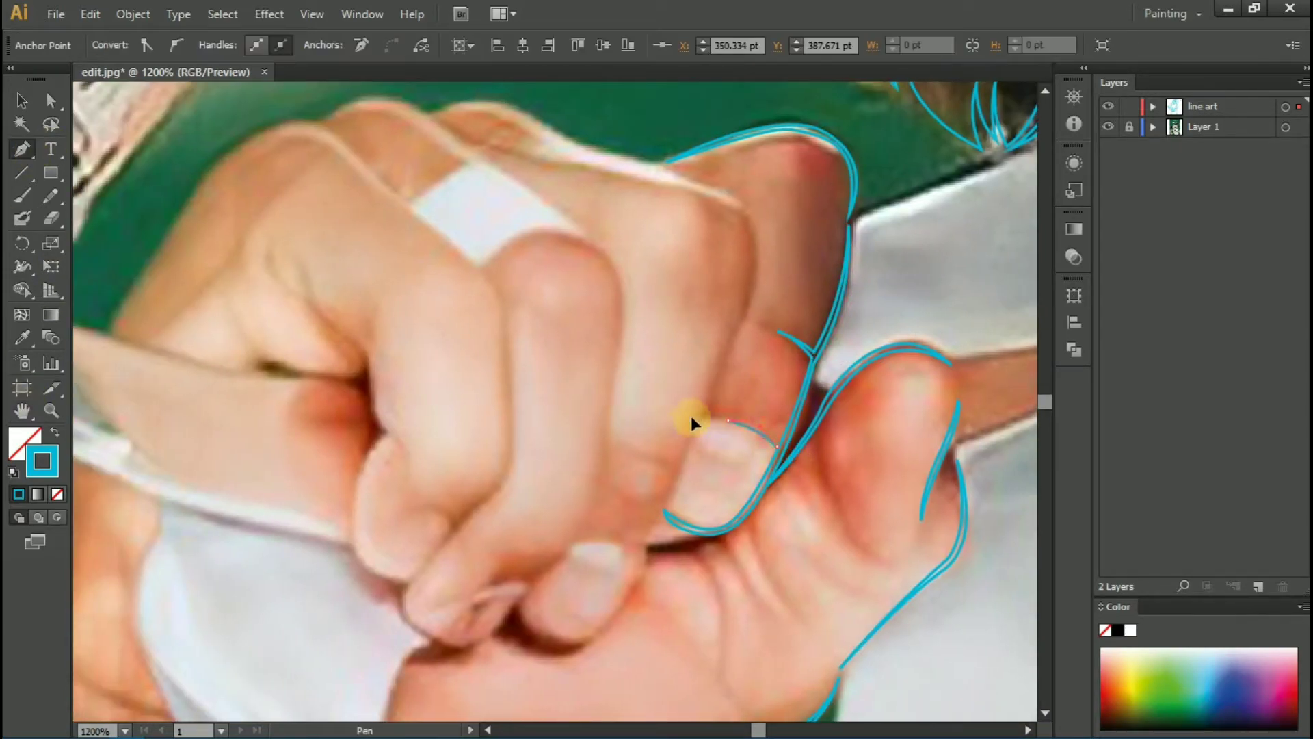
Step: Trace a curve along the fist top and down the knuckle side to the thumb
click(436, 116)
drag(526, 108, 593, 147)
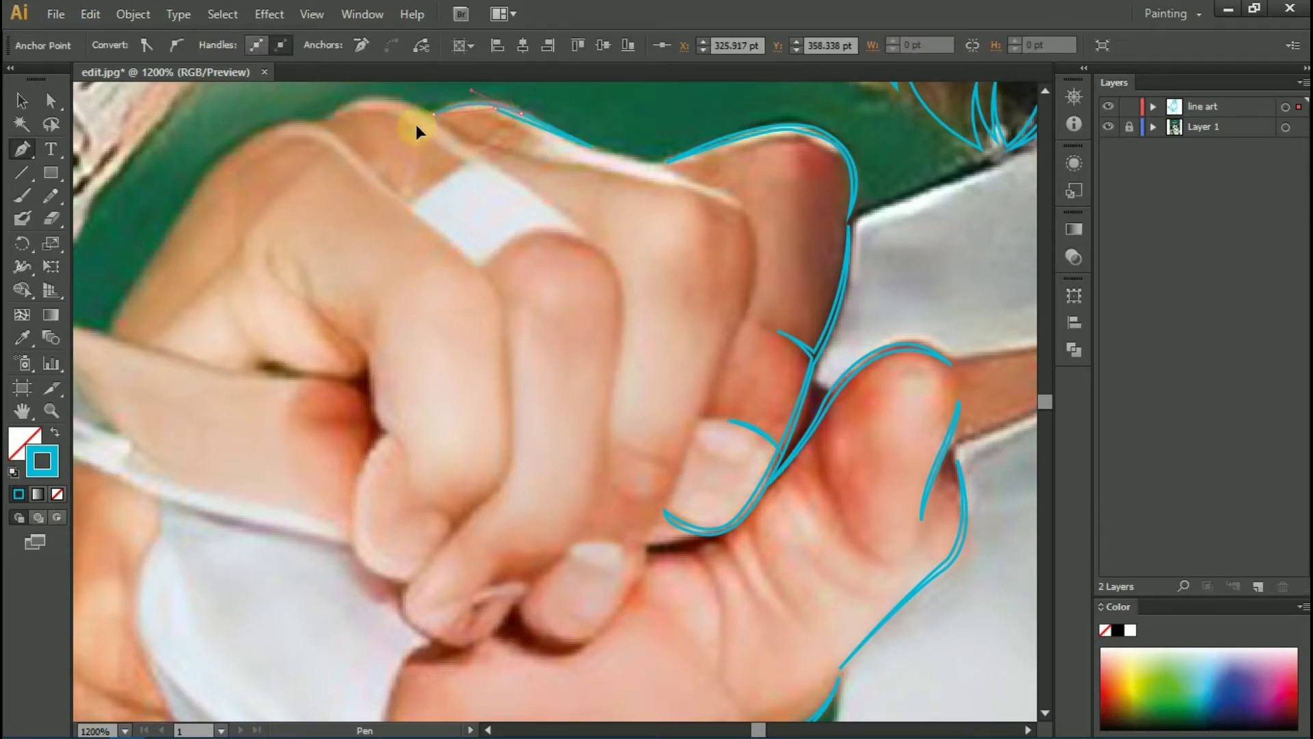
drag(742, 208, 714, 374)
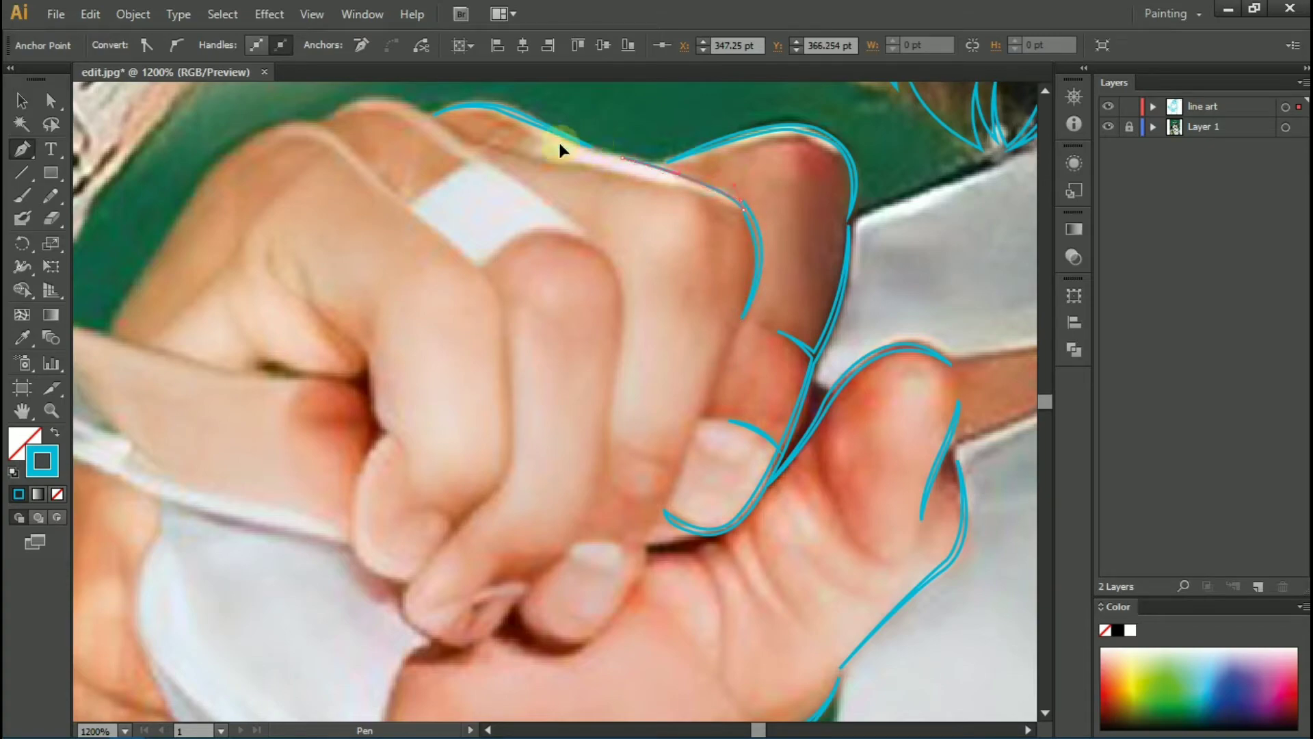
scroll(821, 382, down, 1)
mouse_move(646, 516)
mouse_down()
mouse_move(616, 558)
mouse_move(589, 558)
mouse_up()
scroll(655, 503, down, 1)
click(455, 466)
scroll(650, 556, up, 2)
Step: Outline the top knuckle and the next knuckle down the fist
ctrl+click(649, 571)
scroll(649, 571, up, 2)
click(320, 181)
mouse_move(472, 216)
mouse_down()
mouse_move(563, 321)
mouse_move(641, 322)
mouse_up()
ctrl+click(592, 308)
click(588, 507)
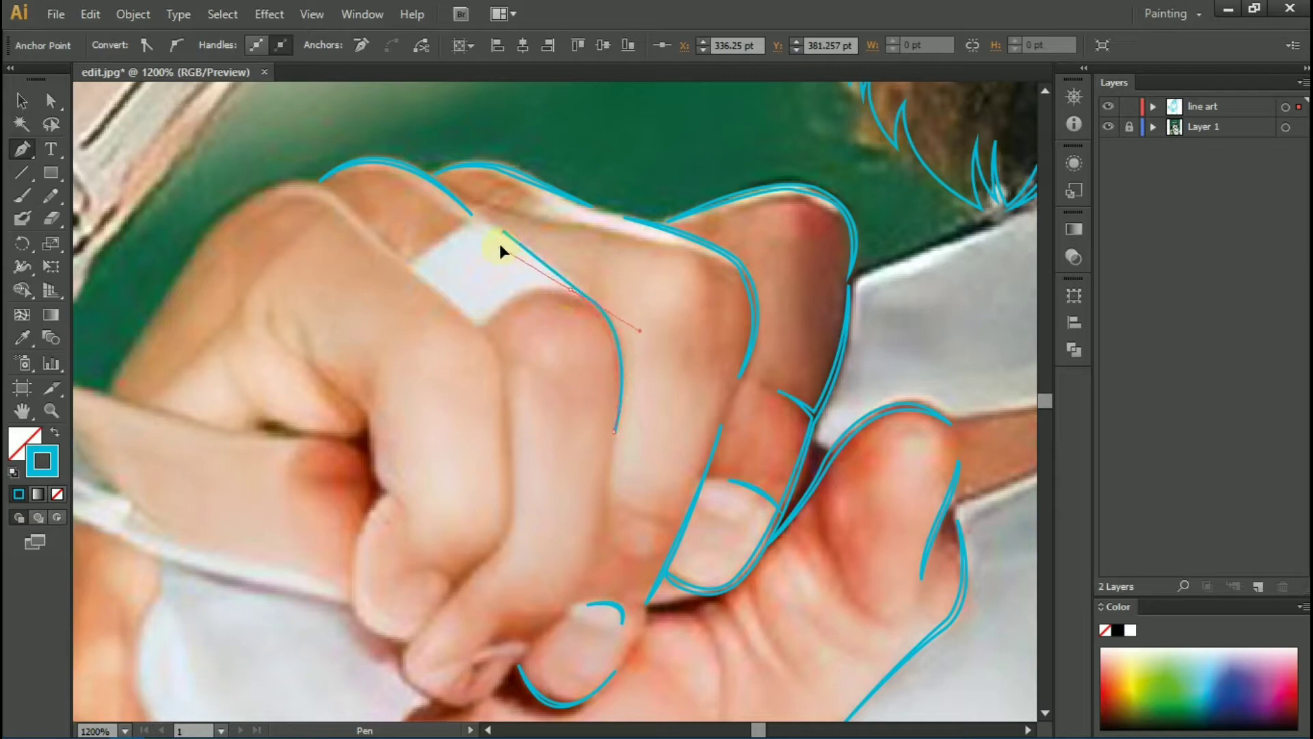
ctrl+click(504, 234)
Step: Curve an outline along the finger and around its tip
click(607, 482)
drag(556, 621, 434, 701)
scroll(433, 702, down, 3)
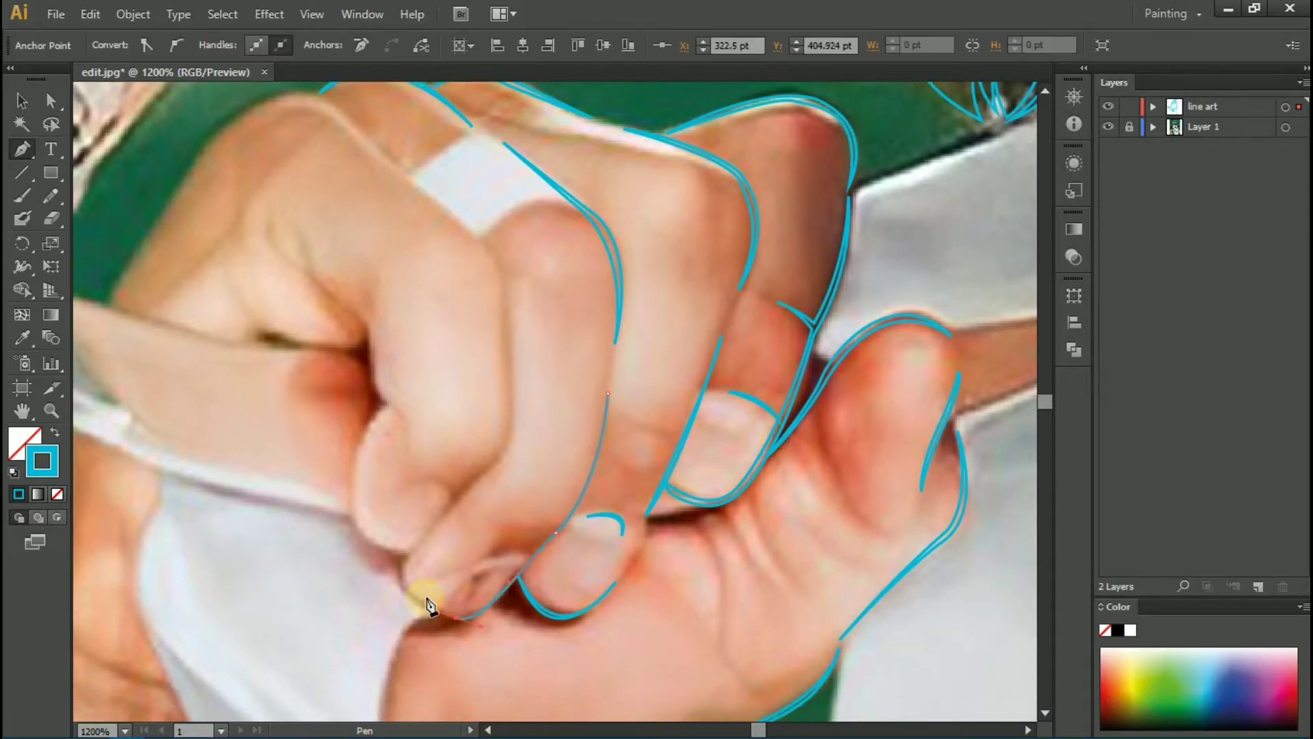
drag(408, 567, 413, 596)
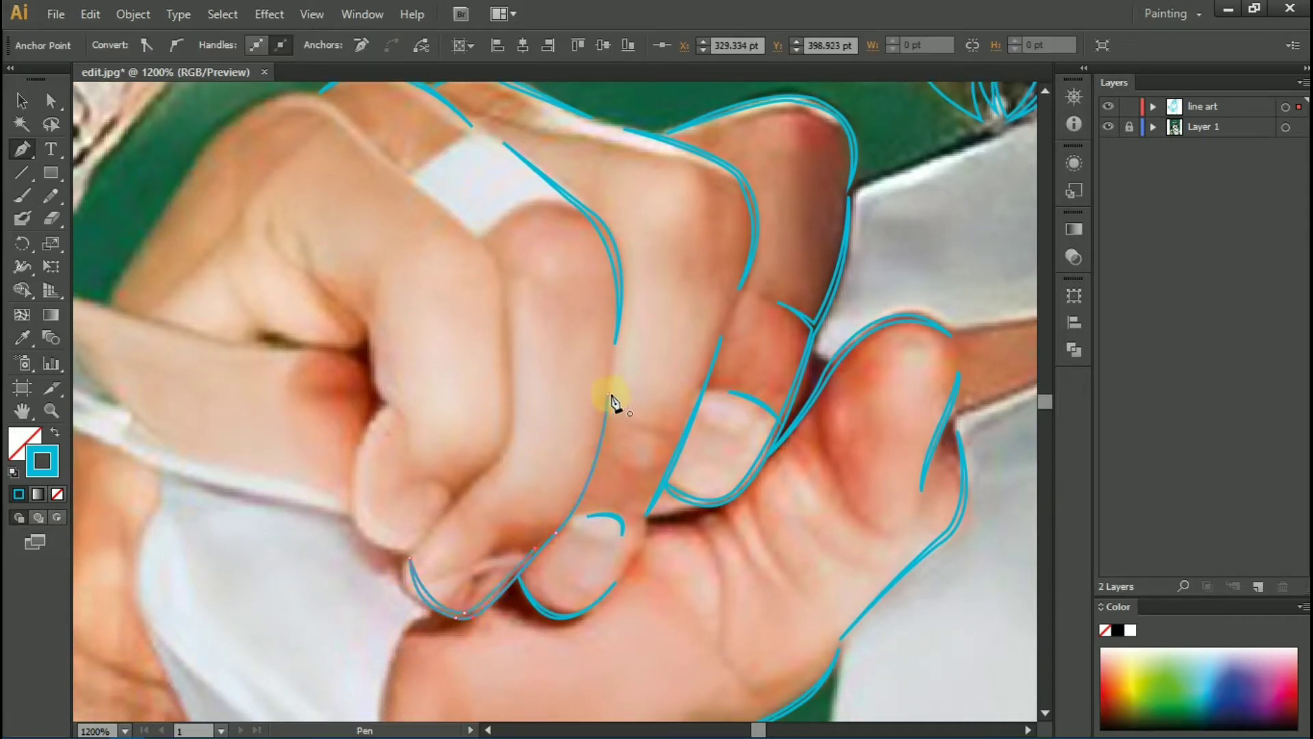
Step: Outline the fist's upper-left edge down to the wrist
ctrl+click(522, 554)
scroll(239, 444, up, 2)
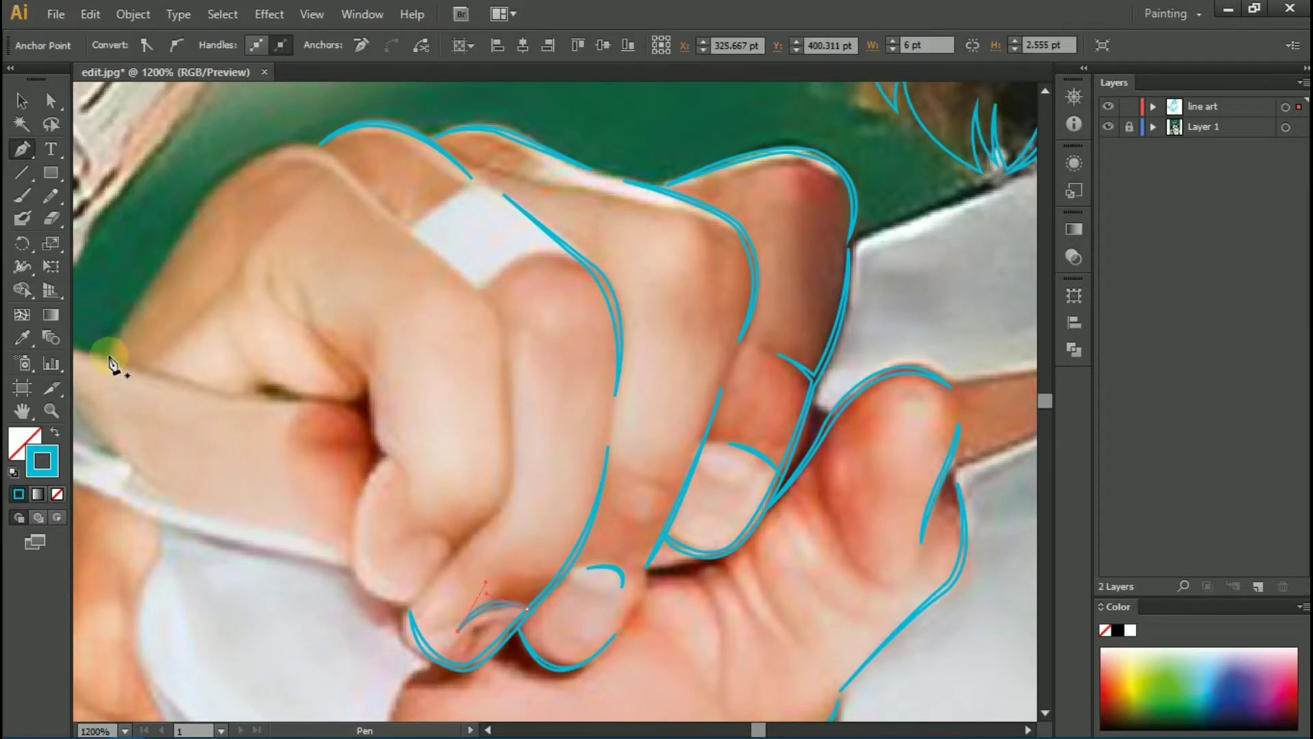
click(109, 356)
click(162, 265)
drag(204, 195, 236, 162)
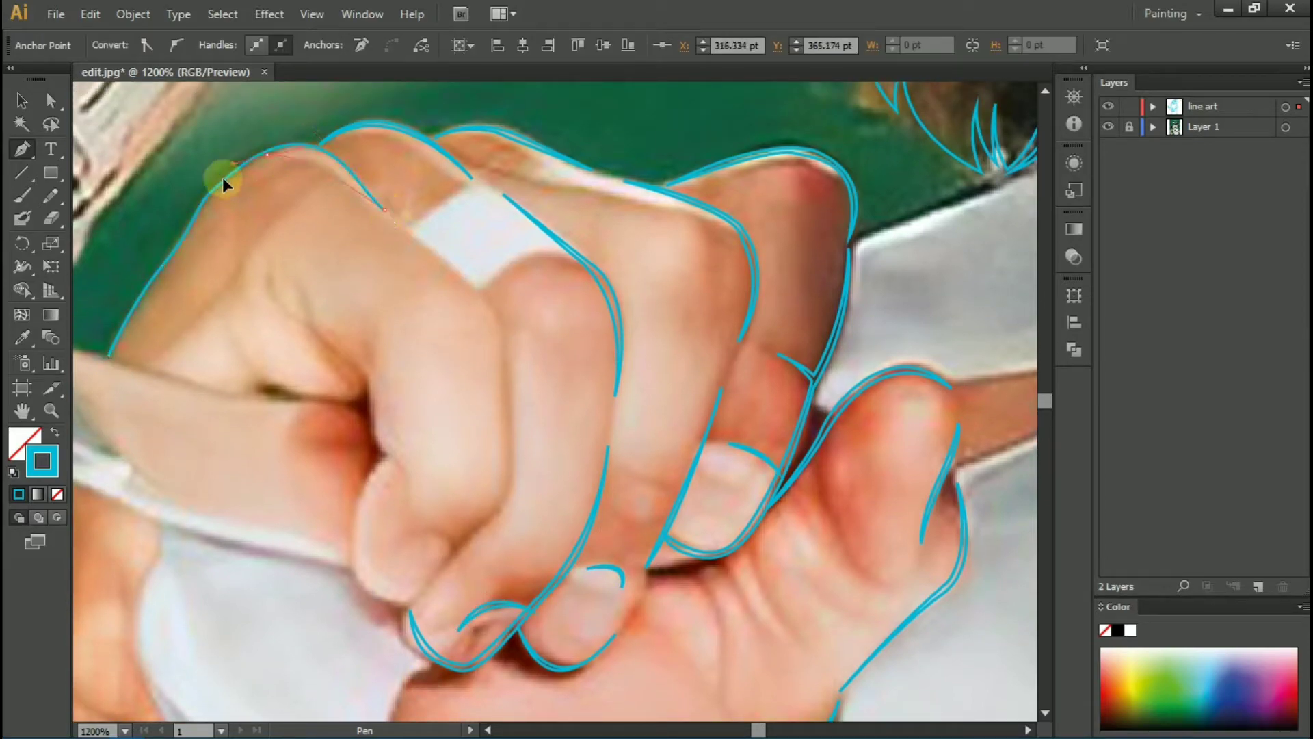
drag(319, 145, 328, 165)
ctrl+click(152, 281)
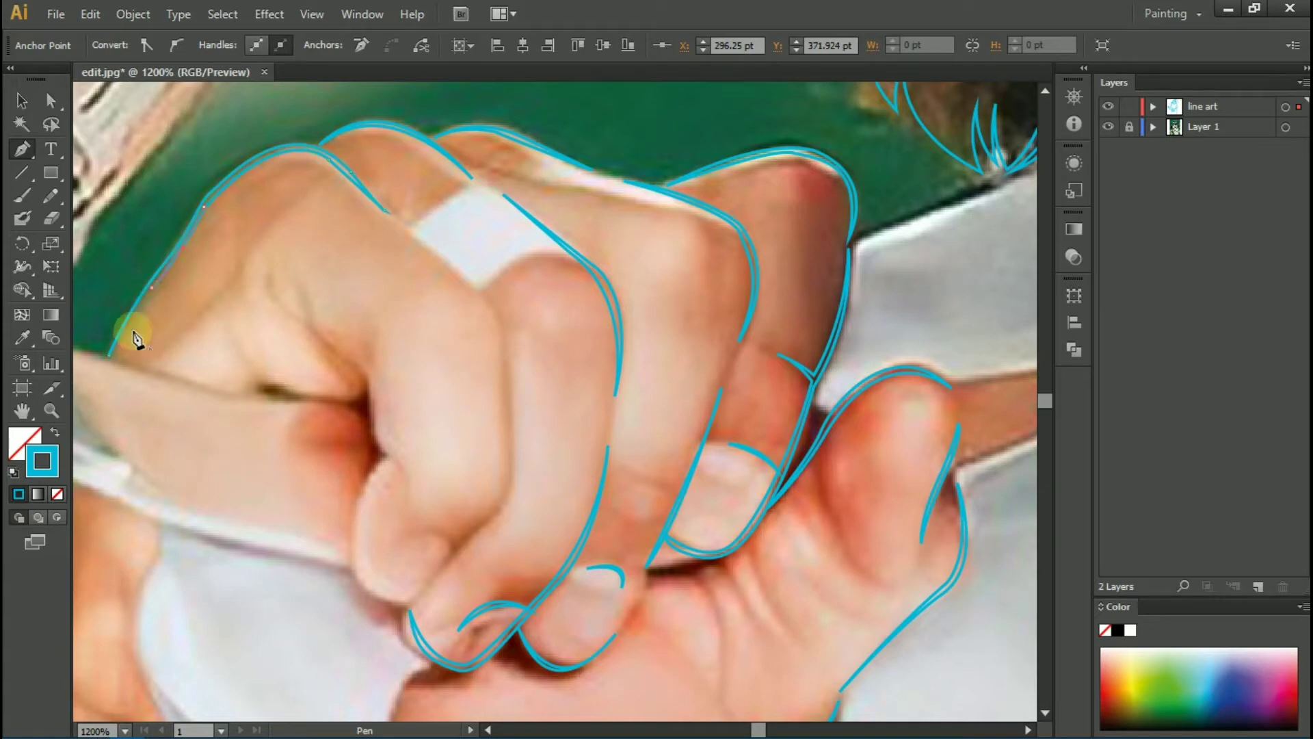
ctrl+click(272, 280)
Step: Draw a crease across the finger and a curved line down its side
click(366, 375)
ctrl+click(420, 469)
click(373, 327)
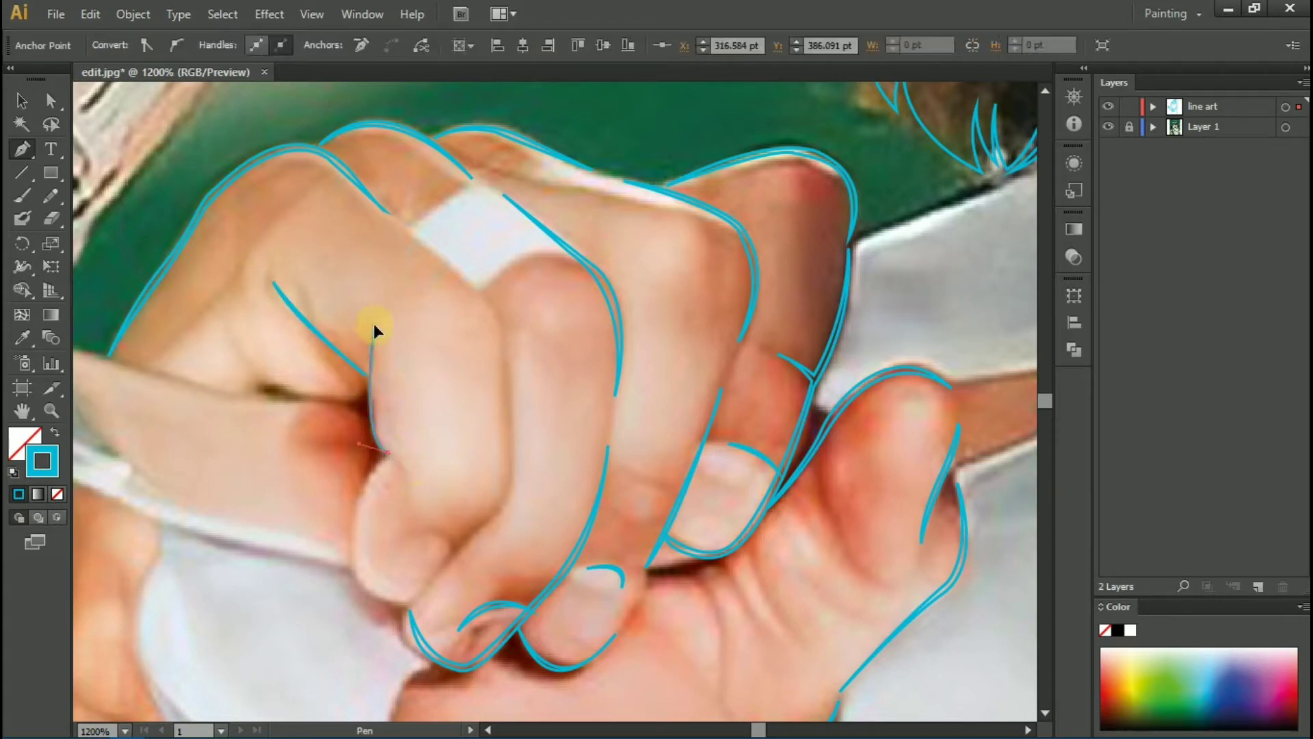
click(363, 434)
ctrl+click(412, 619)
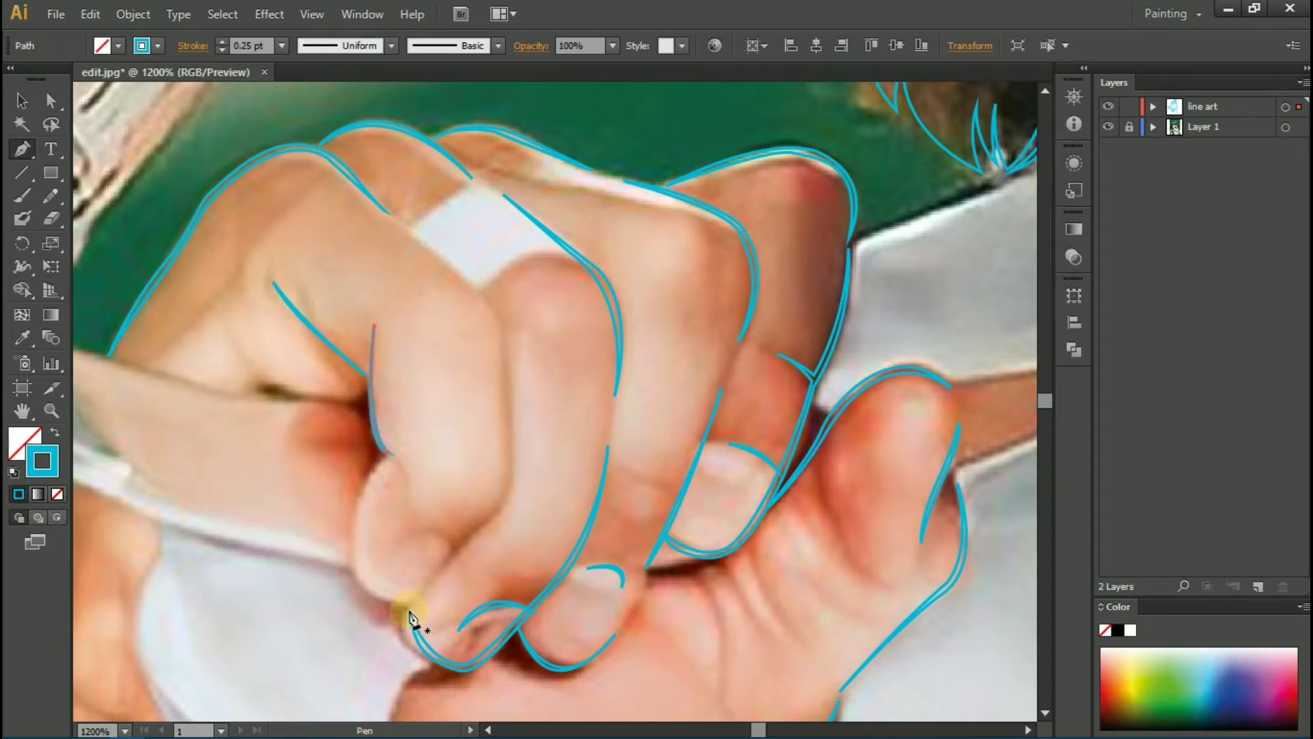
drag(432, 364, 481, 301)
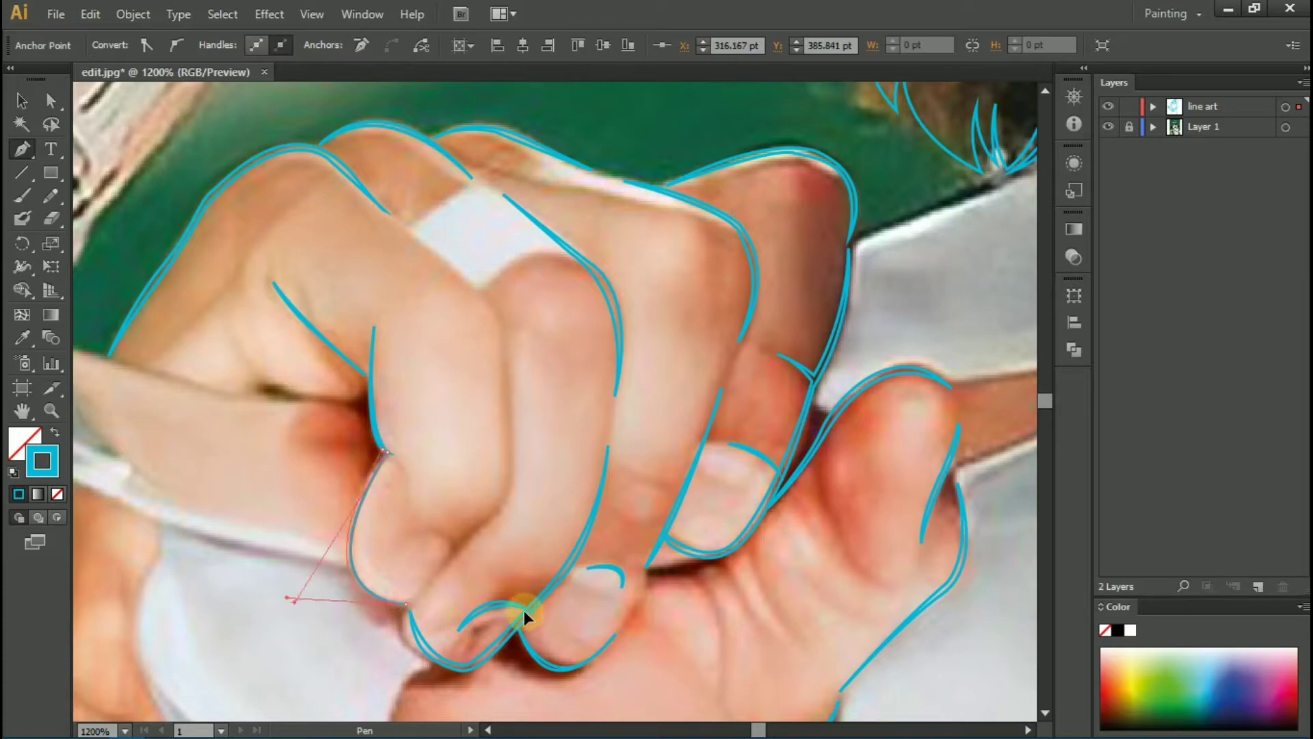
Step: Draw lines along the middle finger and around the lower finger
click(436, 255)
drag(505, 354, 512, 418)
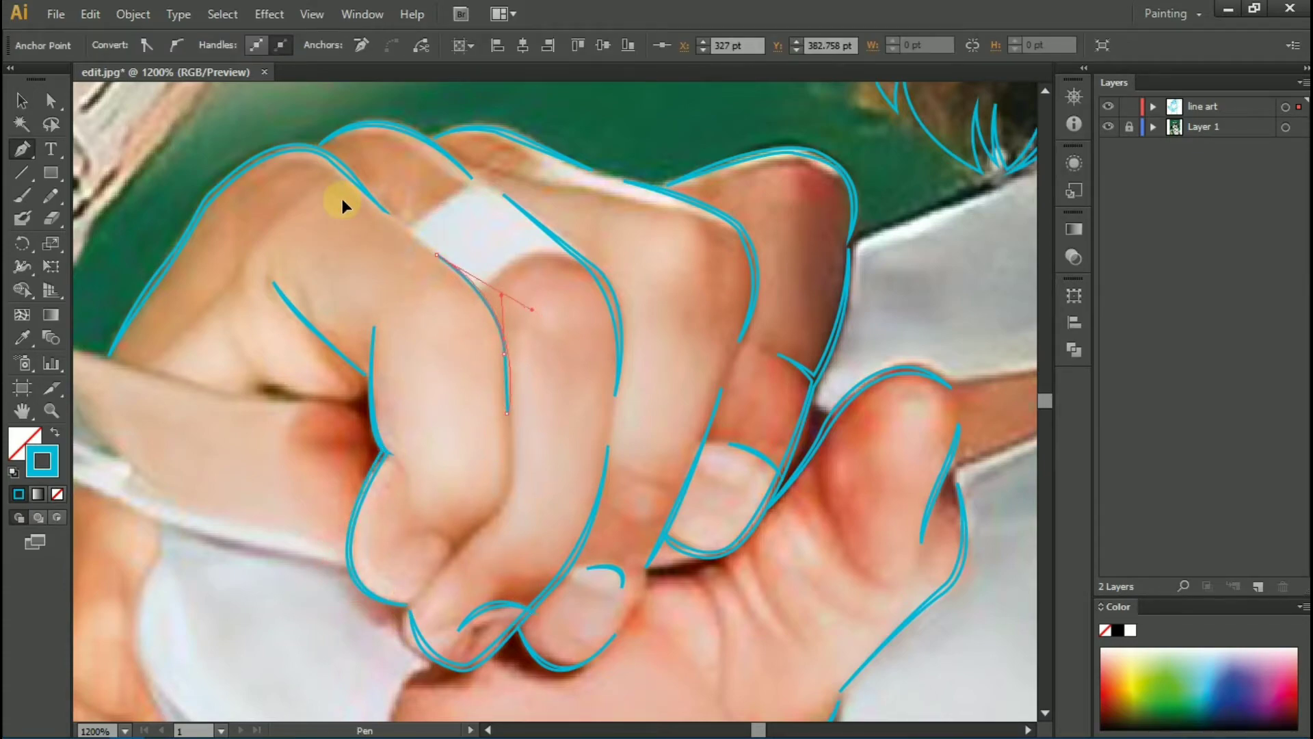
ctrl+click(496, 318)
click(509, 448)
mouse_move(458, 544)
mouse_down()
mouse_move(420, 567)
mouse_move(453, 560)
mouse_up()
click(509, 451)
Step: Outline the fingernail and the white band wrapped around the finger
click(381, 560)
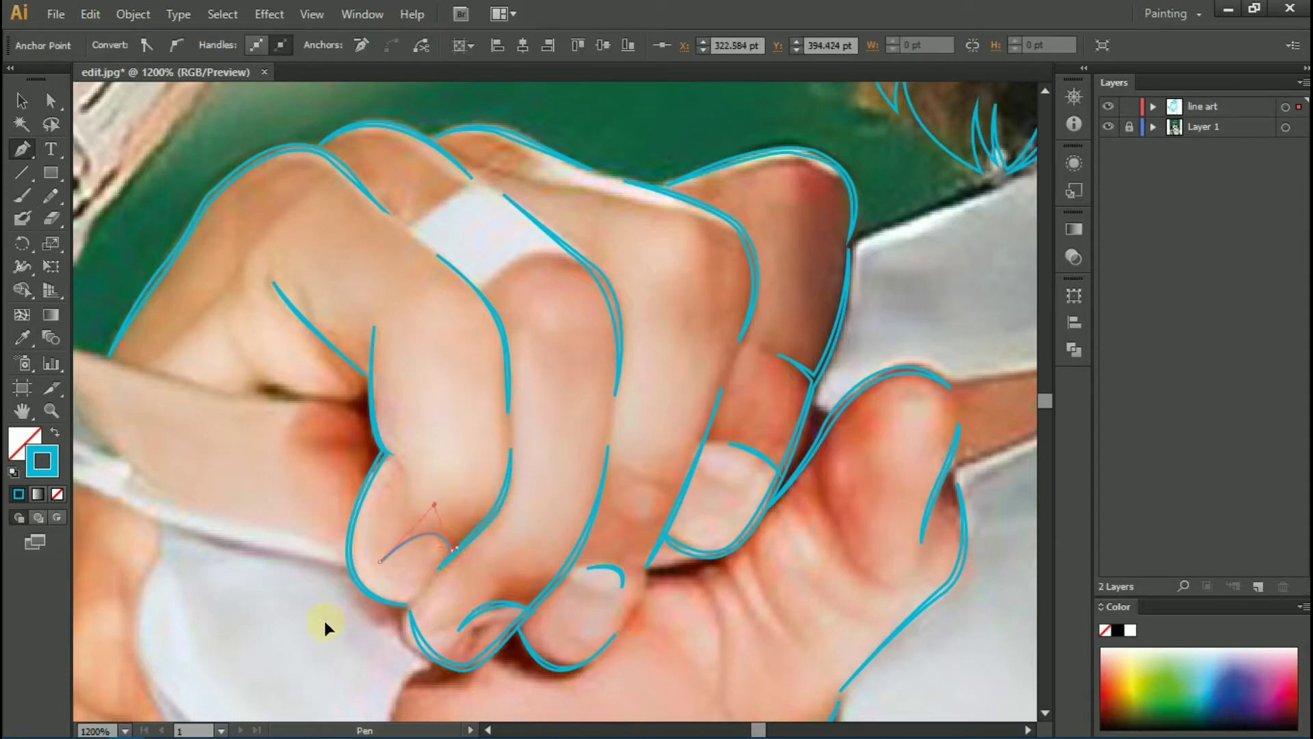
ctrl+click(436, 608)
drag(457, 655, 470, 662)
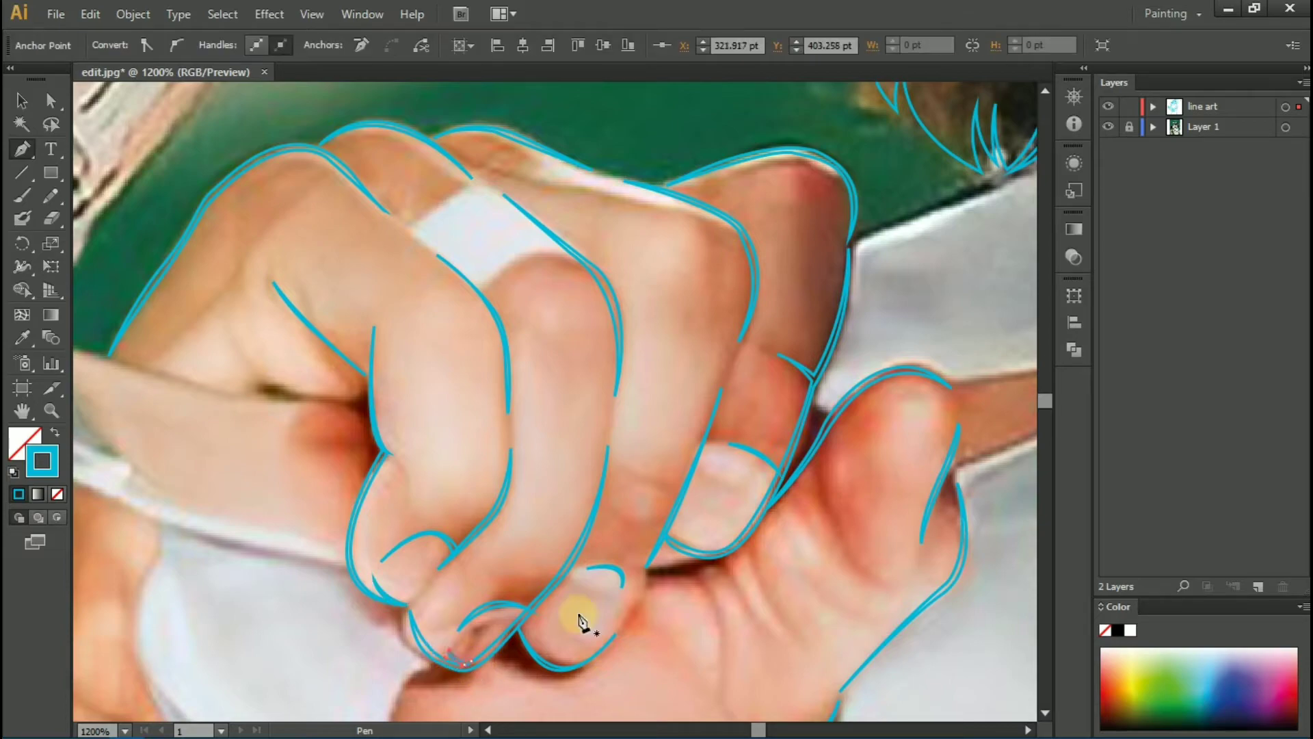
click(540, 632)
drag(571, 667, 581, 673)
click(484, 280)
drag(571, 254, 628, 274)
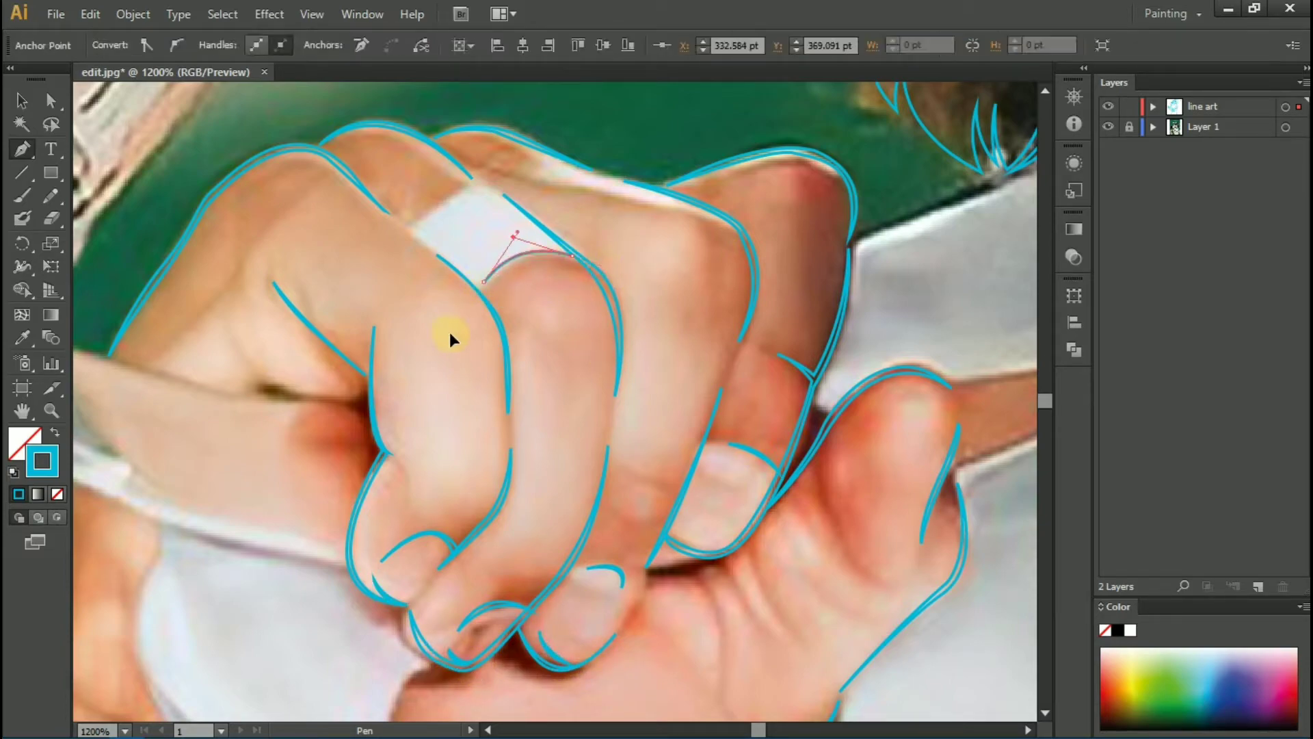
click(410, 226)
Step: Trace a curved crease line across the fist
click(504, 197)
ctrl+click(381, 292)
click(228, 340)
drag(299, 391, 449, 370)
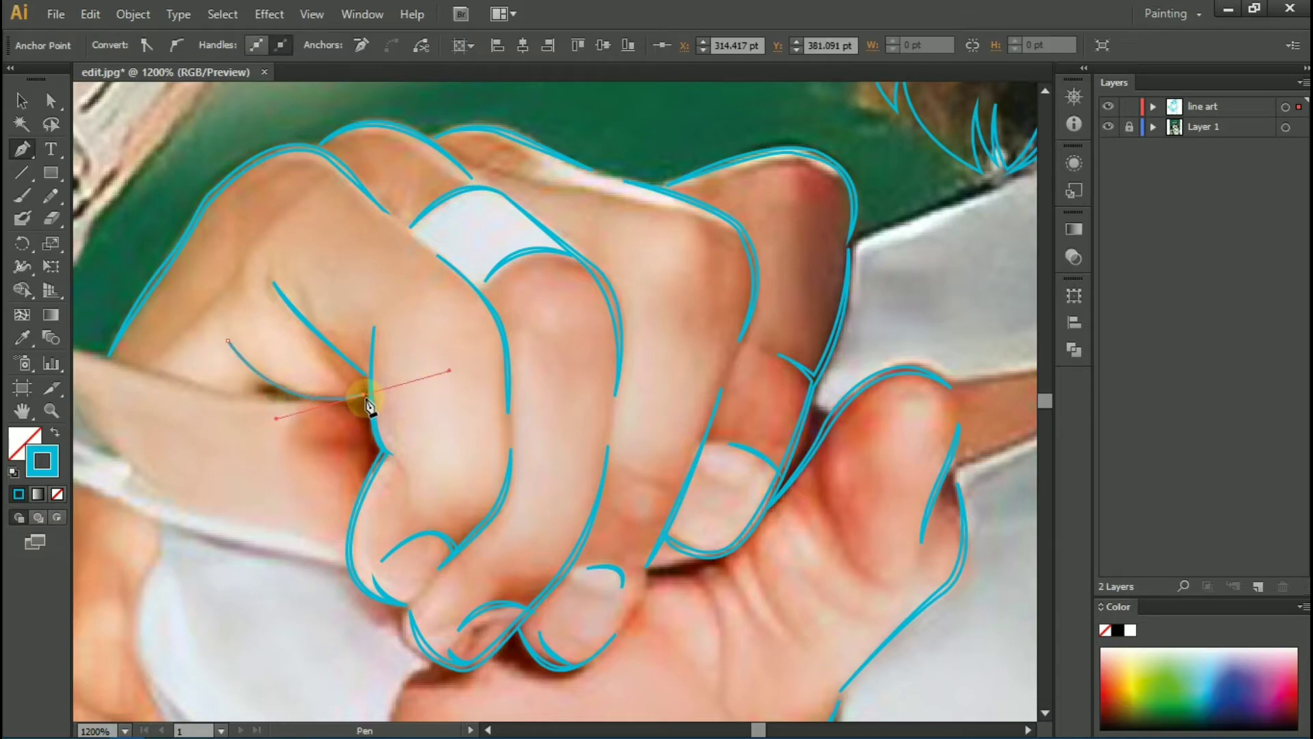
ctrl+click(142, 217)
scroll(109, 446, down, 5)
scroll(109, 445, left, 4)
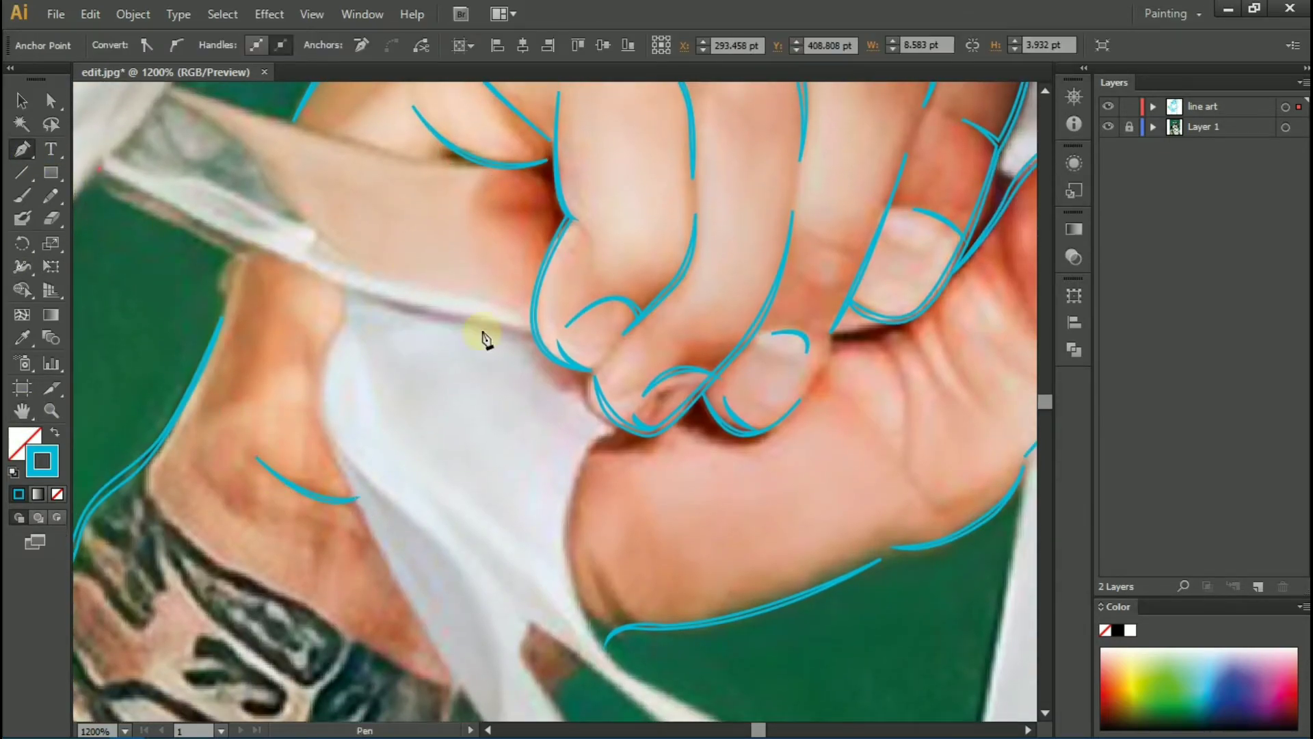
Step: Curve a ribbon edge outline from the neck toward the fist
drag(533, 329, 753, 350)
scroll(144, 196, up, 3)
scroll(143, 195, left, 4)
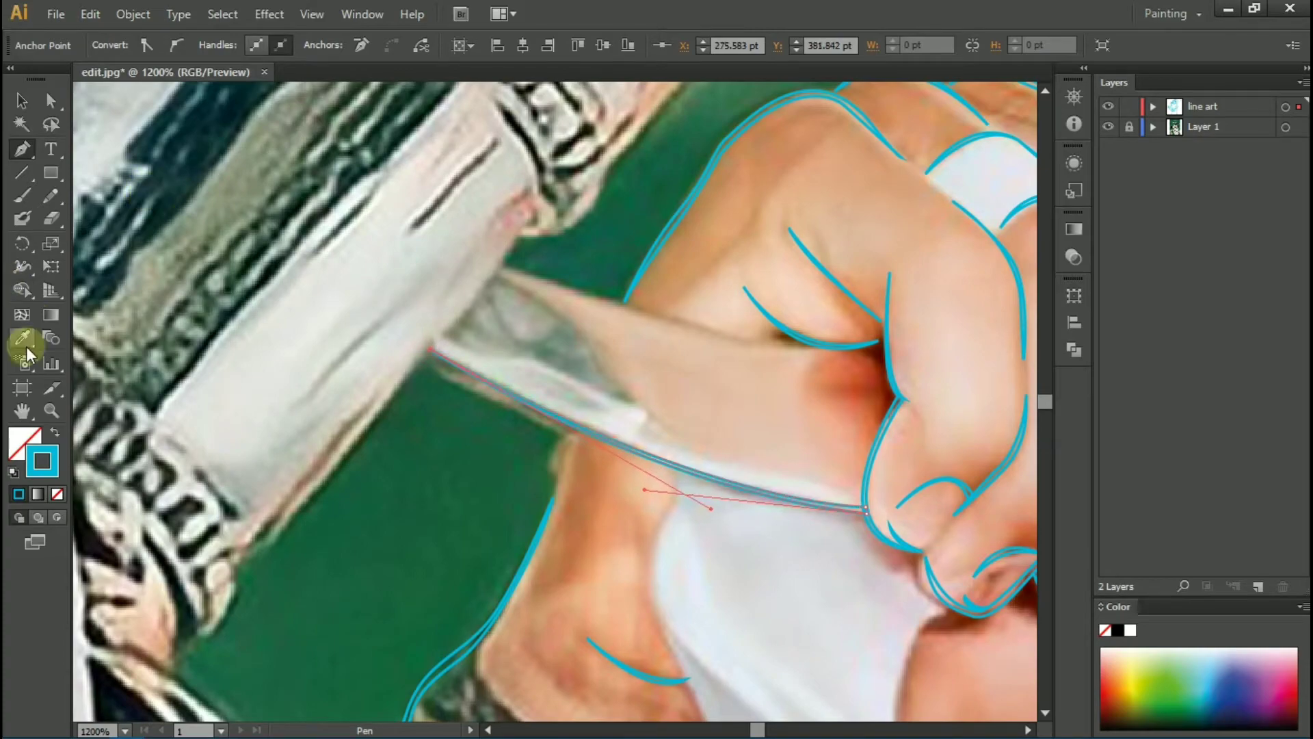
scroll(26, 346, right, 3)
ctrl+click(294, 263)
drag(616, 346, 694, 363)
scroll(101, 163, down, 3)
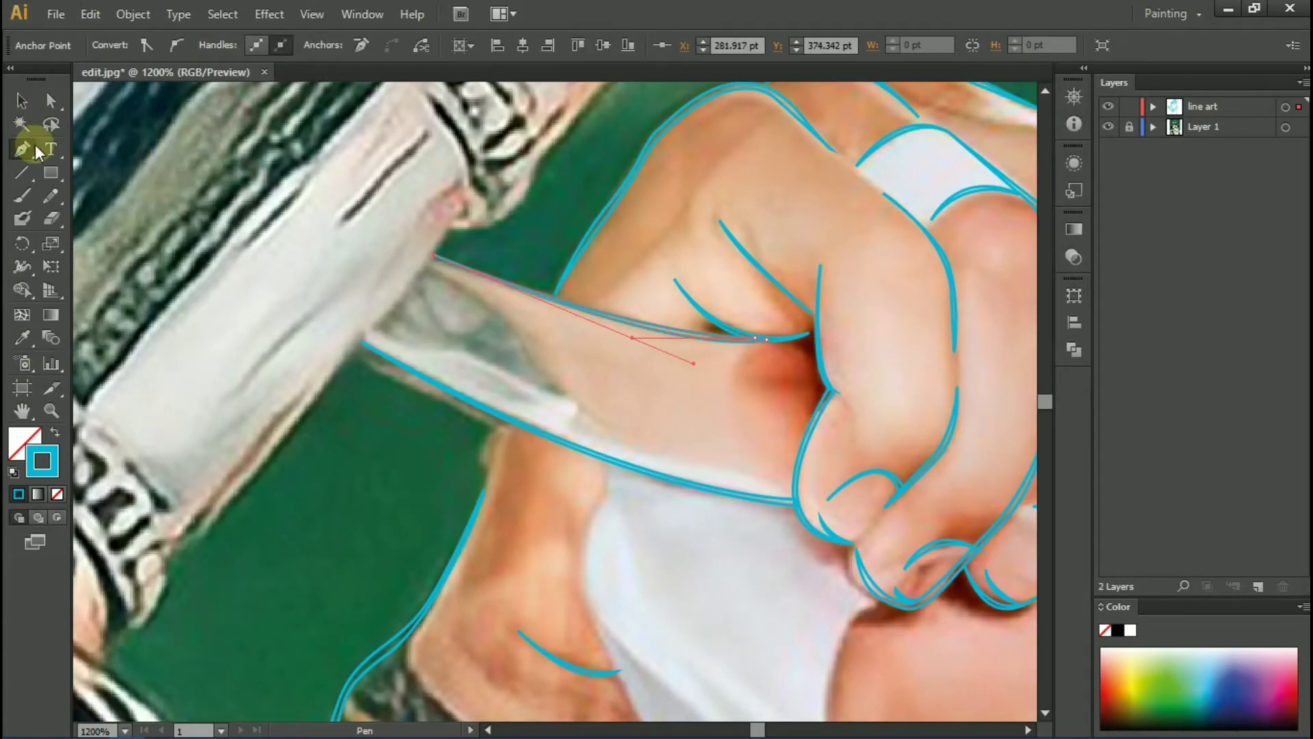
scroll(630, 492, up, 5)
scroll(630, 492, up, 2)
Step: Anchor the ribbon path at its corner near the neck and finish it
ctrl+click(478, 253)
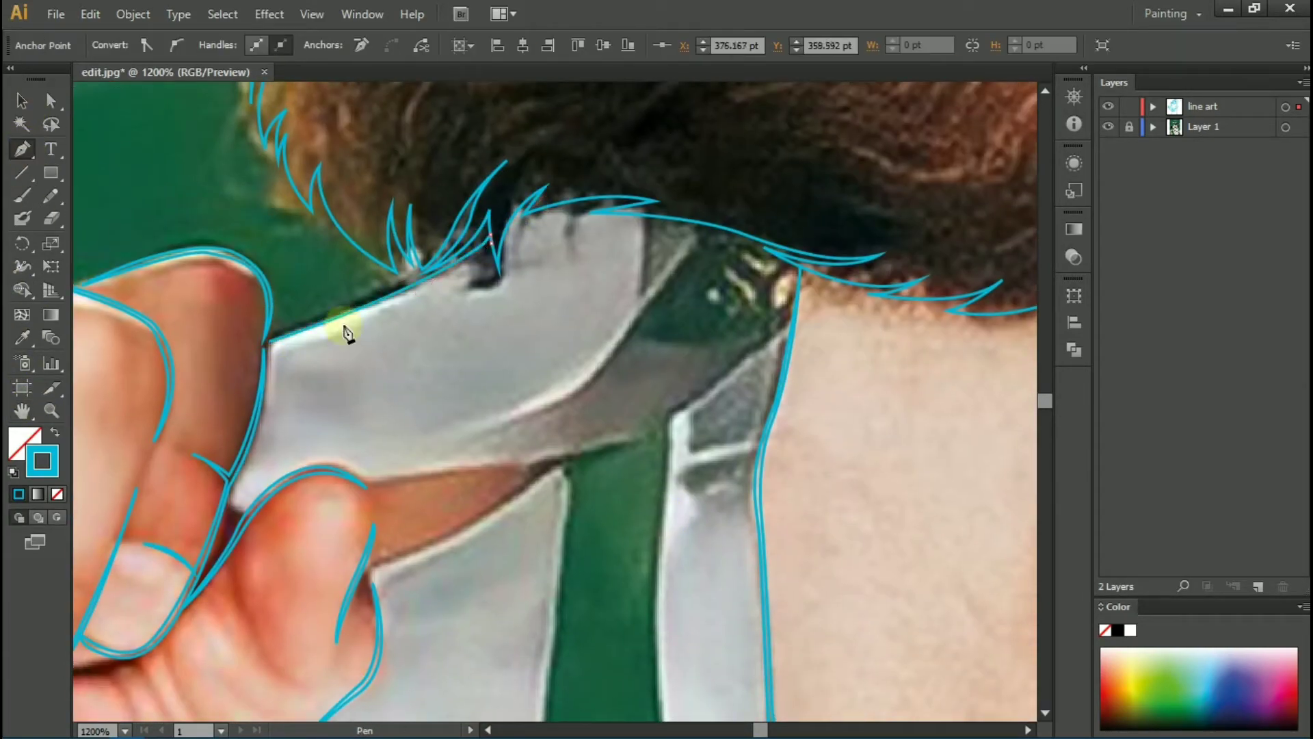
click(269, 340)
key(ctrl+minus)
scroll(367, 444, down, 2)
scroll(367, 445, up, 2)
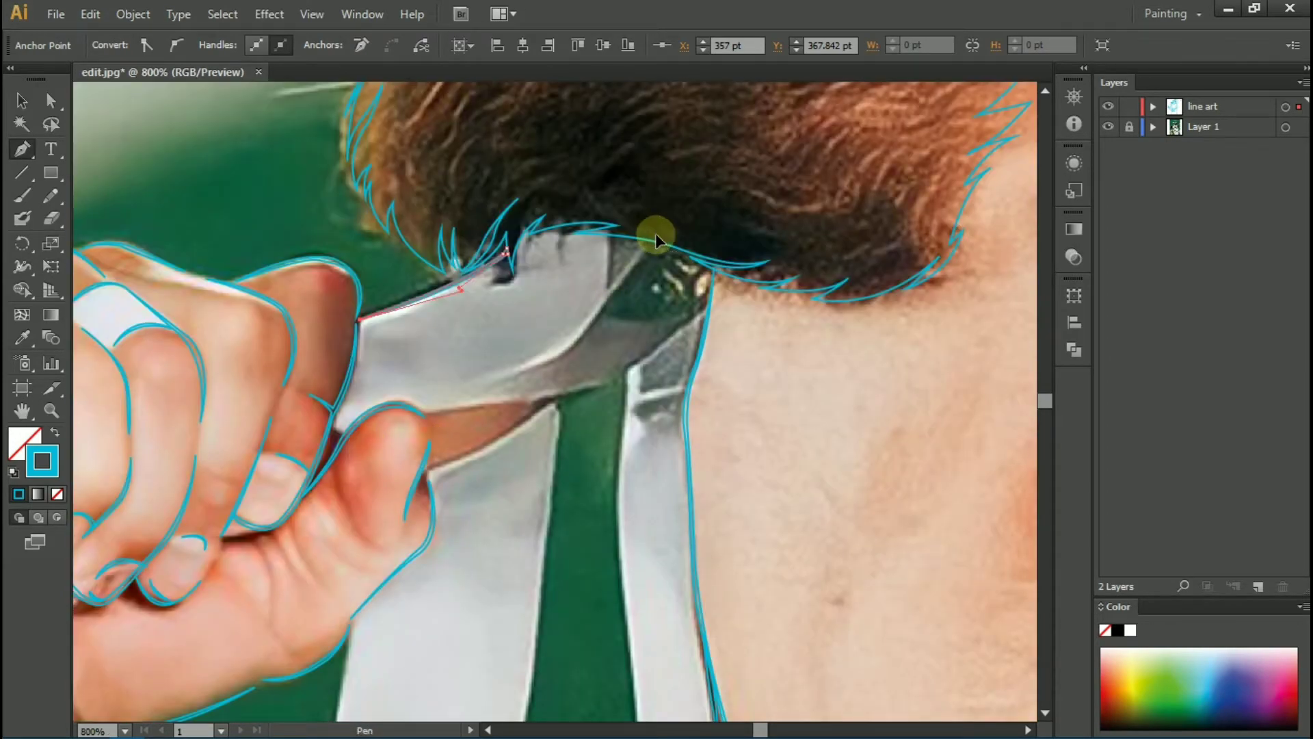
ctrl+click(383, 434)
Step: Trace the ribbon's upper edge under the hair toward the neck
click(498, 379)
click(655, 236)
ctrl+click(706, 316)
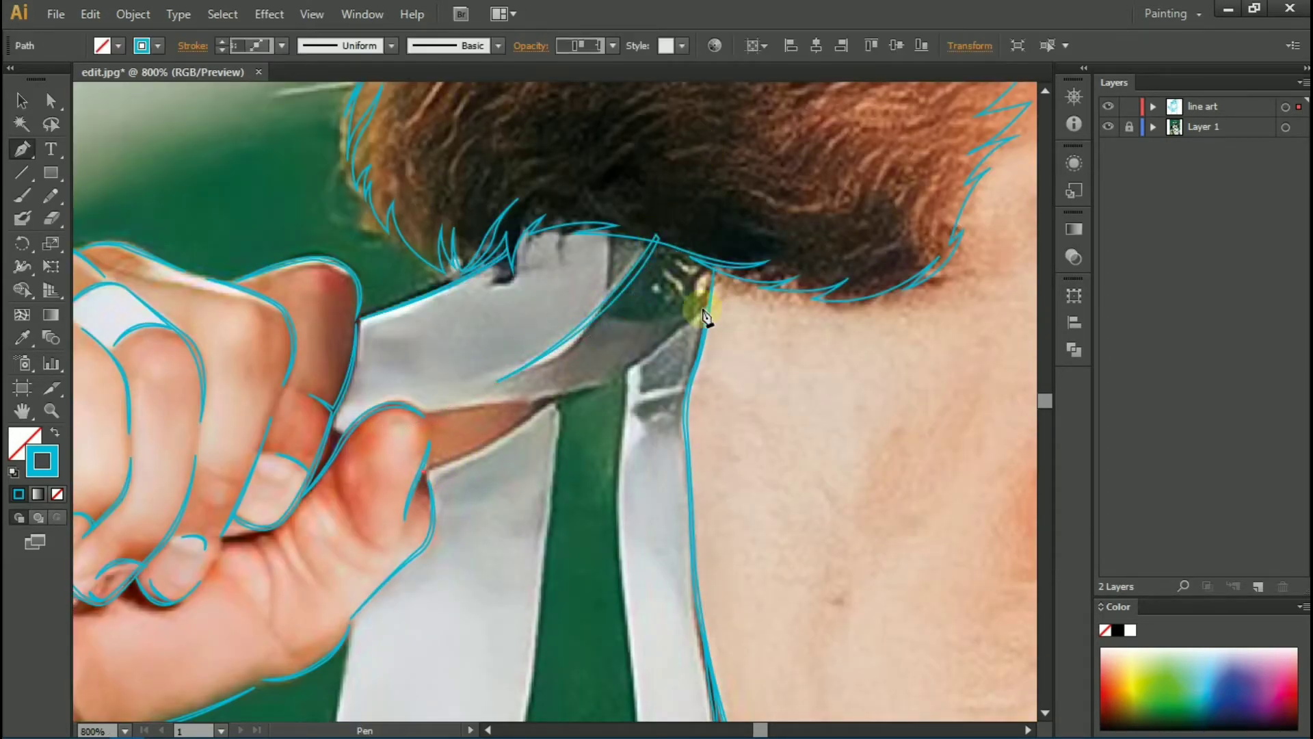
drag(421, 471, 269, 513)
scroll(399, 474, down, 3)
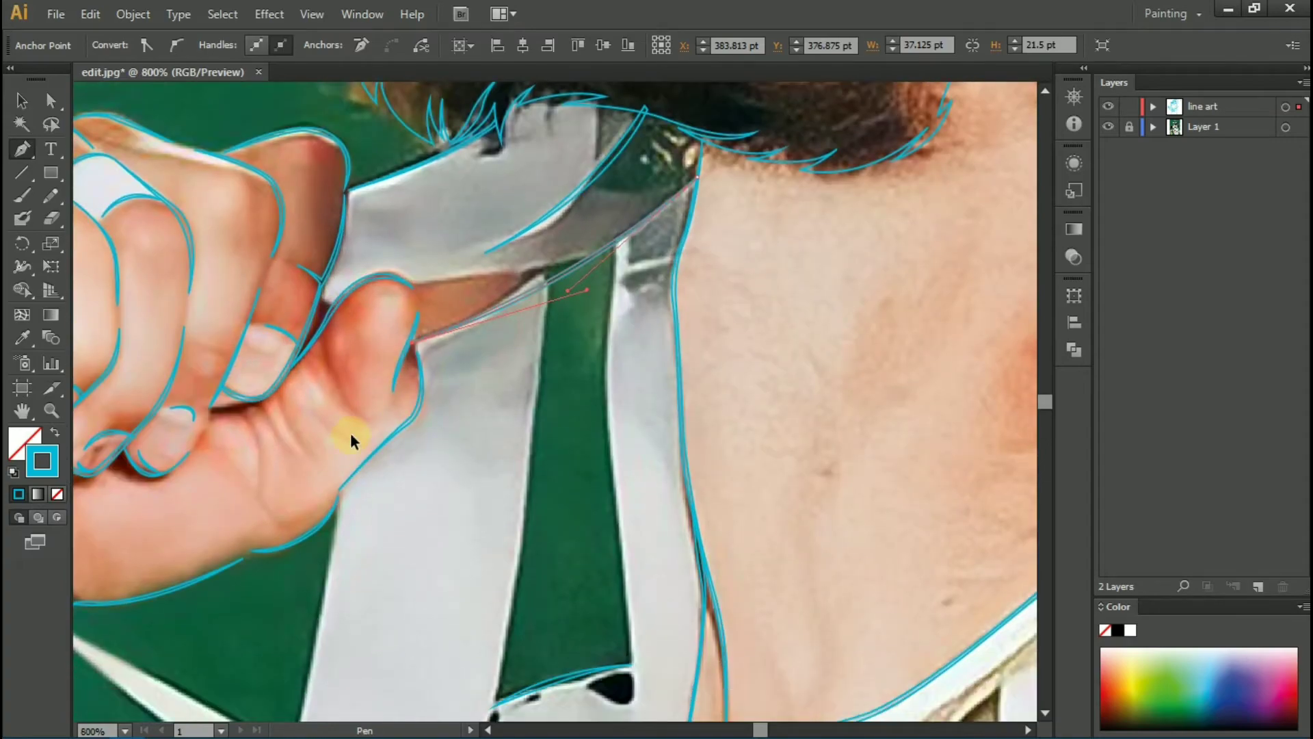
Step: Preview the line art with the photo hidden and the selected path's fill set to none
key(ctrl+minus)
key(ctrl+minus)
key(ctrl+minus)
key(ctrl+minus)
key(v)
click(1285, 106)
key(ctrl+0)
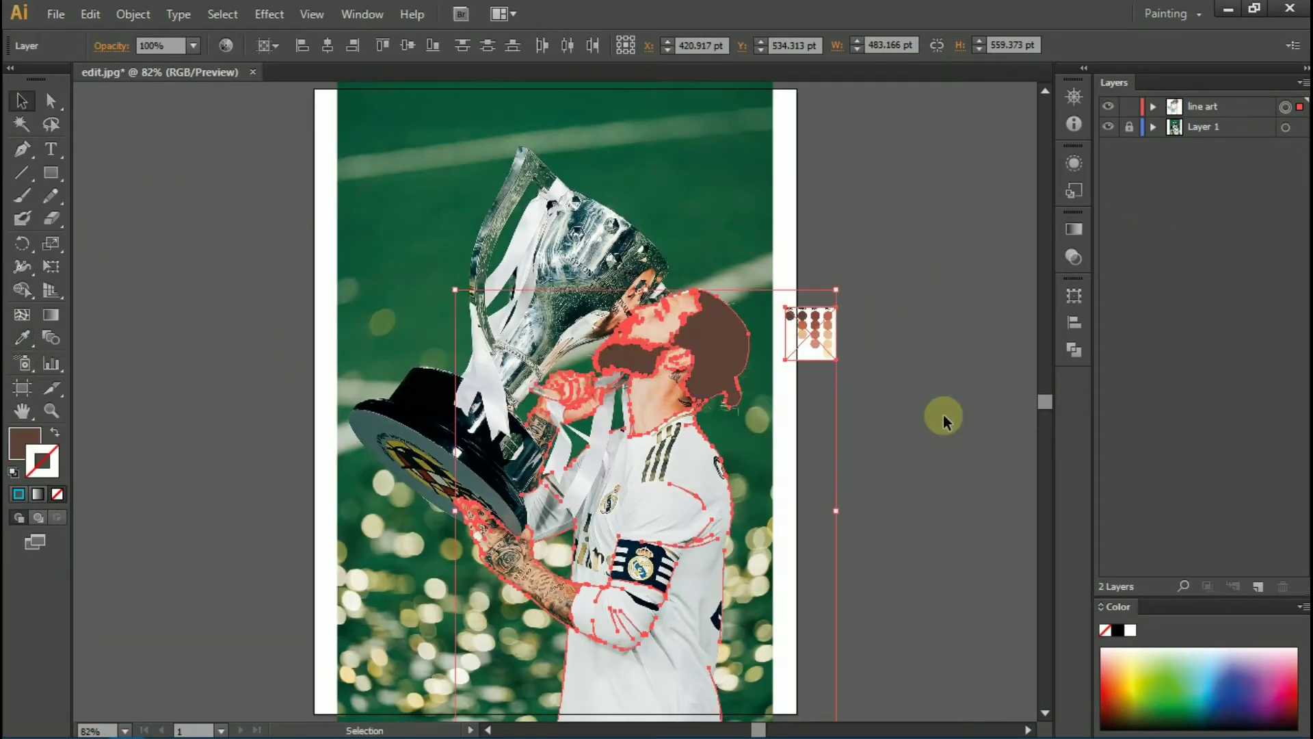
click(942, 415)
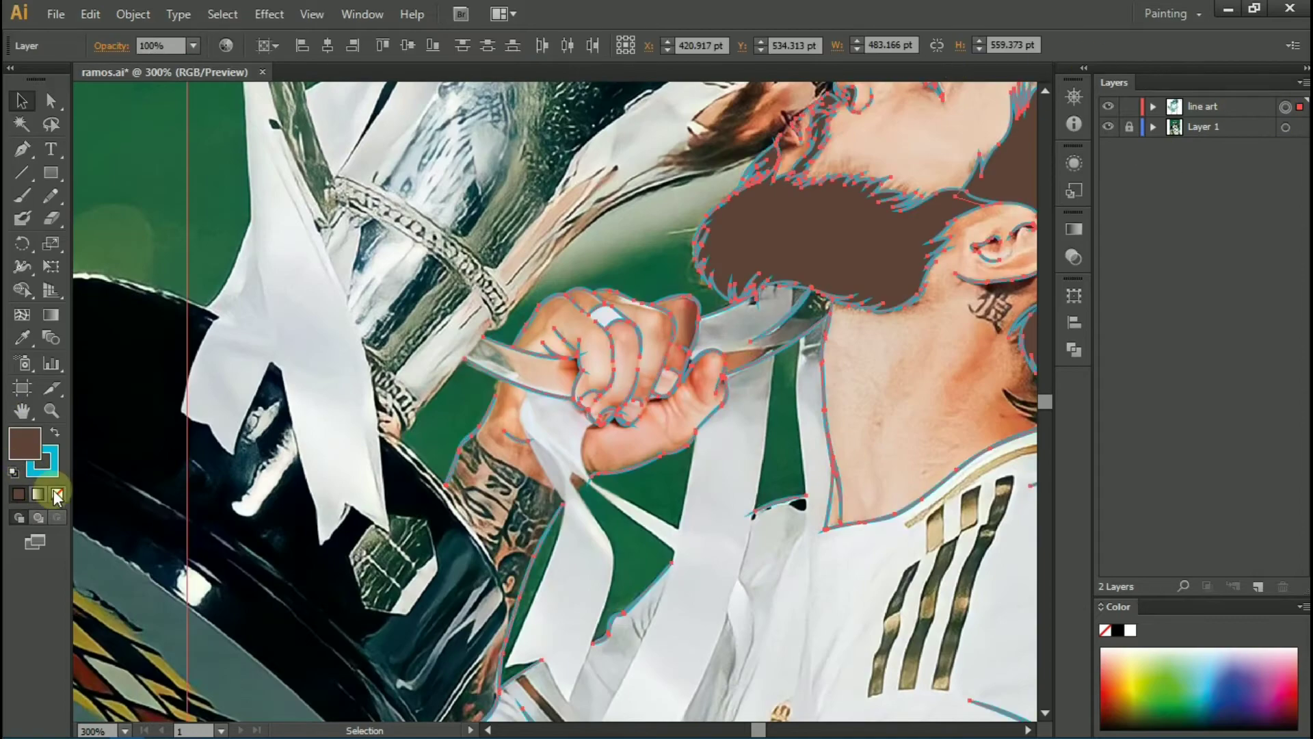
click(57, 495)
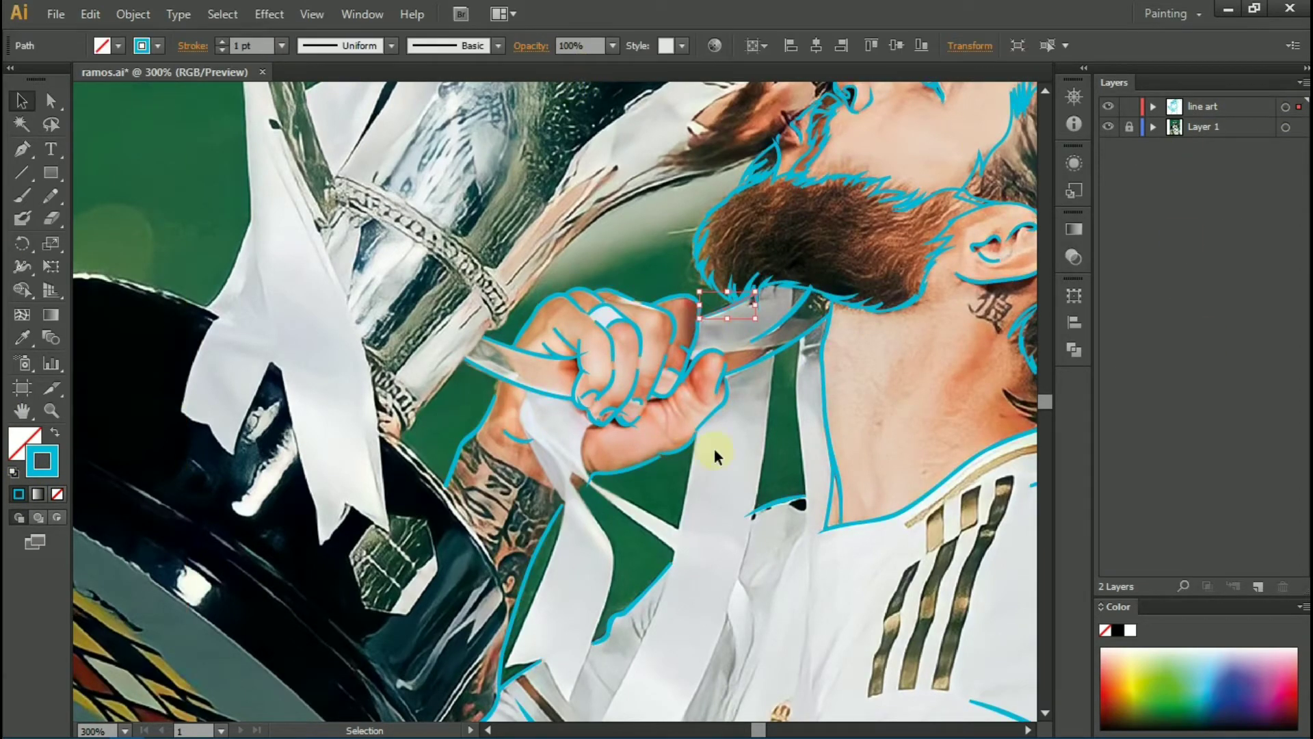
Step: Switch to the Pen tool and set the stroke weight to 0.25 pt
scroll(714, 448, down, 5)
scroll(633, 336, up, 2)
key(ctrl+a)
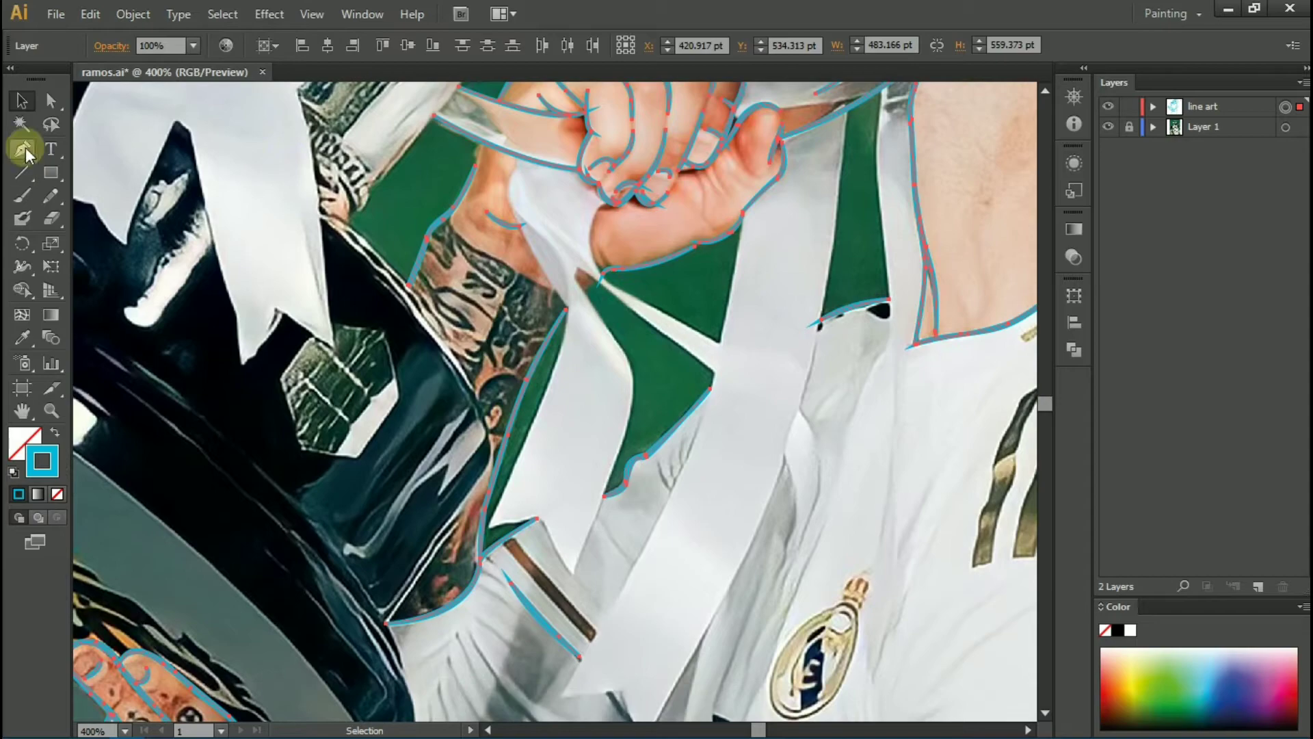
click(22, 149)
click(966, 224)
click(1226, 195)
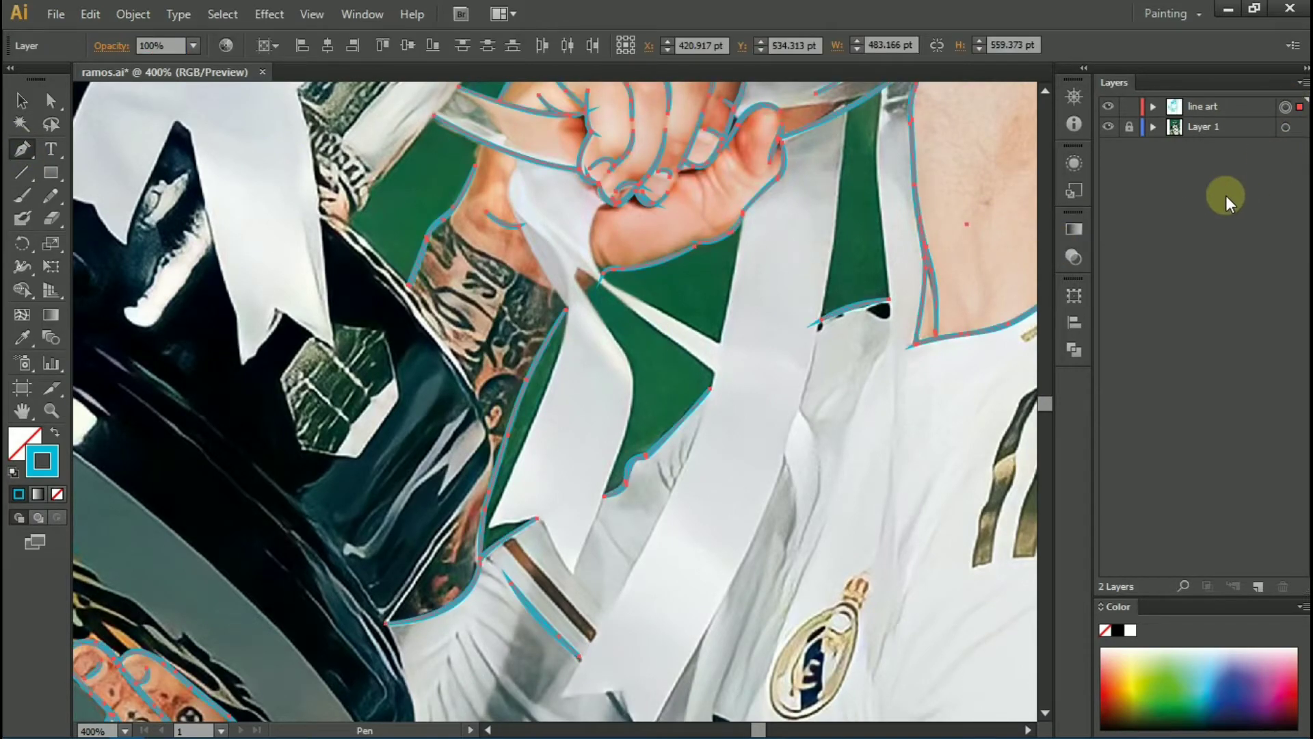
ctrl+click(694, 285)
scroll(805, 263, down, 1)
click(264, 55)
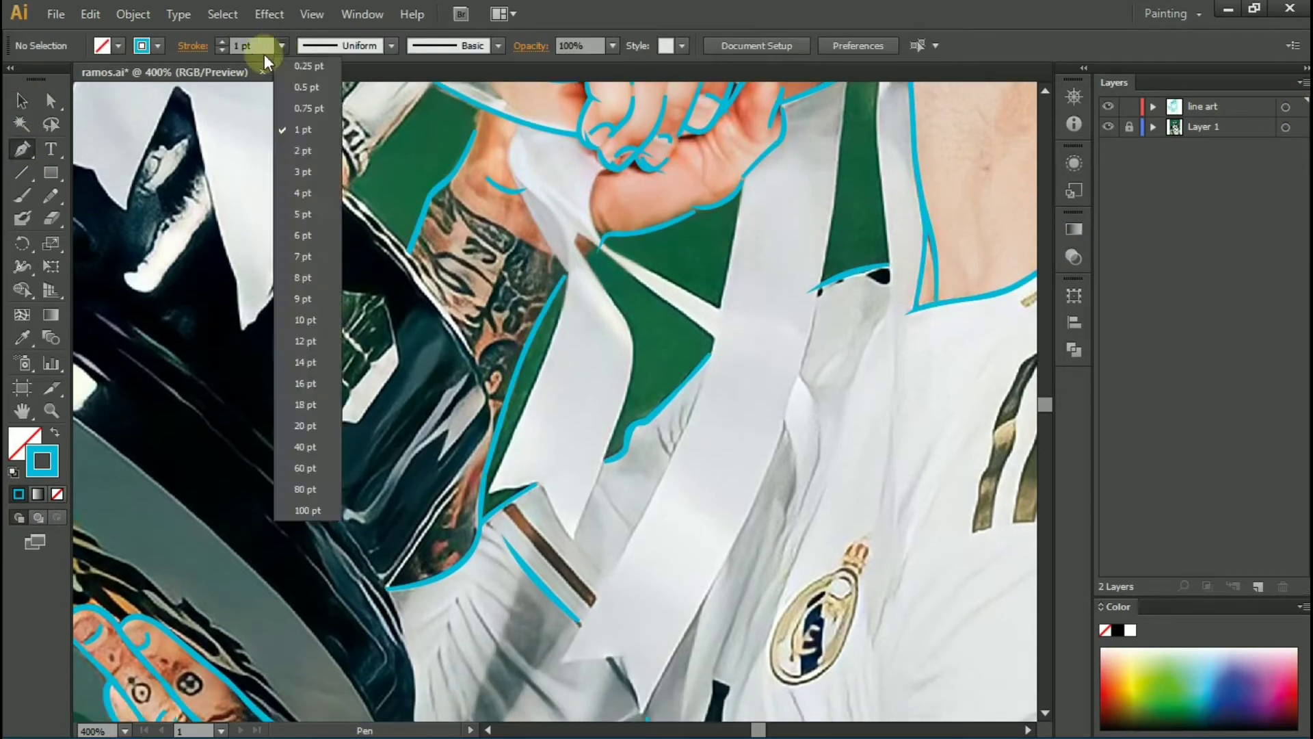
click(521, 130)
Step: Trace the hanging ribbon's edge beside the forearm down to its lower edge
click(520, 186)
scroll(547, 273, up, 2)
click(566, 333)
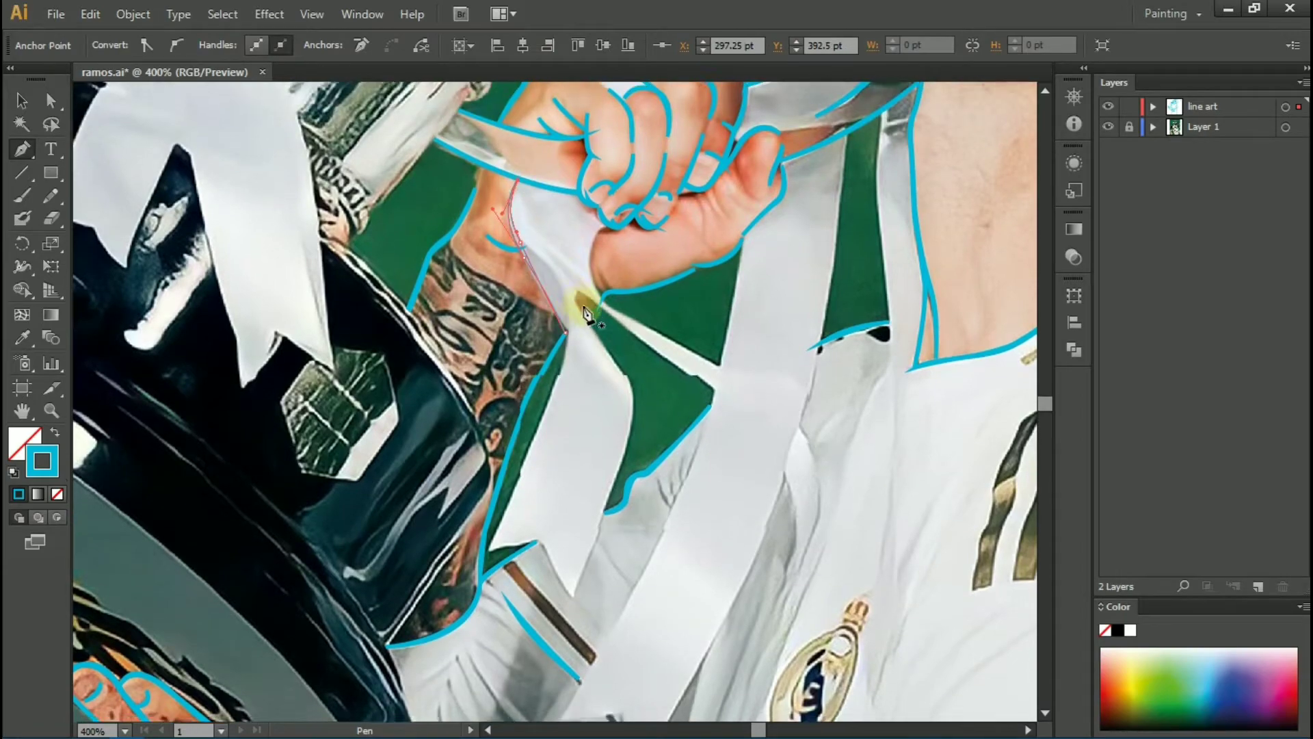
scroll(584, 315, down, 2)
drag(617, 292, 631, 313)
drag(571, 522, 539, 572)
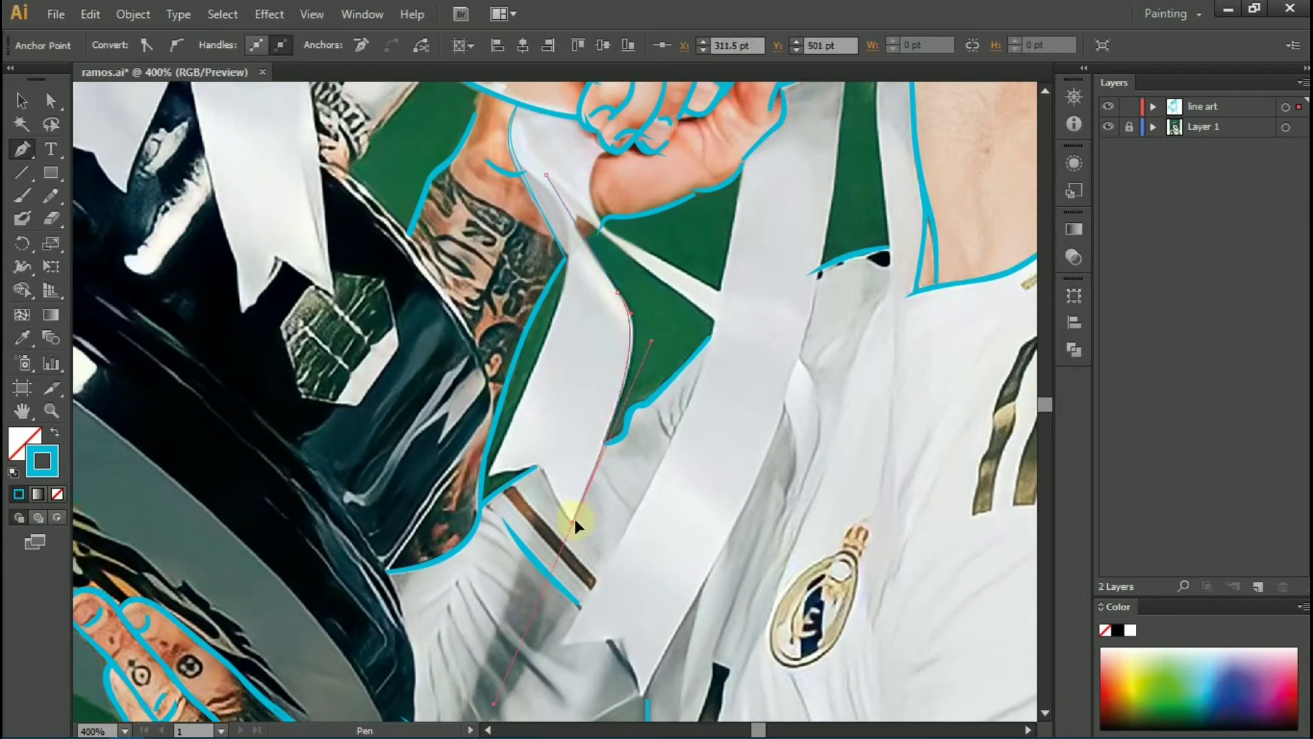
ctrl+click(635, 325)
scroll(514, 162, up, 6)
scroll(453, 405, down, 2)
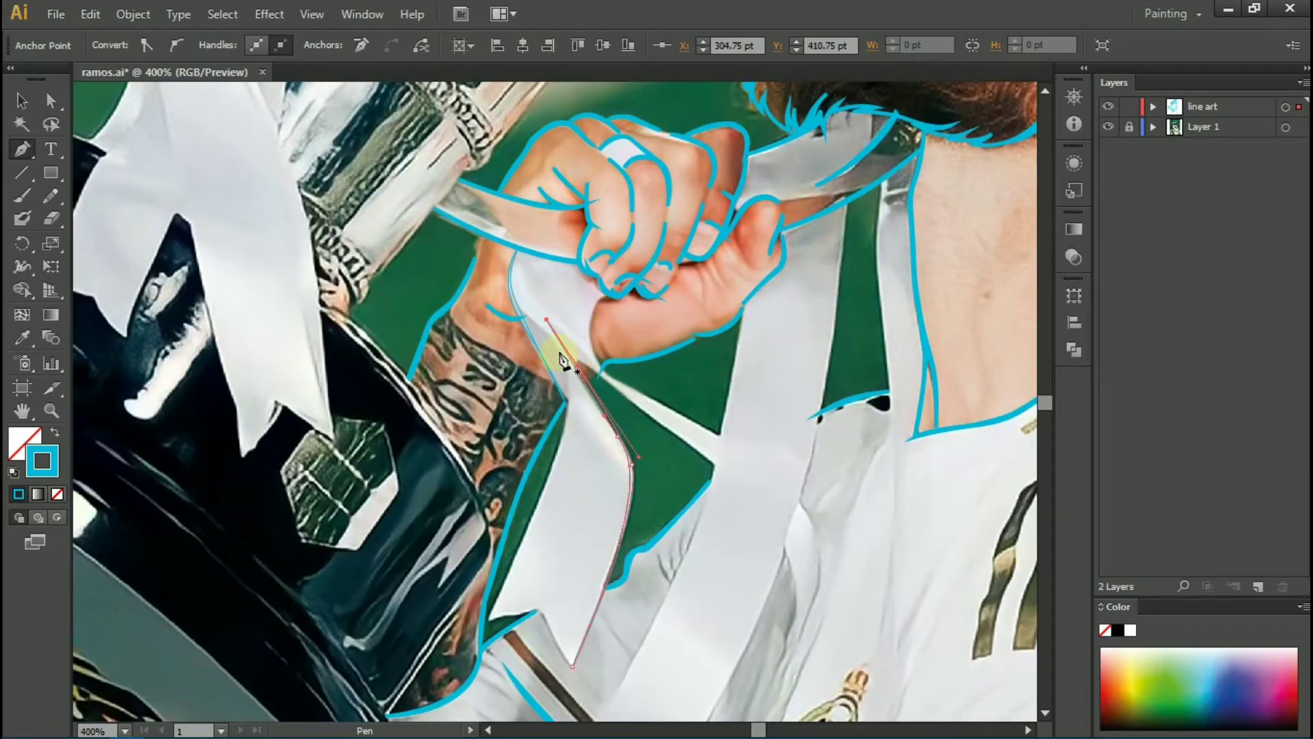
click(497, 624)
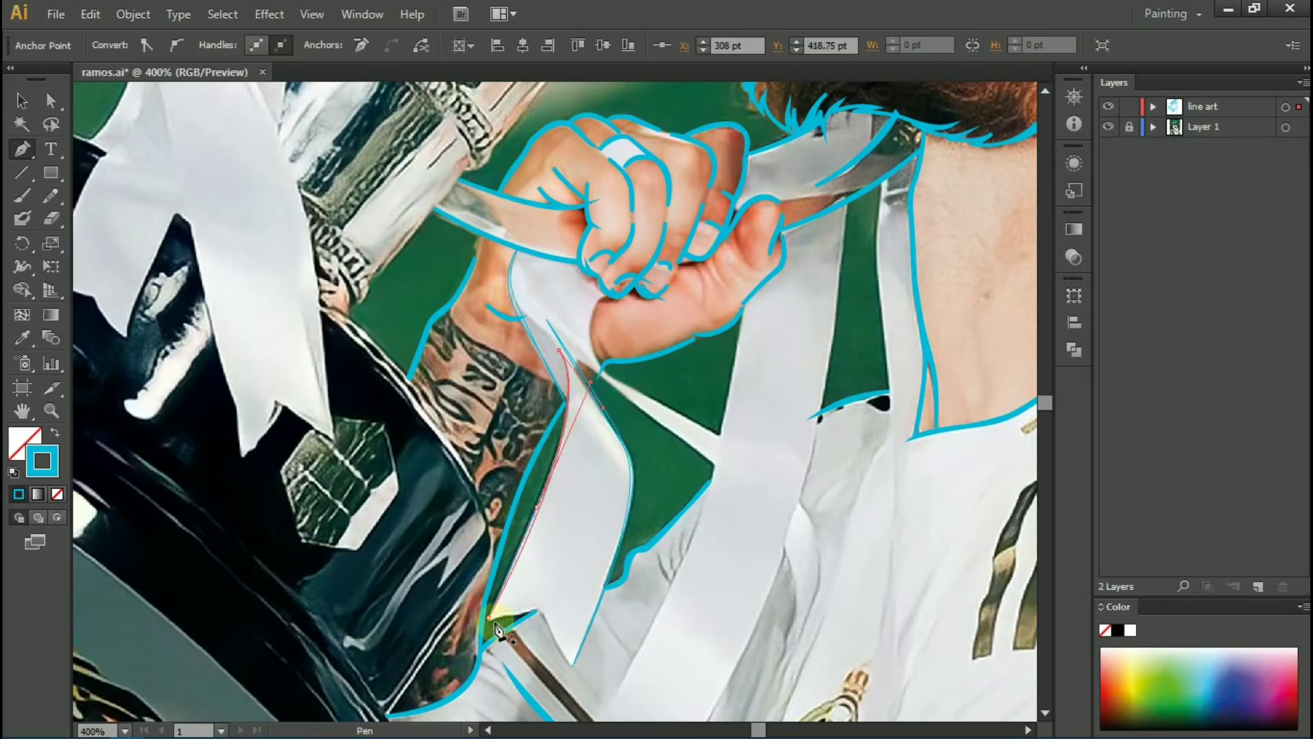
ctrl+click(577, 674)
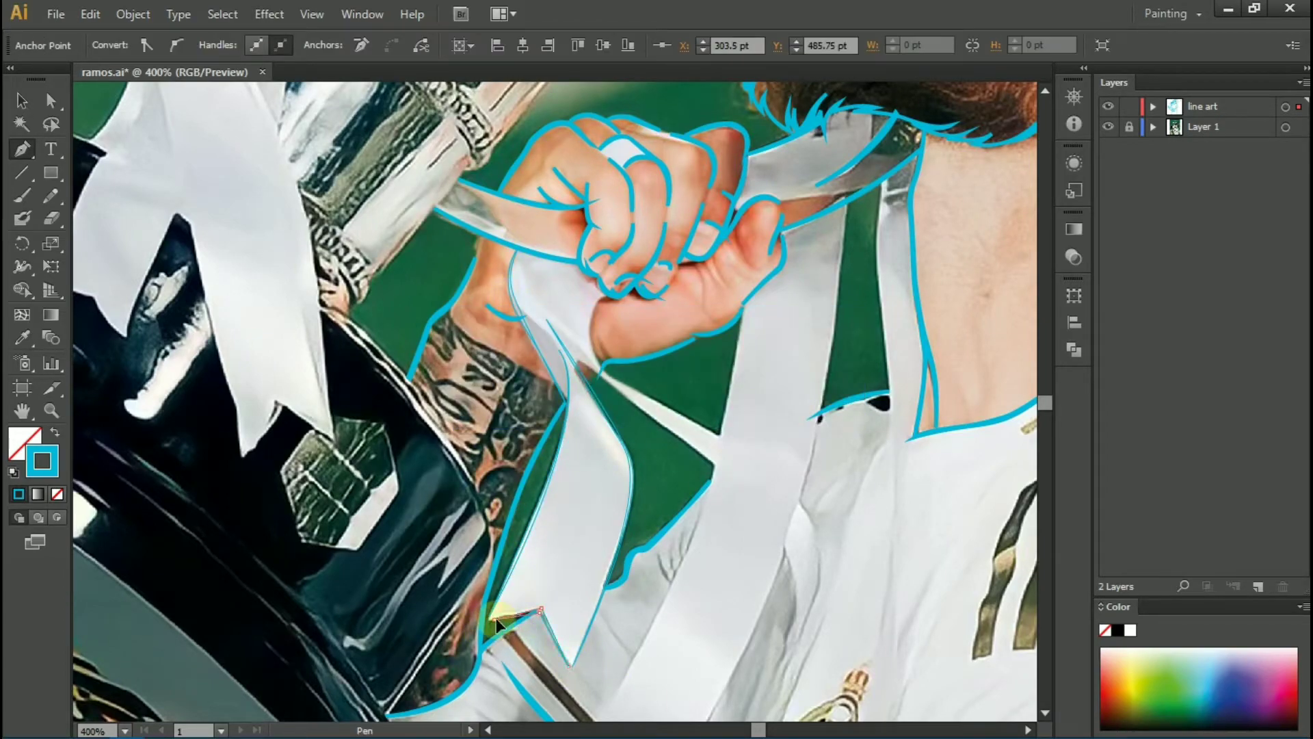
scroll(495, 618, down, 6)
Step: Begin outlining the long ribbon strip with curved anchors running downward
click(743, 147)
drag(701, 364, 673, 436)
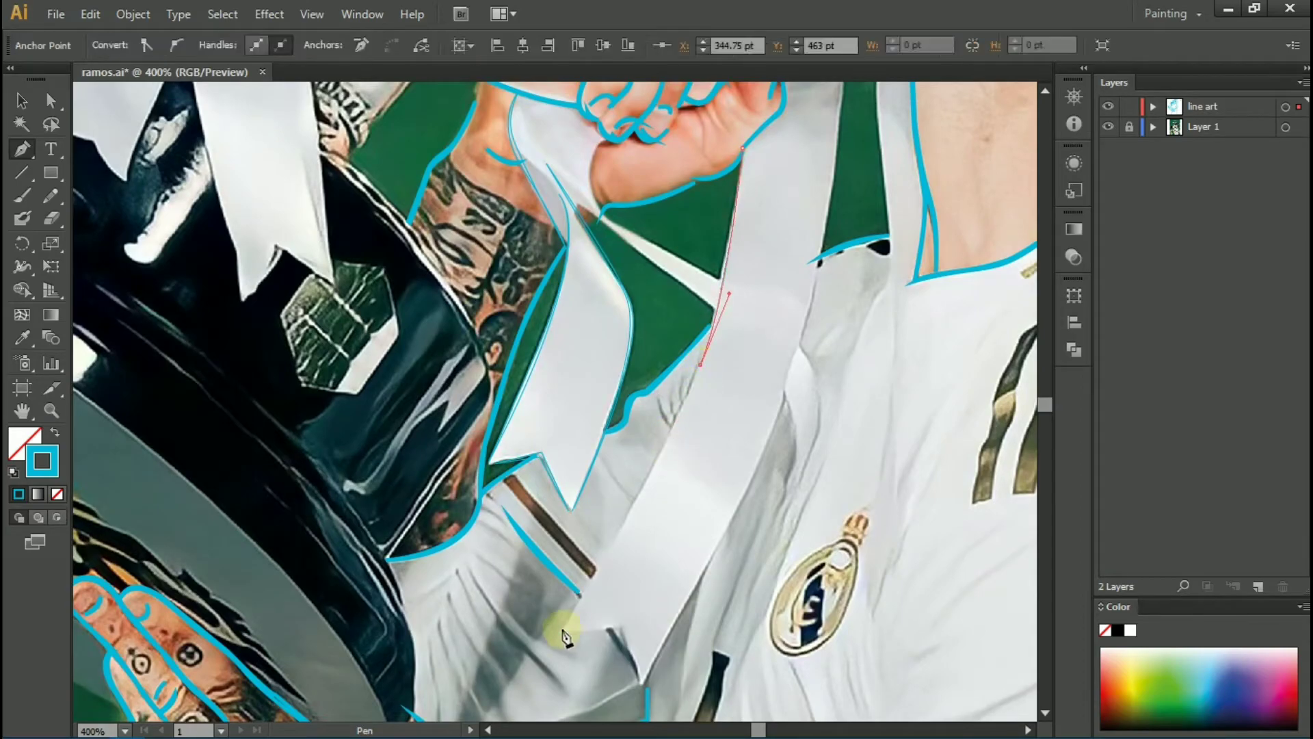
drag(563, 627, 526, 705)
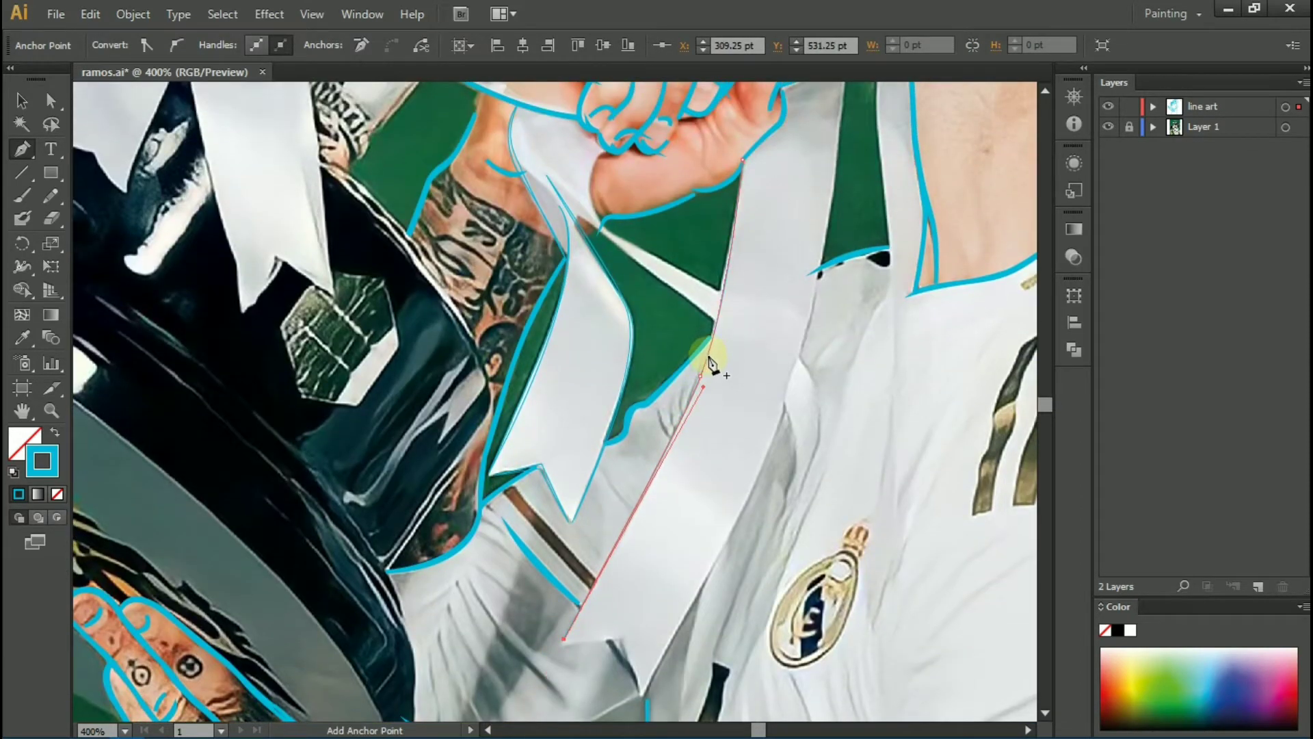
drag(711, 366, 739, 308)
scroll(740, 182, up, 10)
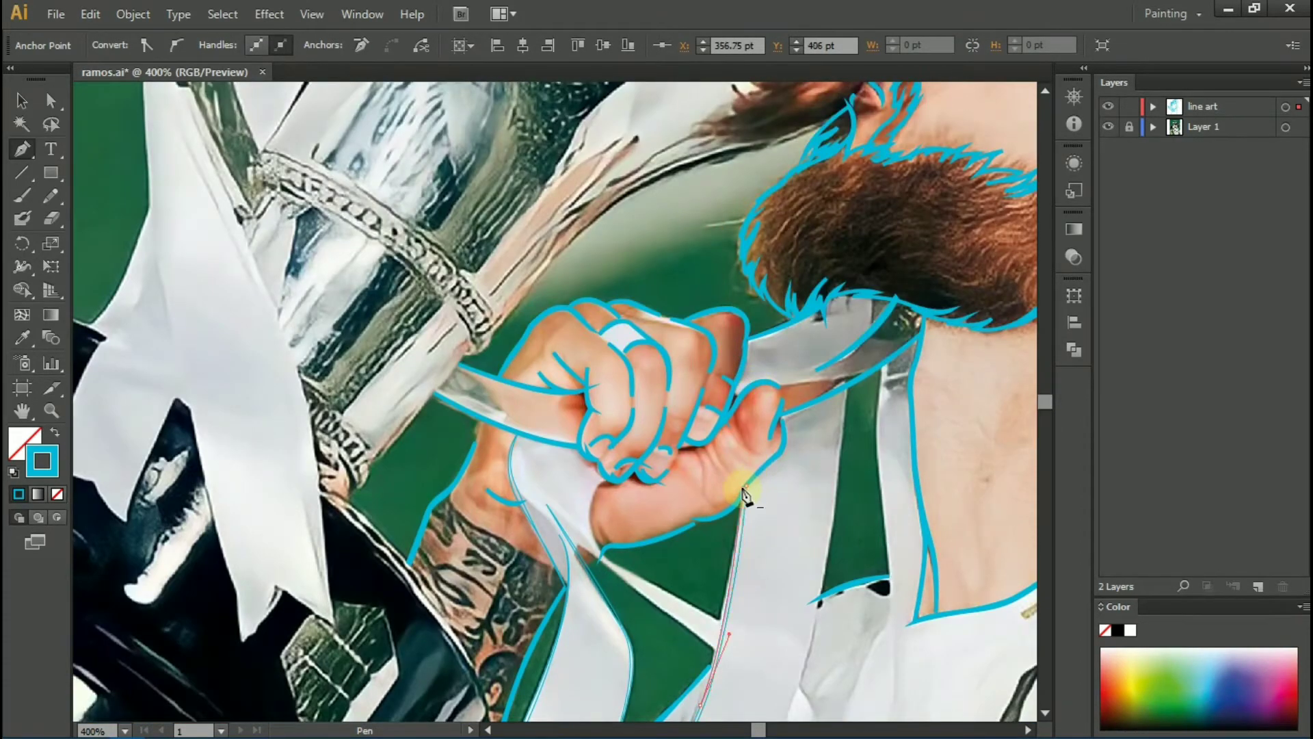
Step: Complete the long ribbon strip path through its lower tip and near the fist
scroll(745, 494, down, 10)
drag(651, 513, 594, 625)
scroll(595, 625, down, 5)
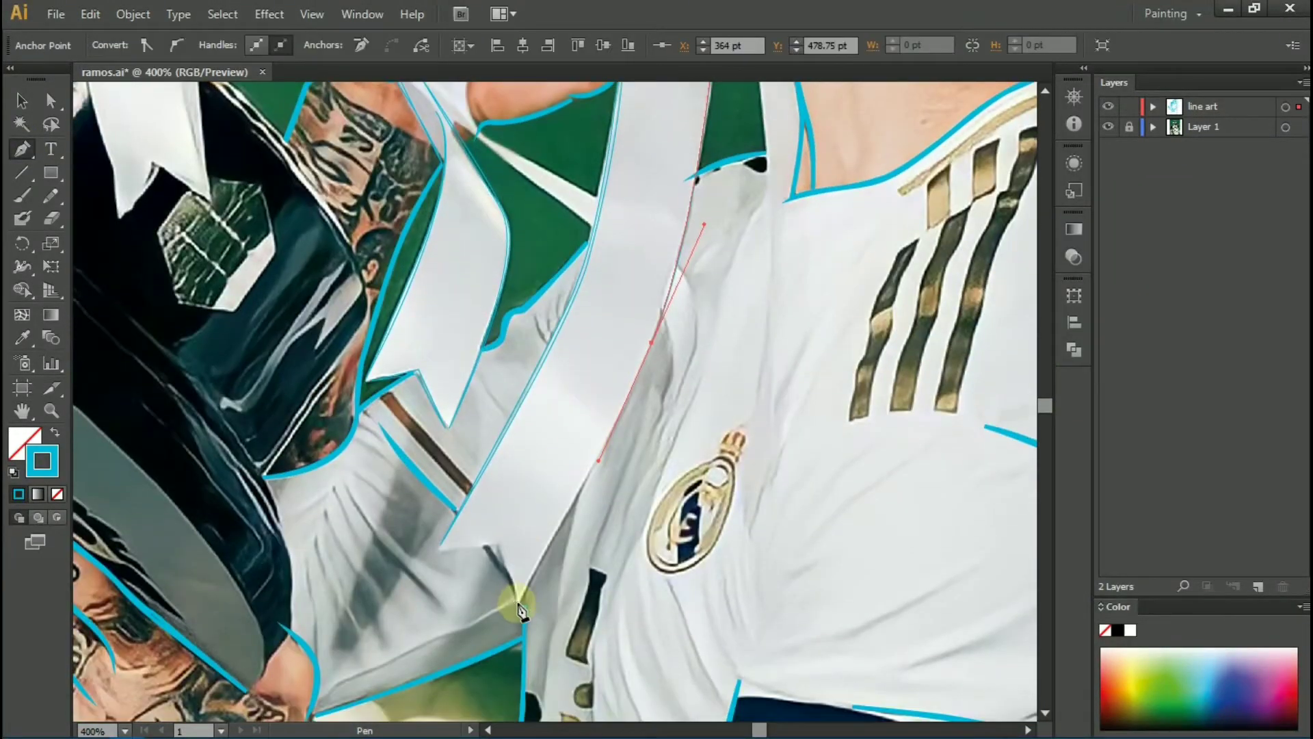
click(520, 609)
scroll(673, 219, up, 2)
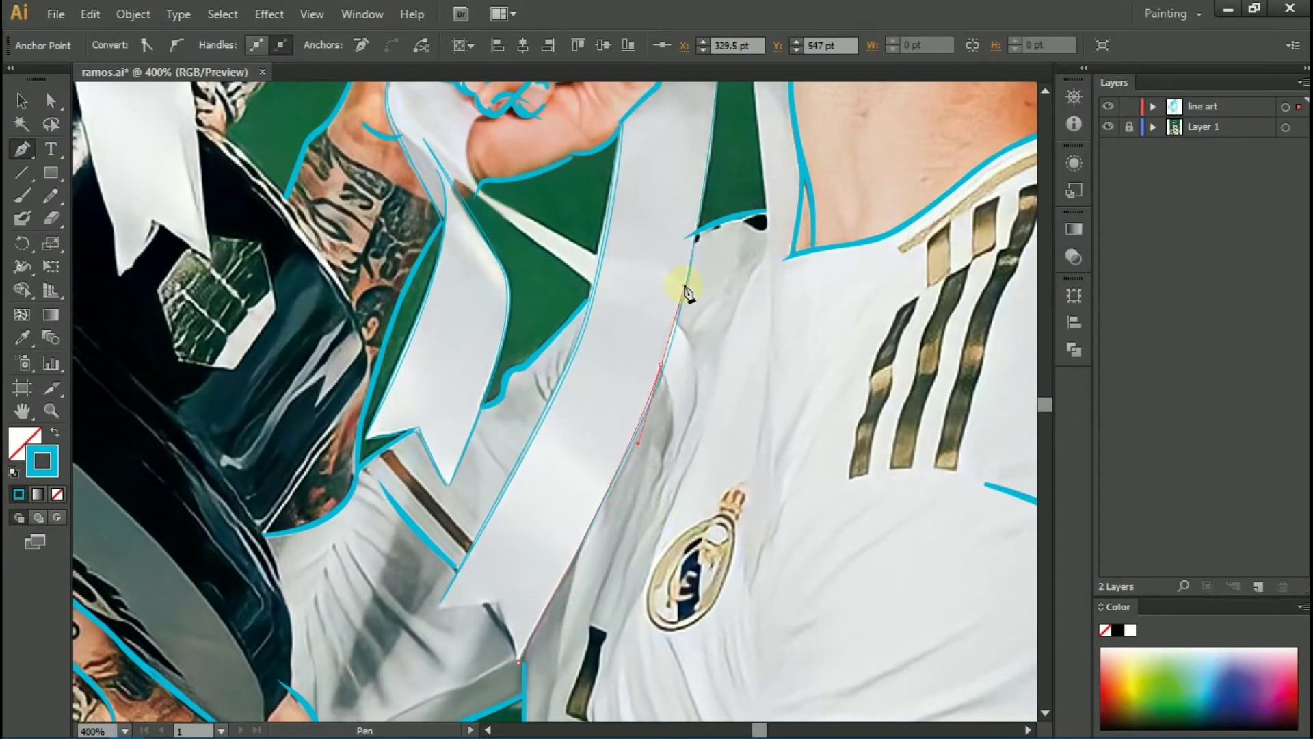
scroll(687, 293, up, 5)
scroll(711, 260, up, 6)
click(718, 393)
scroll(530, 373, down, 6)
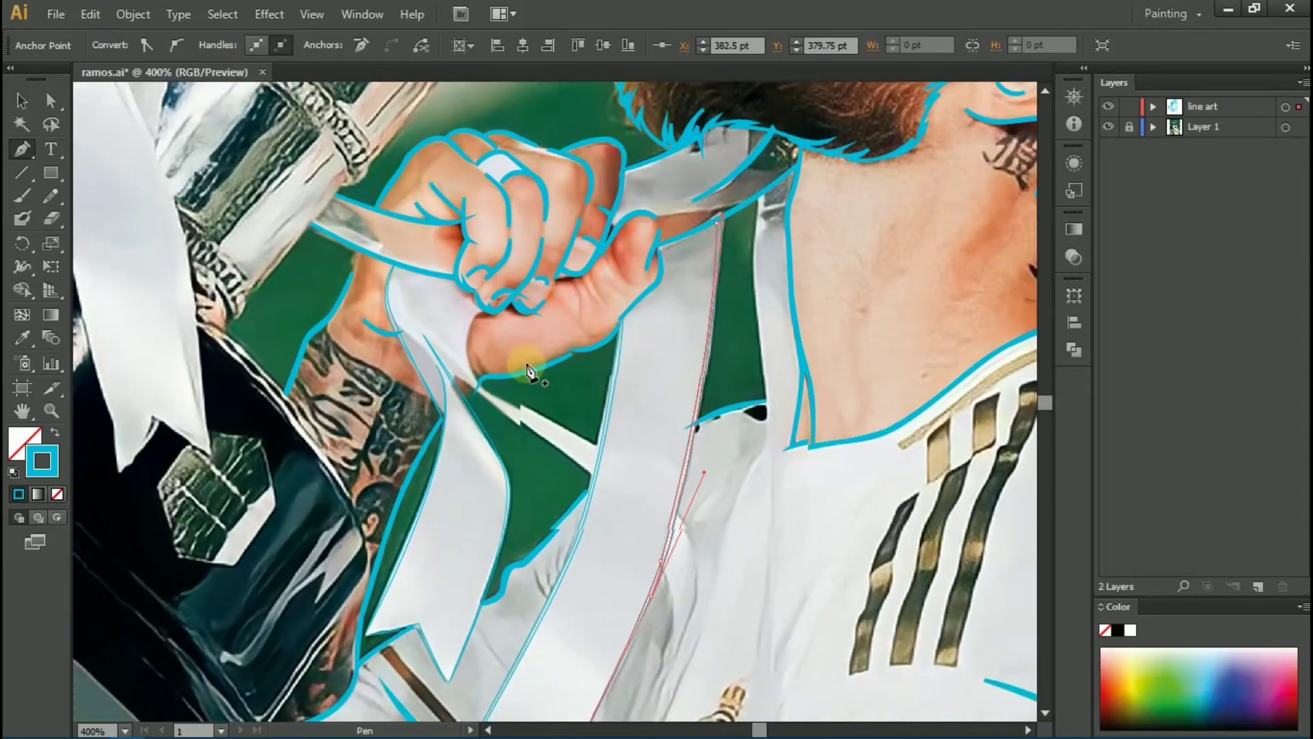
scroll(492, 527, down, 7)
click(499, 530)
Step: Draw a fold line on the ribbon beside the fist
scroll(492, 479, up, 2)
scroll(499, 383, up, 3)
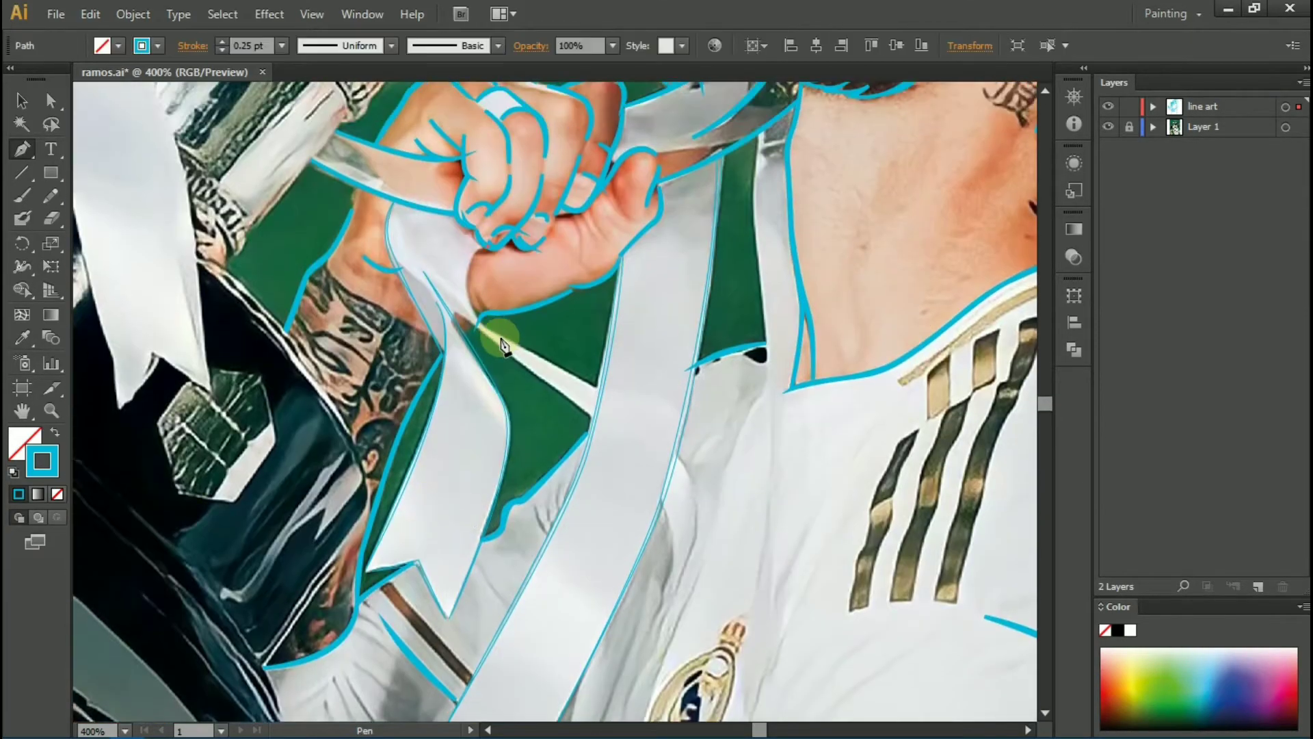
scroll(516, 350, down, 5)
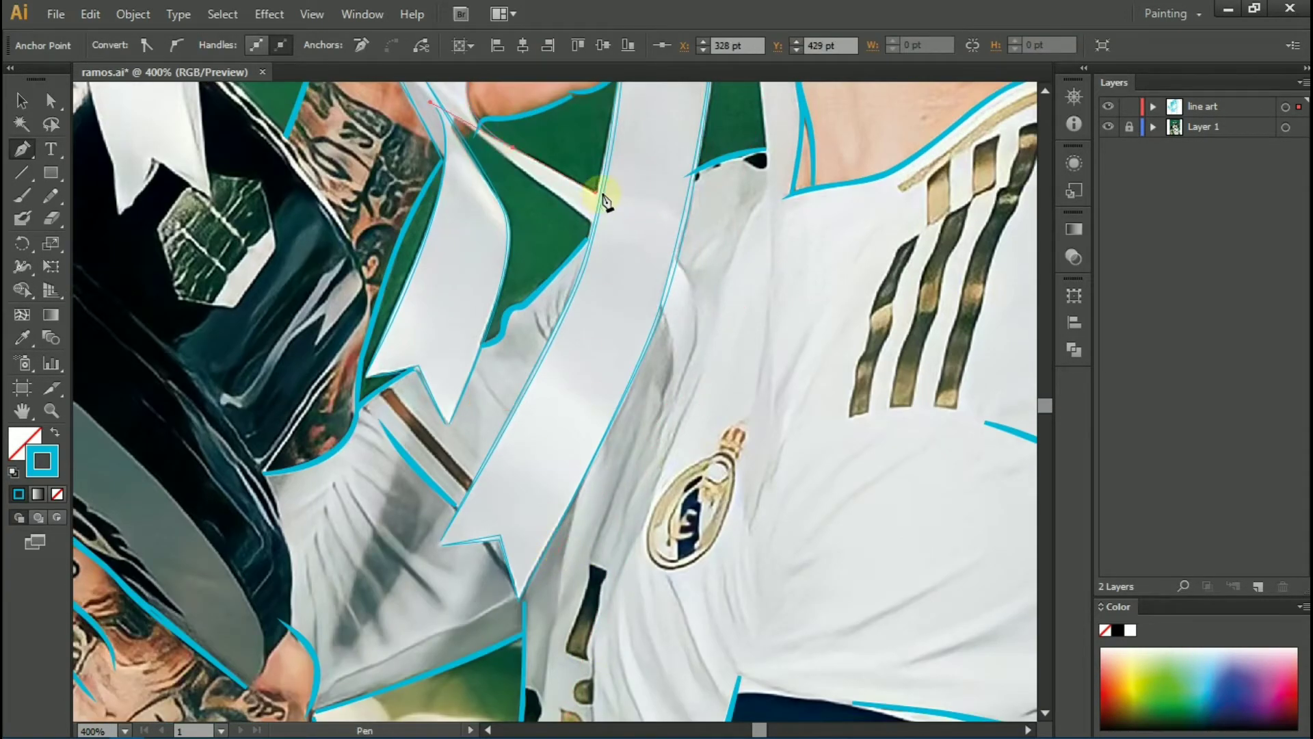
scroll(609, 191, up, 4)
click(502, 279)
click(487, 190)
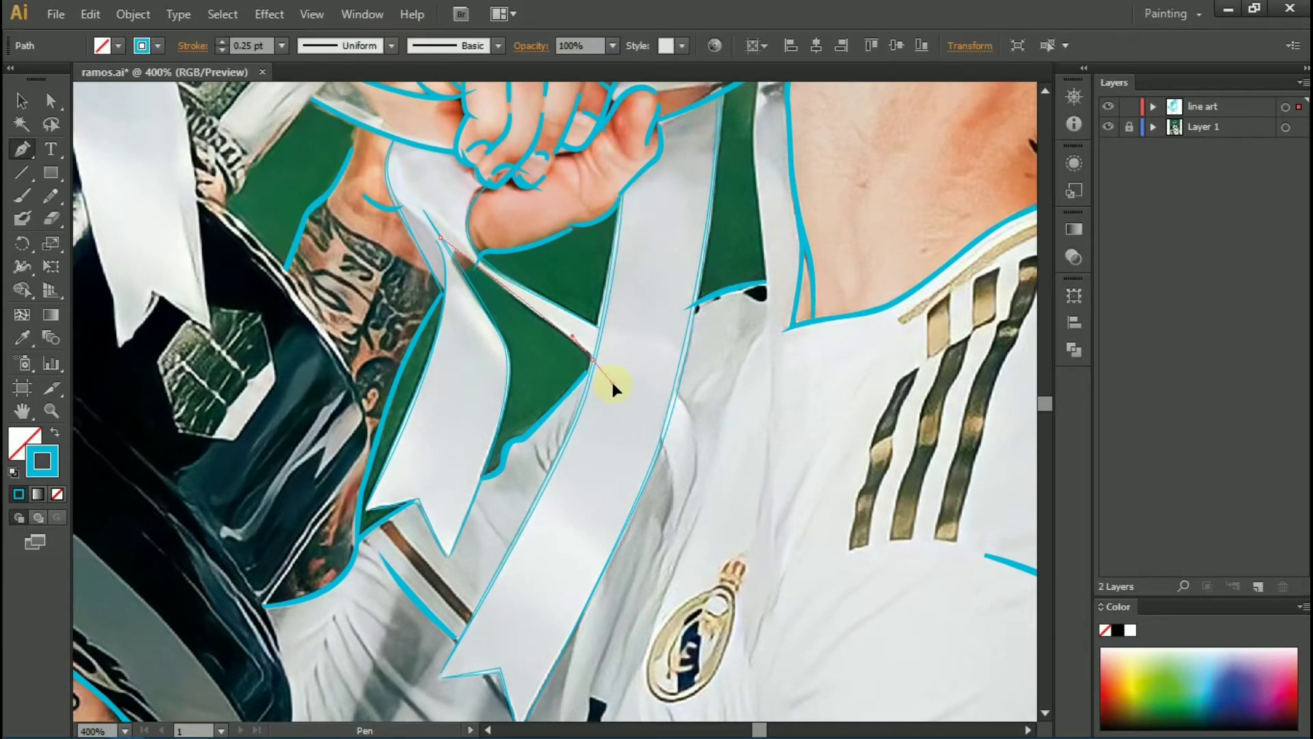
click(594, 358)
Step: Start a curved edge line along the long ribbon's inner edge
click(662, 445)
click(674, 532)
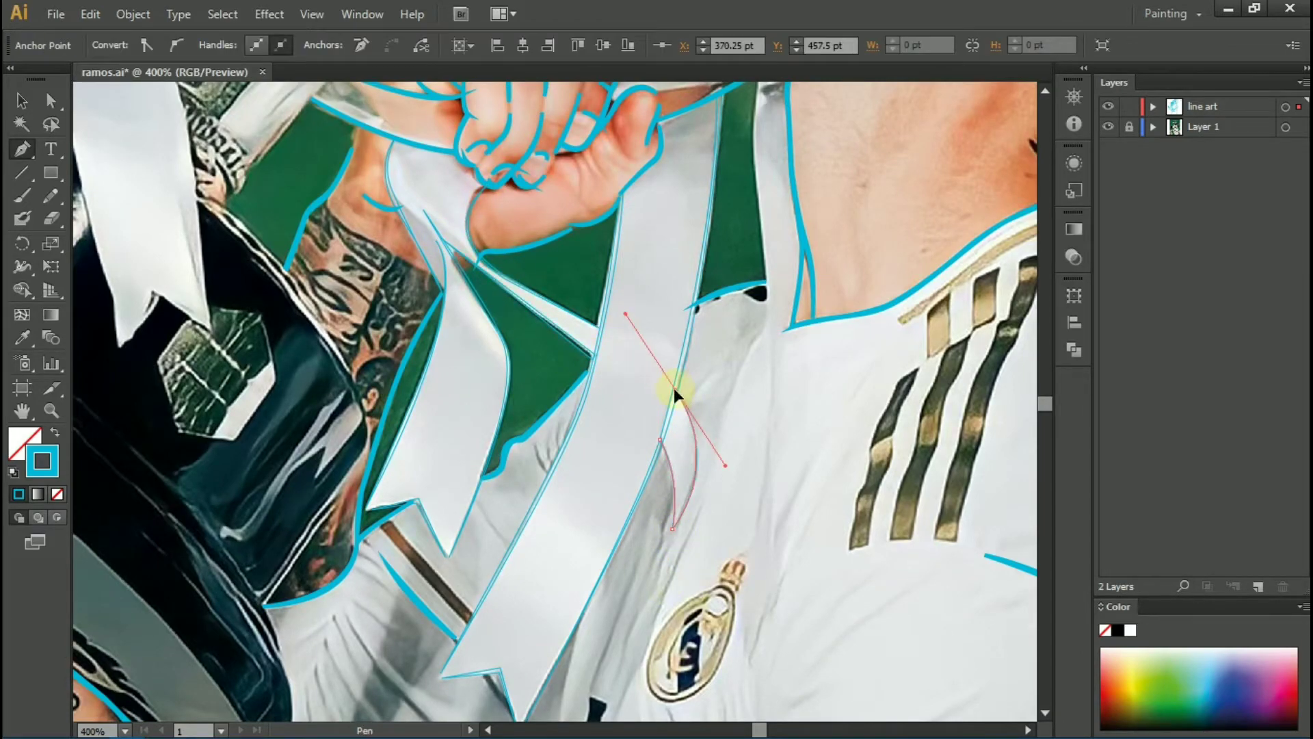
scroll(679, 527, up, 3)
drag(509, 541, 535, 376)
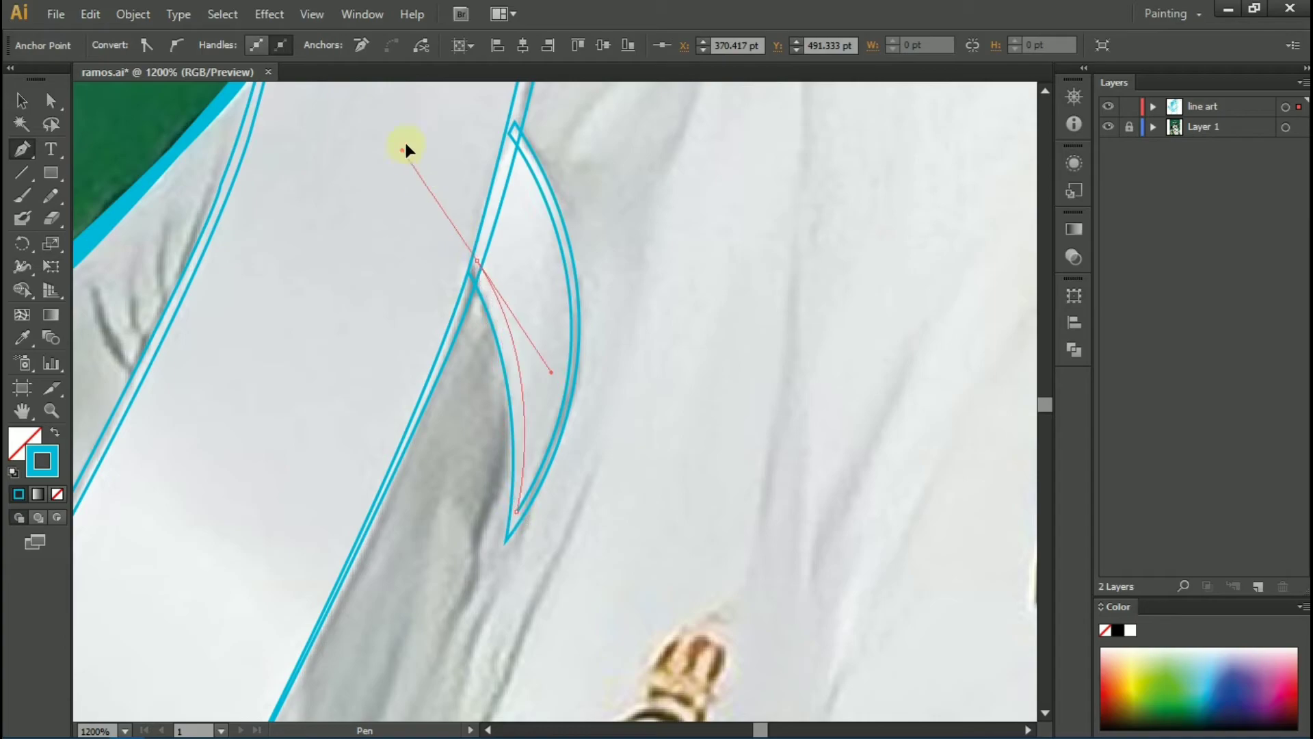
Step: Close the previous jersey line and draw a curved fold line down the jersey
click(475, 279)
scroll(476, 279, down, 5)
scroll(424, 369, up, 4)
click(386, 384)
click(445, 327)
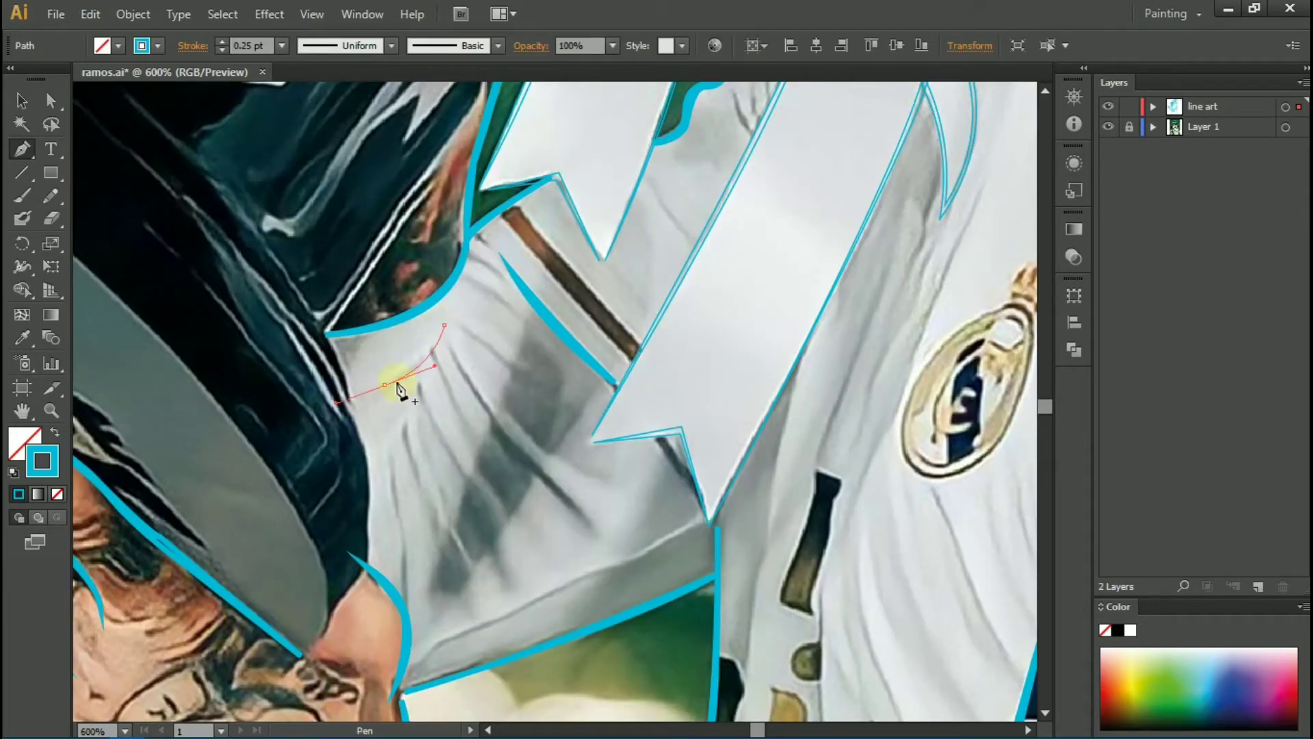
click(452, 347)
click(554, 486)
click(503, 583)
drag(462, 467, 436, 432)
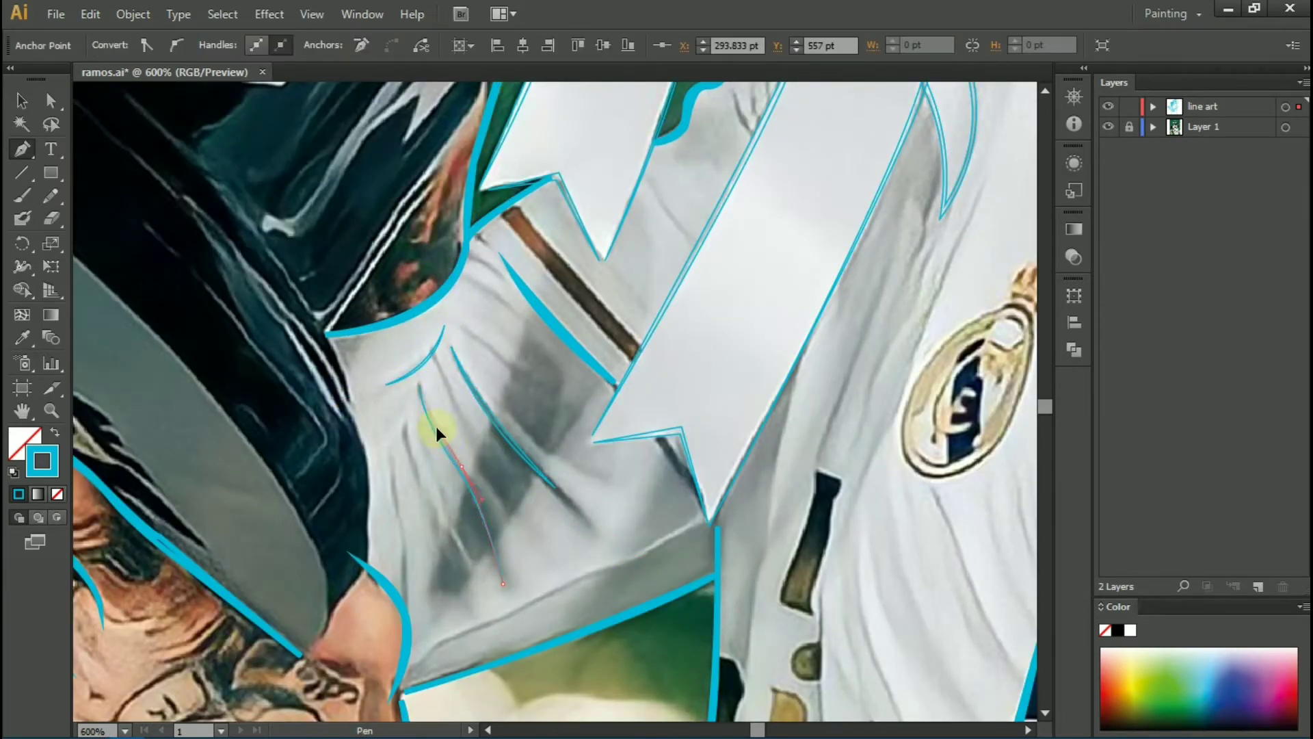
Step: Draw two short curved crease strokes on the upper right of the jersey
scroll(741, 257, up, 5)
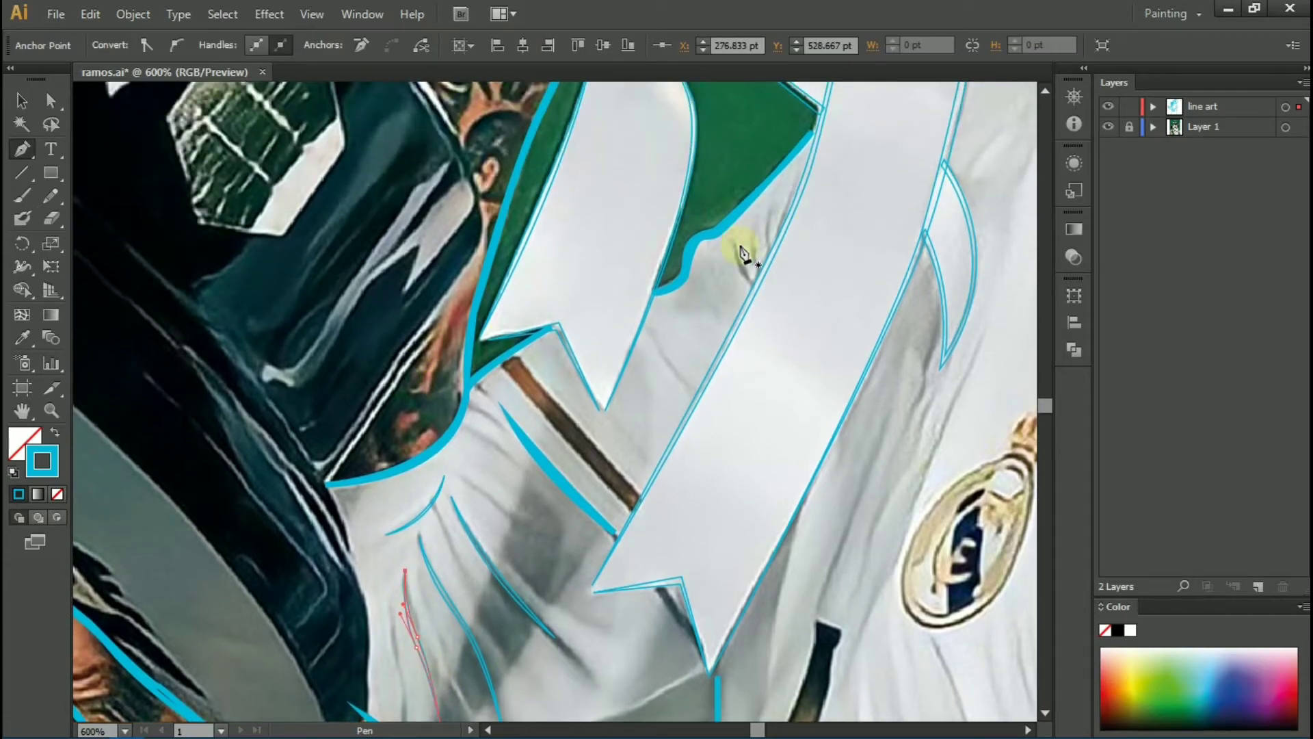
click(733, 244)
drag(752, 288, 775, 315)
click(771, 206)
drag(768, 259, 777, 284)
scroll(776, 219, down, 5)
scroll(483, 454, right, 10)
scroll(414, 584, left, 2)
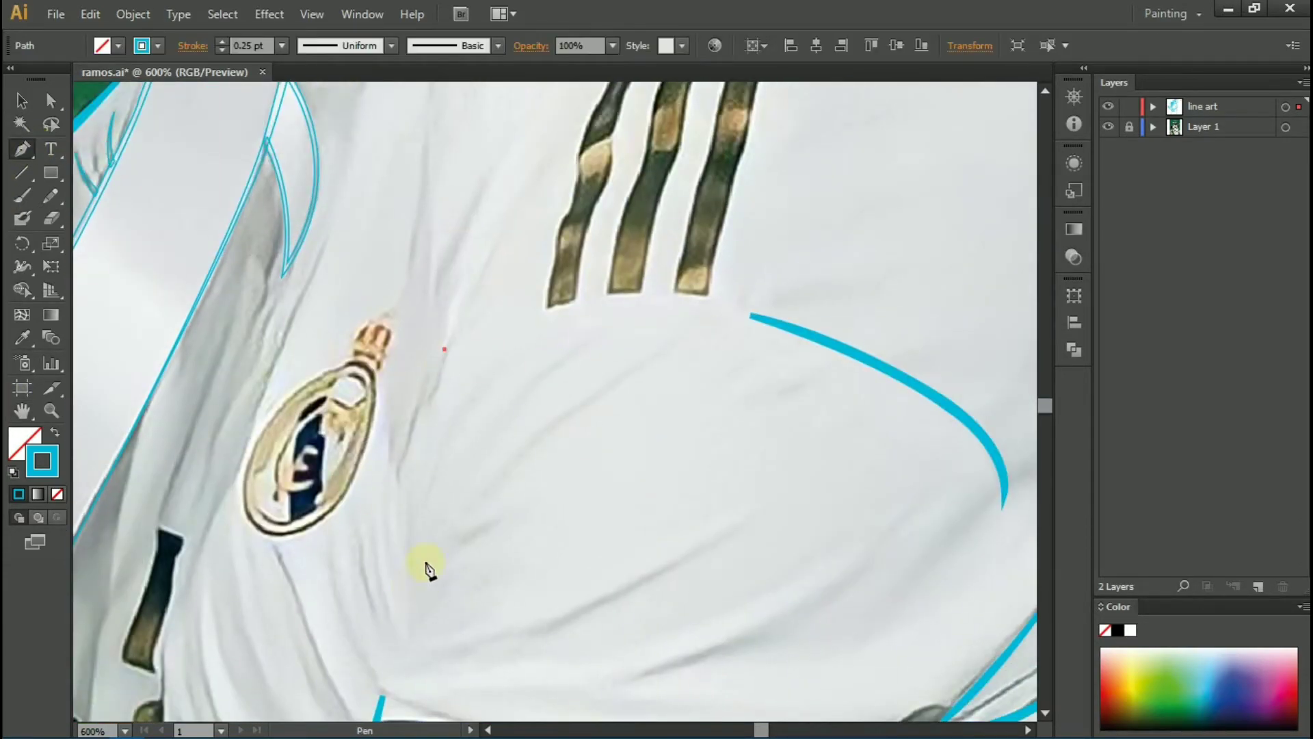
scroll(425, 568, down, 3)
Step: Add curved crease lines beside the crest and across the middle of the jersey
ctrl+click(543, 346)
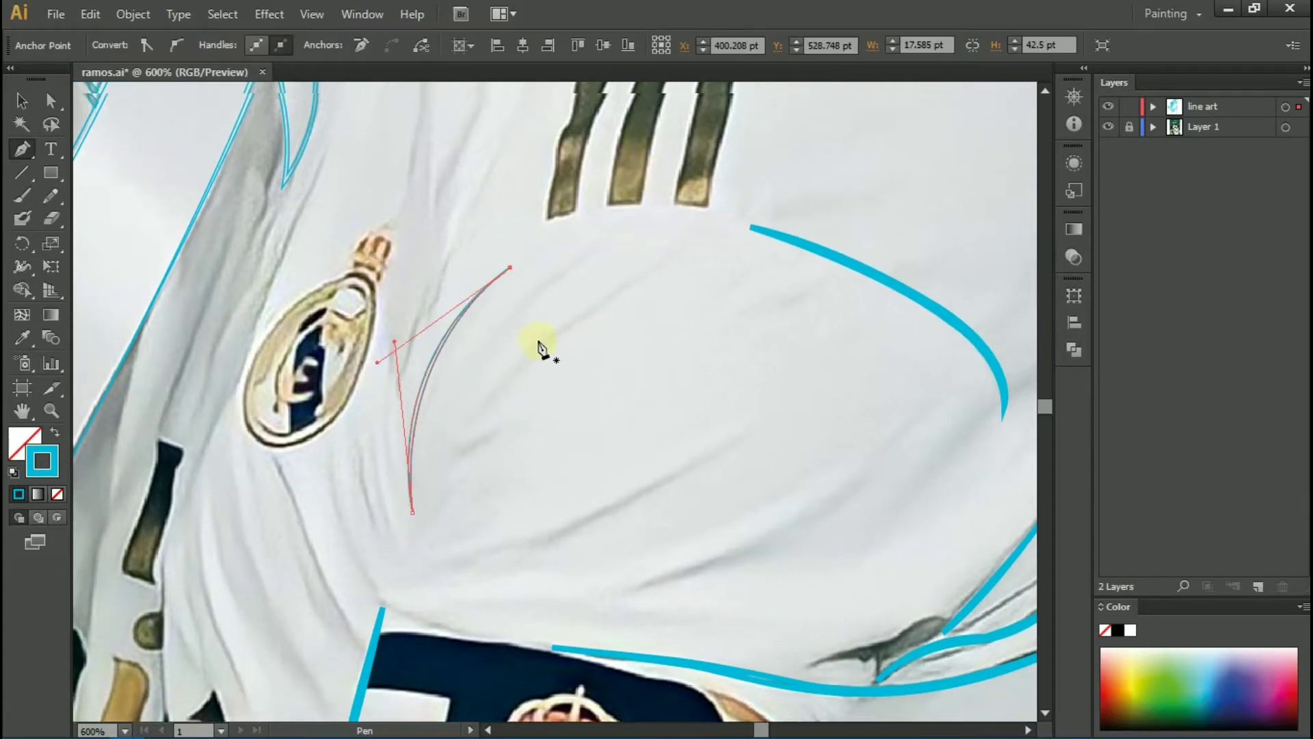
scroll(322, 519, down, 2)
drag(354, 546, 299, 482)
drag(279, 380, 275, 367)
ctrl+click(478, 424)
click(547, 451)
drag(740, 349, 786, 302)
ctrl+click(425, 483)
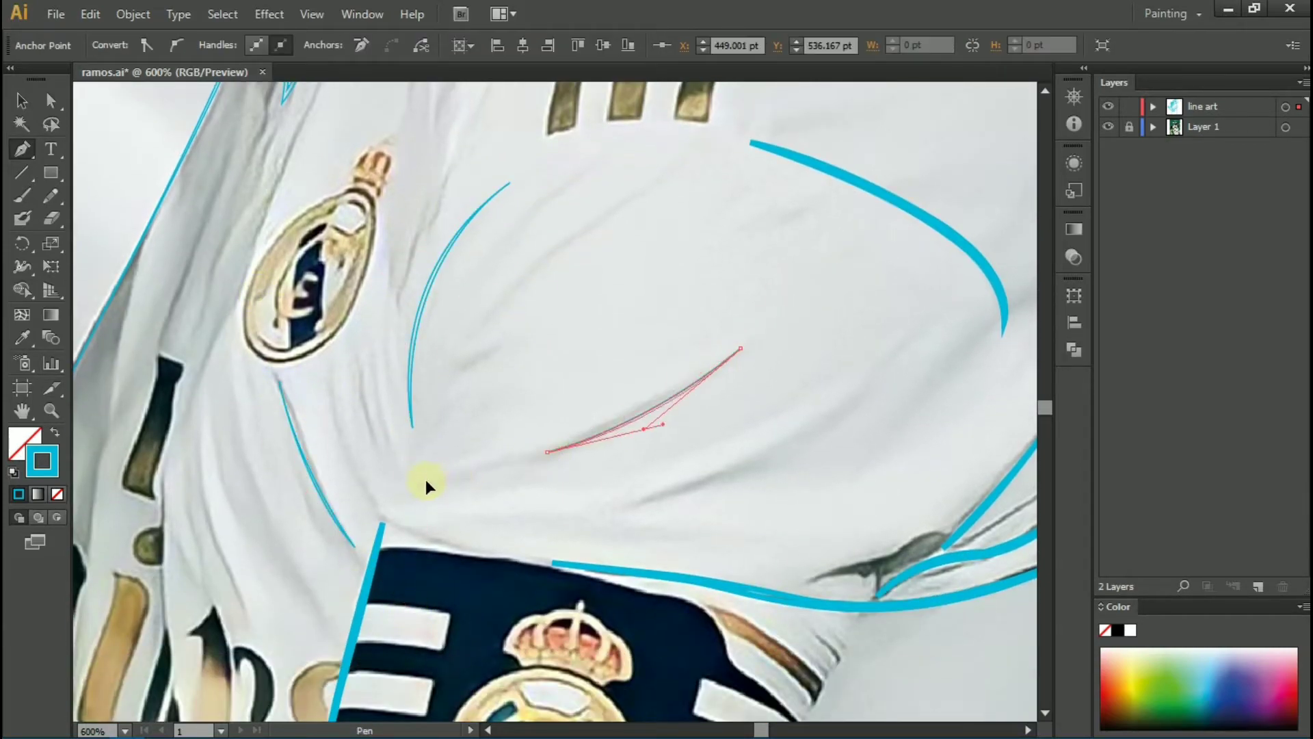
drag(636, 504, 749, 487)
drag(839, 411, 870, 380)
Step: Pan to the trophy's black base and start a path along its rim
scroll(479, 438, up, 10)
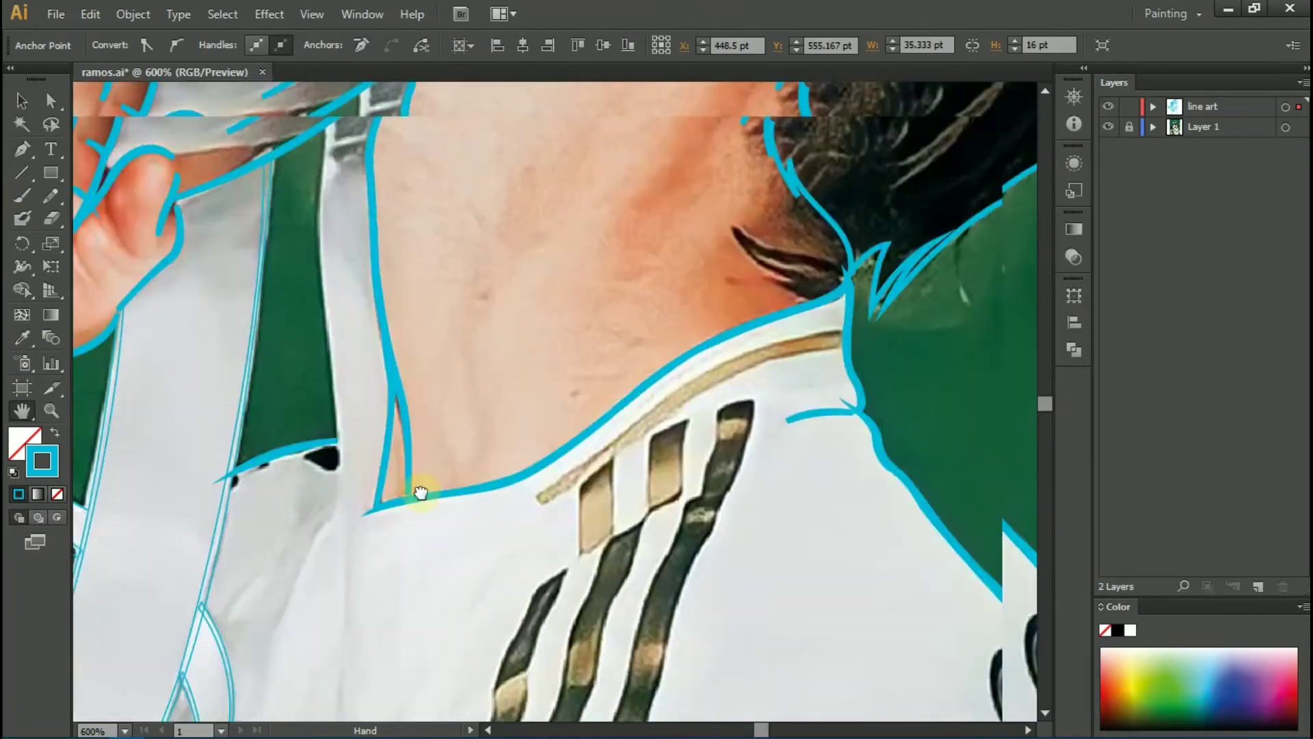
scroll(420, 492, down, 2)
mouse_move(800, 454)
mouse_down()
mouse_move(531, 331)
mouse_move(452, 519)
mouse_up()
scroll(451, 520, up, 1)
click(239, 249)
Step: Trace the trophy base's grey rim with curved anchors and close the rim path
click(459, 342)
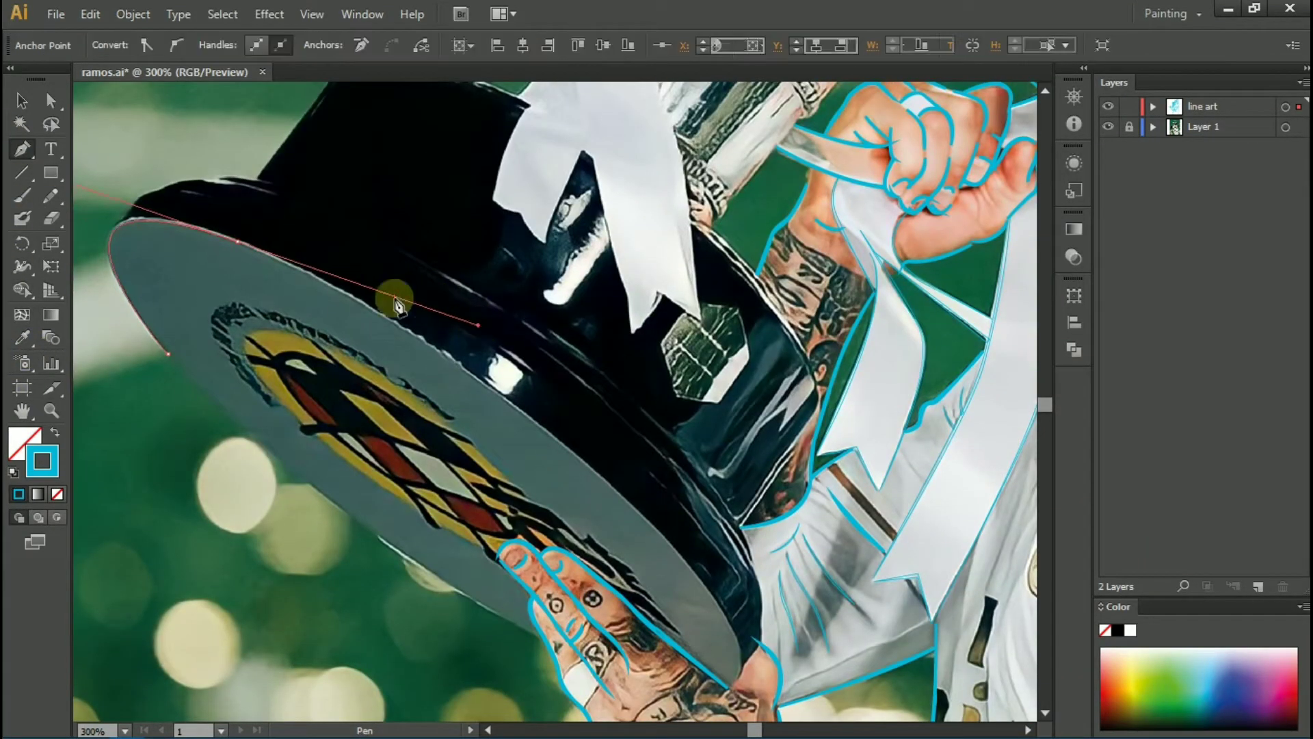
click(673, 558)
scroll(798, 698, down, 2)
click(741, 612)
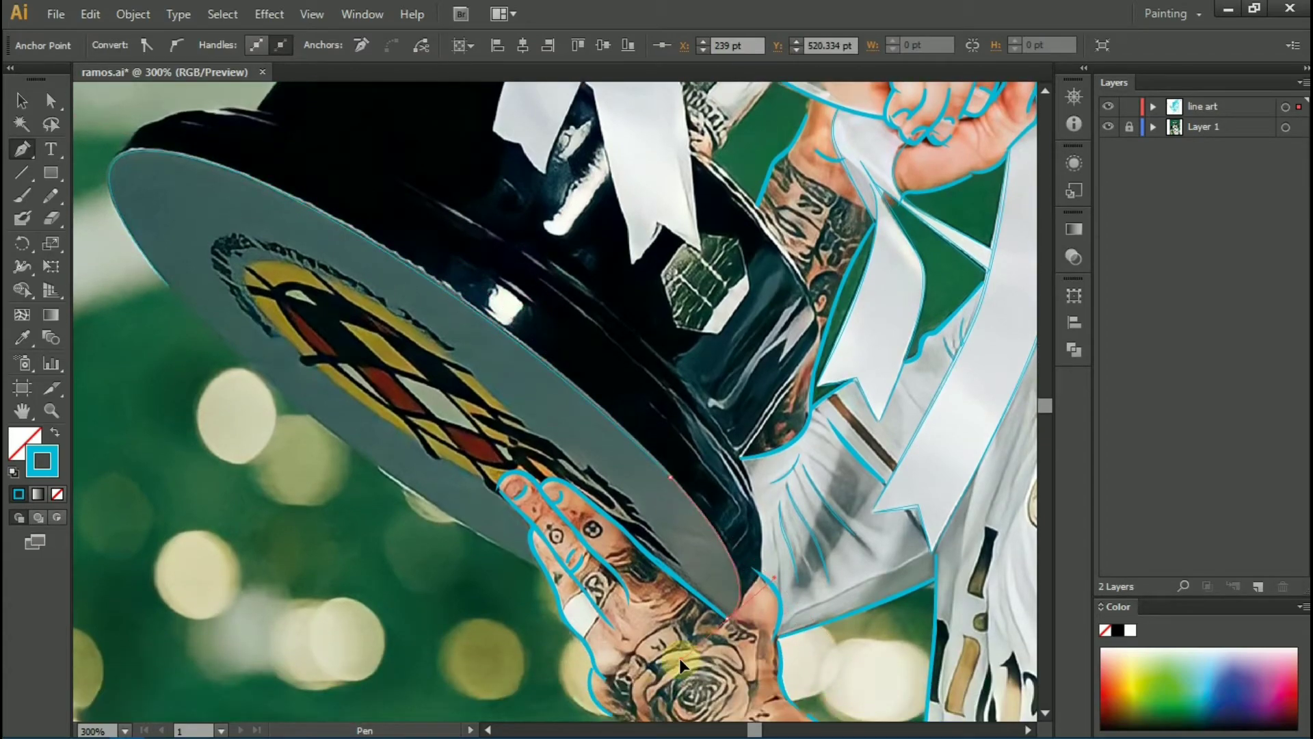
drag(661, 465, 536, 340)
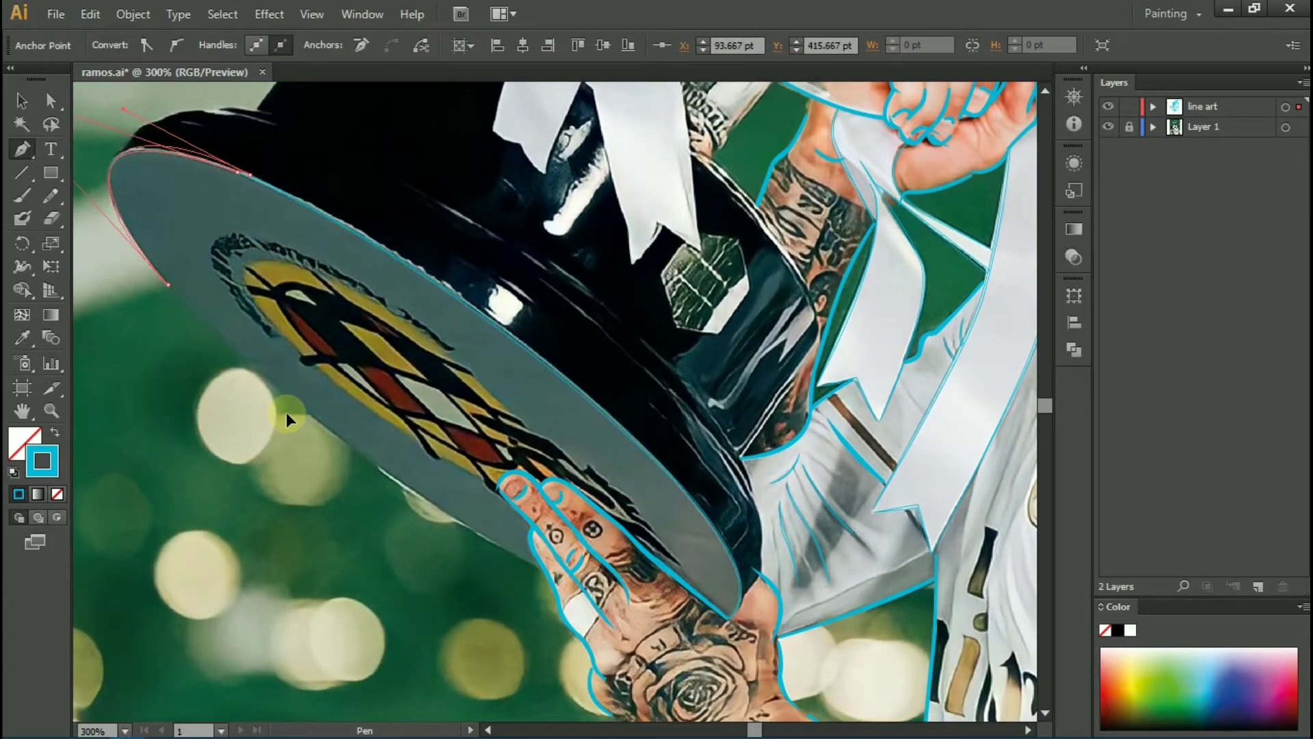
click(168, 284)
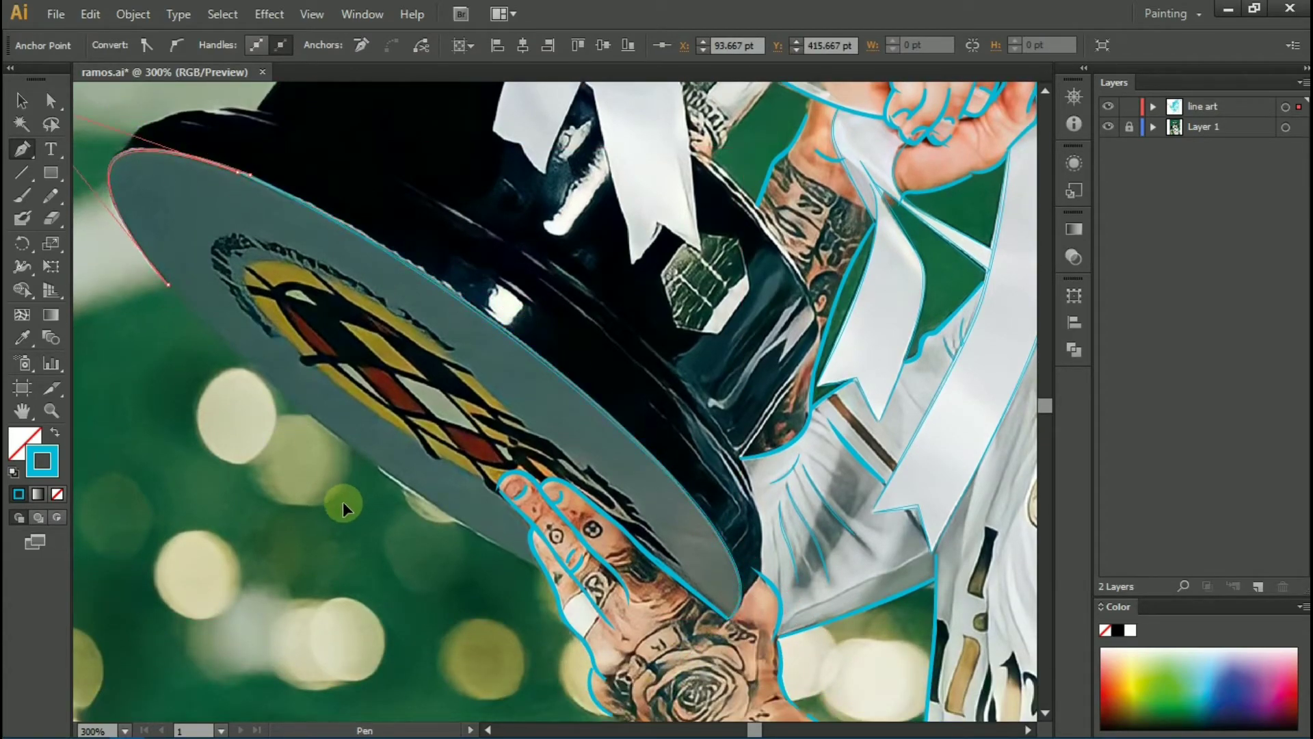
Step: Outline the base's top-left corner and curved top edge
click(545, 575)
scroll(103, 250, up, 5)
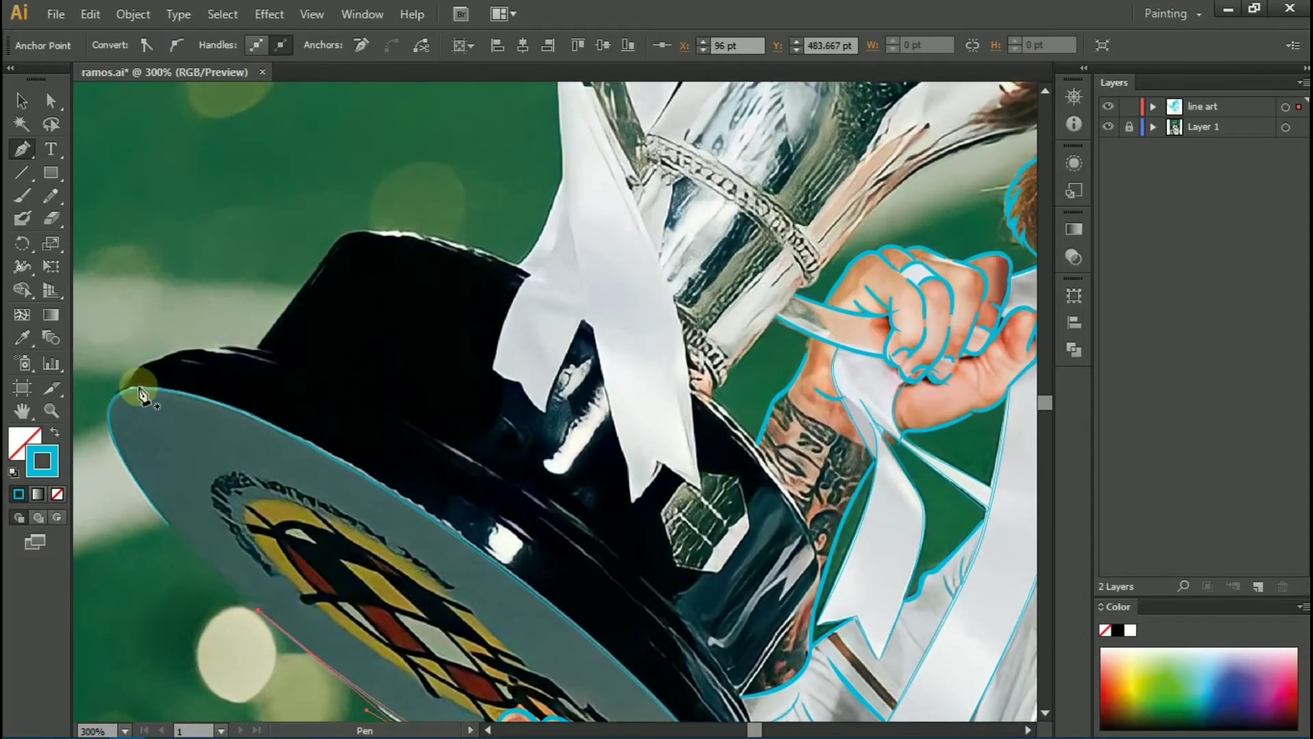
click(126, 389)
drag(164, 357, 181, 359)
click(233, 347)
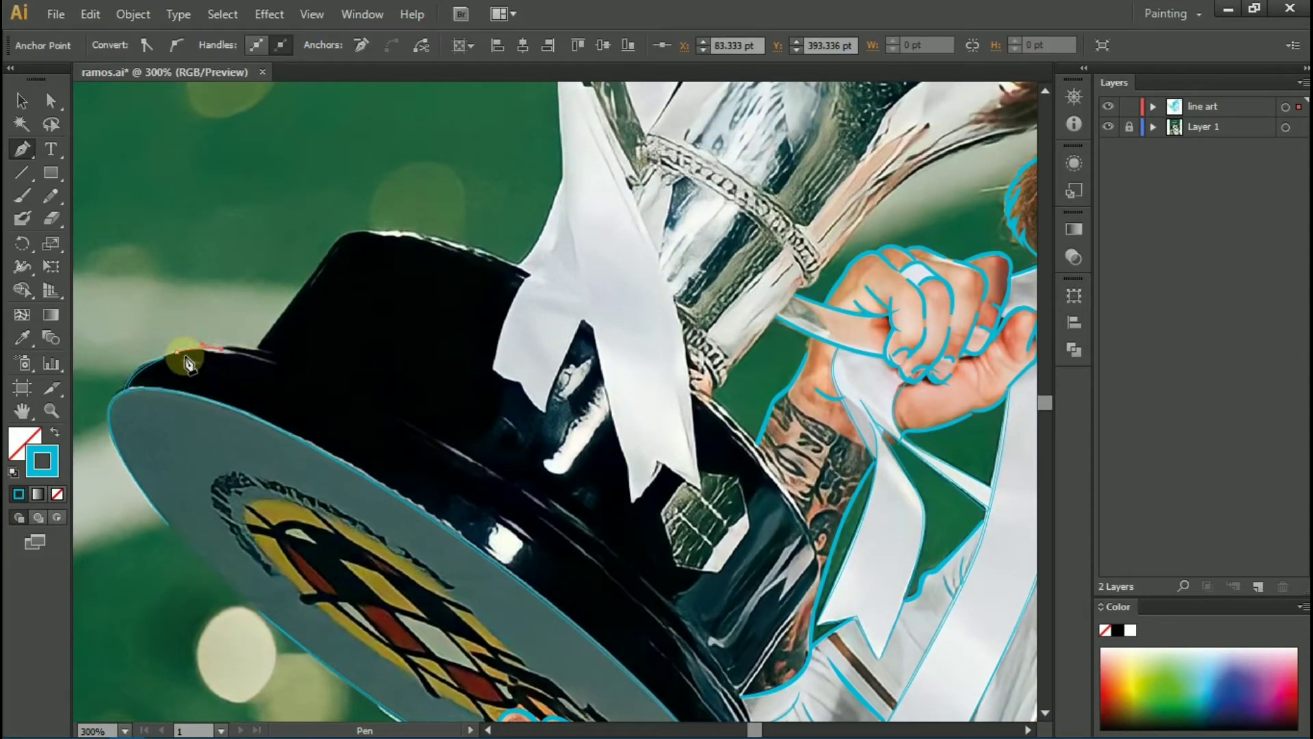
drag(377, 393, 455, 443)
Step: Continue the base outline down its side and along its upper edge, then finish it
scroll(763, 521, down, 2)
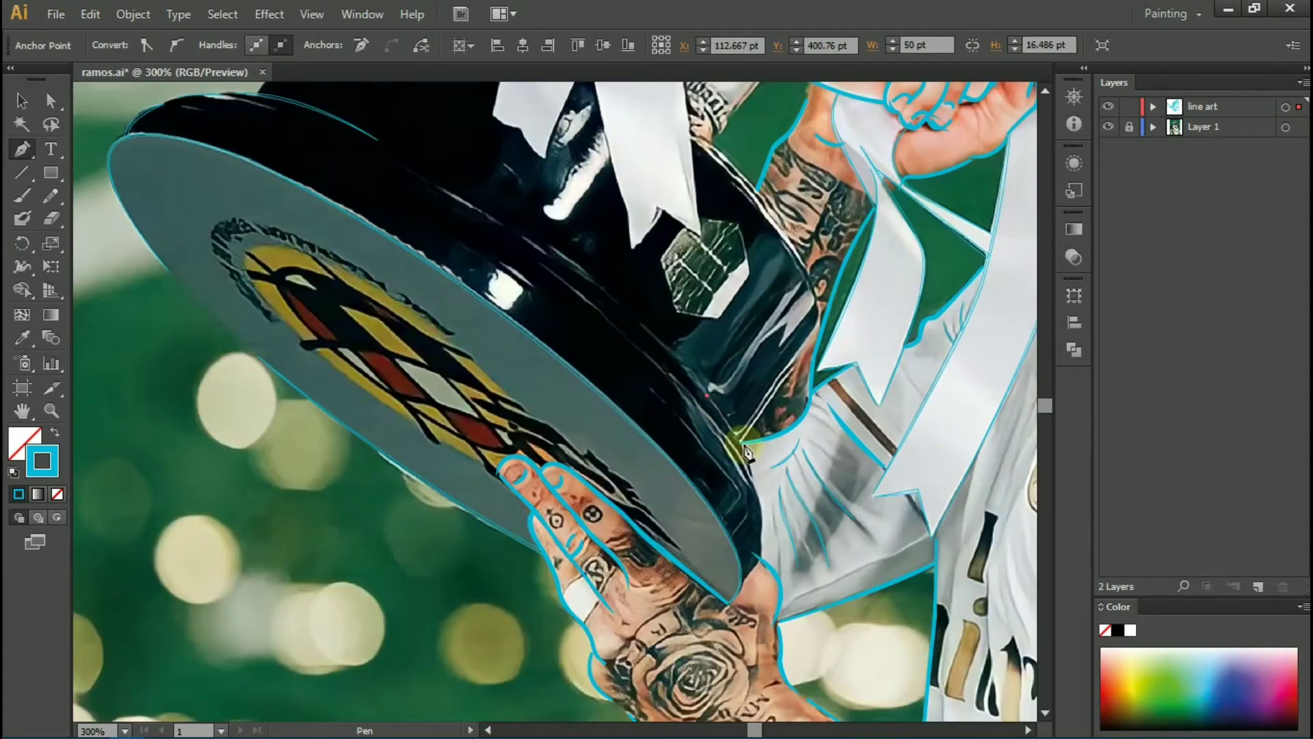
drag(761, 535, 772, 511)
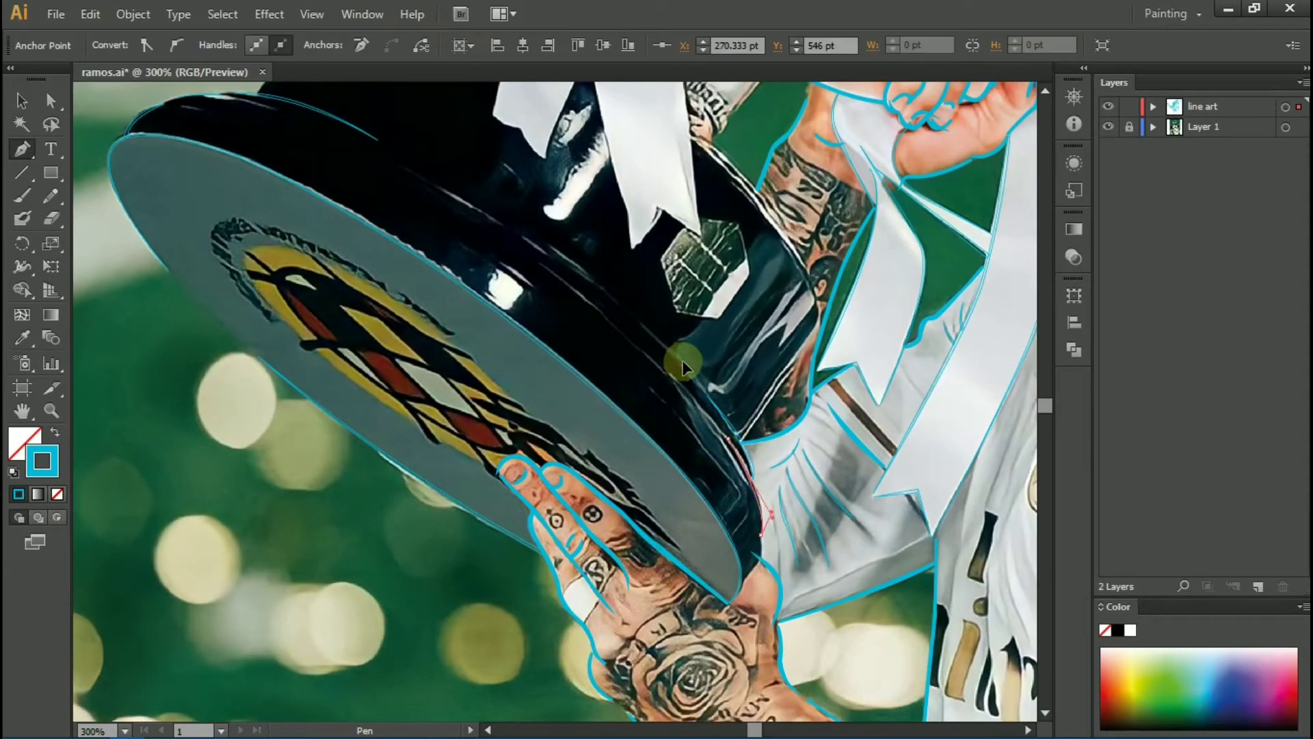
drag(759, 563, 752, 550)
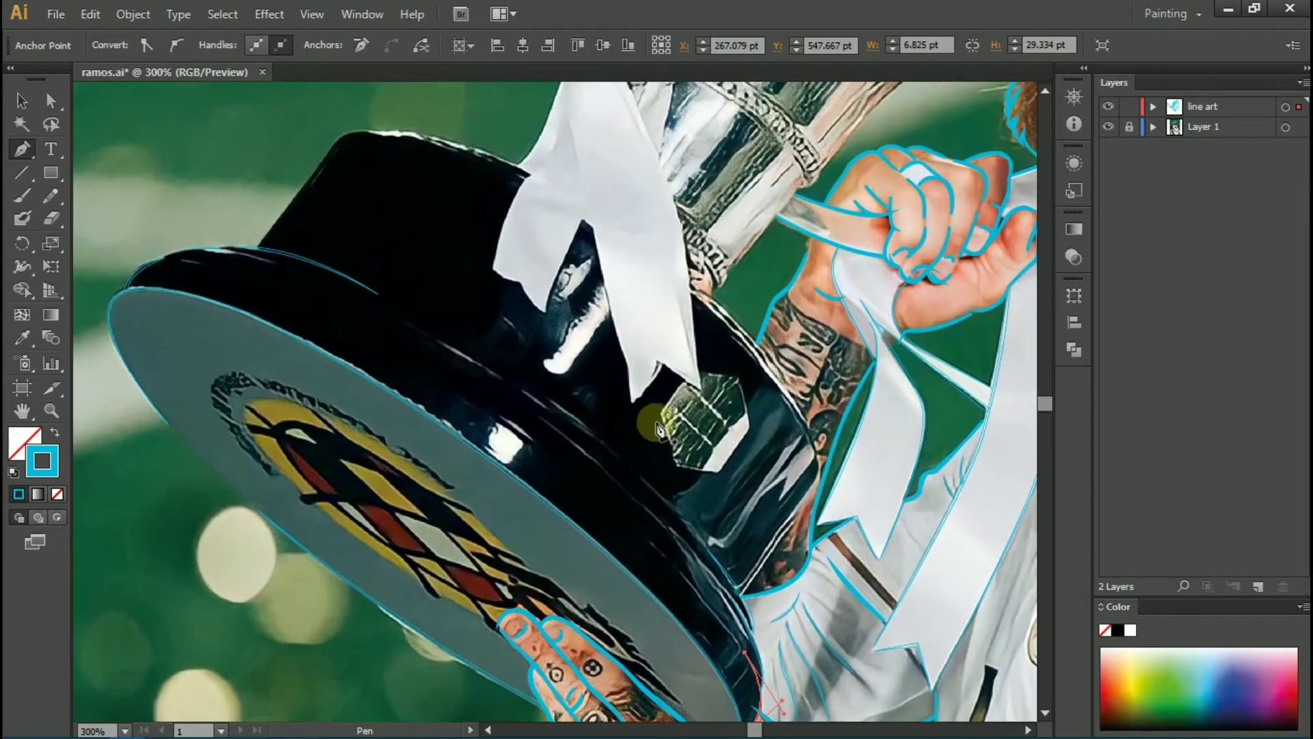
scroll(703, 437, up, 5)
drag(417, 186, 472, 205)
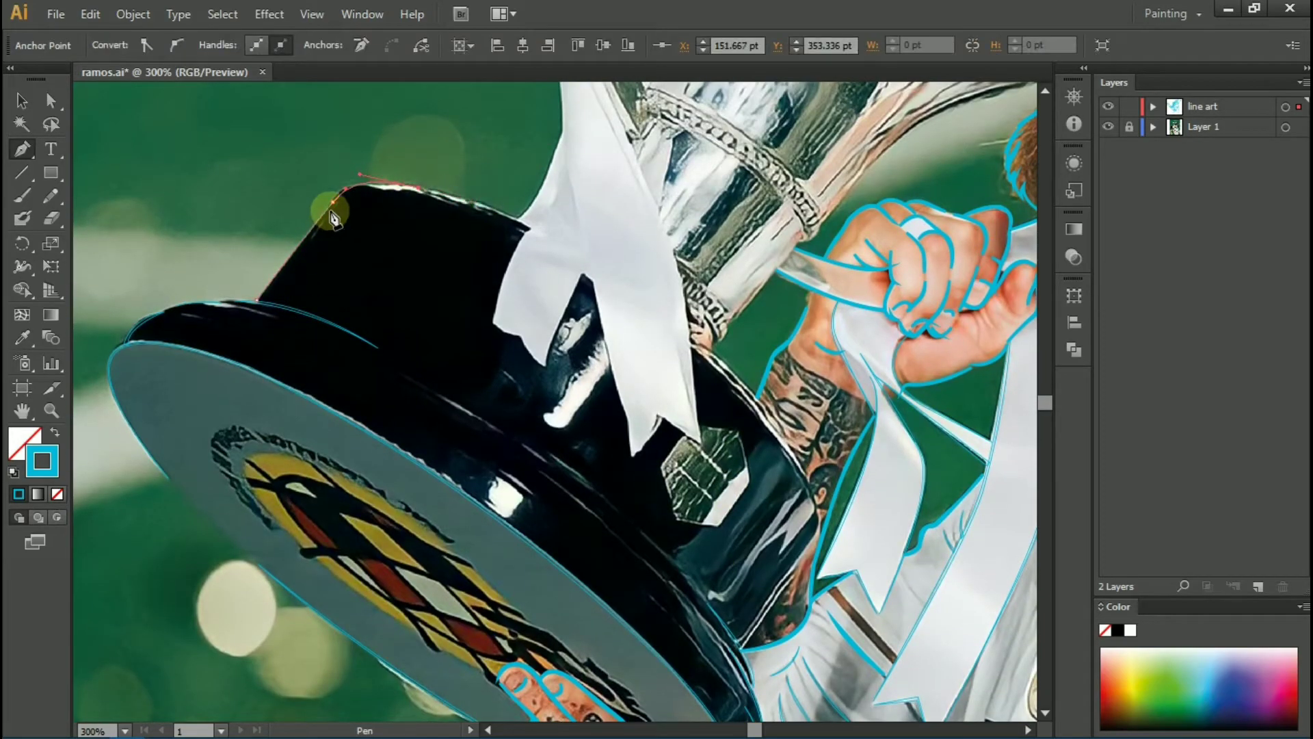
drag(333, 218, 299, 248)
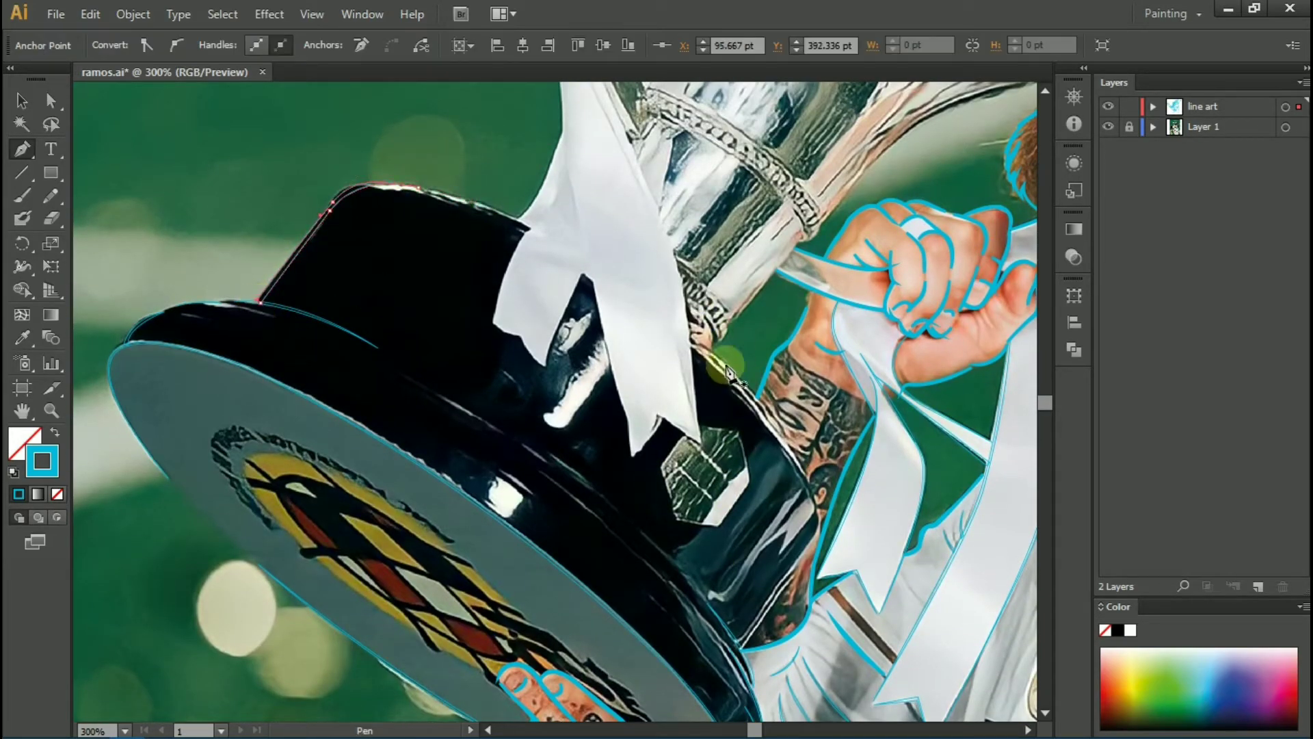
ctrl+click(819, 540)
Step: Draw a new edge line down the base's side beside the tattooed arm
click(807, 551)
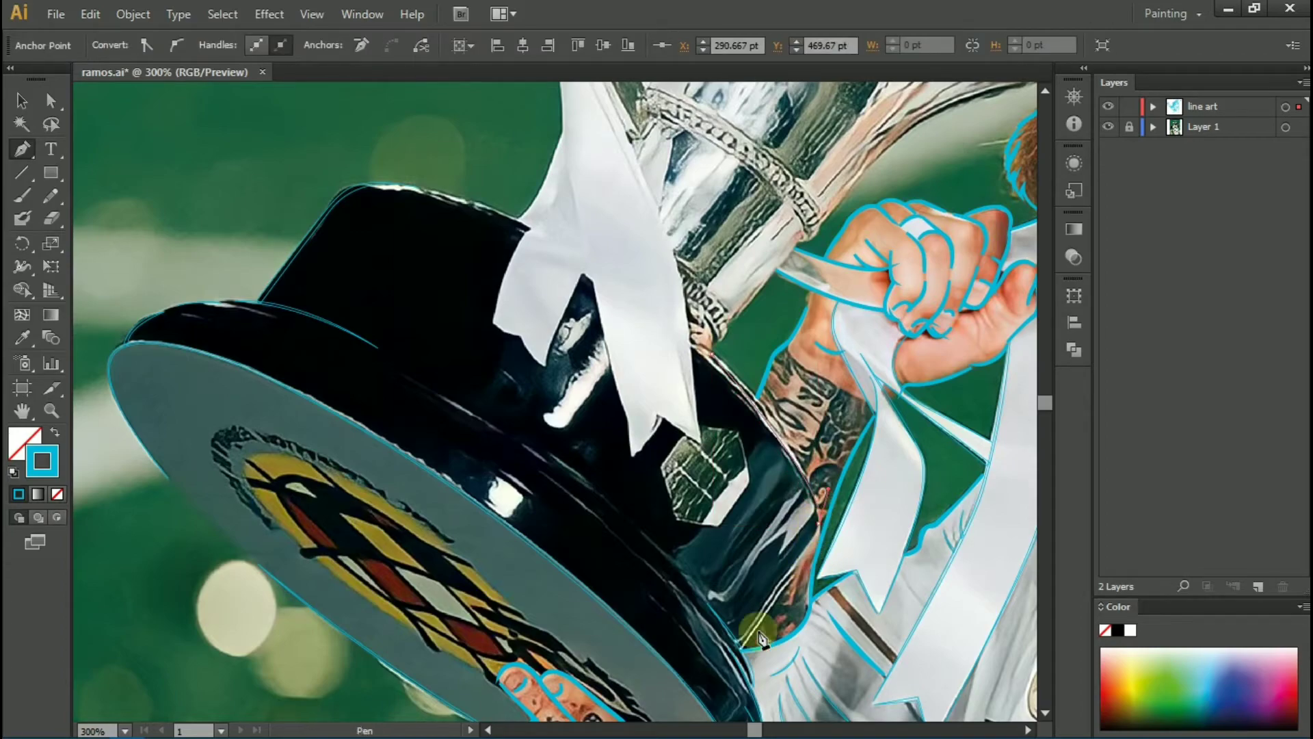
scroll(752, 588, down, 2)
click(675, 634)
click(819, 448)
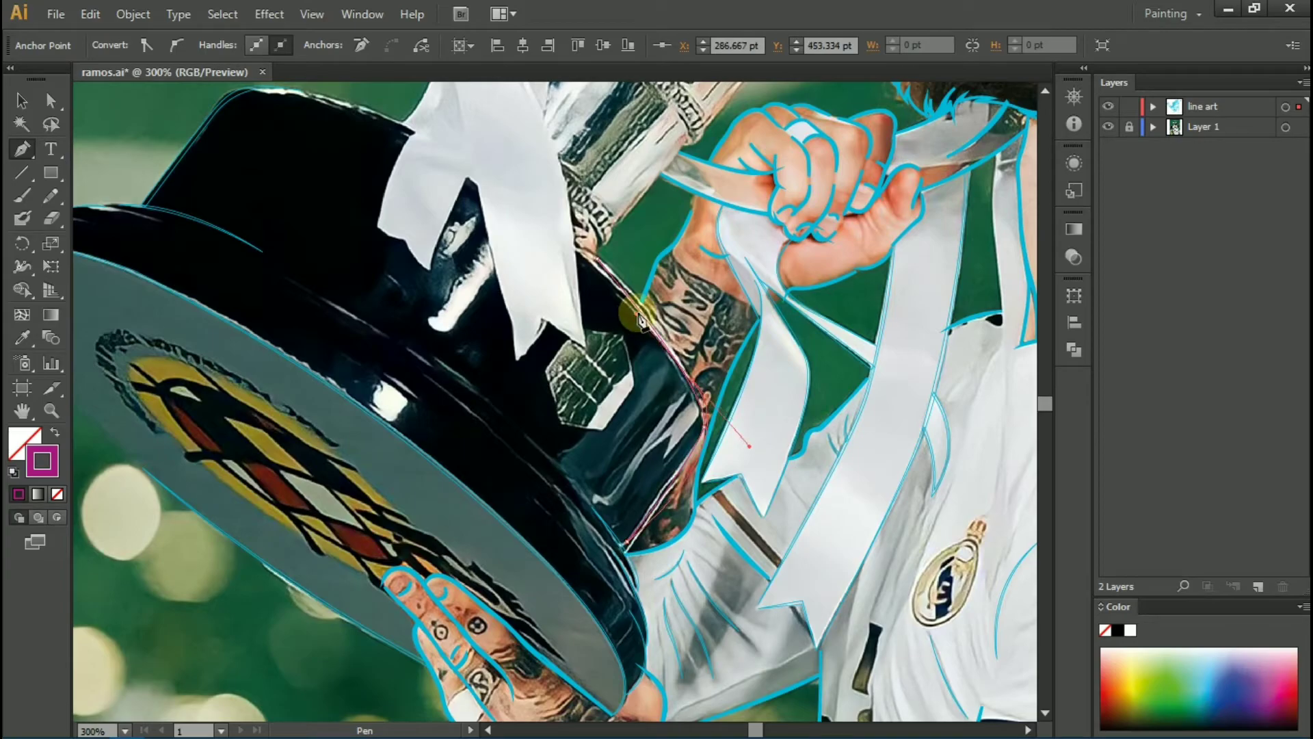
scroll(650, 448, up, 1)
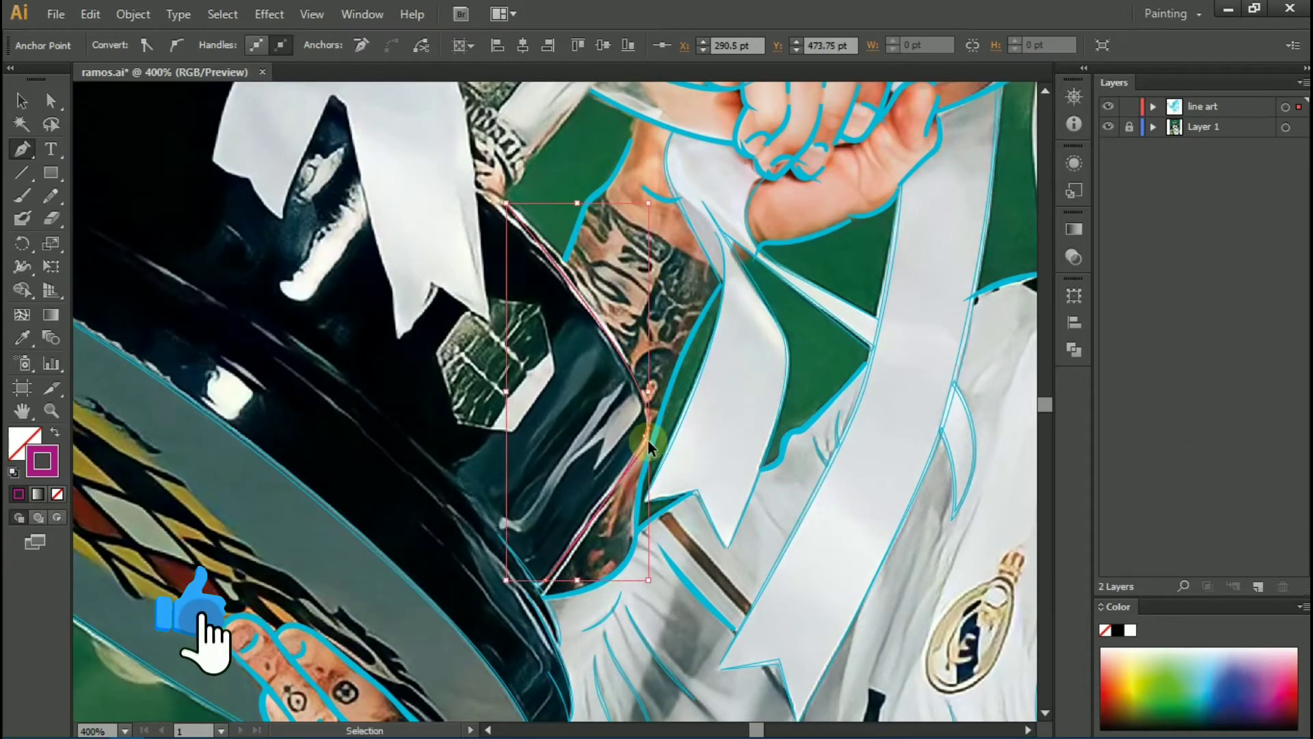
click(660, 384)
Step: Curve the outline along the trophy handle's outer edge
scroll(423, 397, down, 2)
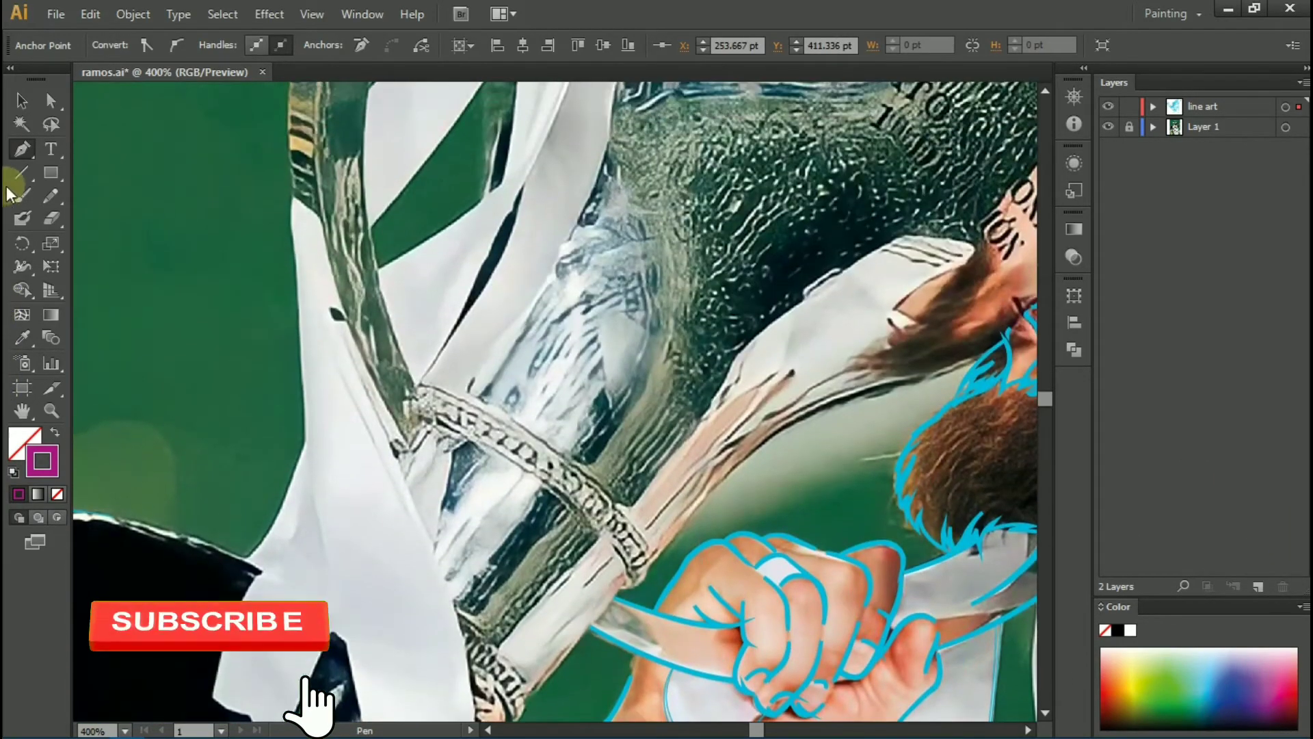
scroll(462, 487, up, 2)
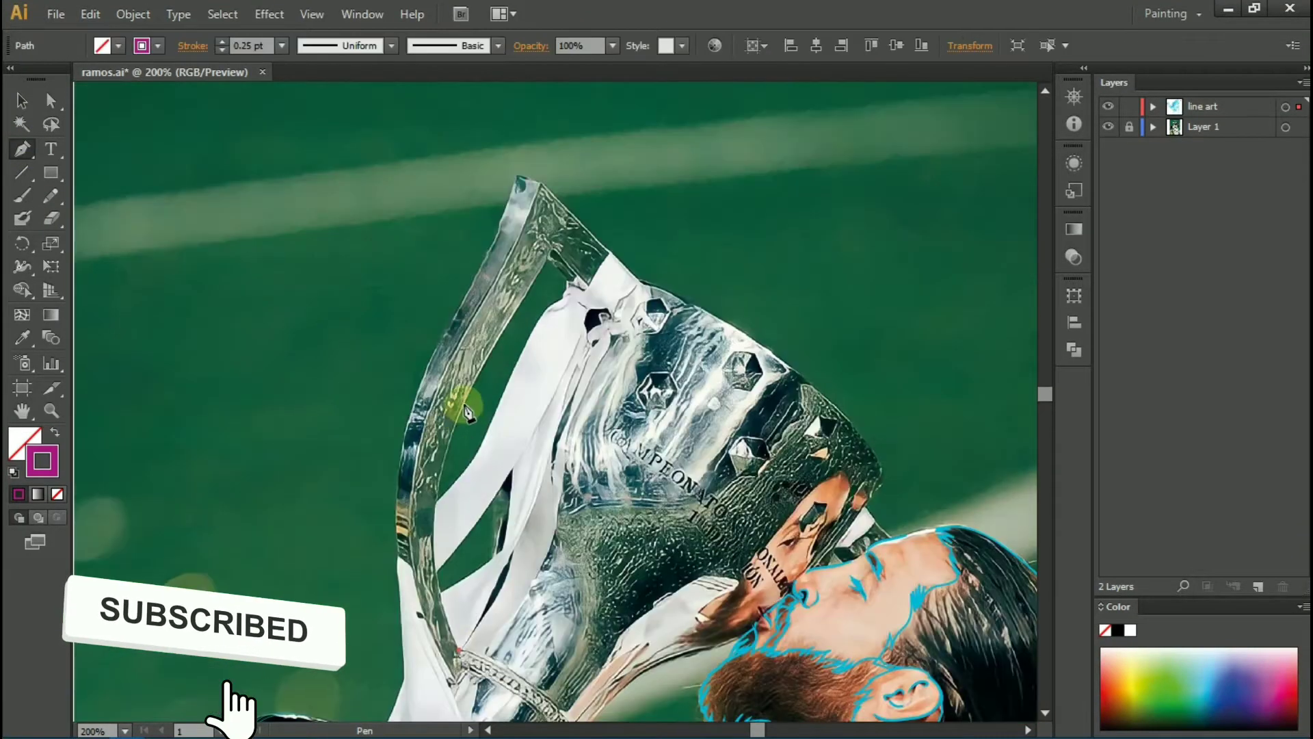
drag(464, 323, 506, 226)
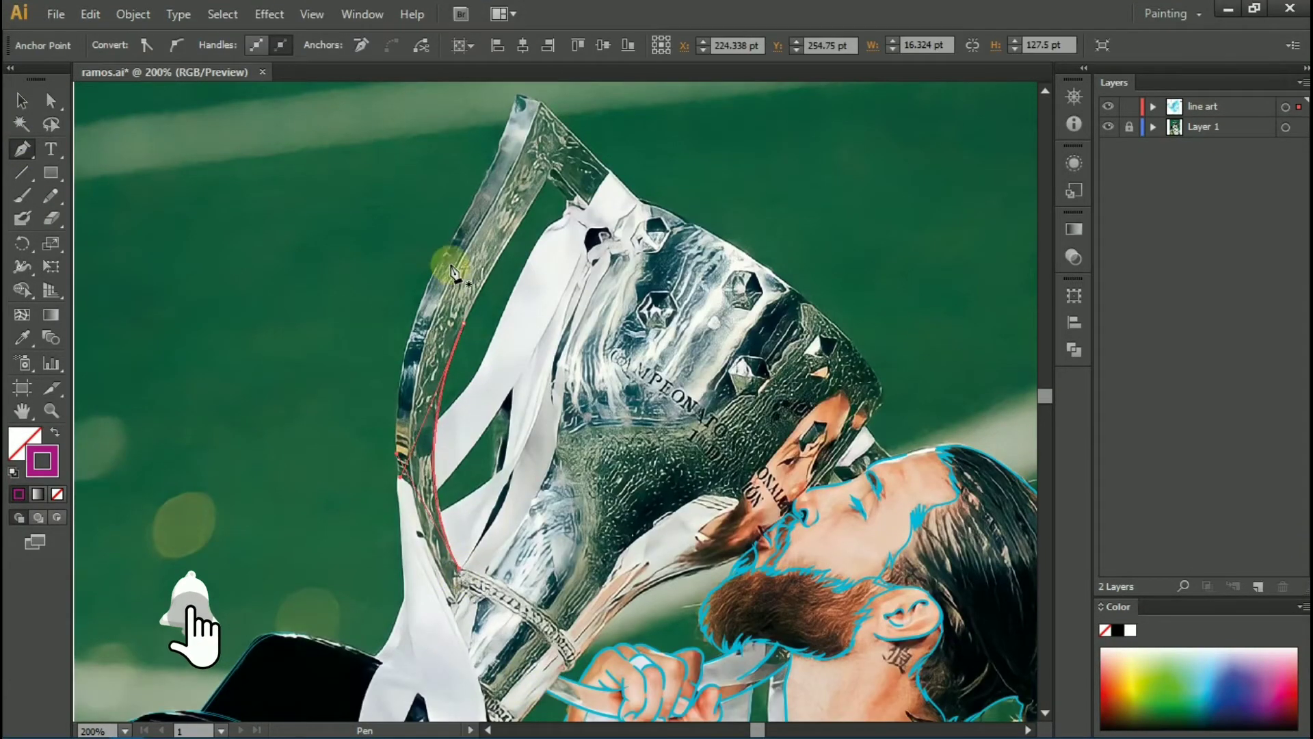
drag(417, 510, 457, 605)
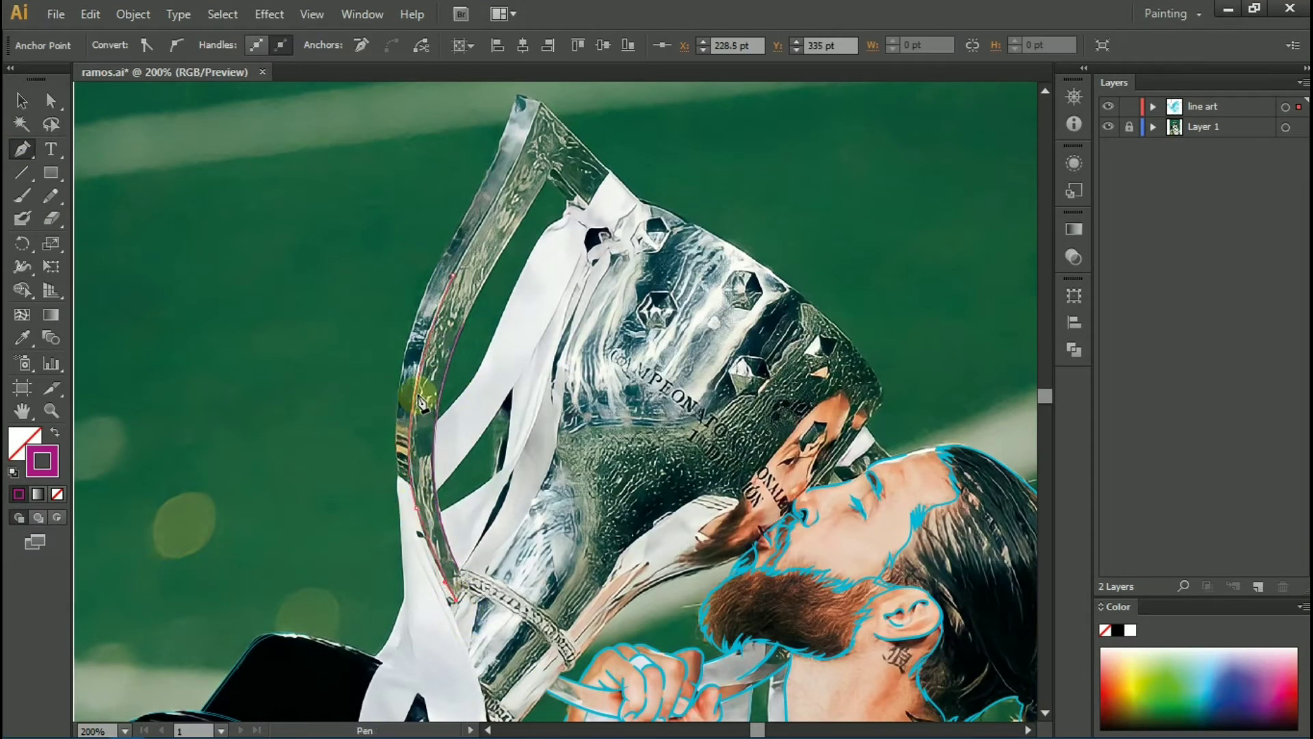
scroll(293, 417, up, 2)
click(293, 417)
scroll(292, 417, up, 1)
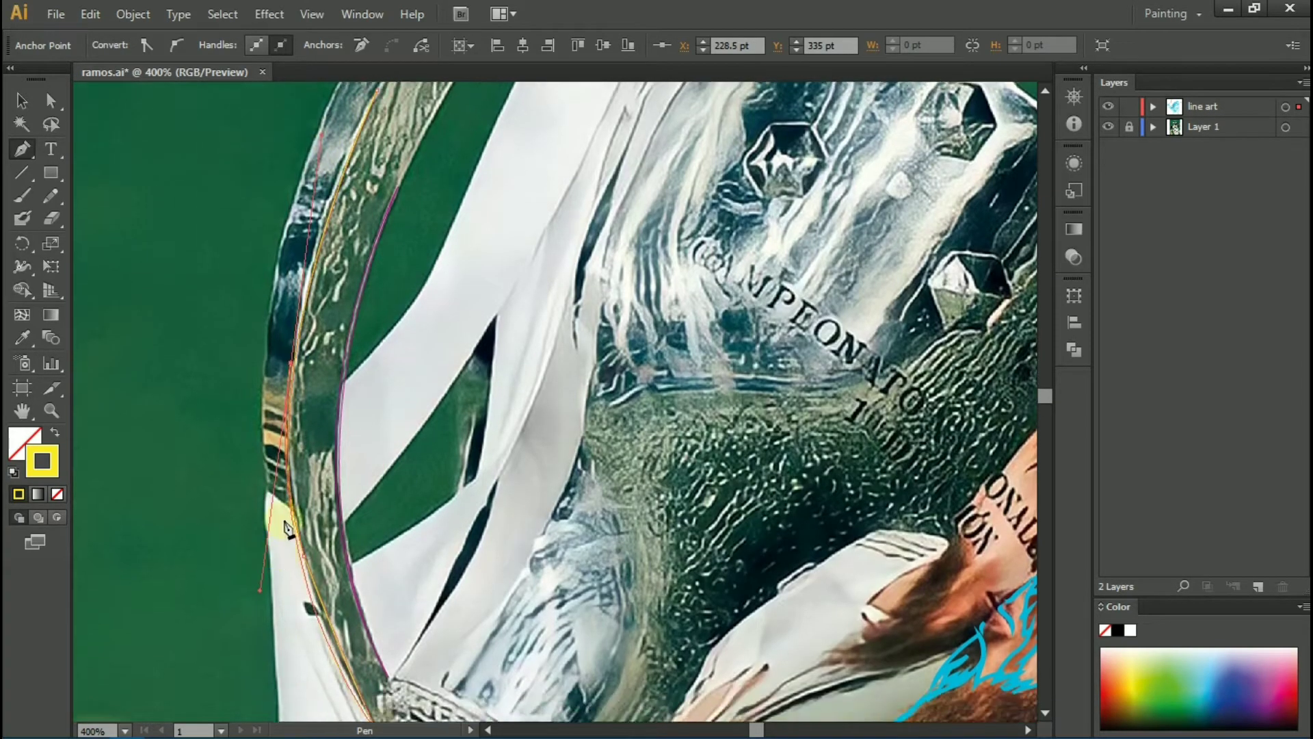
scroll(342, 410, up, 5)
scroll(410, 457, up, 4)
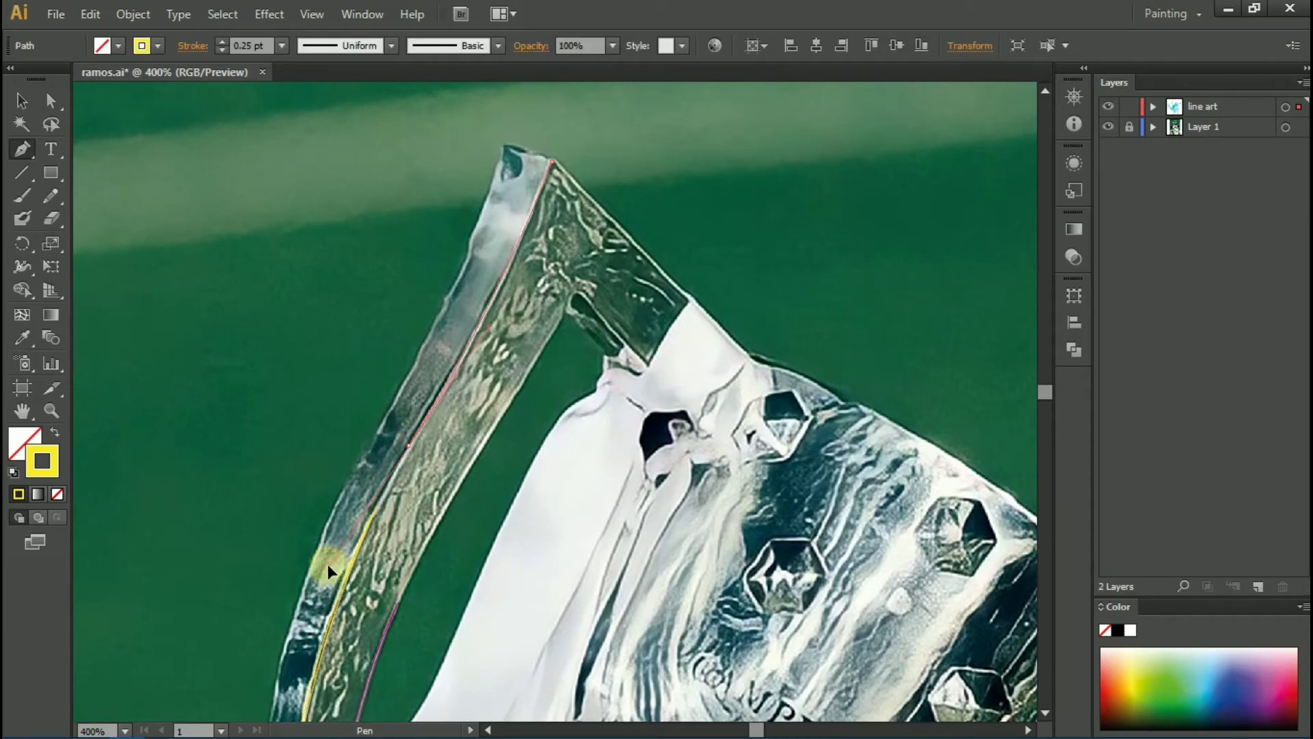
Step: Anchor the handle edge where the ribbon meets it and along its inner corner
click(407, 448)
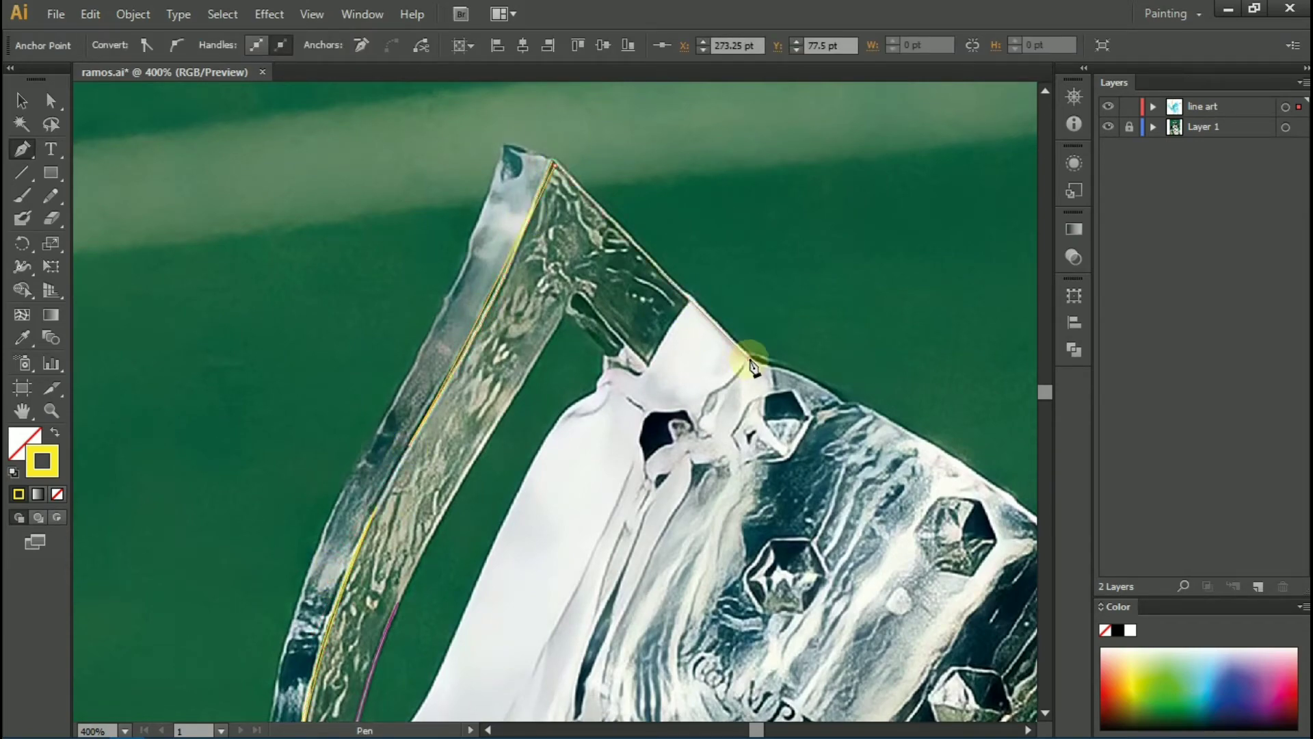
click(646, 369)
scroll(513, 337, down, 2)
click(575, 220)
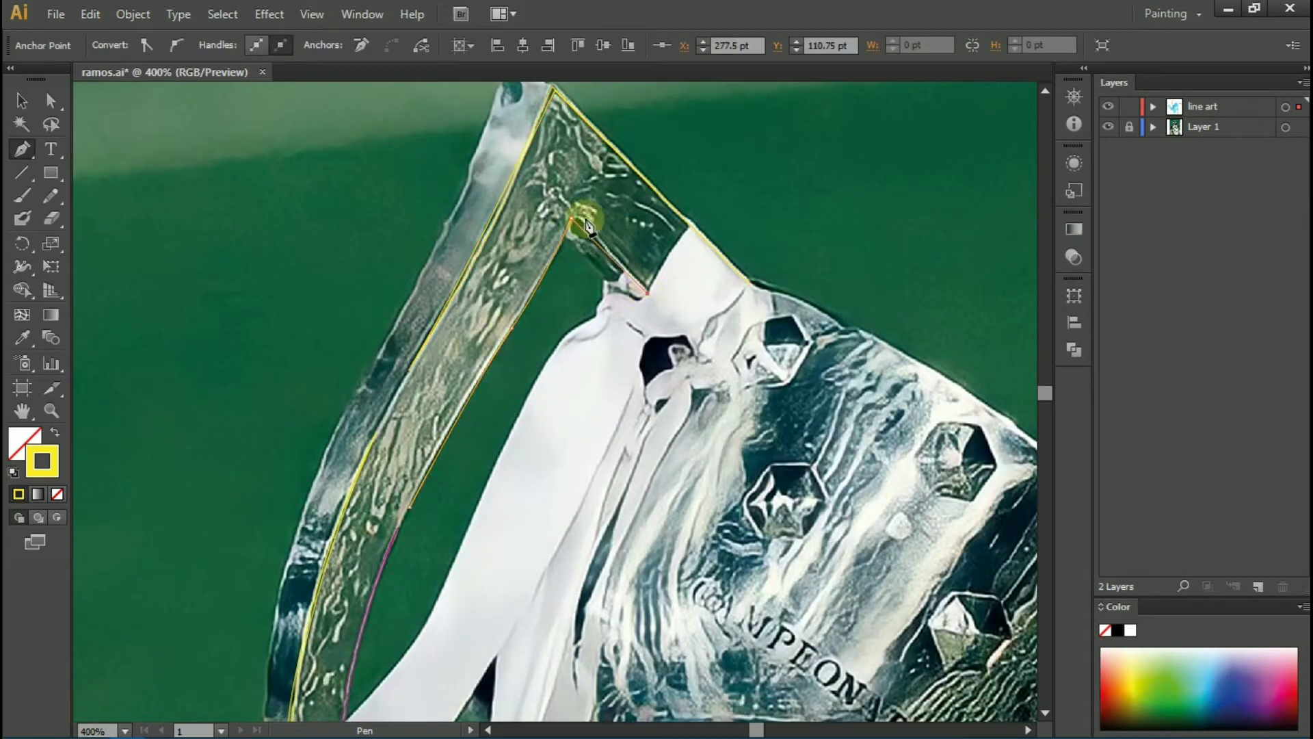
click(782, 404)
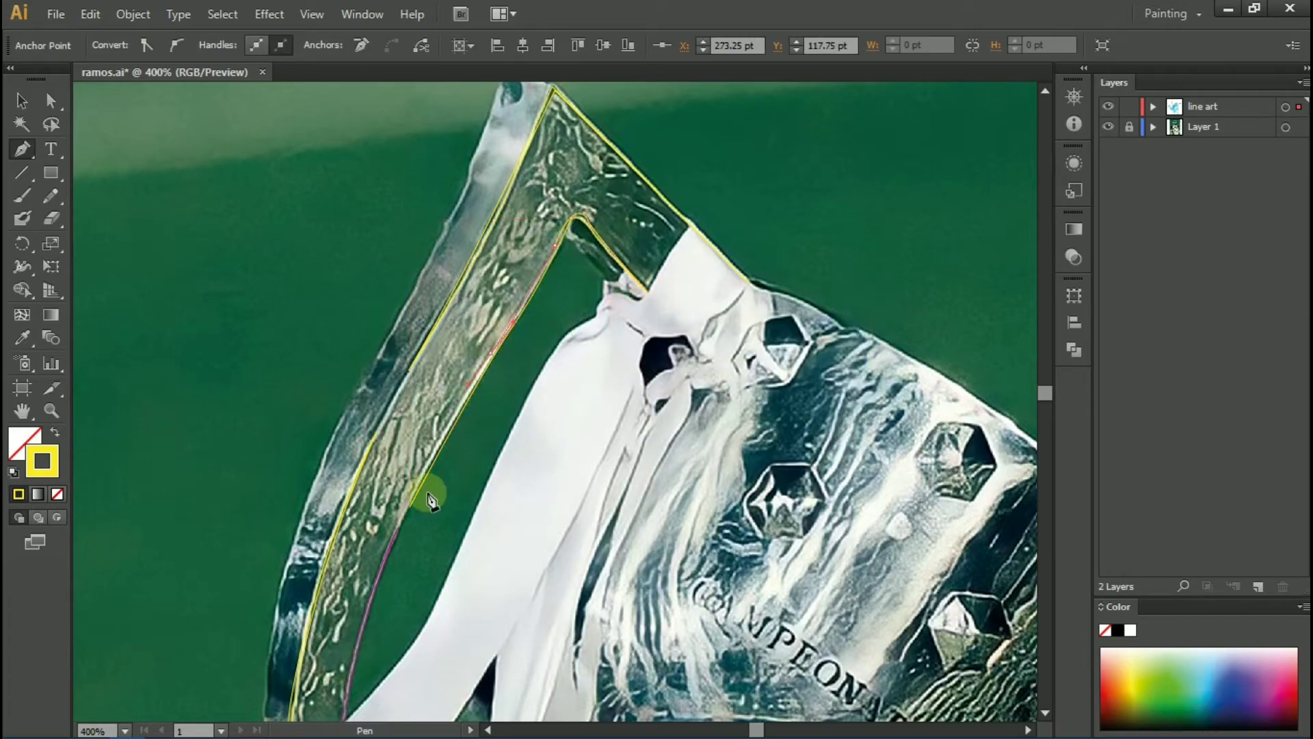
scroll(465, 299, up, 3)
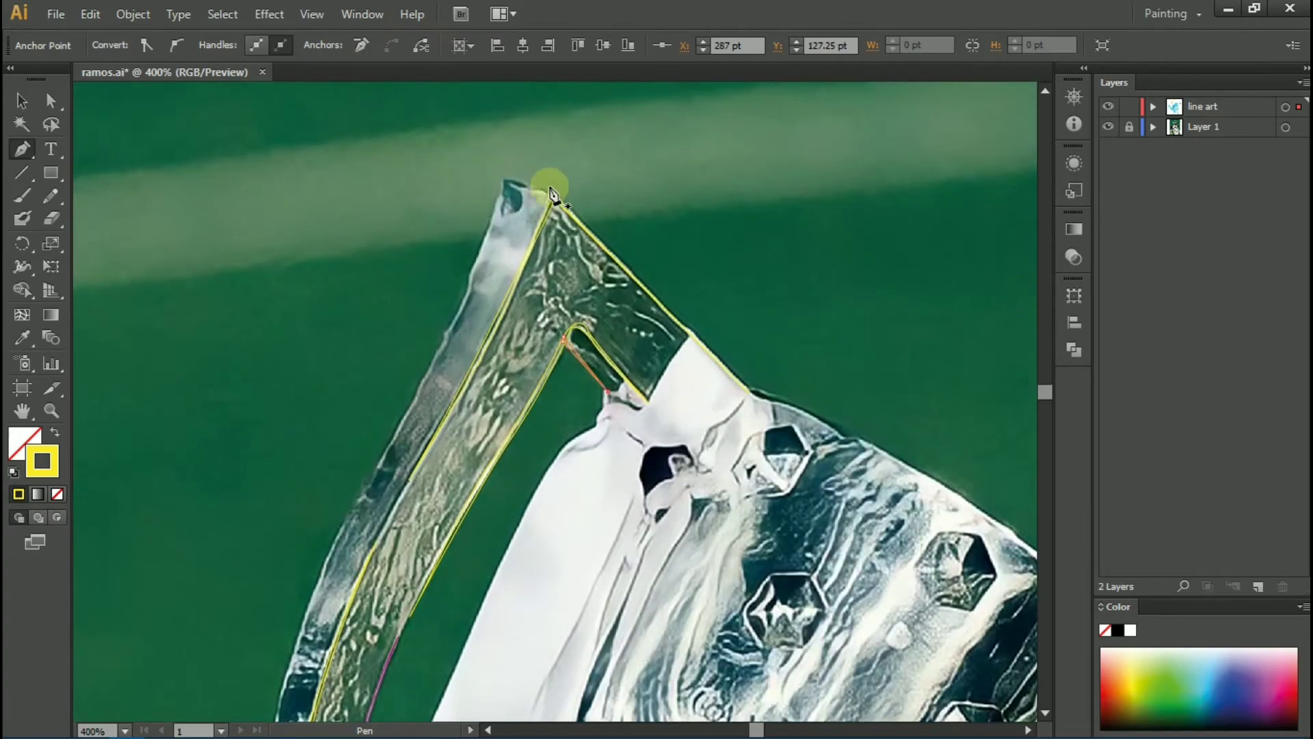
scroll(462, 325, down, 5)
scroll(342, 479, down, 5)
scroll(260, 547, down, 2)
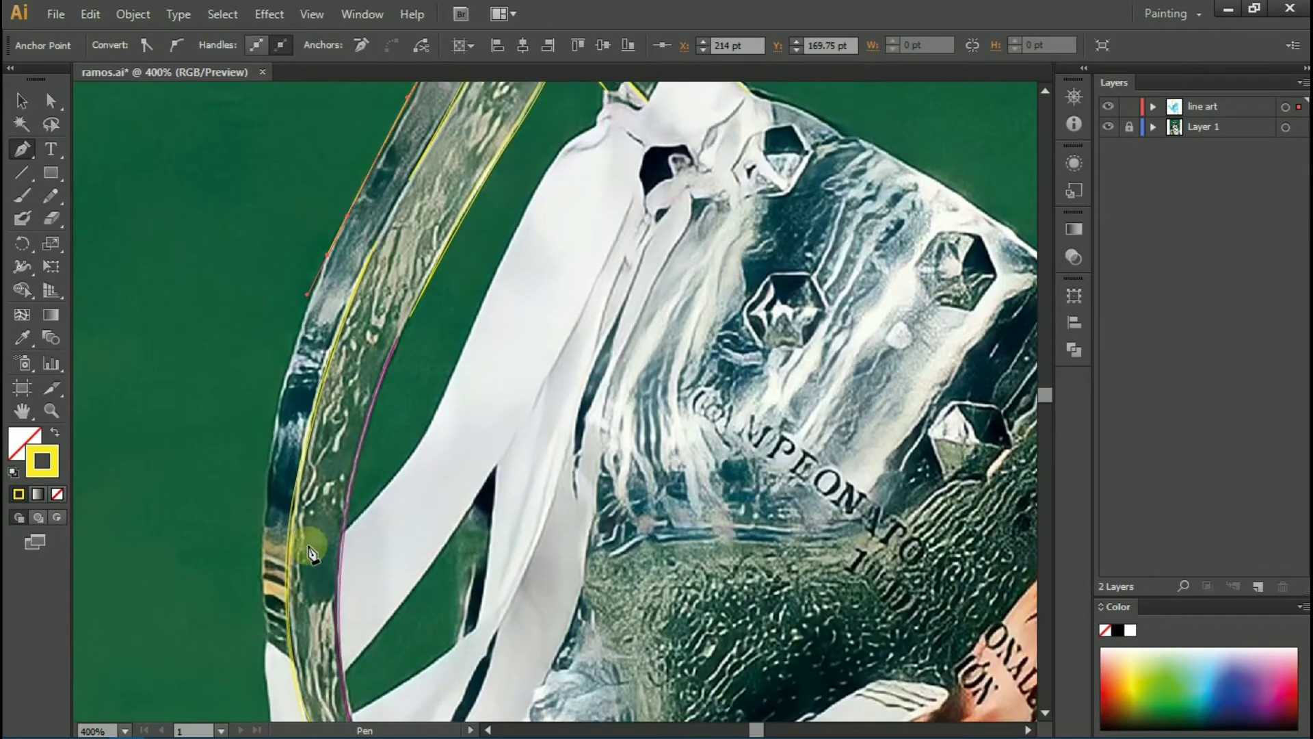
Step: Curve the handle outline and place a corner anchor at the handle's top
drag(266, 530, 295, 662)
scroll(315, 534, down, 4)
scroll(207, 396, up, 4)
scroll(327, 352, up, 3)
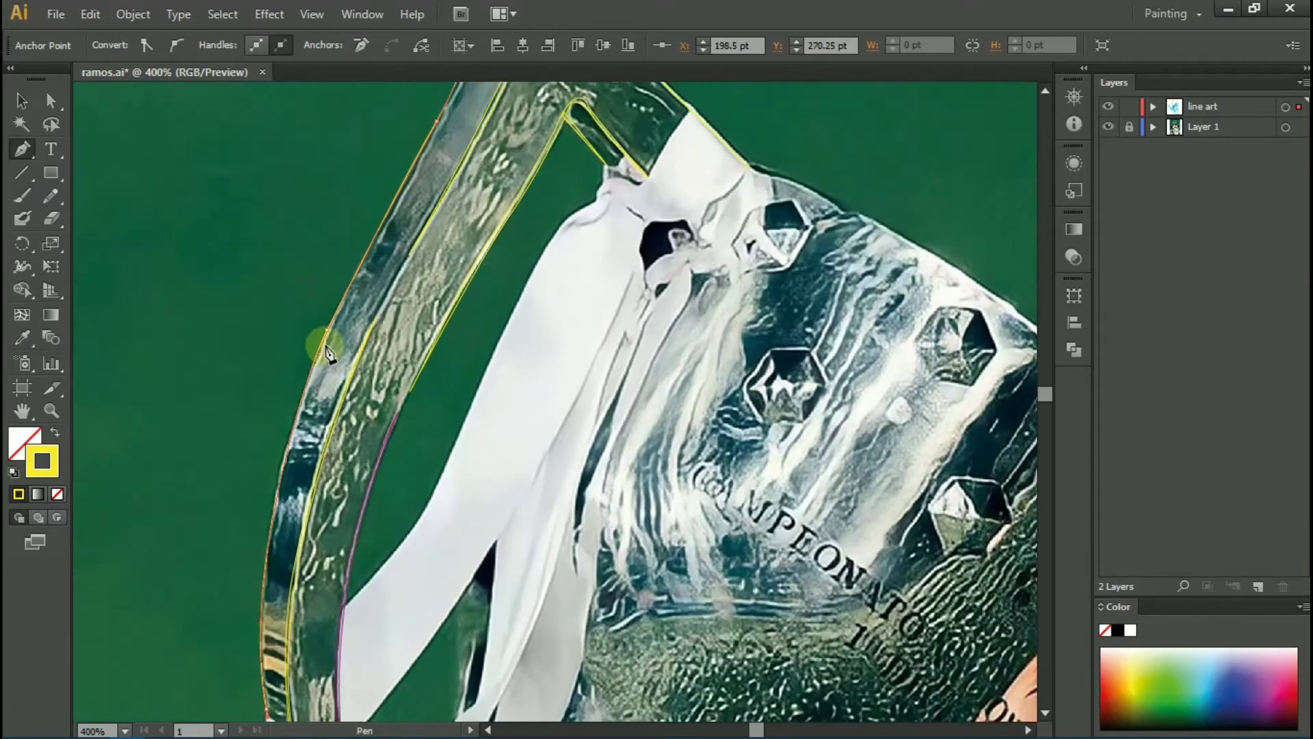
scroll(329, 329, up, 5)
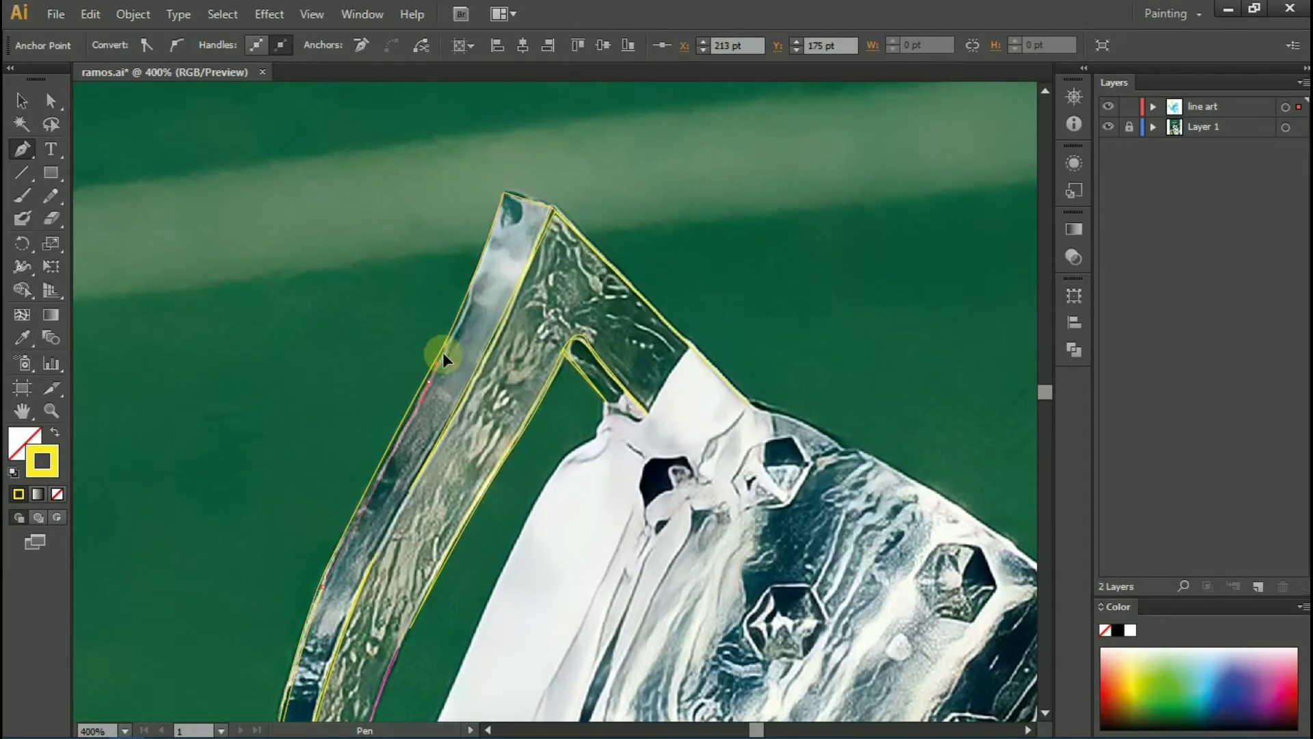
click(504, 196)
scroll(554, 274, down, 3)
scroll(572, 461, up, 1)
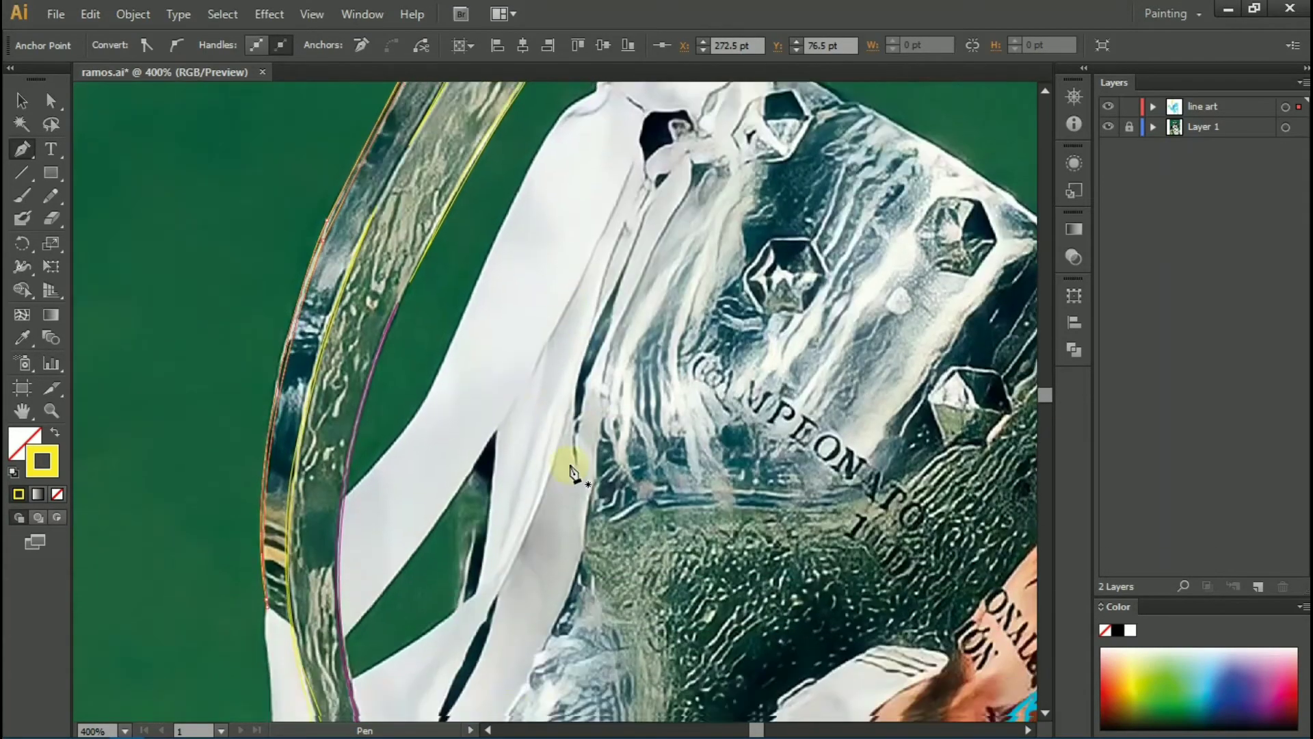
scroll(602, 426, down, 4)
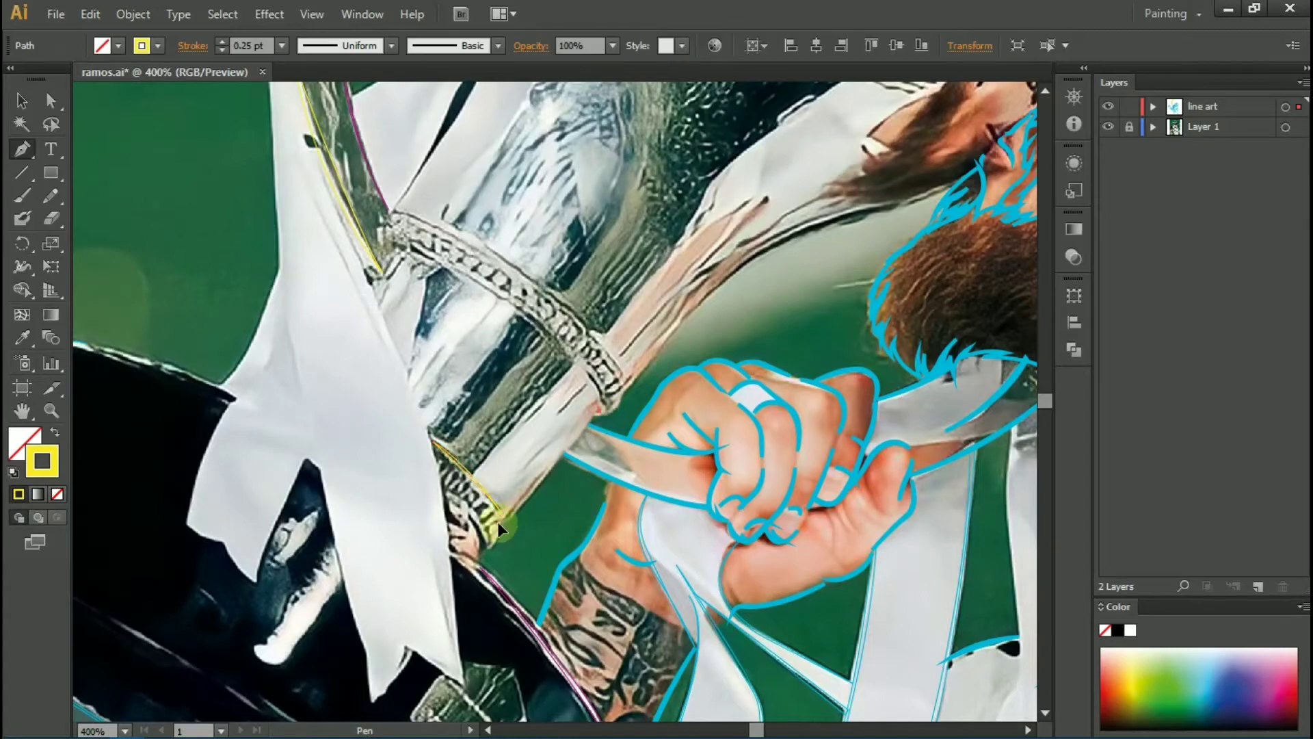
Step: Extend the outline from the handle collar up along the cup's side
click(606, 403)
scroll(605, 466, up, 1)
click(488, 335)
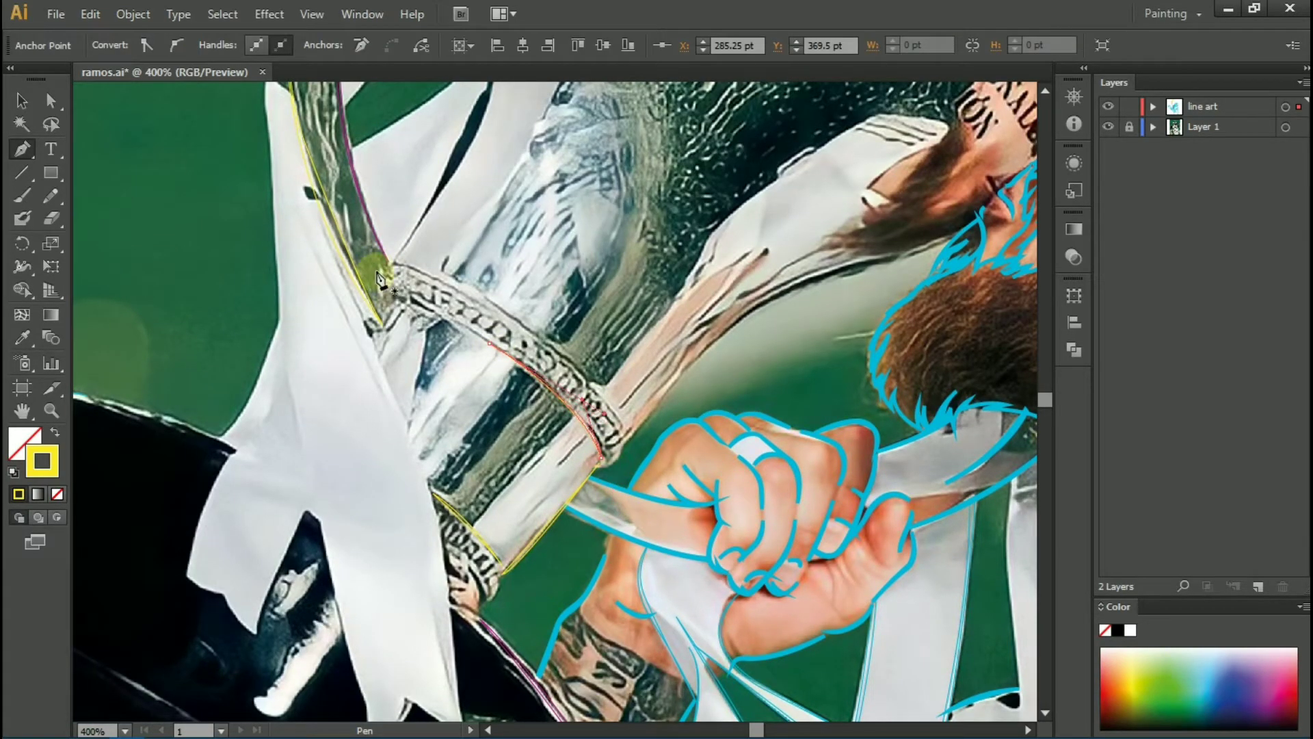
scroll(380, 279, up, 2)
click(865, 368)
click(603, 555)
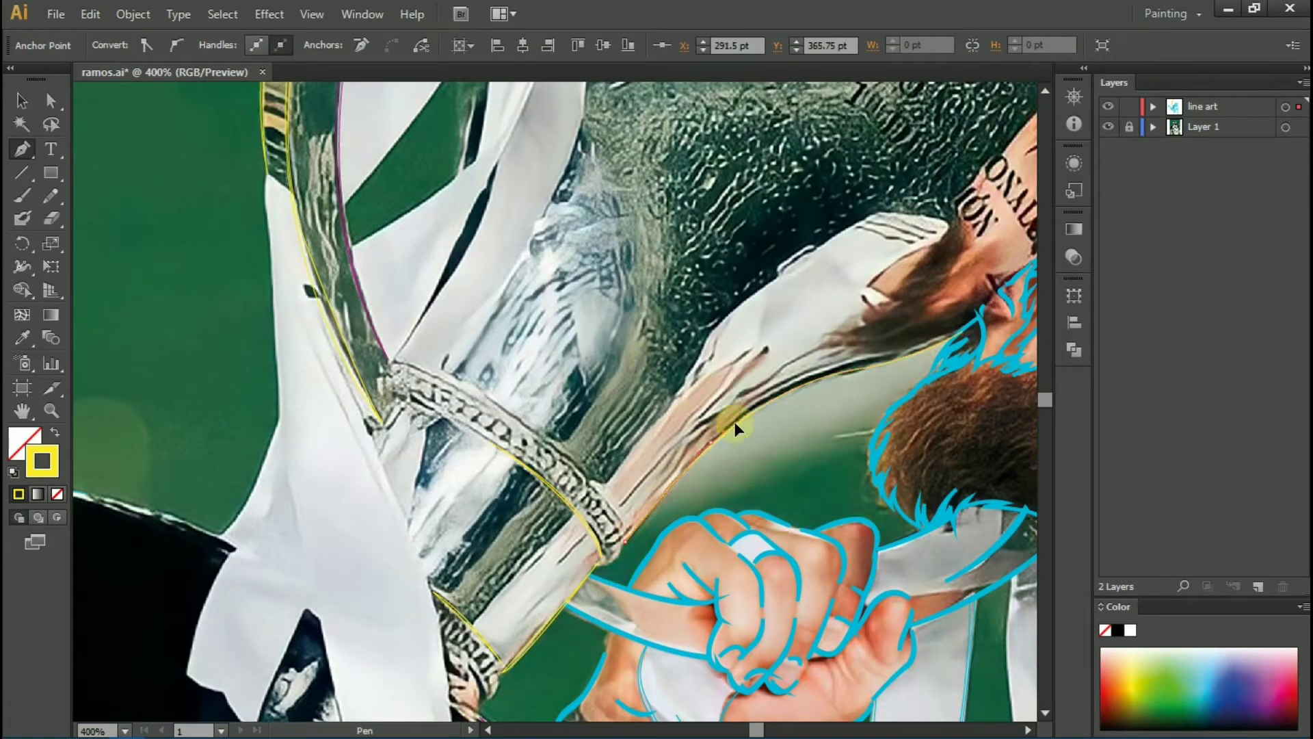
Step: Trace the cup's rim corner down to where it meets the face, undoing one stray curve
mouse_move(523, 221)
mouse_down()
mouse_move(243, 549)
mouse_move(20, 527)
mouse_up()
click(22, 148)
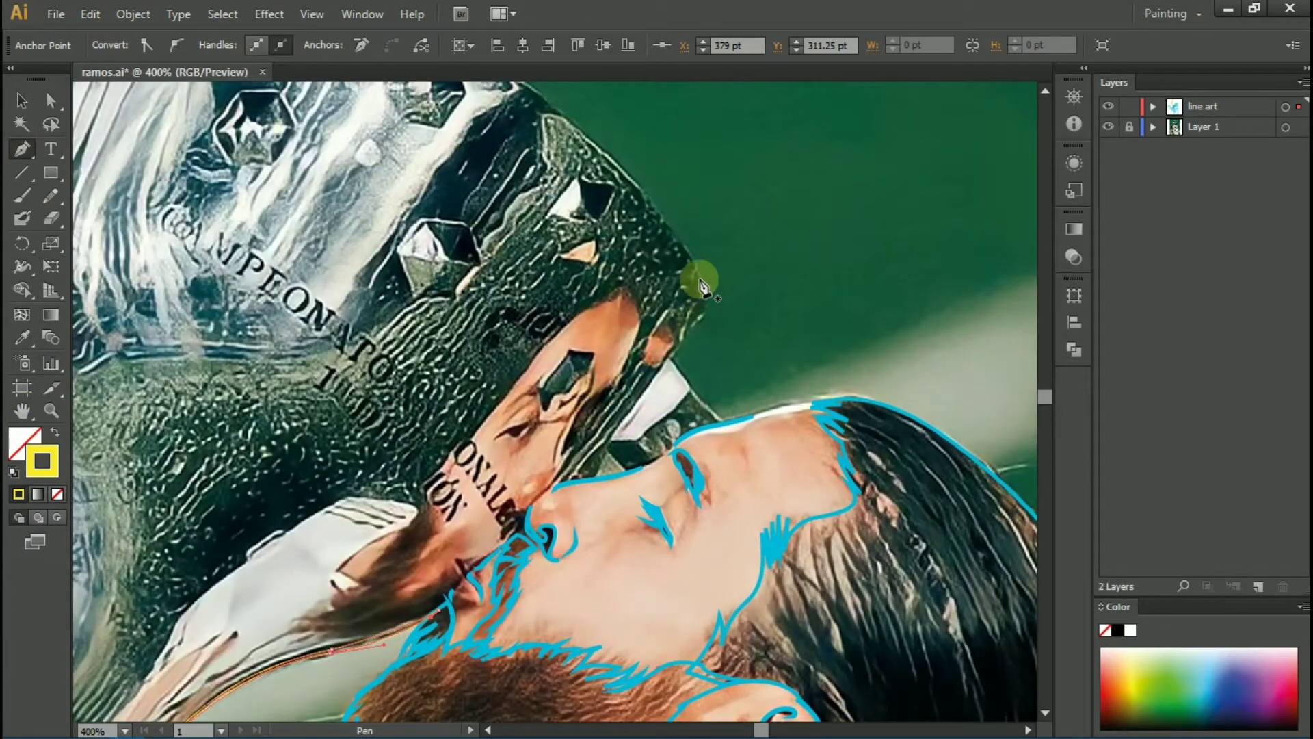
drag(670, 357, 611, 432)
key(ctrl+z)
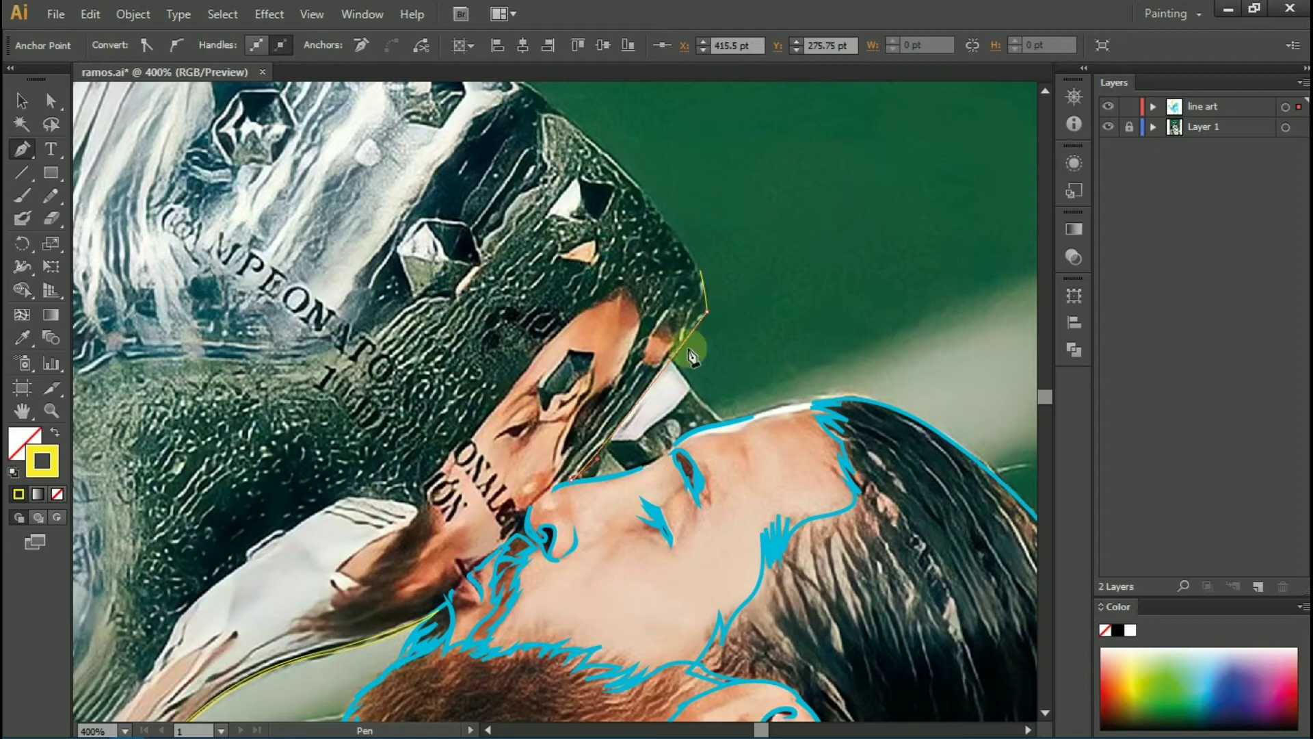
drag(706, 316, 705, 313)
click(626, 481)
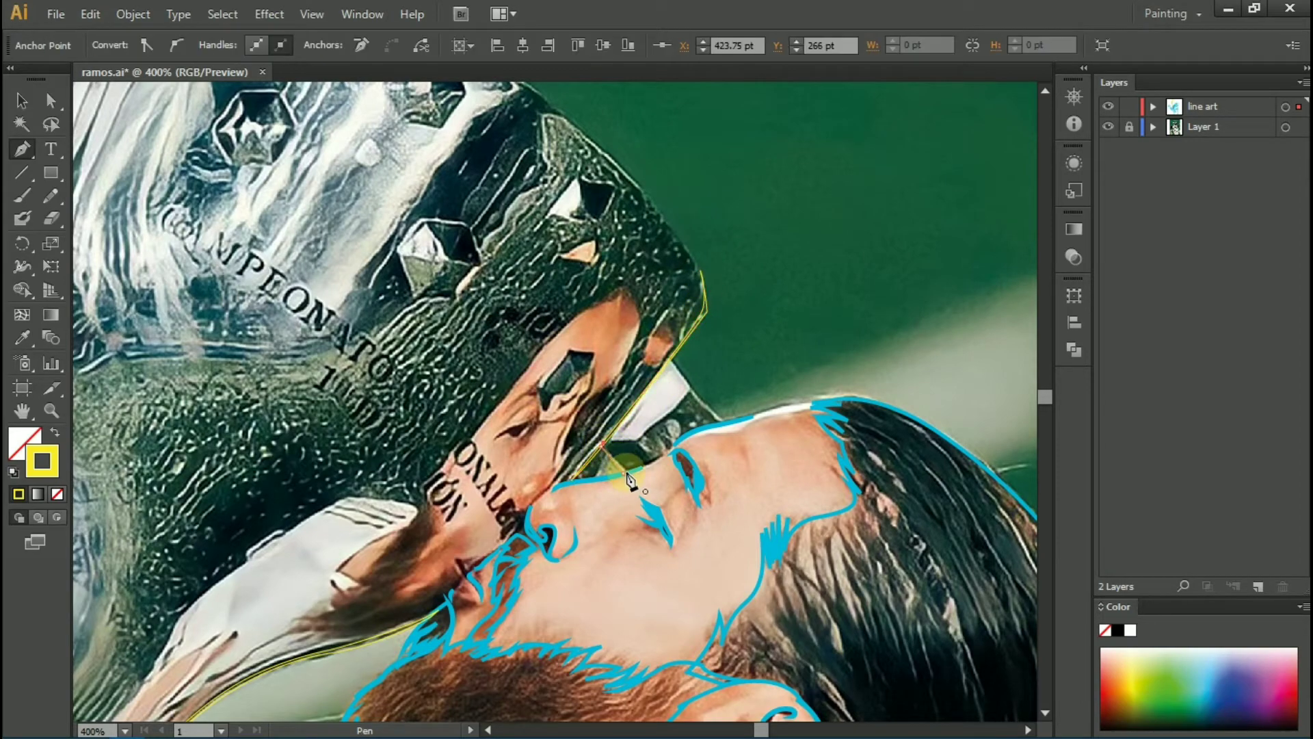
Step: Zoom in to close the cup outline at its start anchor, then zoom back out to 200%
key(ctrl+plus)
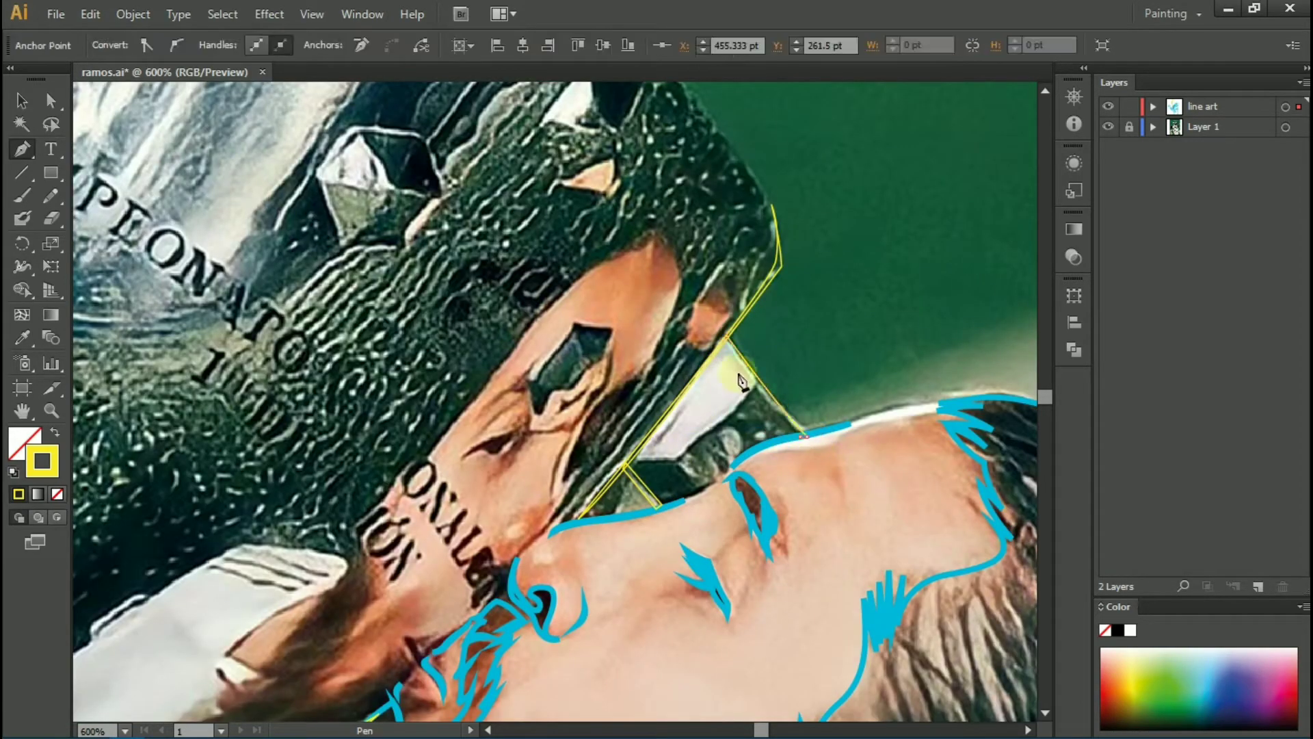
click(729, 342)
click(684, 472)
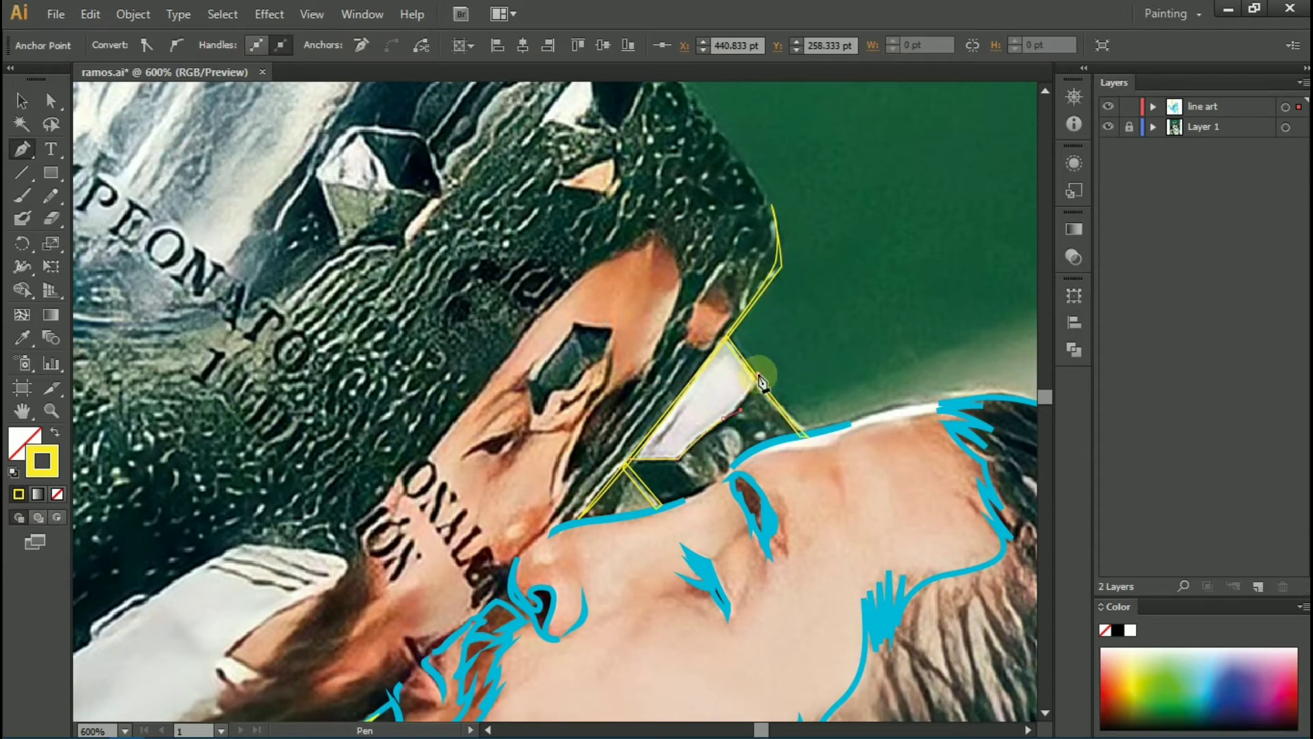
key(ctrl+minus)
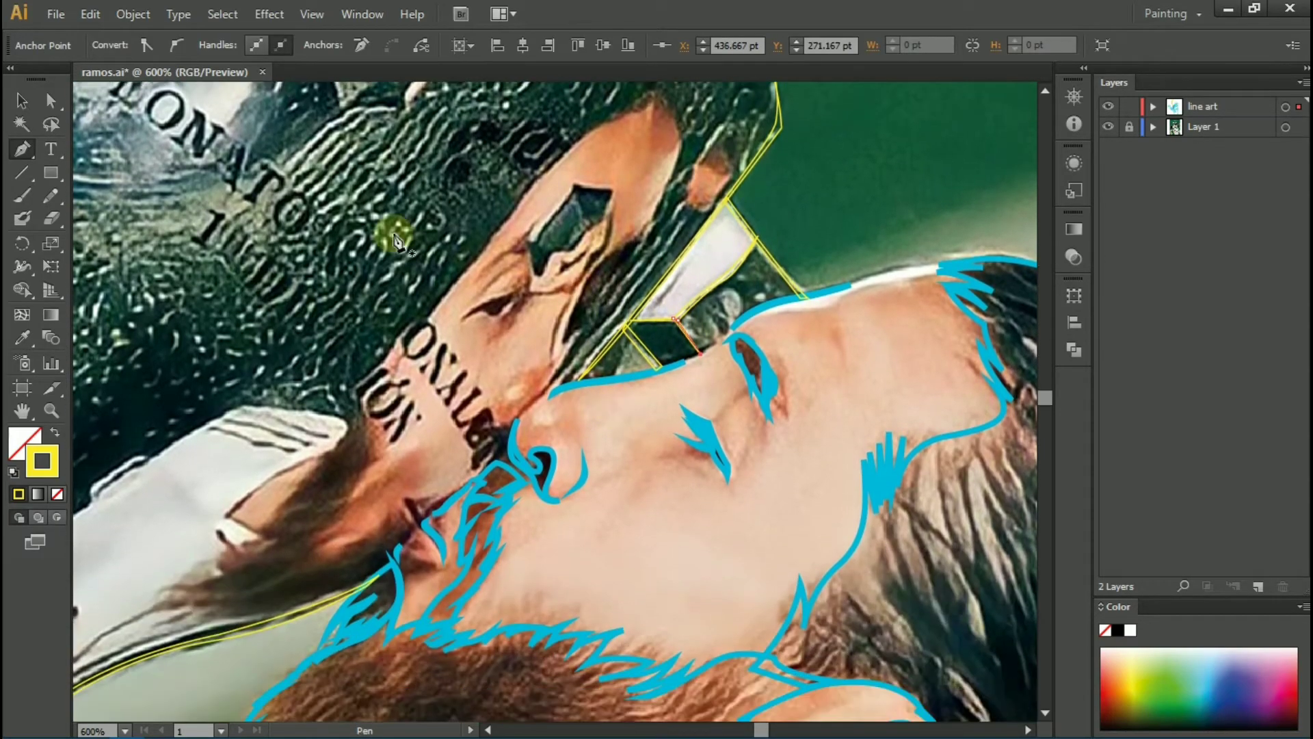
drag(444, 205, 724, 399)
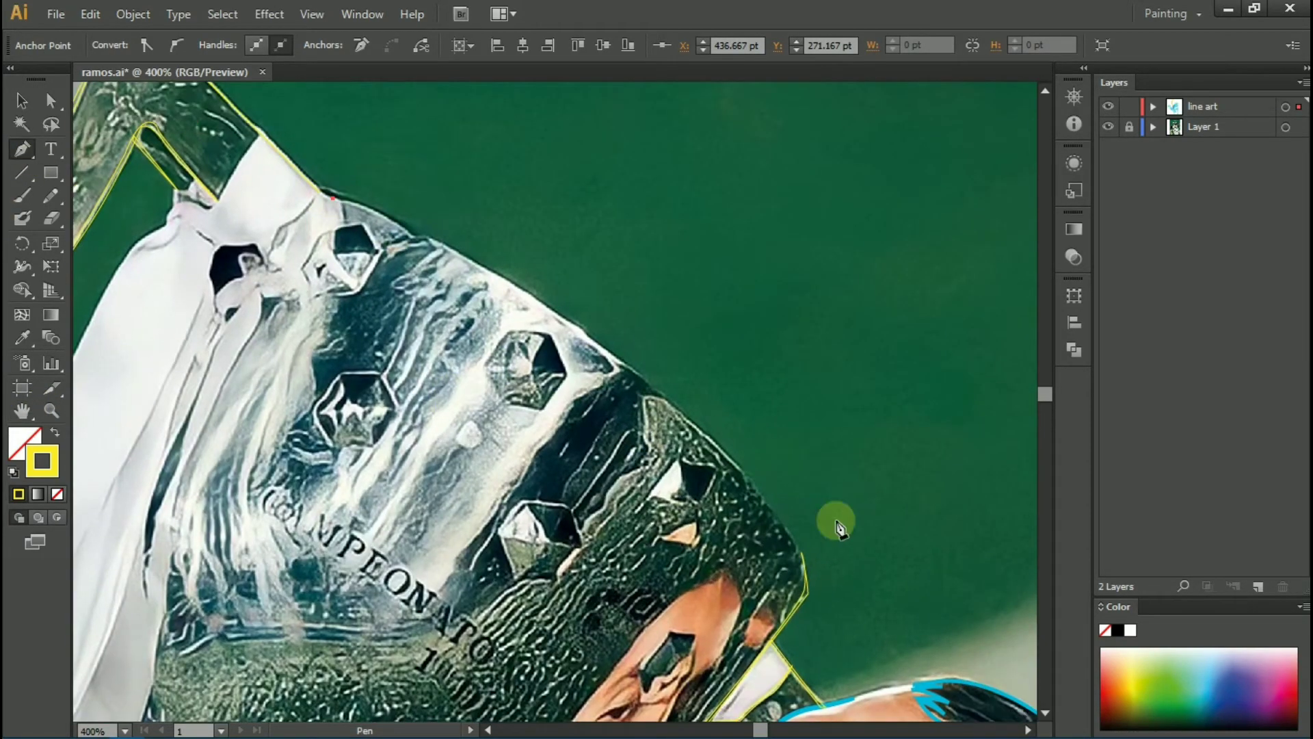
key(ctrl+minus)
Step: Anchor the cup's top edge and zoom in to 400% on the cup's upper edge
click(607, 219)
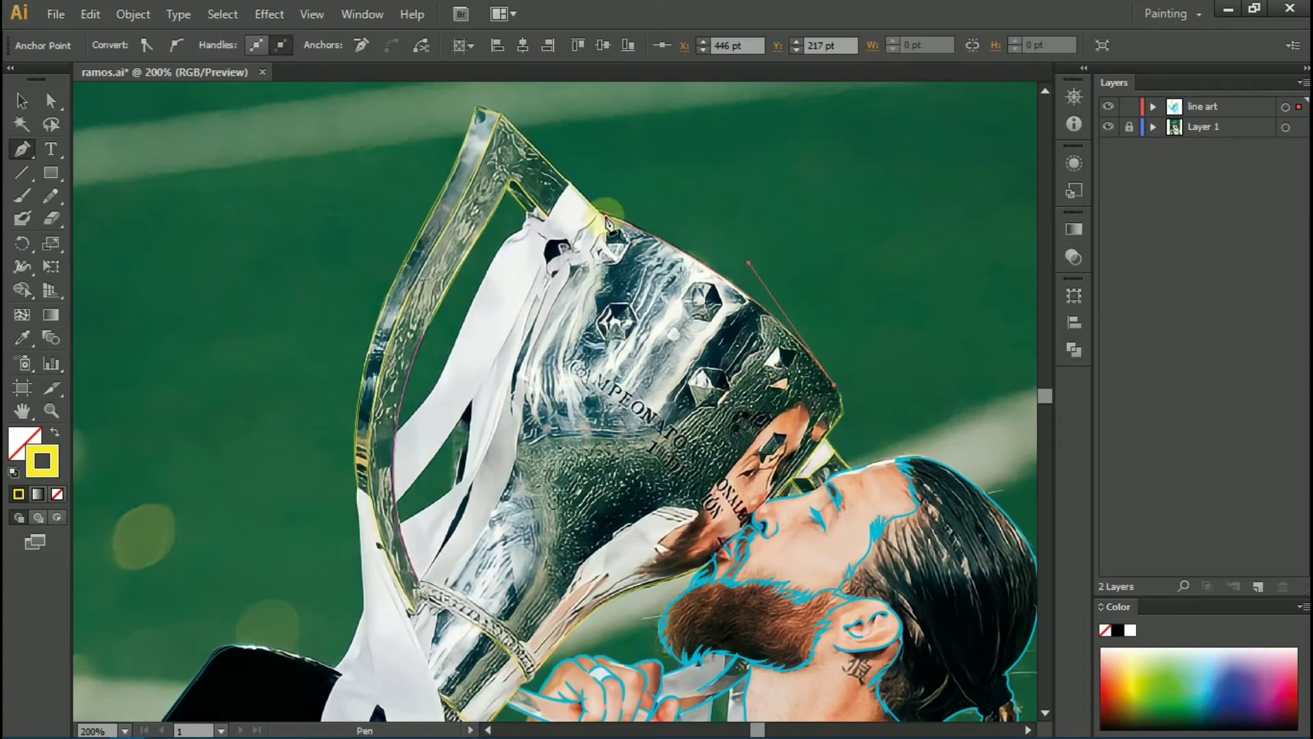
key(ctrl+plus)
key(v)
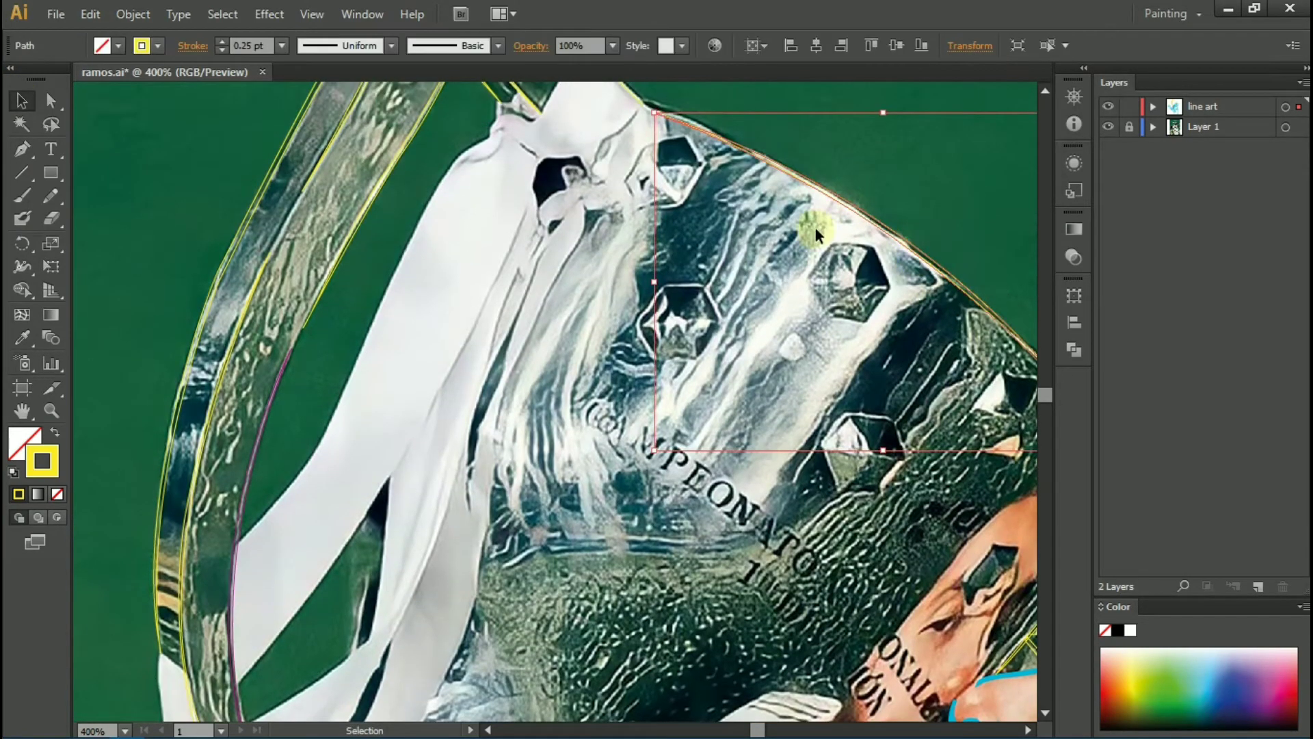
scroll(692, 267, up, 3)
drag(692, 267, 266, 242)
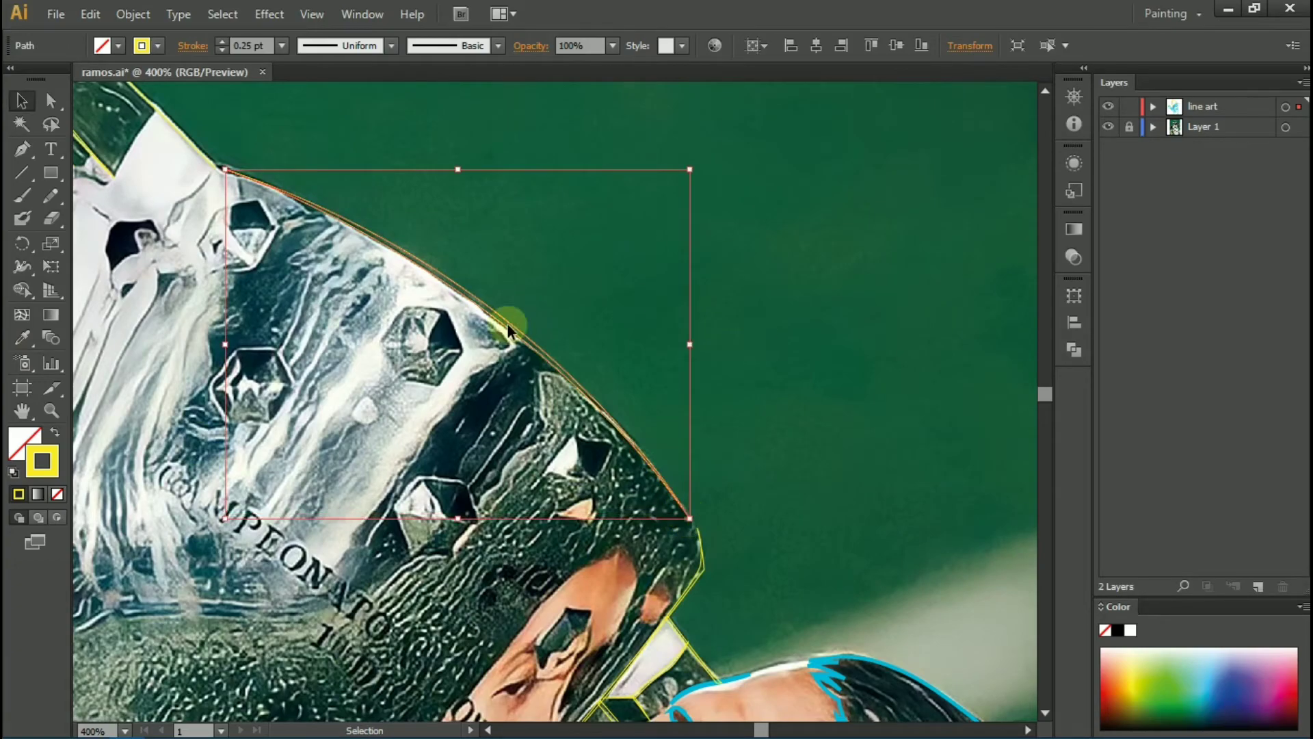
Step: With the Pen tool, begin outlining the ribbon inside the trophy handle
key(p)
scroll(342, 479, left, 5)
scroll(174, 622, up, 2)
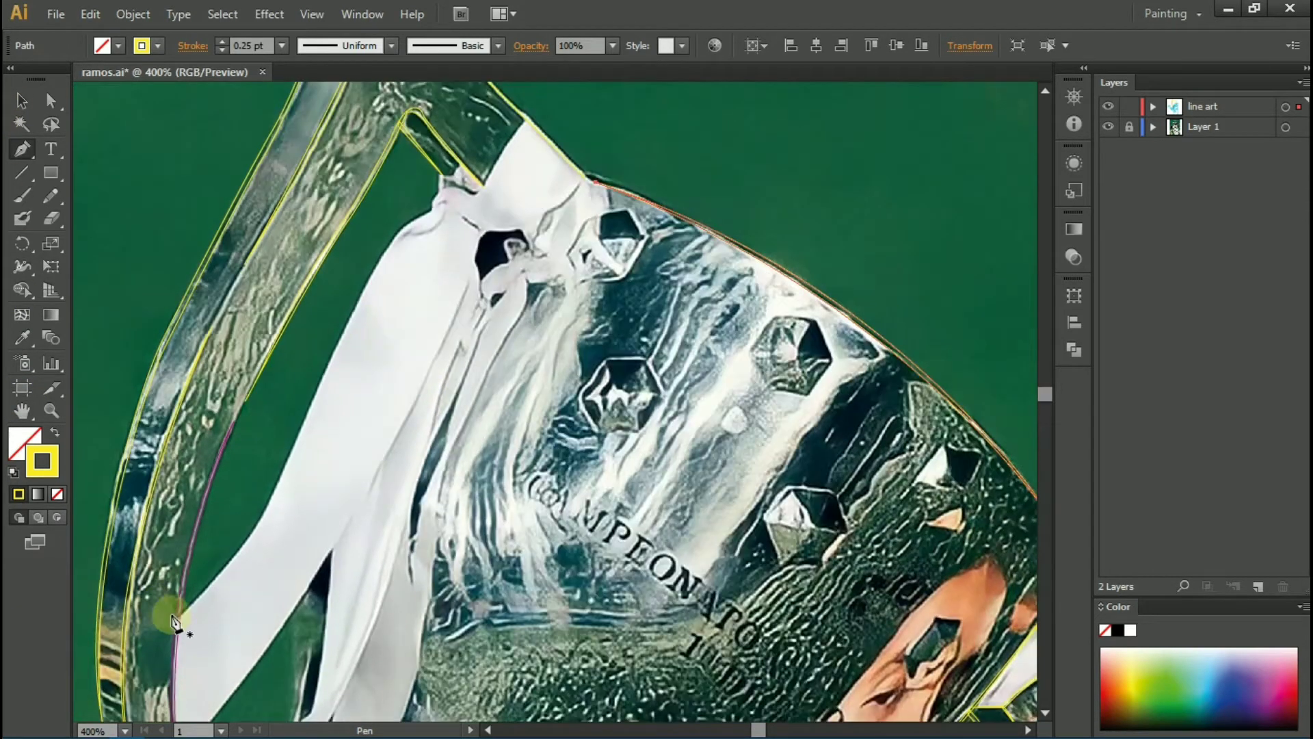
click(396, 236)
click(424, 214)
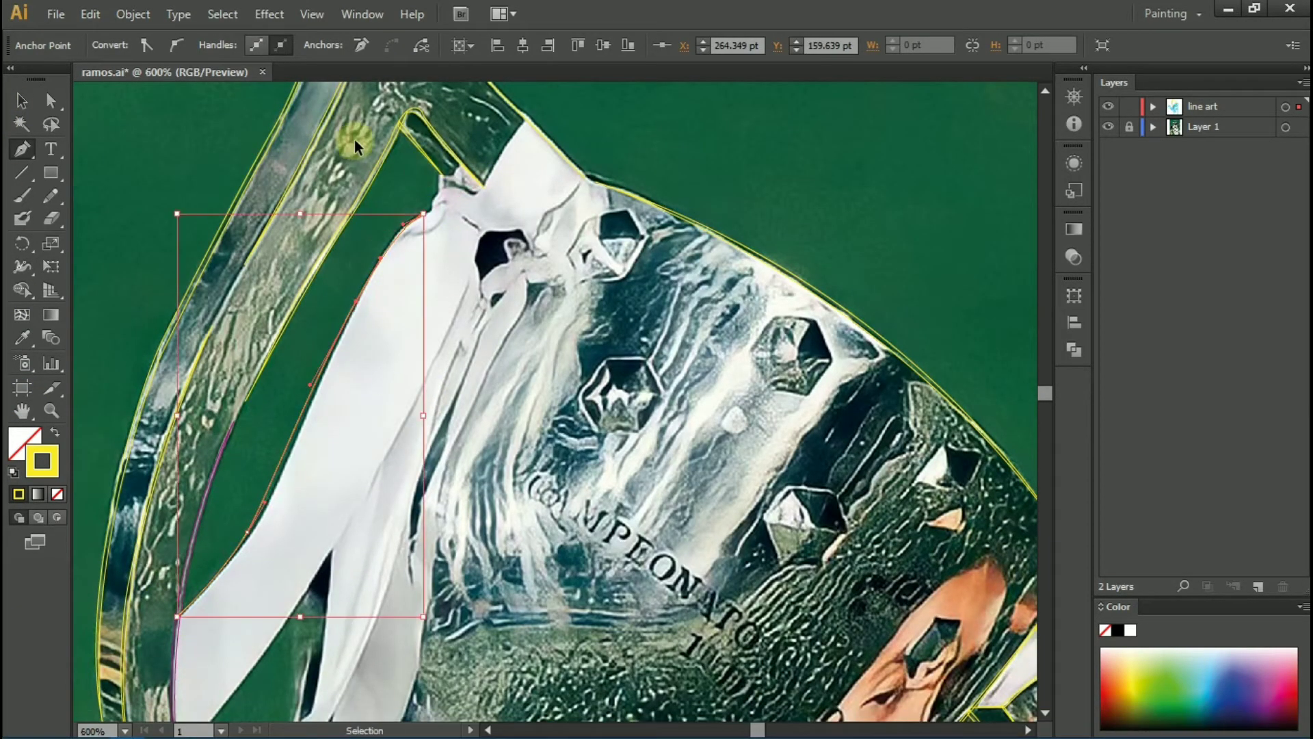
scroll(356, 144, up, 3)
scroll(448, 465, down, 3)
scroll(448, 465, down, 3)
scroll(452, 492, left, 3)
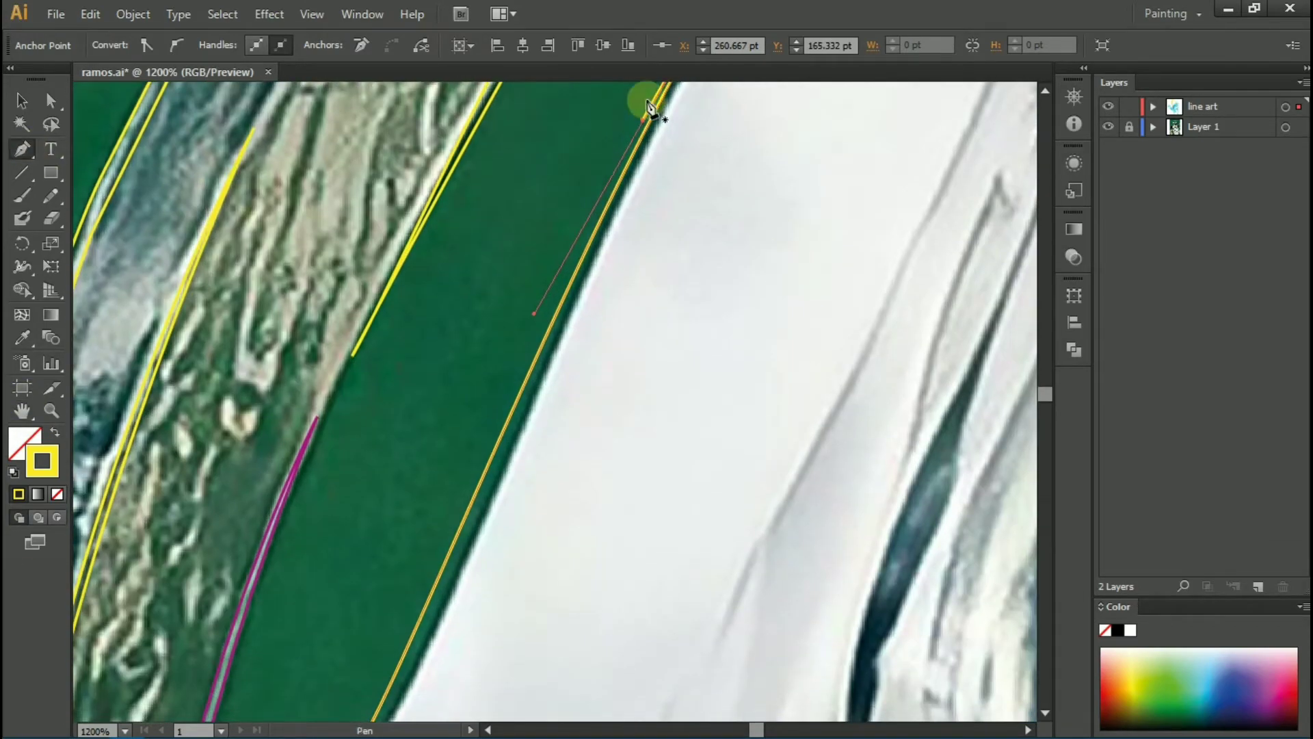
Step: Curve and close the ribbon outline, then start outlining the neighbouring ribbon
click(456, 523)
scroll(456, 525, down, 5)
drag(226, 557, 210, 625)
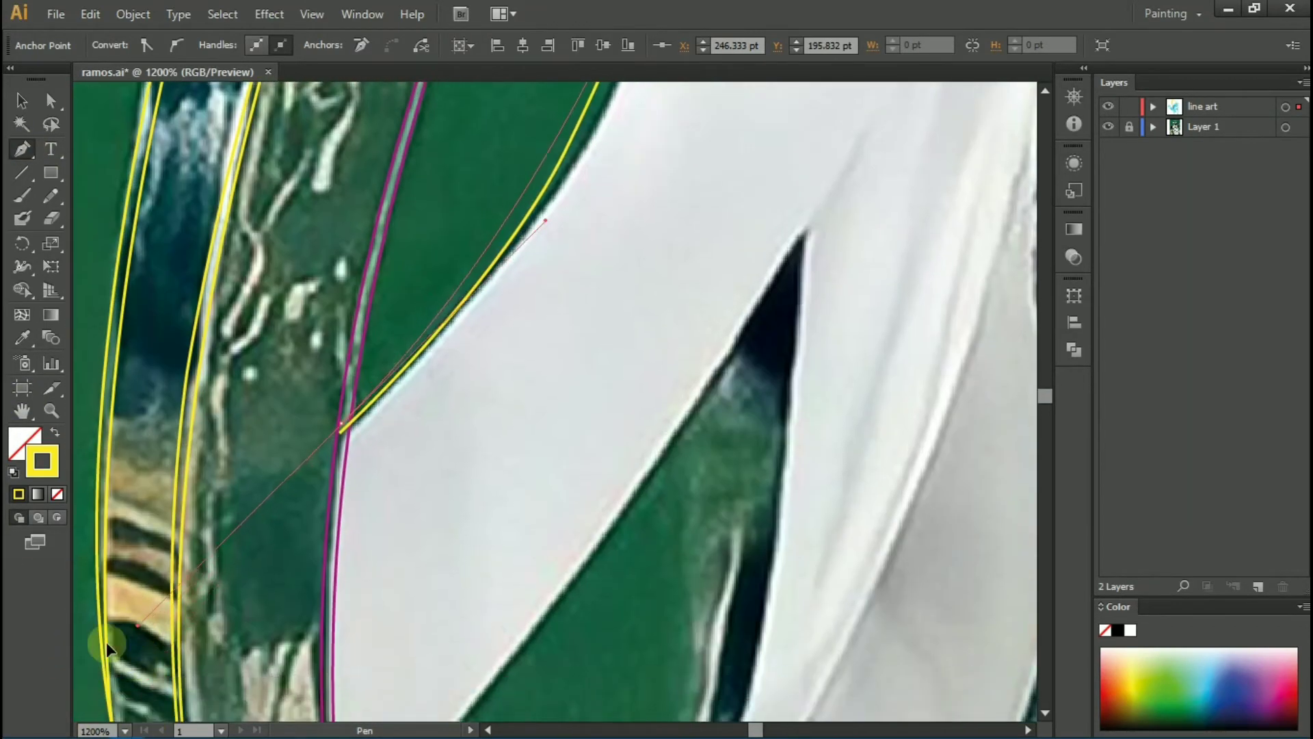
scroll(680, 465, down, 3)
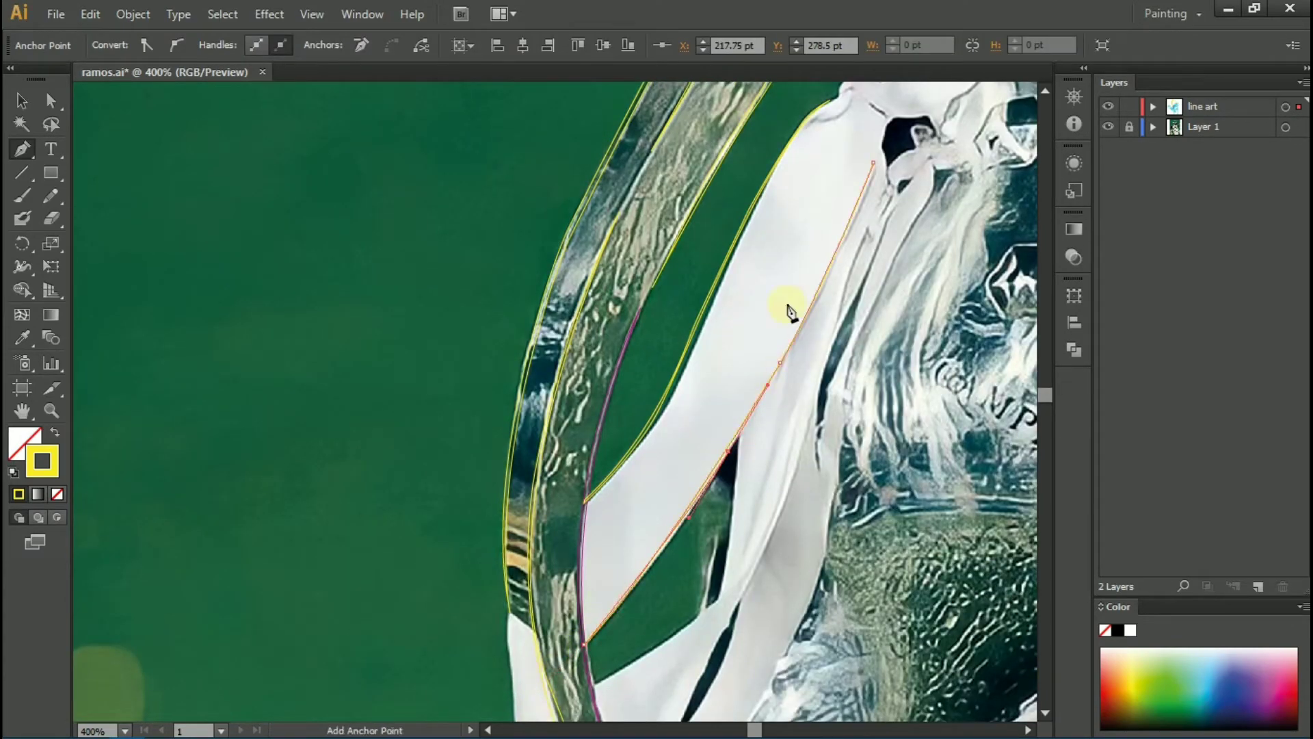
scroll(790, 311, down, 3)
click(589, 574)
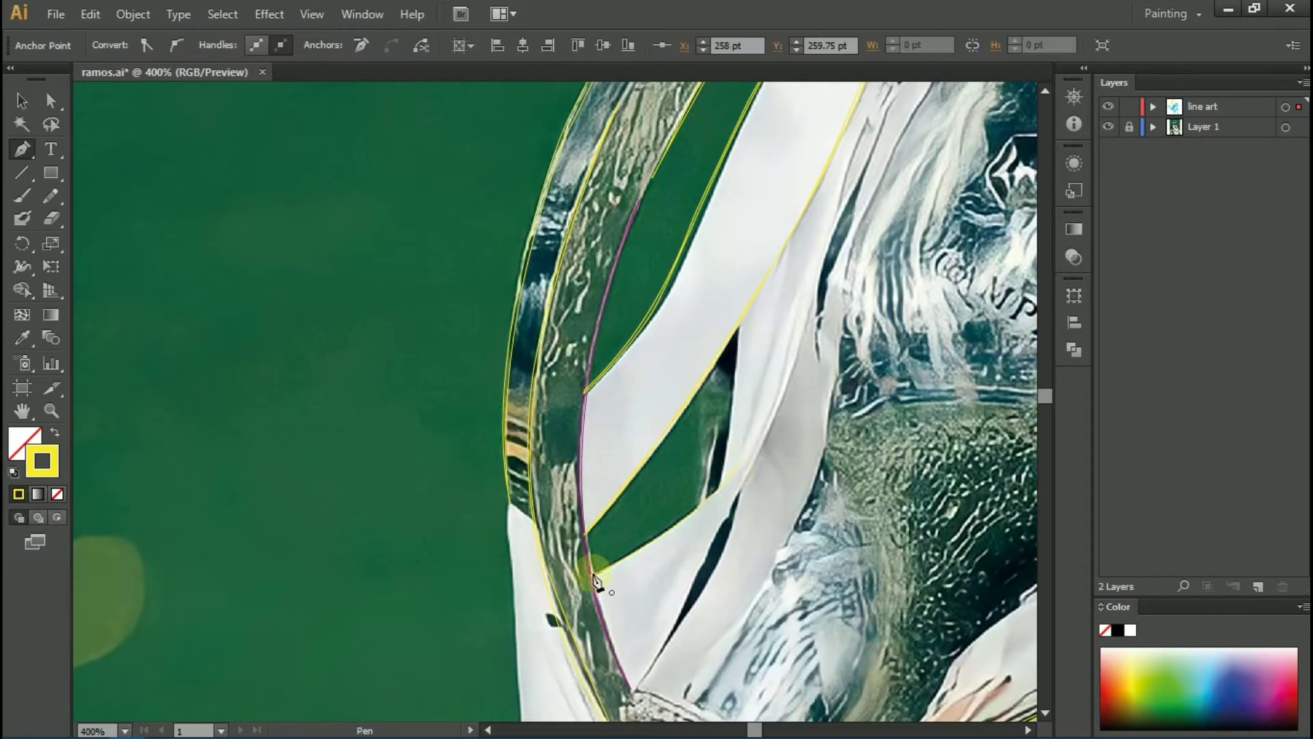
click(740, 329)
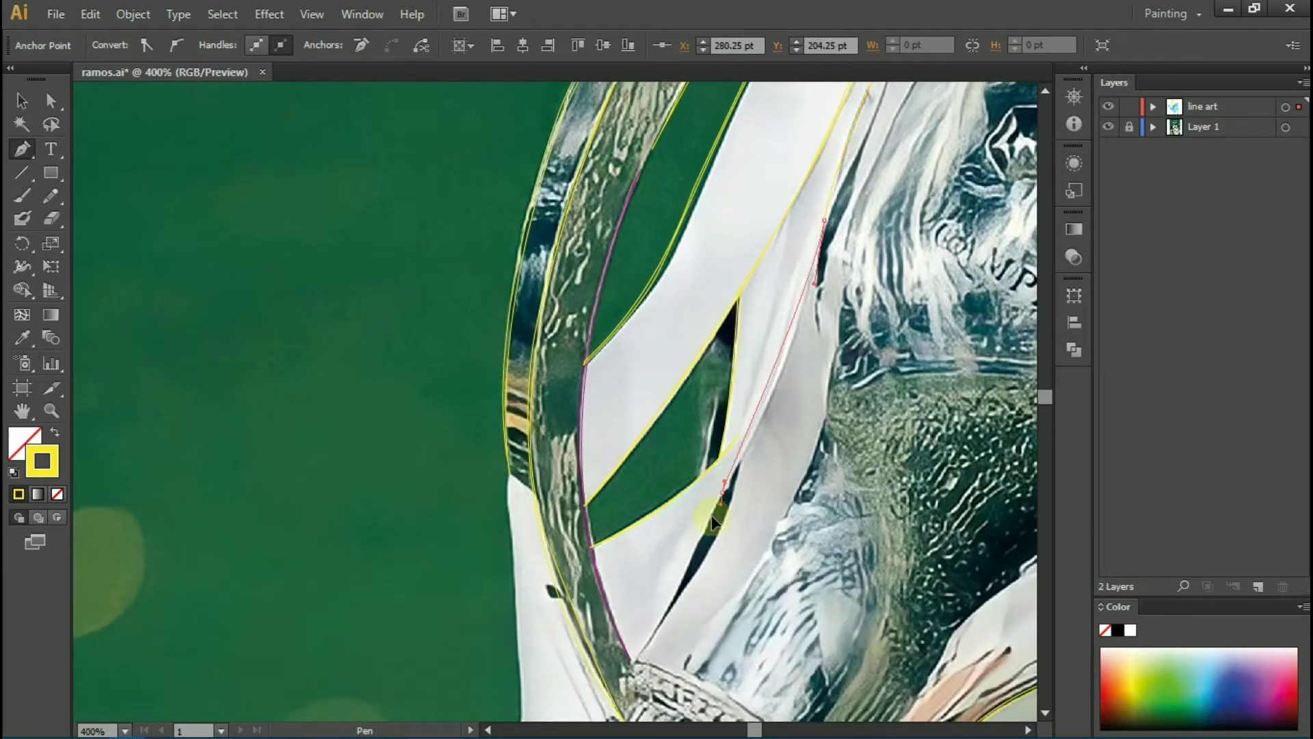
click(723, 492)
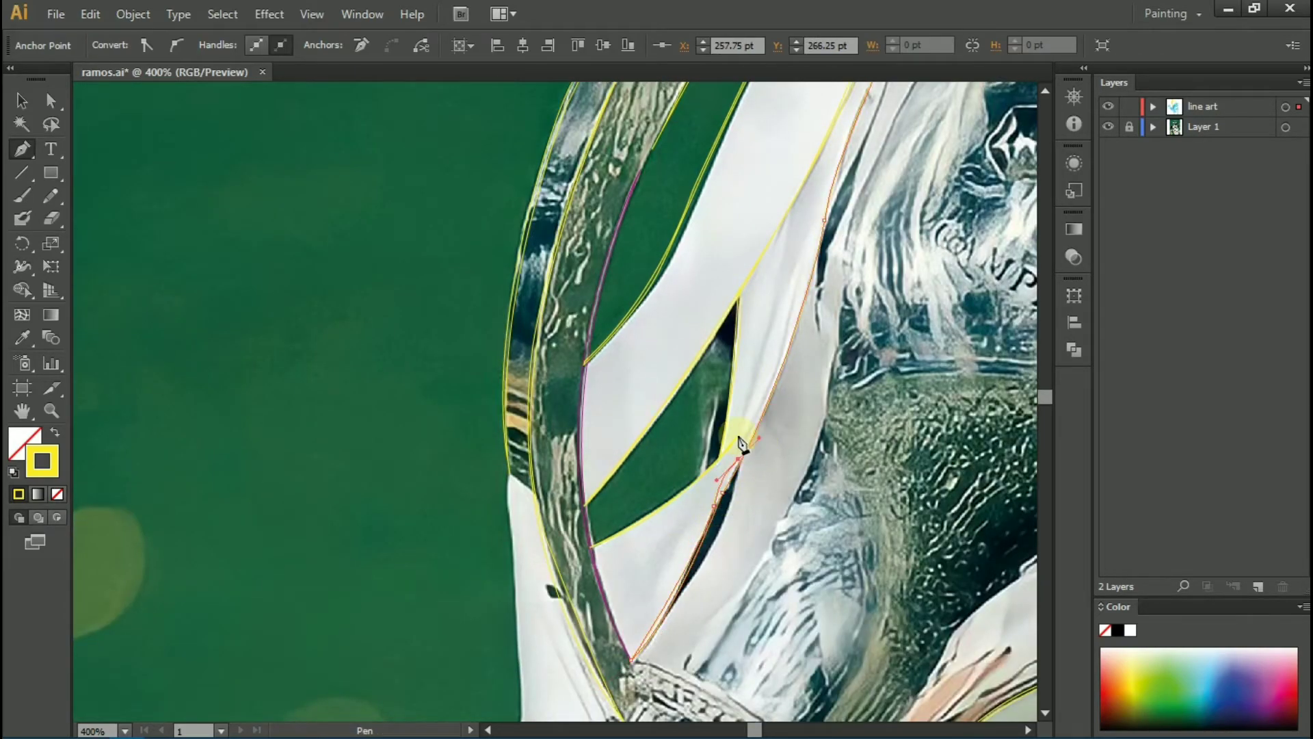
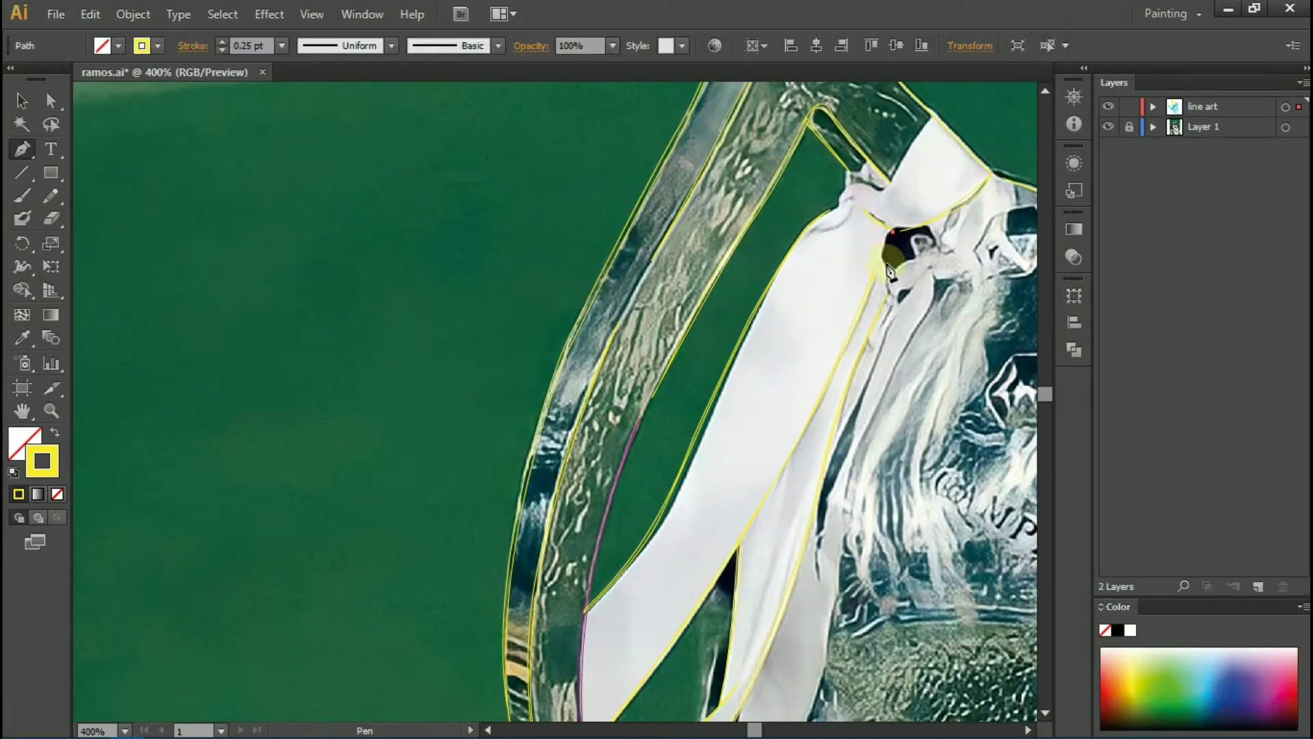
Step: Trace the first ribbon's edge from the trophy down to its lower tip
click(887, 233)
click(886, 281)
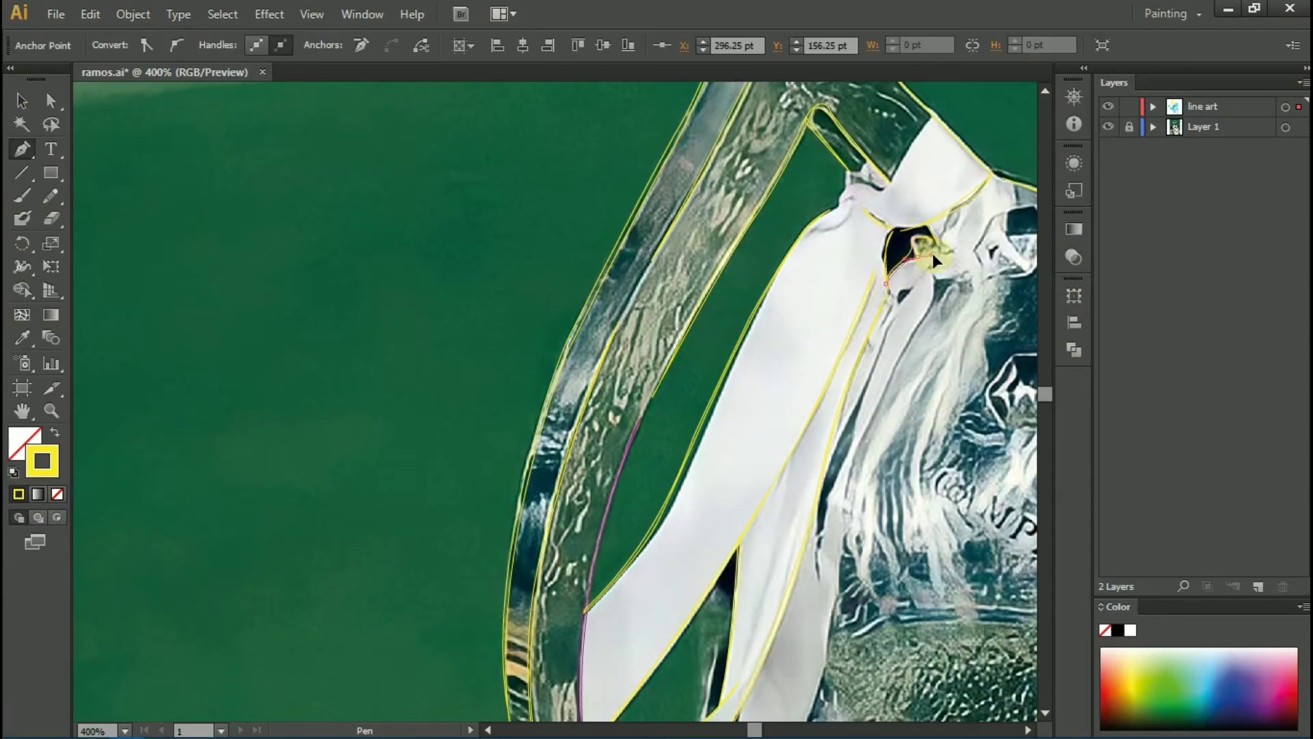
scroll(973, 246, down, 5)
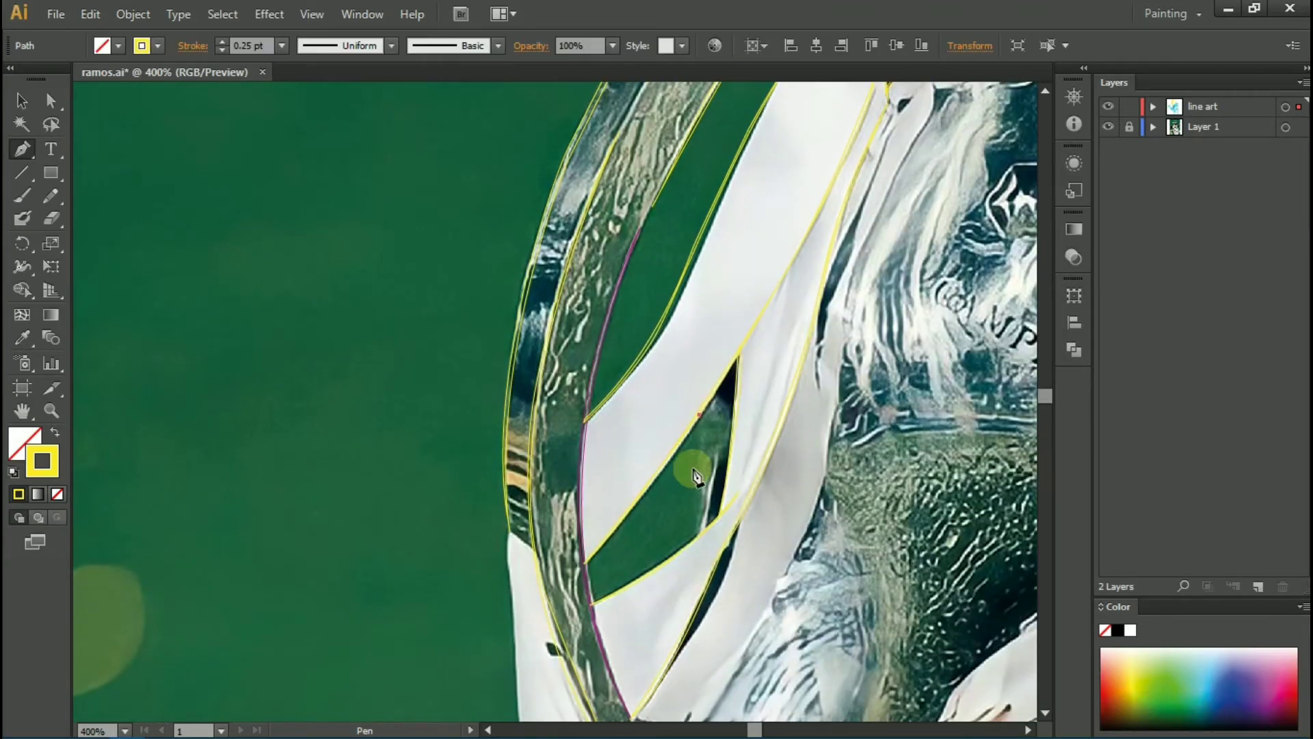
drag(694, 536, 684, 555)
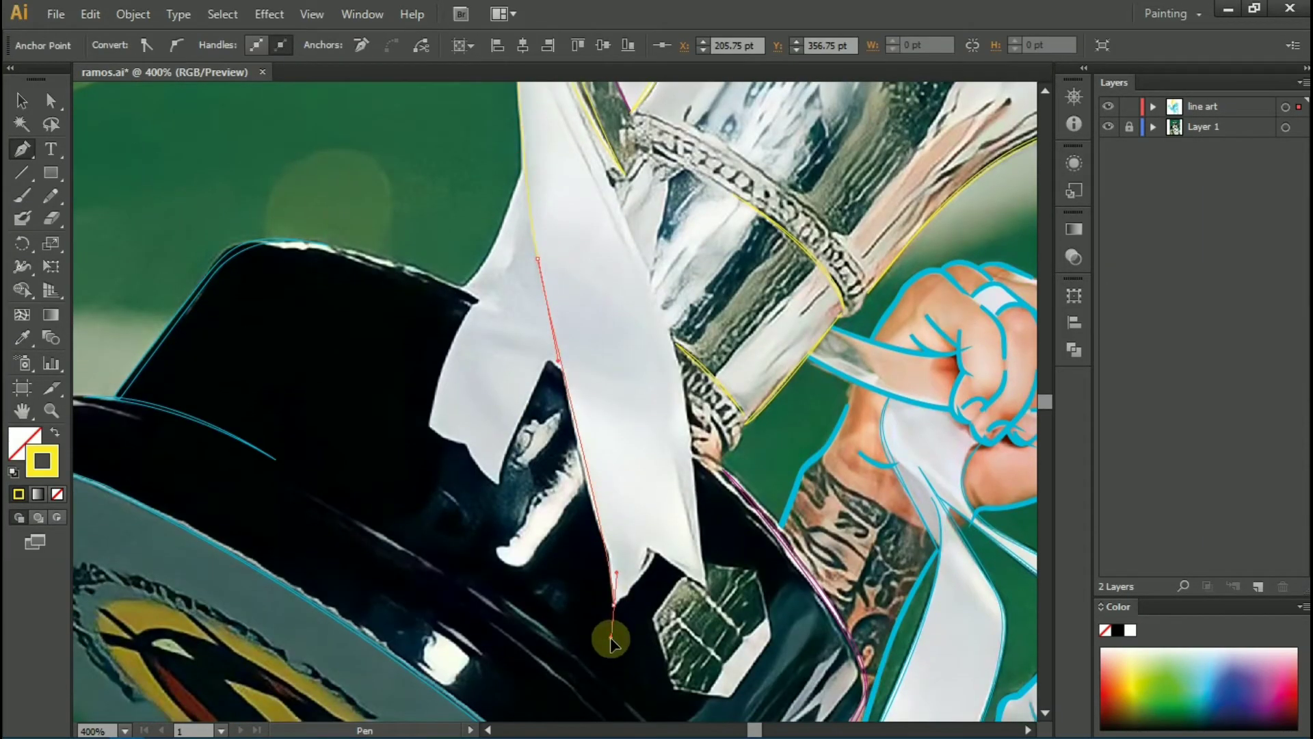
click(614, 595)
scroll(547, 478, up, 3)
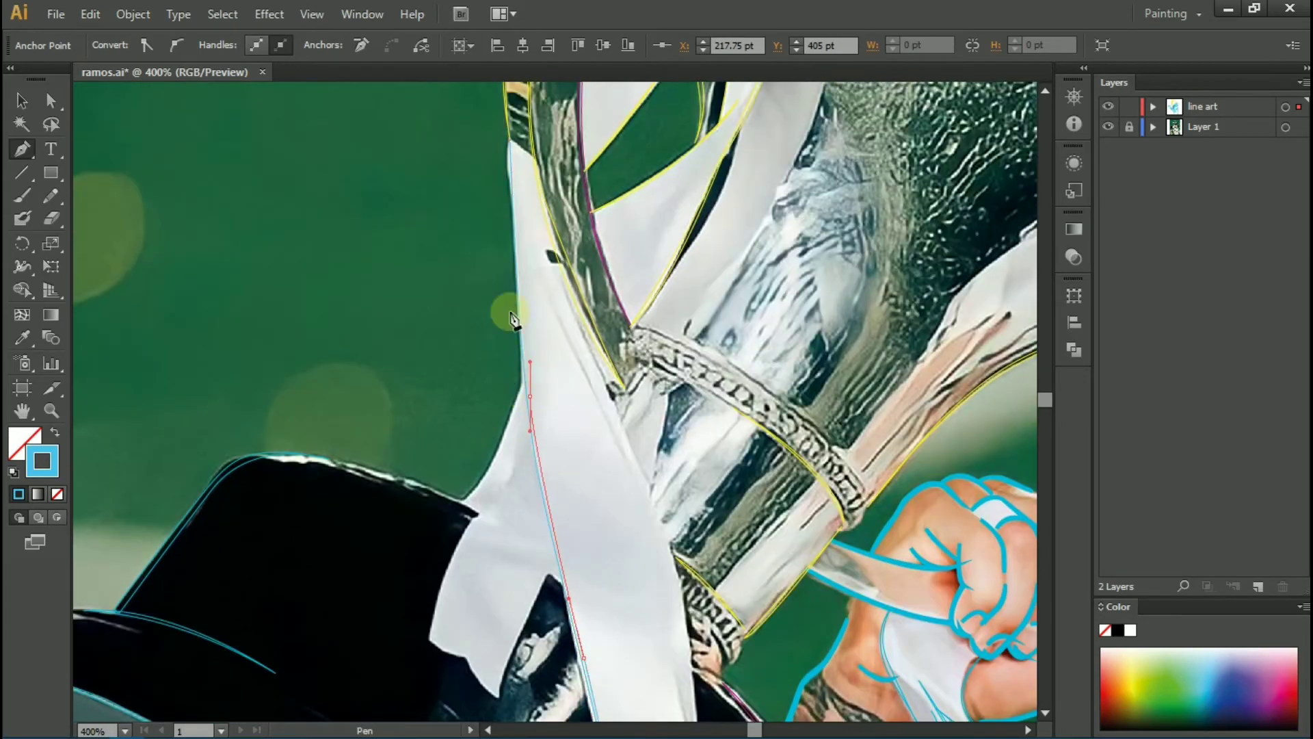
scroll(540, 547, up, 3)
Step: Outline the second ribbon with curved anchors as a closed path
ctrl+click(513, 264)
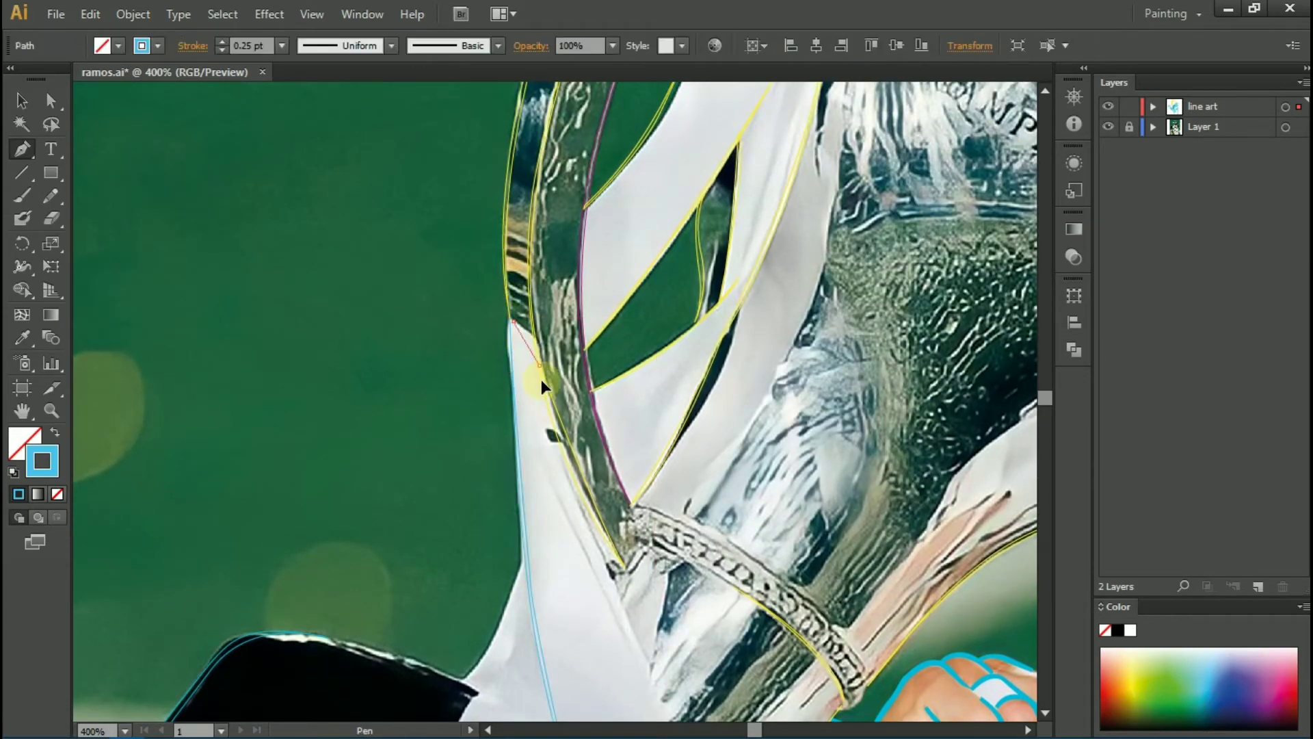
click(540, 353)
scroll(541, 378, down, 3)
drag(640, 489, 675, 586)
scroll(667, 532, down, 3)
scroll(690, 615, down, 1)
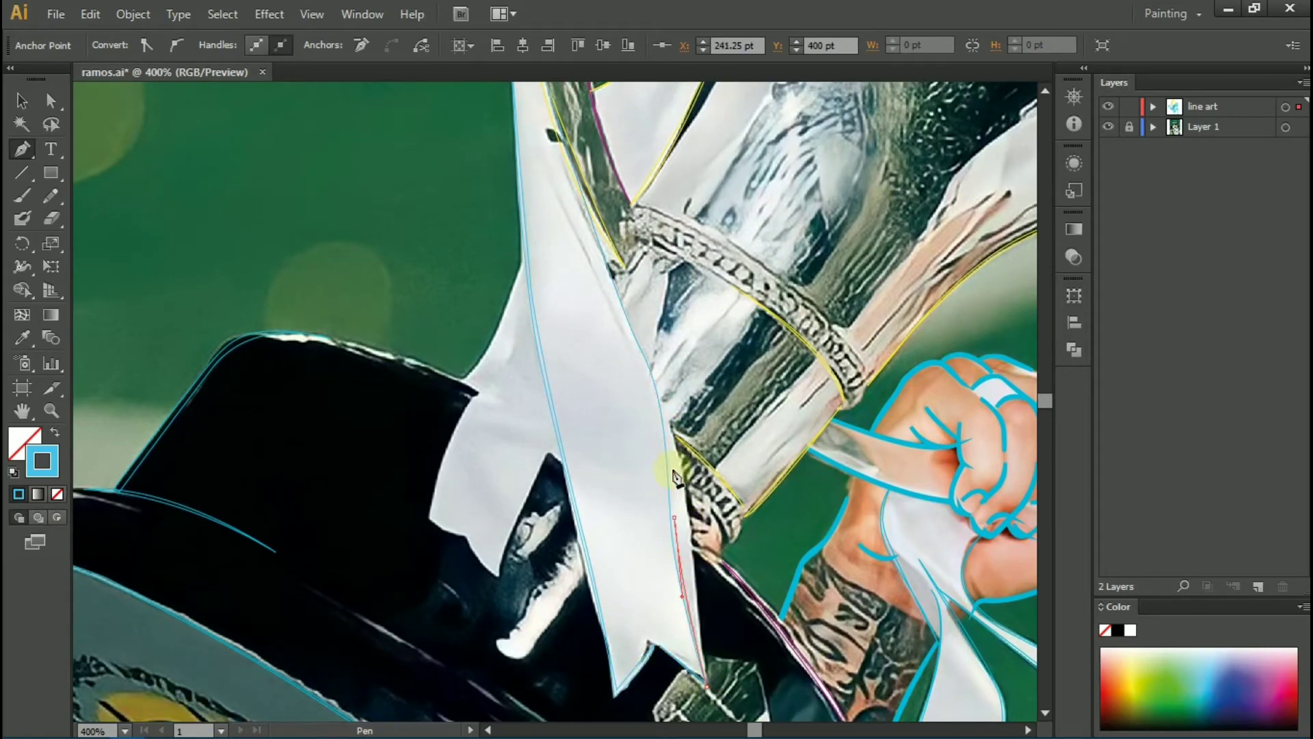
scroll(614, 290, up, 3)
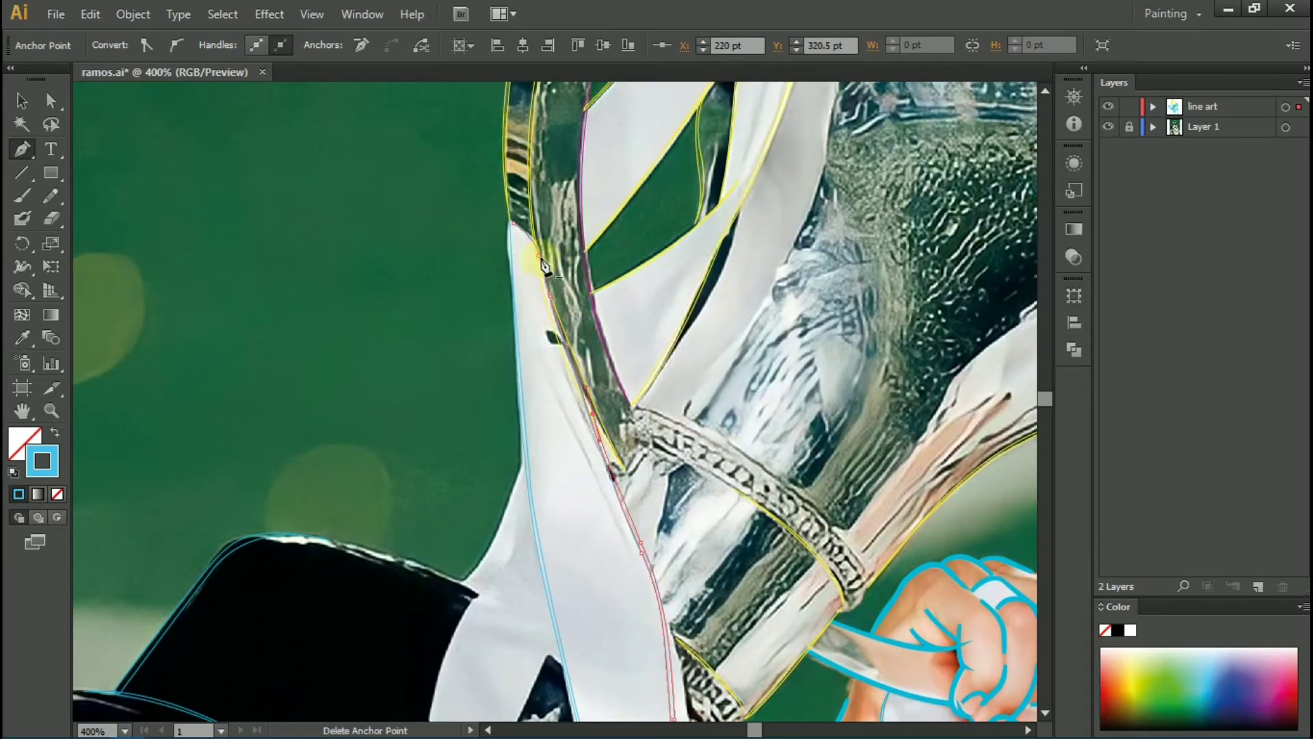
scroll(511, 220, down, 3)
drag(481, 374, 436, 424)
drag(429, 500, 467, 519)
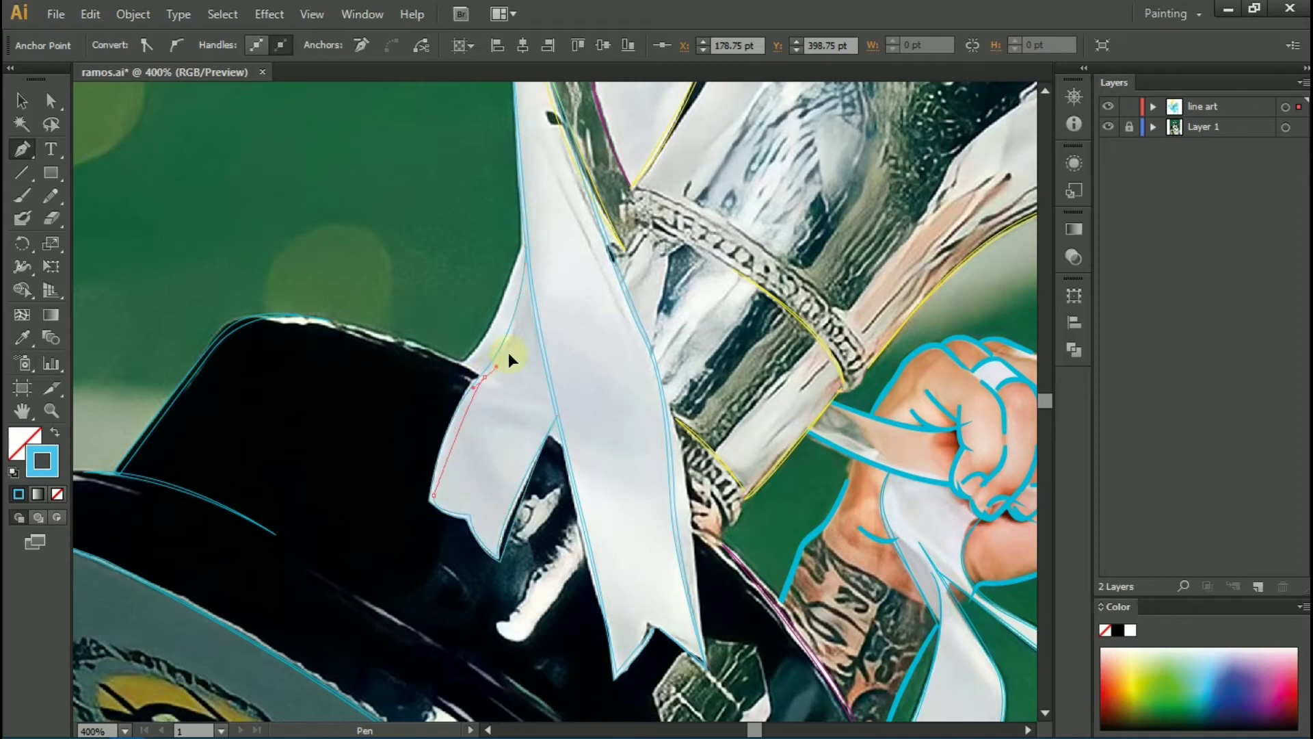
click(526, 233)
Step: Trace the next ribbon edge above the hat up to the trophy ring
ctrl+click(381, 301)
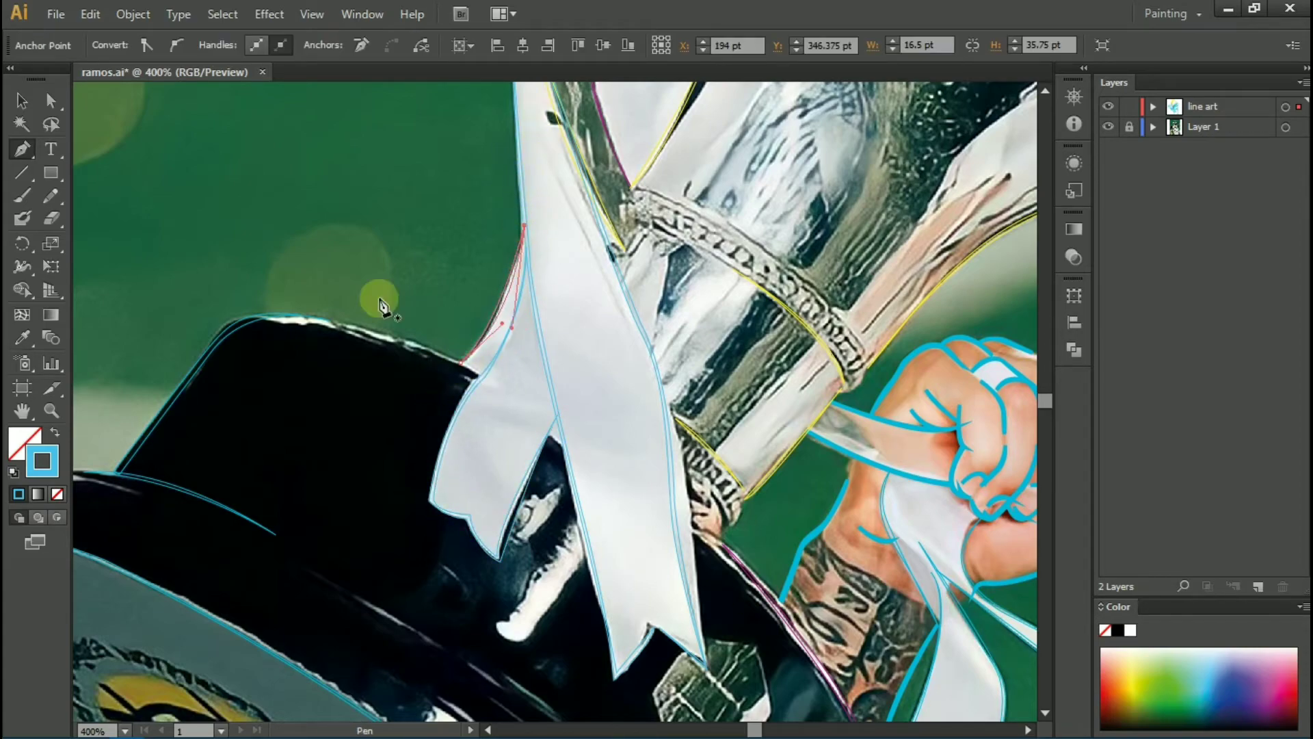
click(480, 374)
click(299, 317)
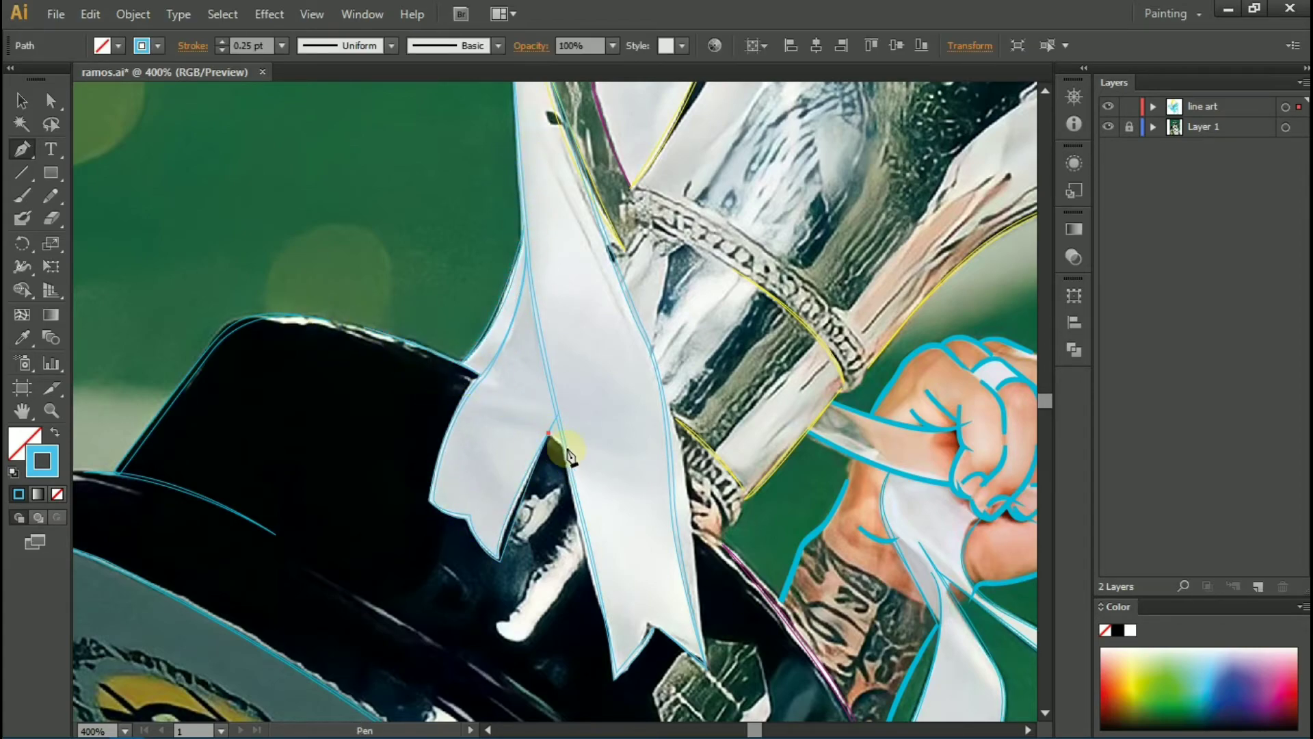
scroll(731, 464, down, 1)
click(732, 464)
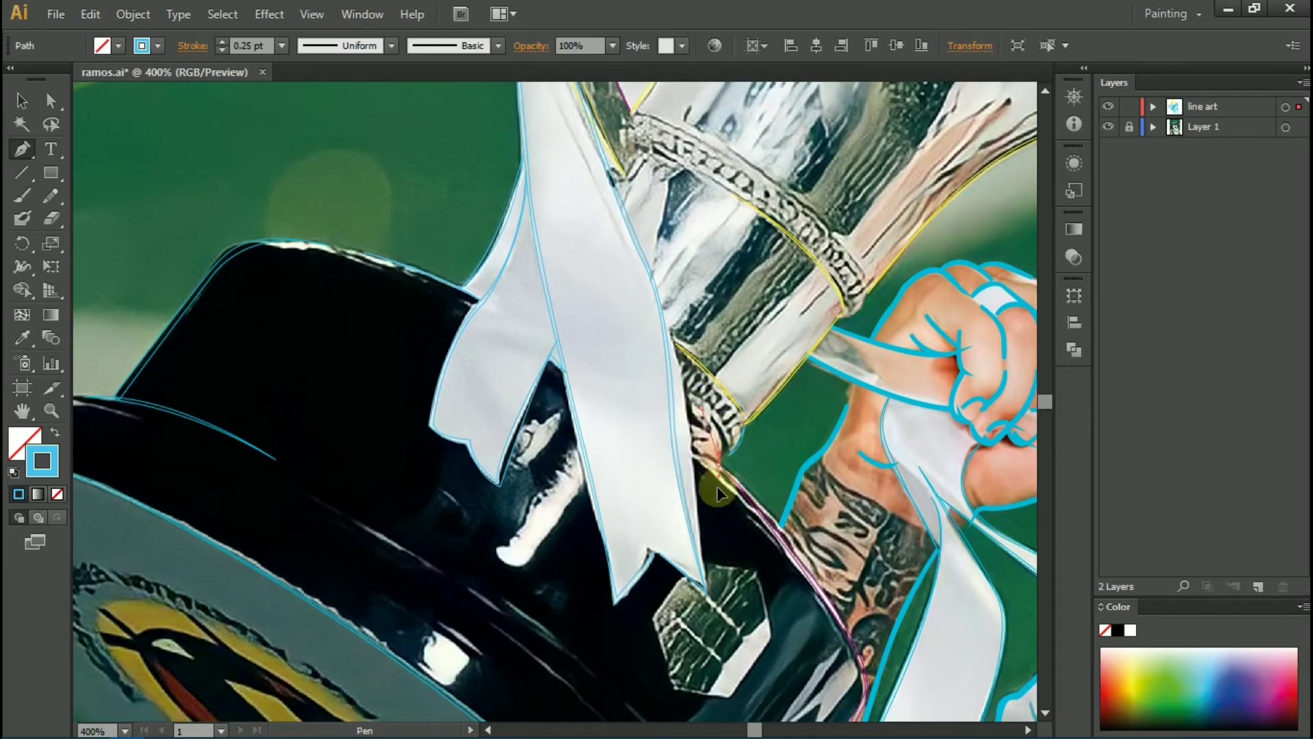
scroll(663, 327, up, 2)
scroll(663, 327, up, 1)
click(634, 260)
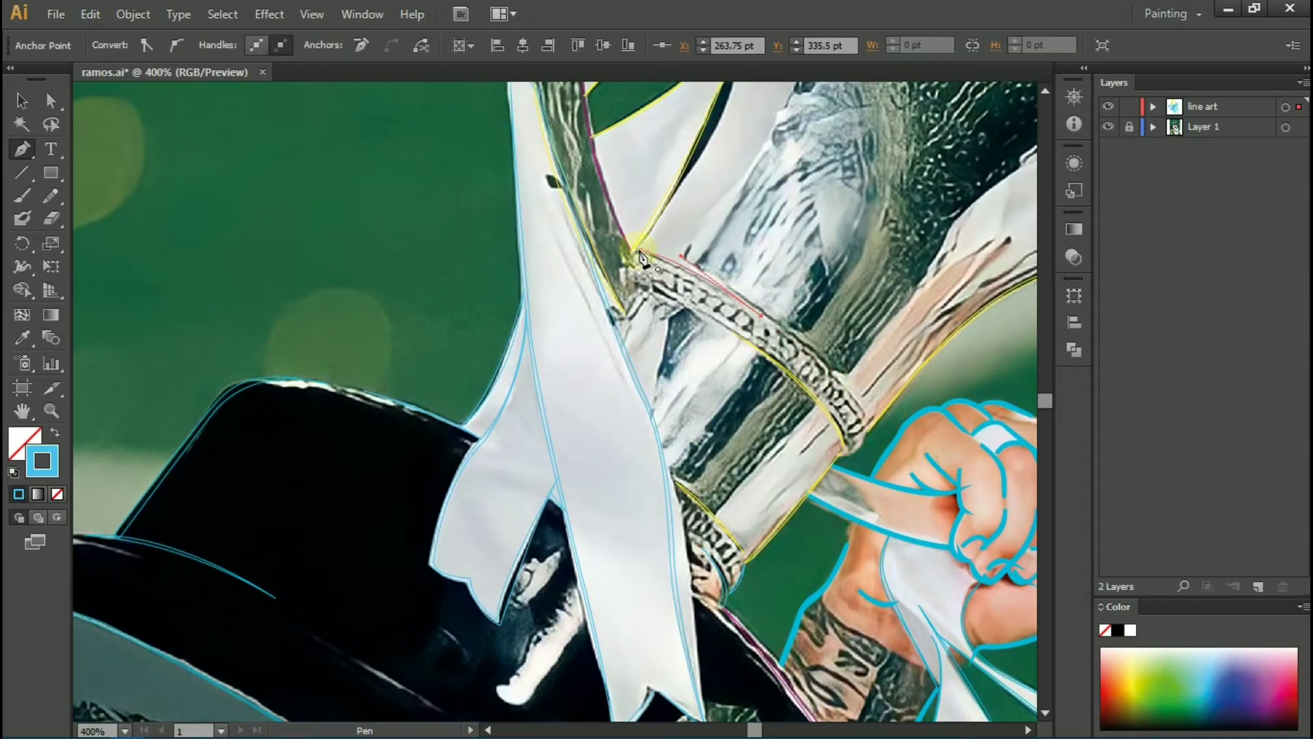
click(619, 246)
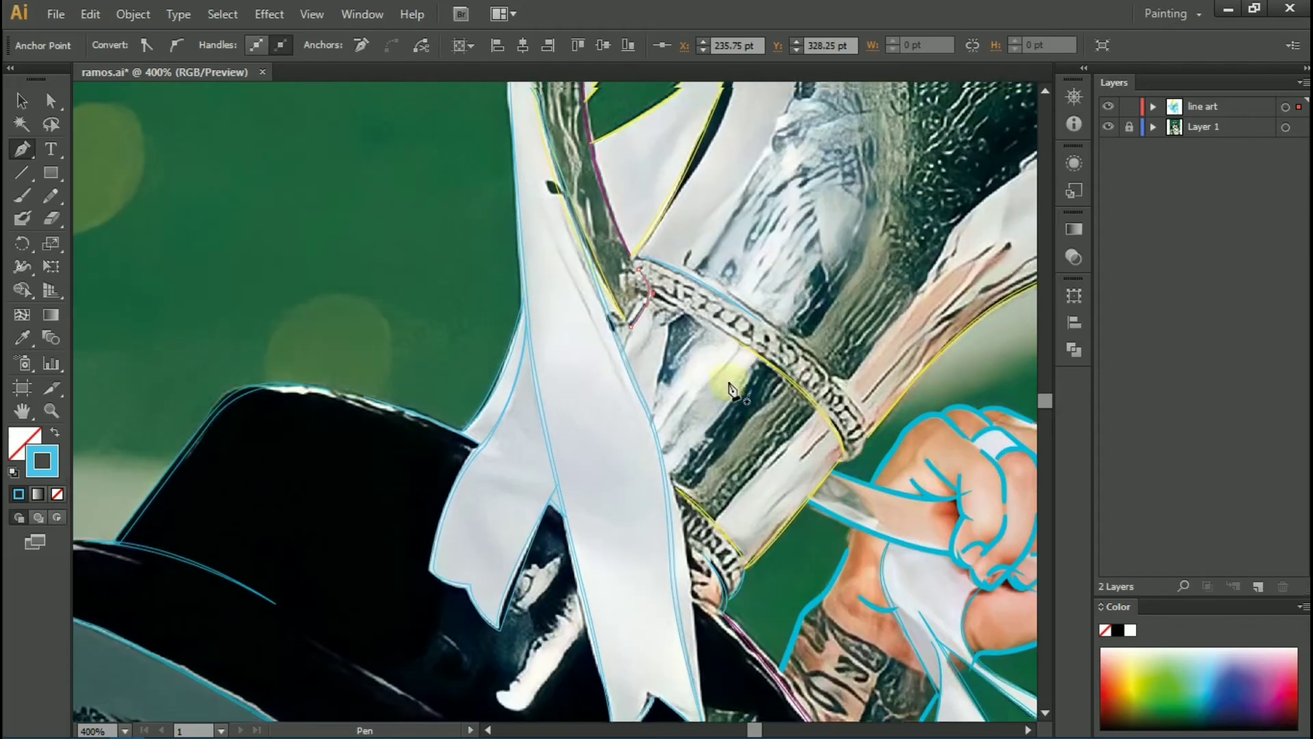
drag(642, 276, 682, 531)
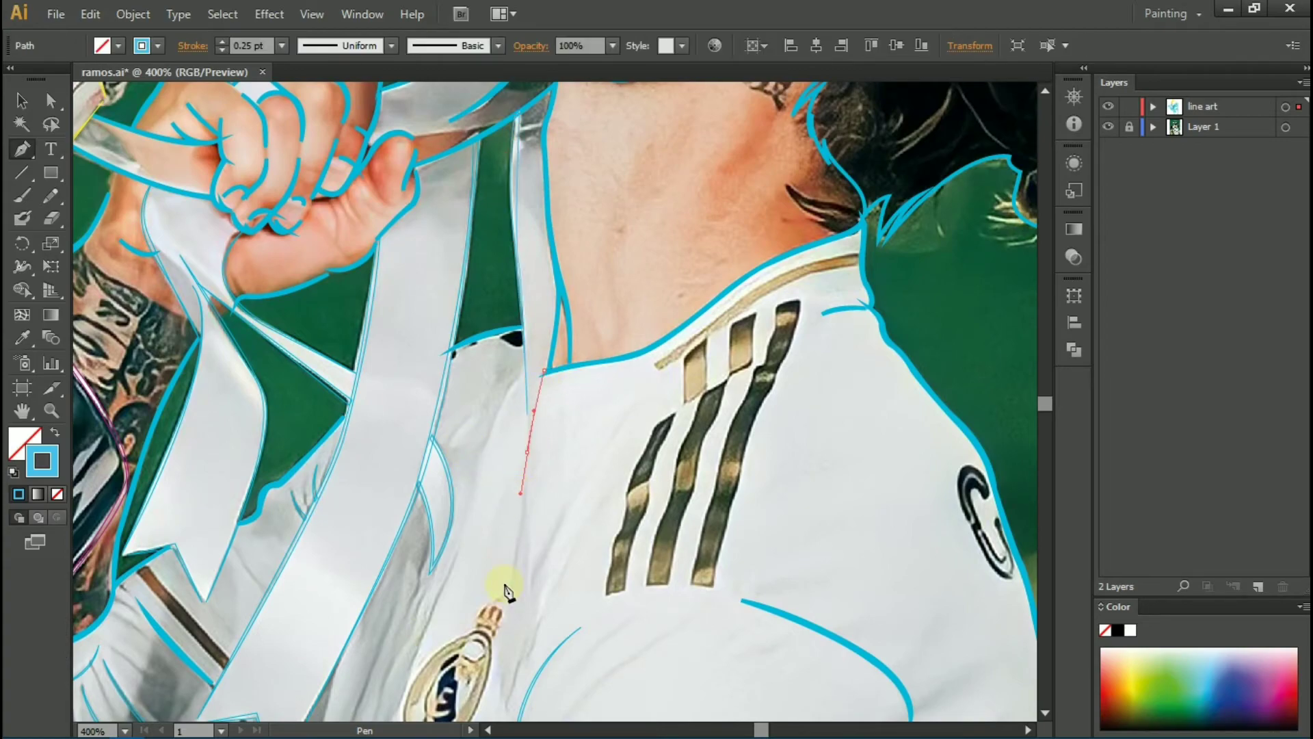
Step: Draw curved crease lines down the jersey chest and beside the crest
drag(490, 603, 506, 588)
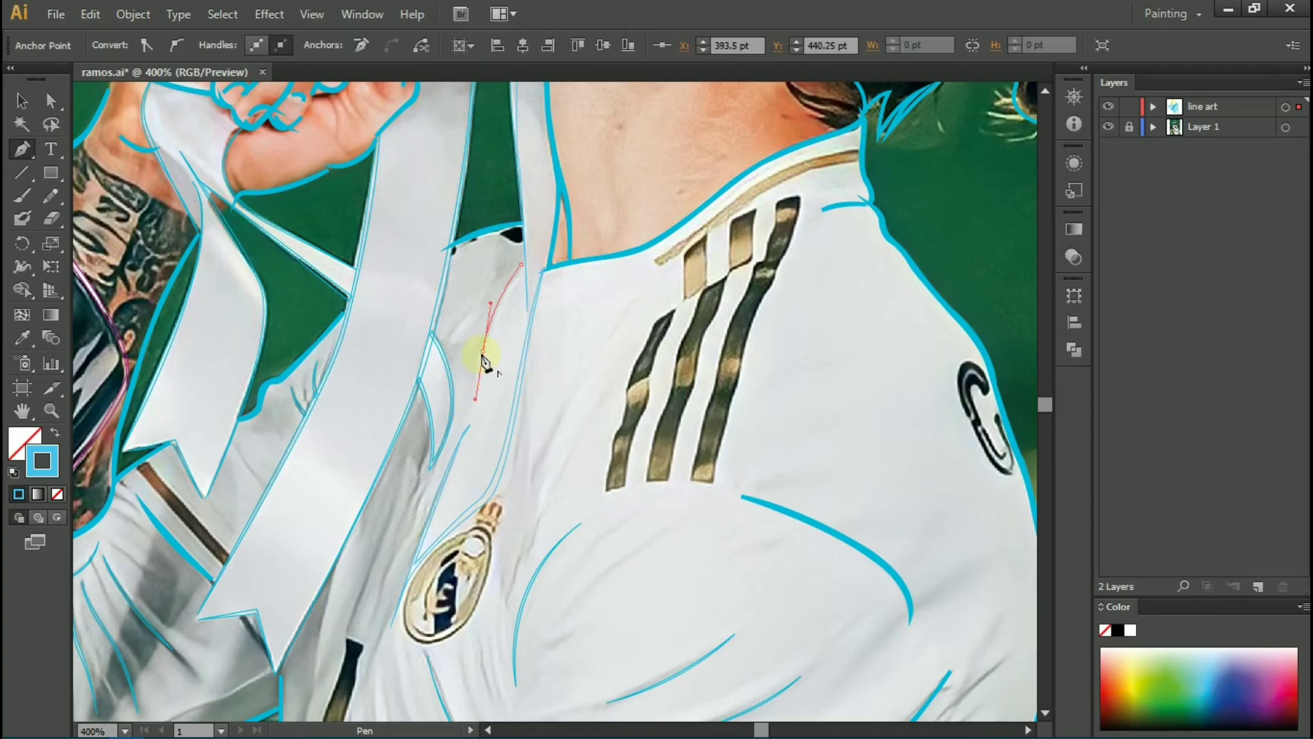
scroll(308, 424, down, 4)
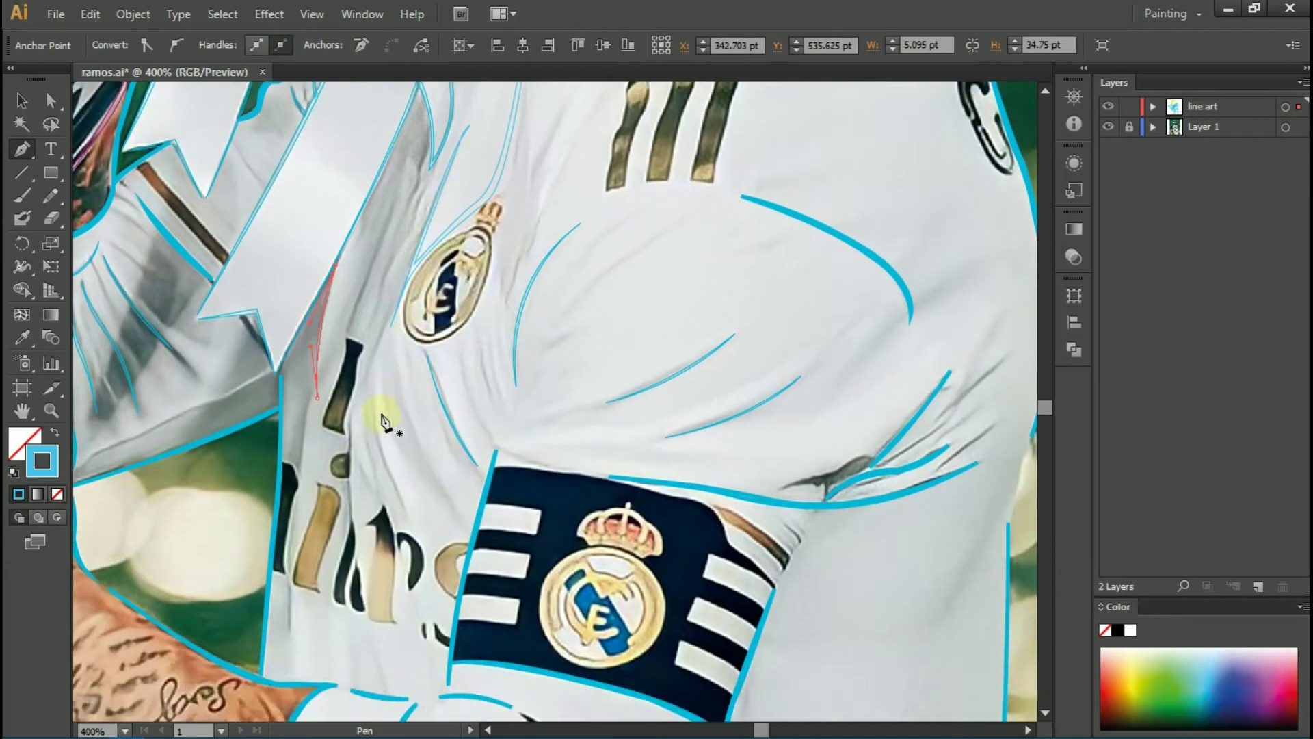
scroll(383, 411, down, 3)
scroll(740, 318, down, 1)
click(778, 350)
drag(862, 315, 818, 350)
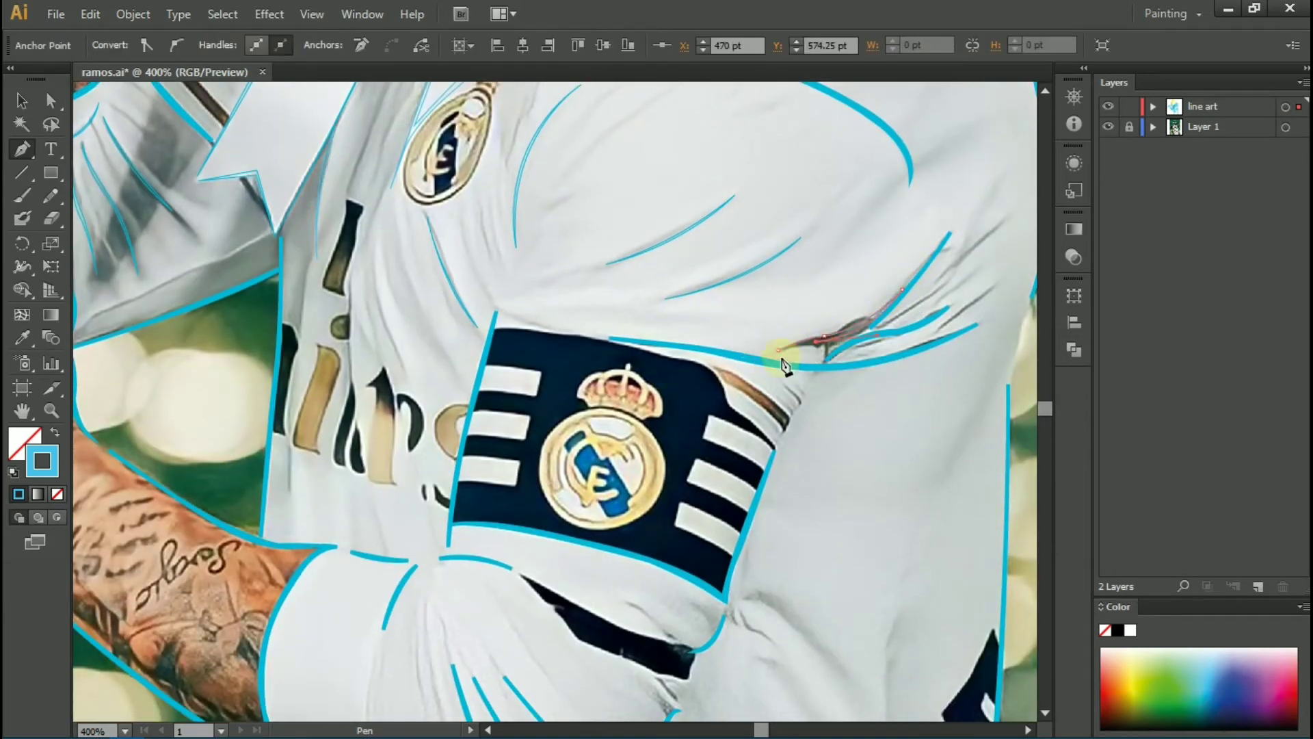
scroll(785, 367, down, 5)
scroll(718, 369, down, 4)
Step: Add a sleeve crease, deselect it, and fit the whole artboard in view
drag(704, 380, 759, 464)
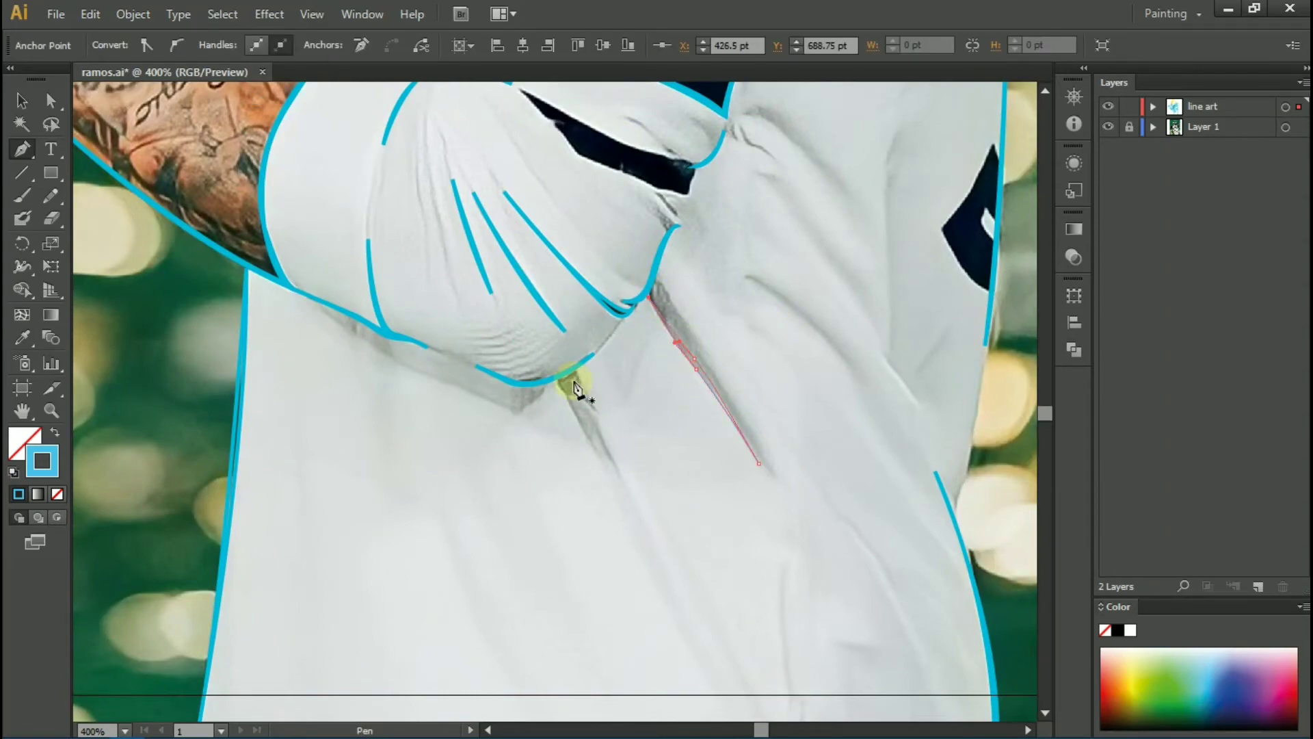
drag(575, 387, 586, 440)
scroll(889, 310, up, 3)
ctrl+click(892, 520)
key(ctrl+0)
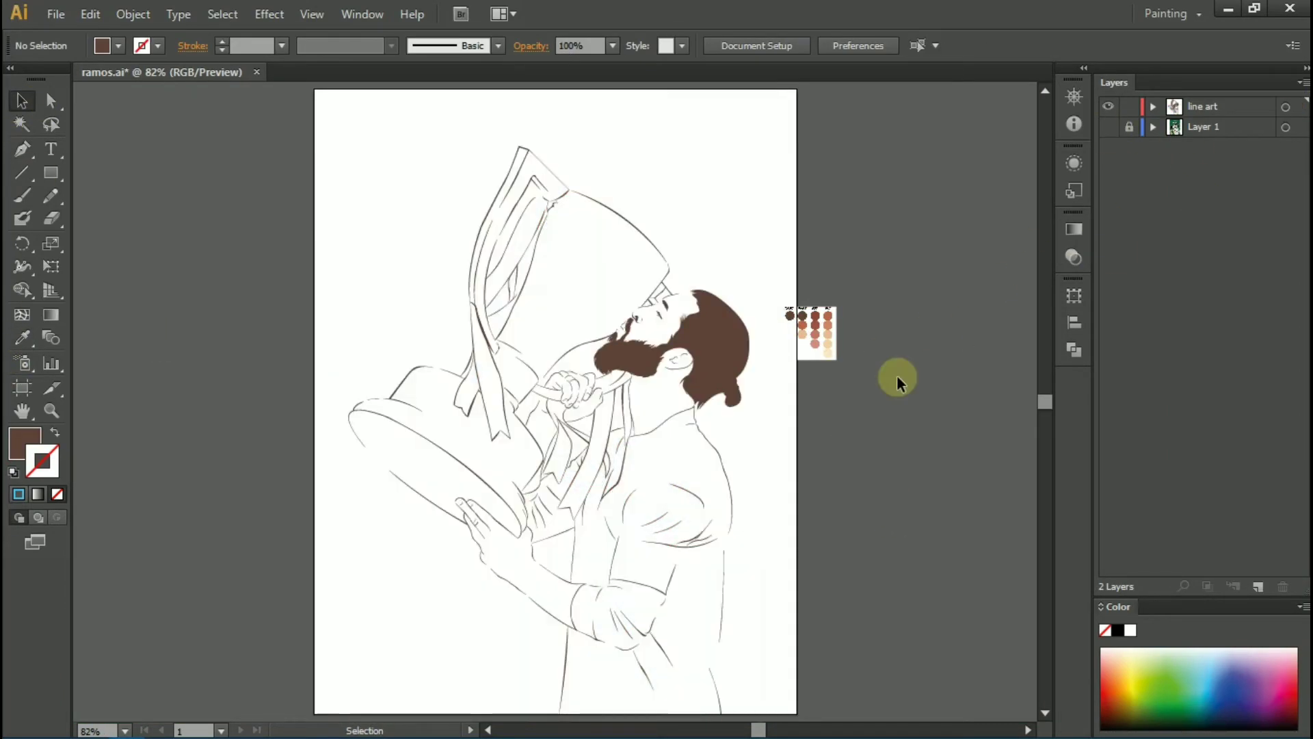
Step: Rename the new layer 'bibir' and begin the upper lip outline with no fill
scroll(686, 383, up, 10)
double_click(1210, 126)
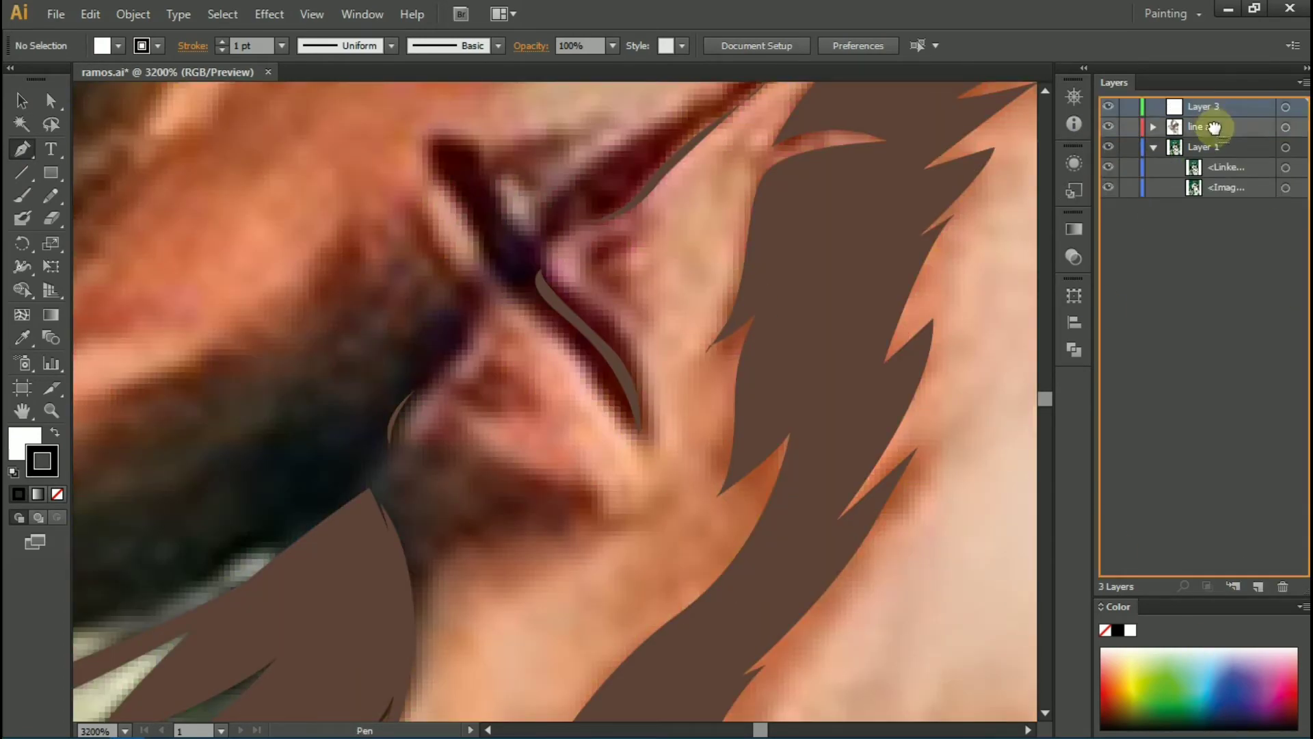
text(bibir)
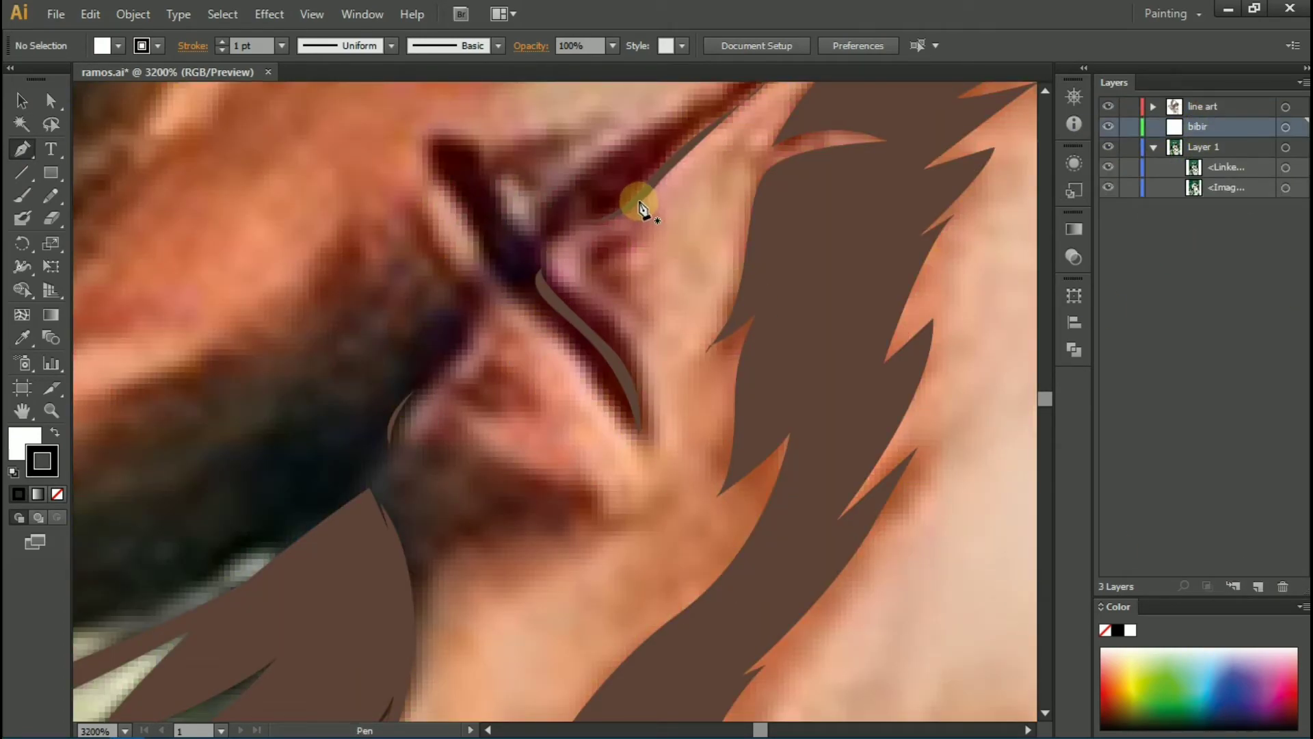
drag(641, 277, 643, 314)
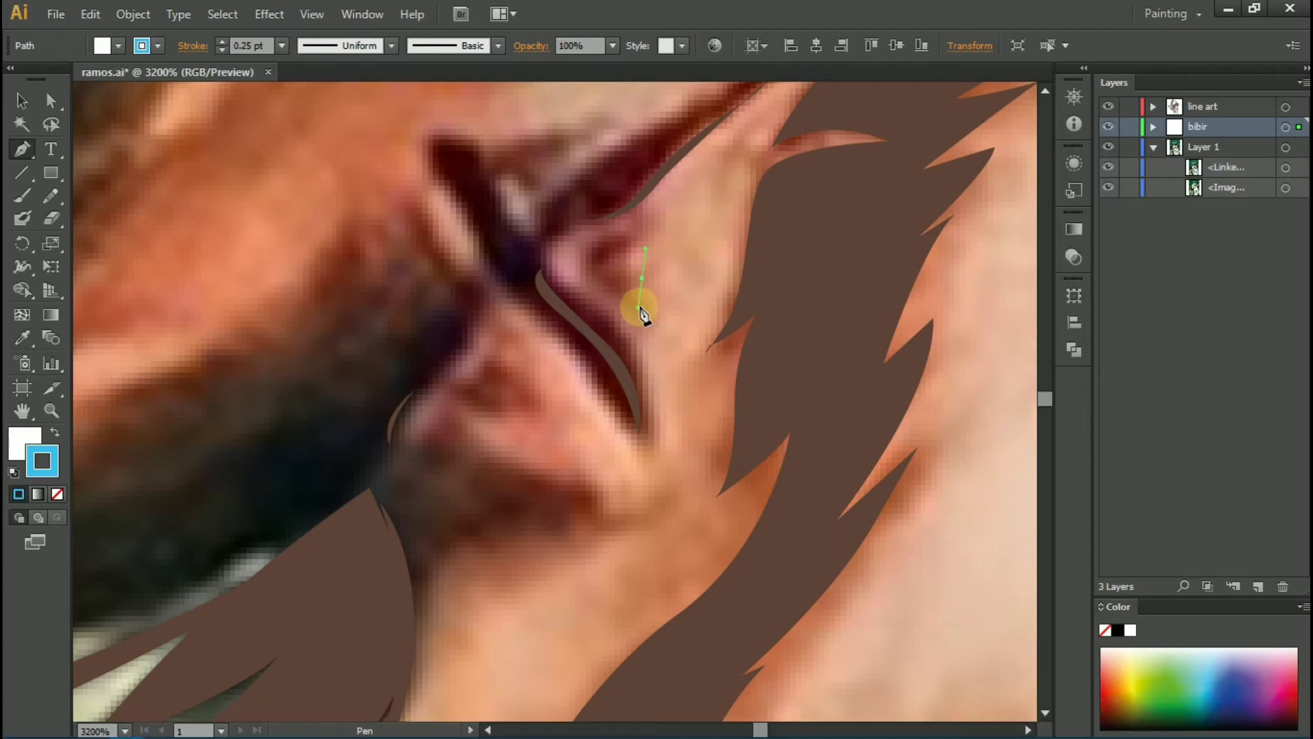
drag(655, 400, 662, 423)
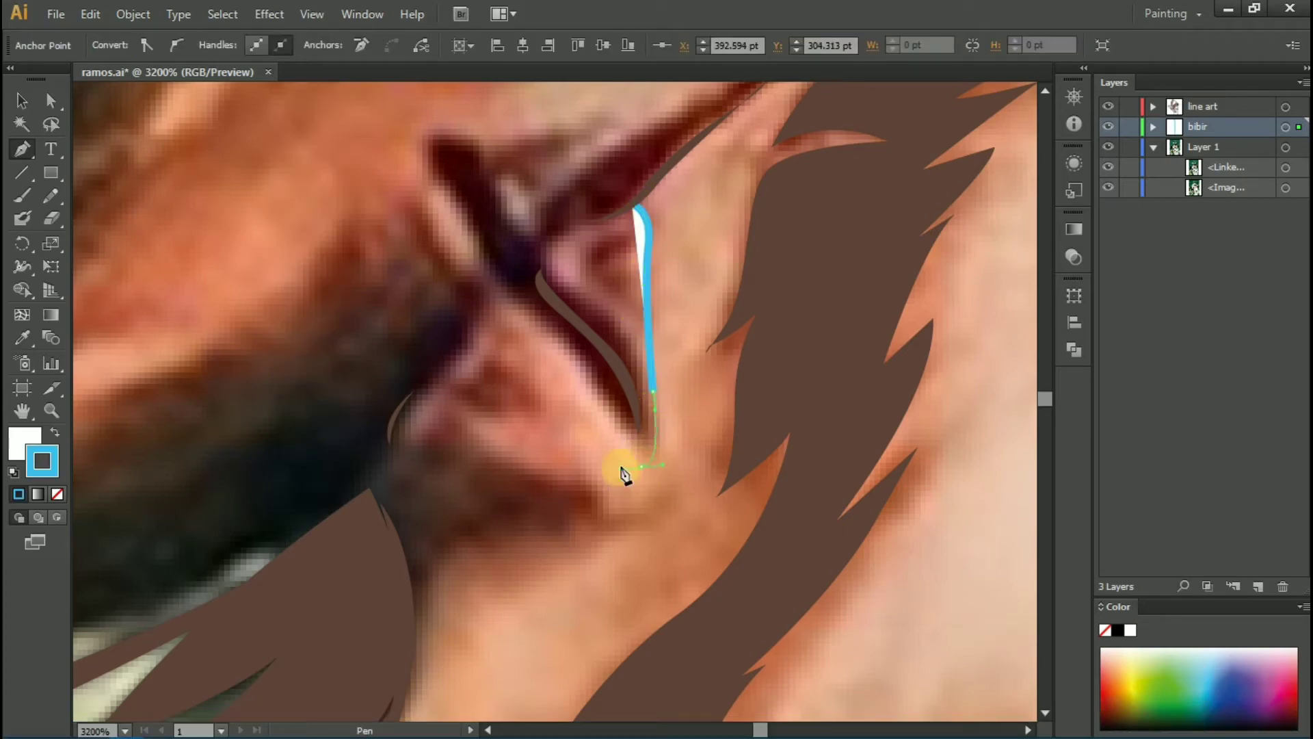
click(51, 468)
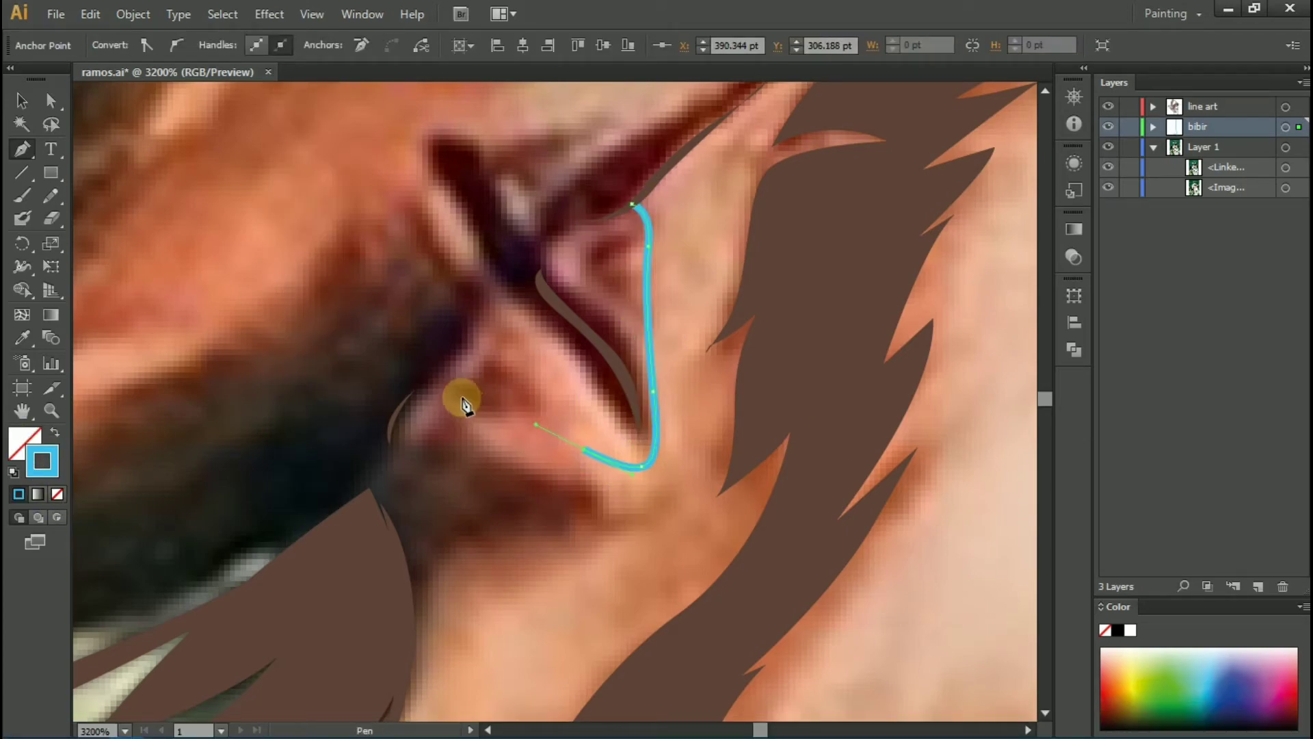
Step: Complete the upper lip outline as a closed shape
drag(443, 380, 454, 346)
drag(482, 285, 589, 297)
click(545, 224)
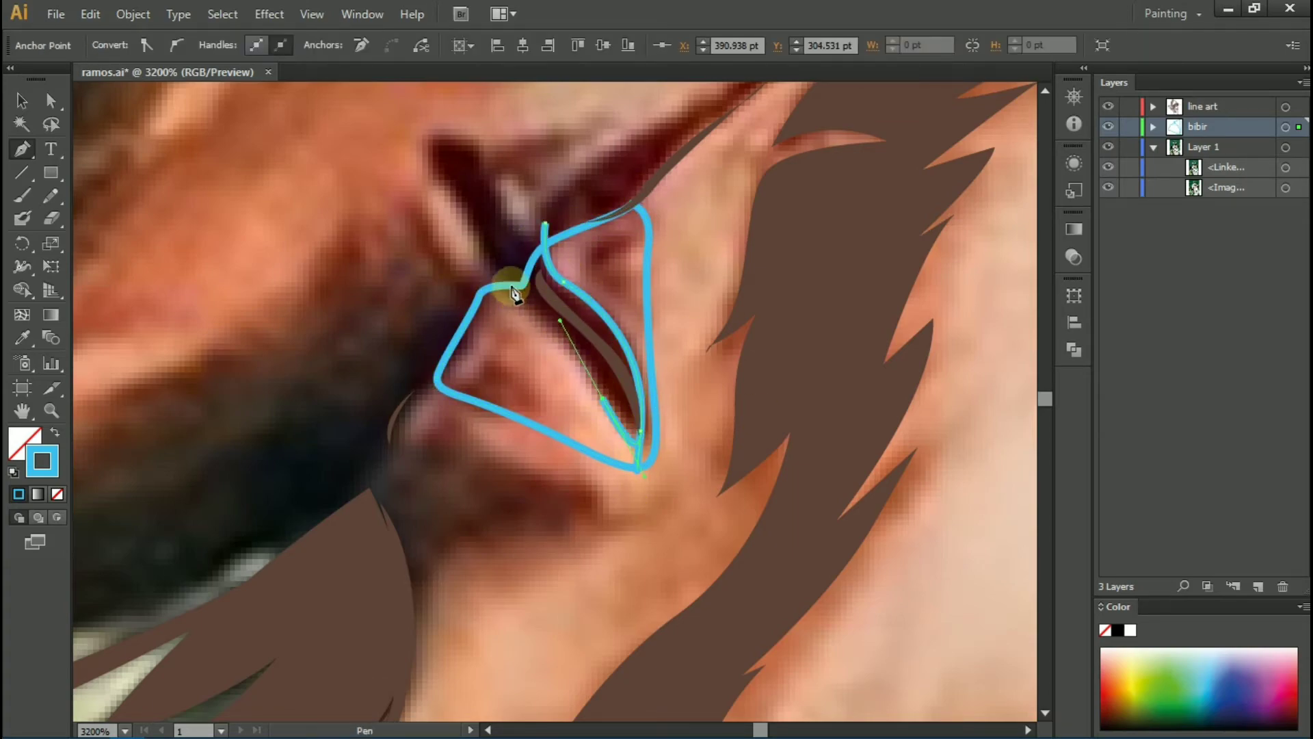
drag(498, 270, 519, 284)
click(545, 224)
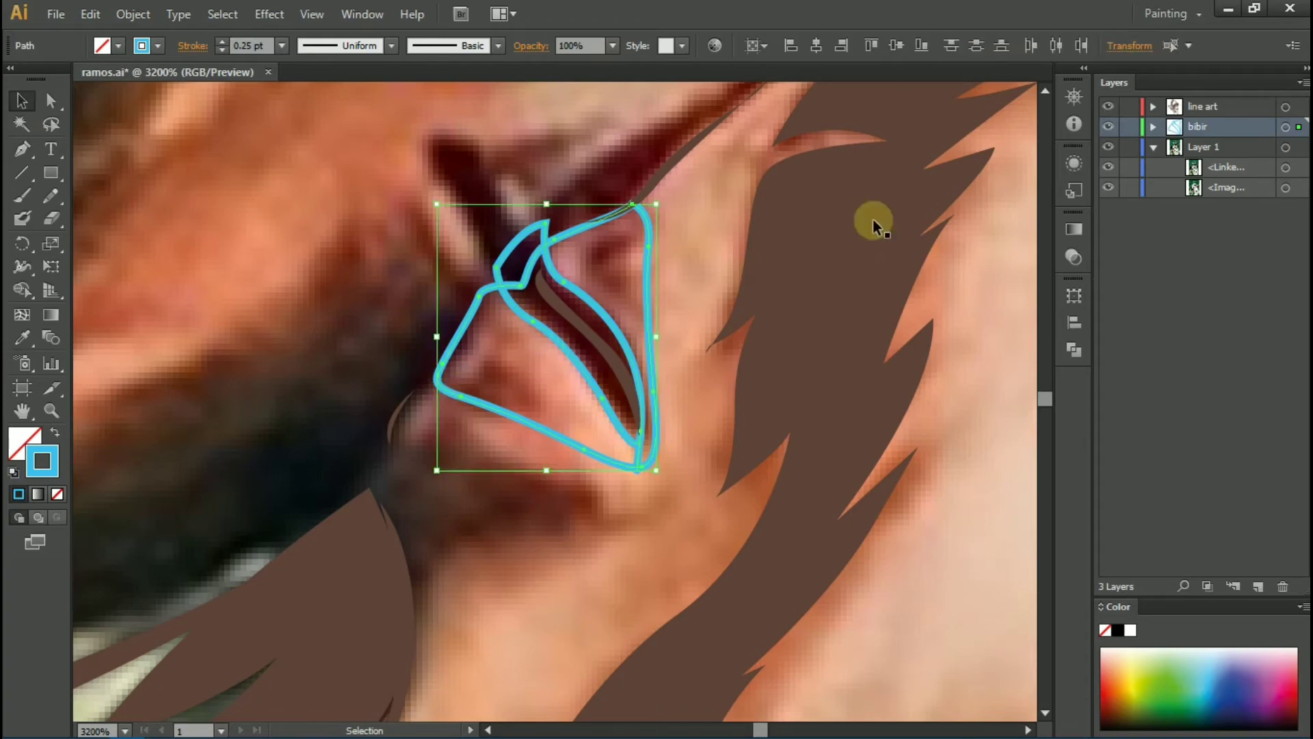
Step: Open Pathfinder, deselect, and trace the lower lip as a closed shape
key(ctrl+shift+F9)
key(ctrl+shift+a)
scroll(547, 253, up, 1)
key(p)
click(482, 284)
drag(500, 366, 545, 431)
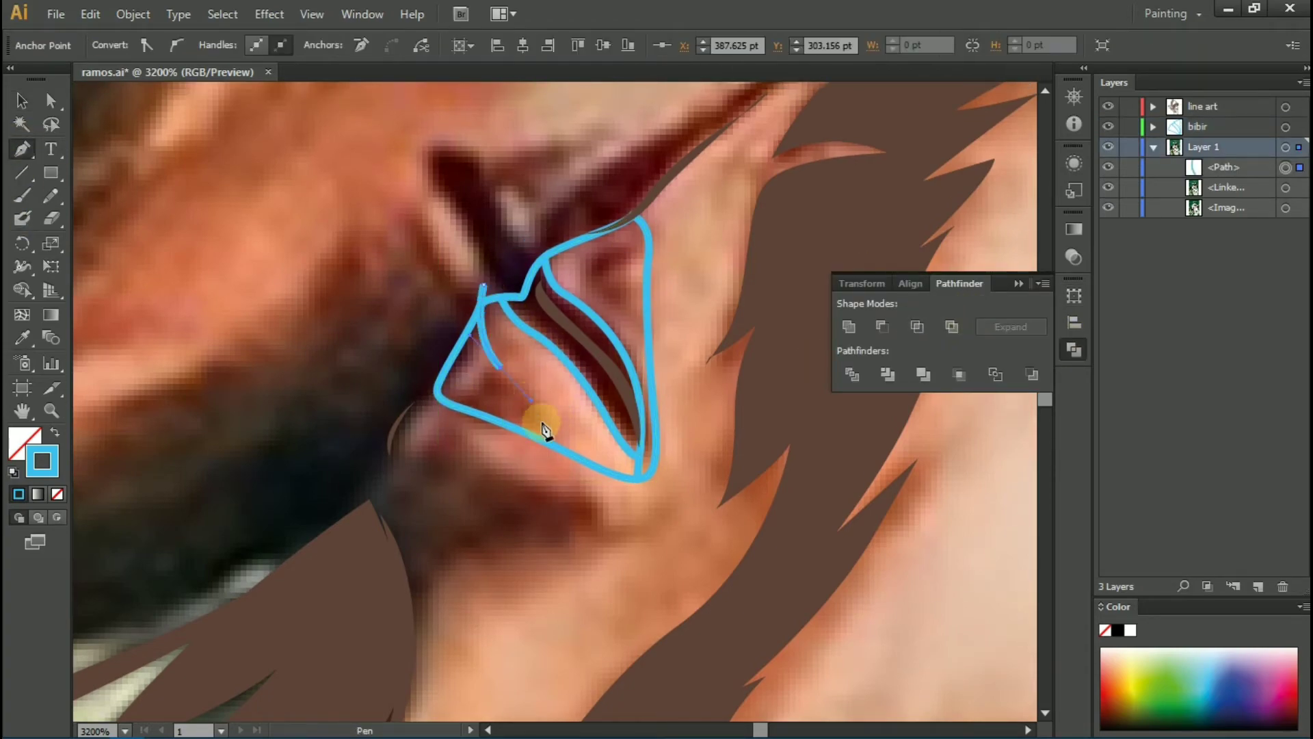
click(545, 431)
click(483, 285)
key(v)
scroll(555, 355, up, 1)
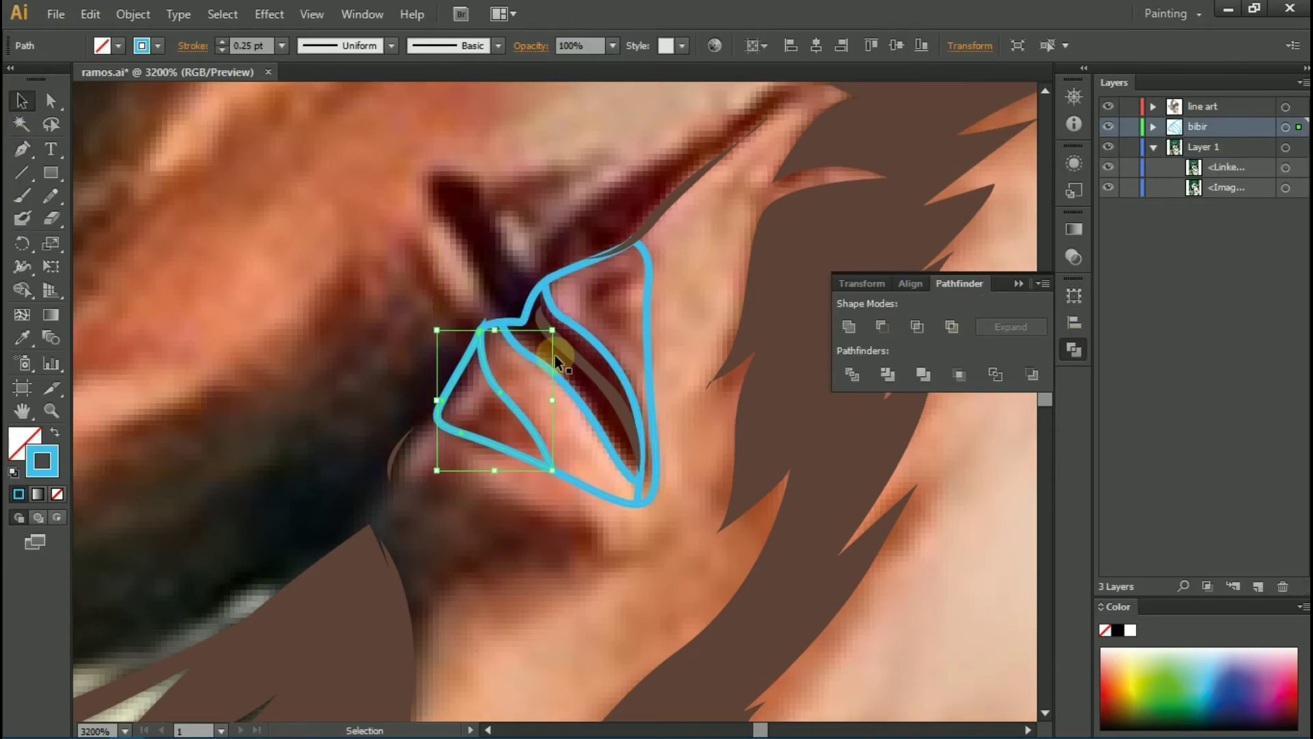
scroll(260, 498, down, 7)
scroll(260, 498, right, 5)
Step: Add a new layer named 'kulit' and lock all other layers
key(p)
click(1258, 586)
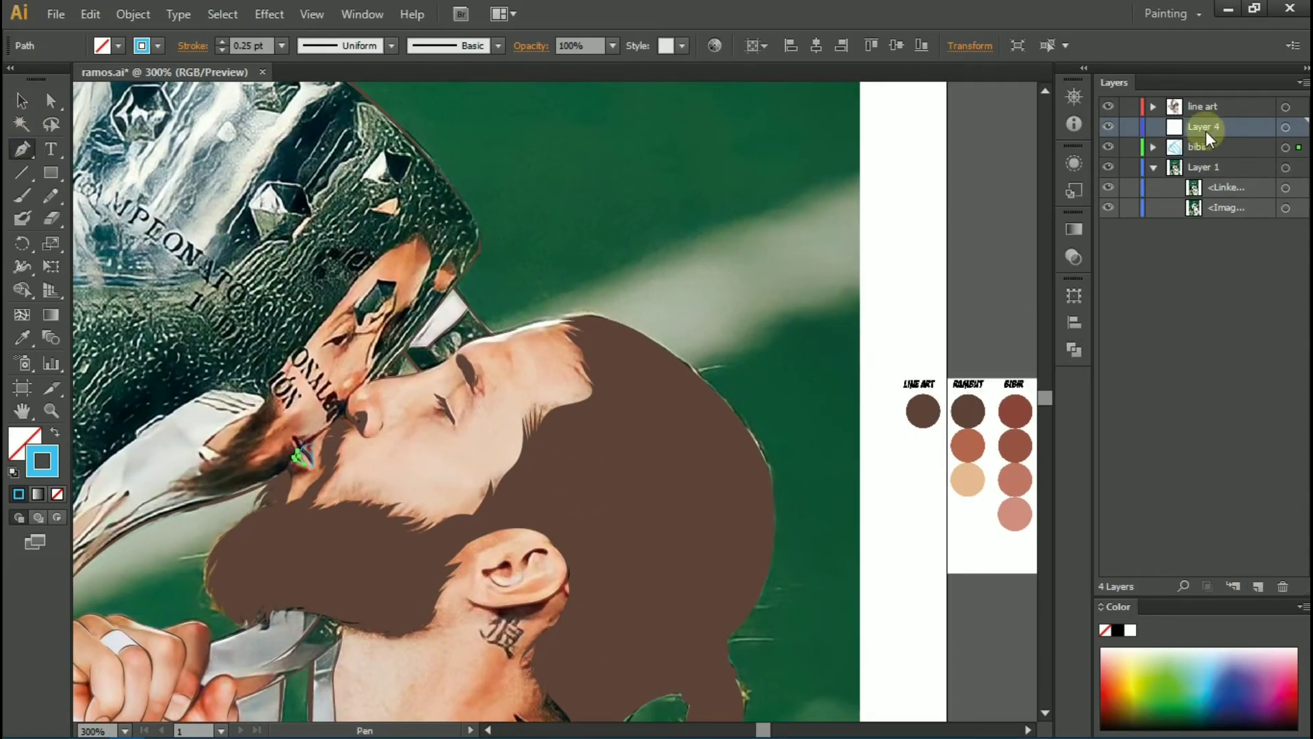
key(Return)
alt+click(1129, 127)
scroll(328, 465, up, 7)
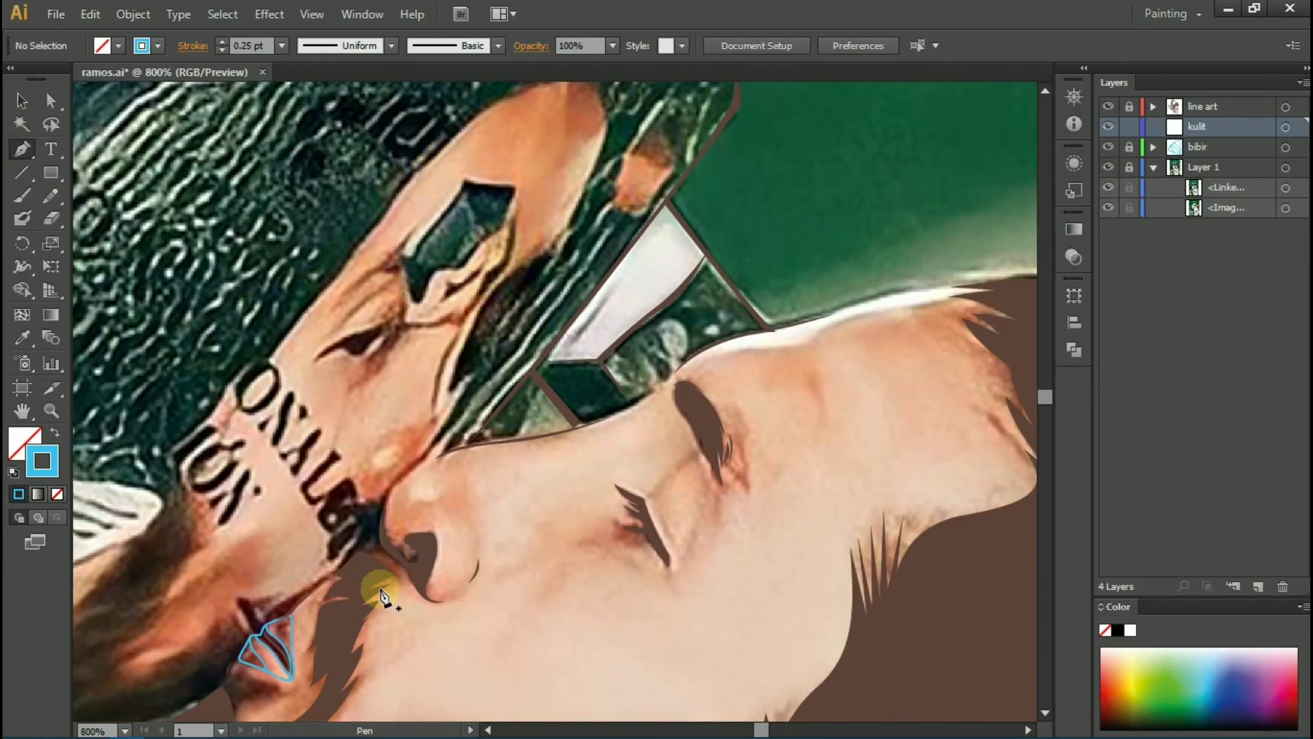
Step: Trace the skin outline along the nose bridge, forehead and hairline
drag(455, 385, 556, 322)
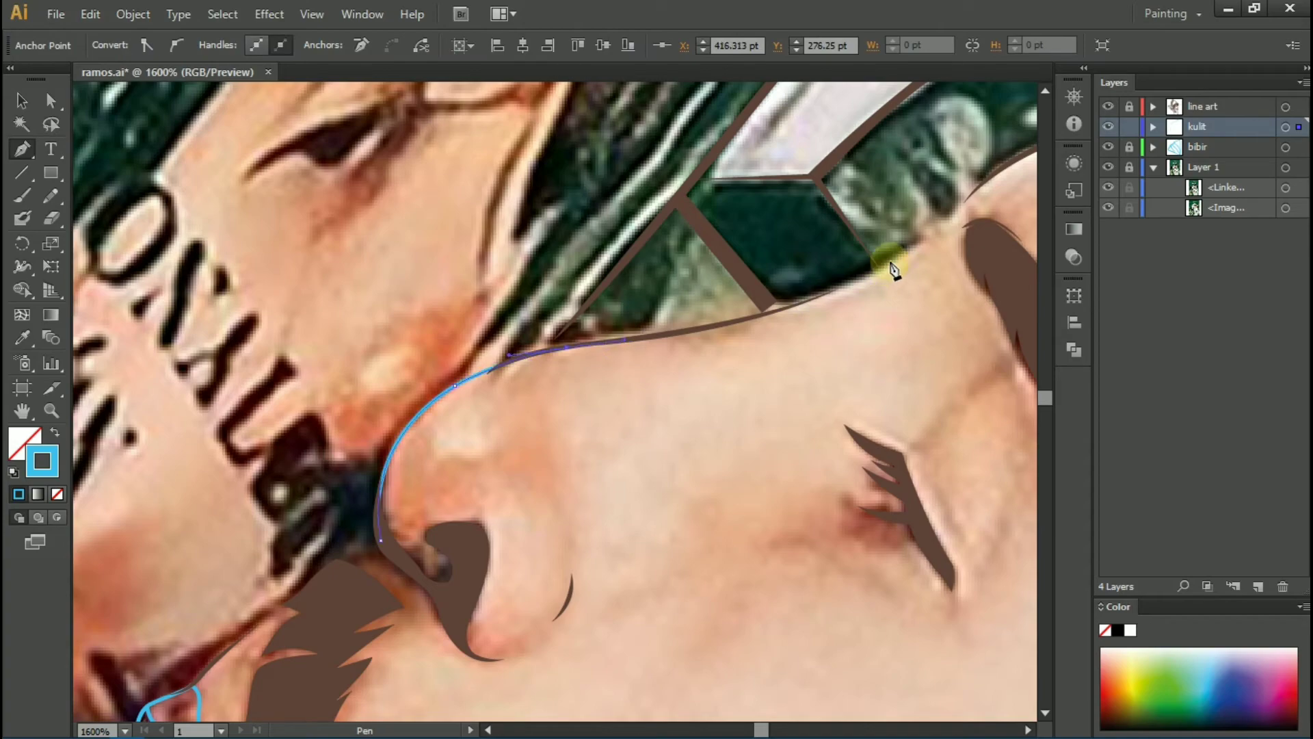
drag(968, 191, 1025, 209)
scroll(653, 179, right, 5)
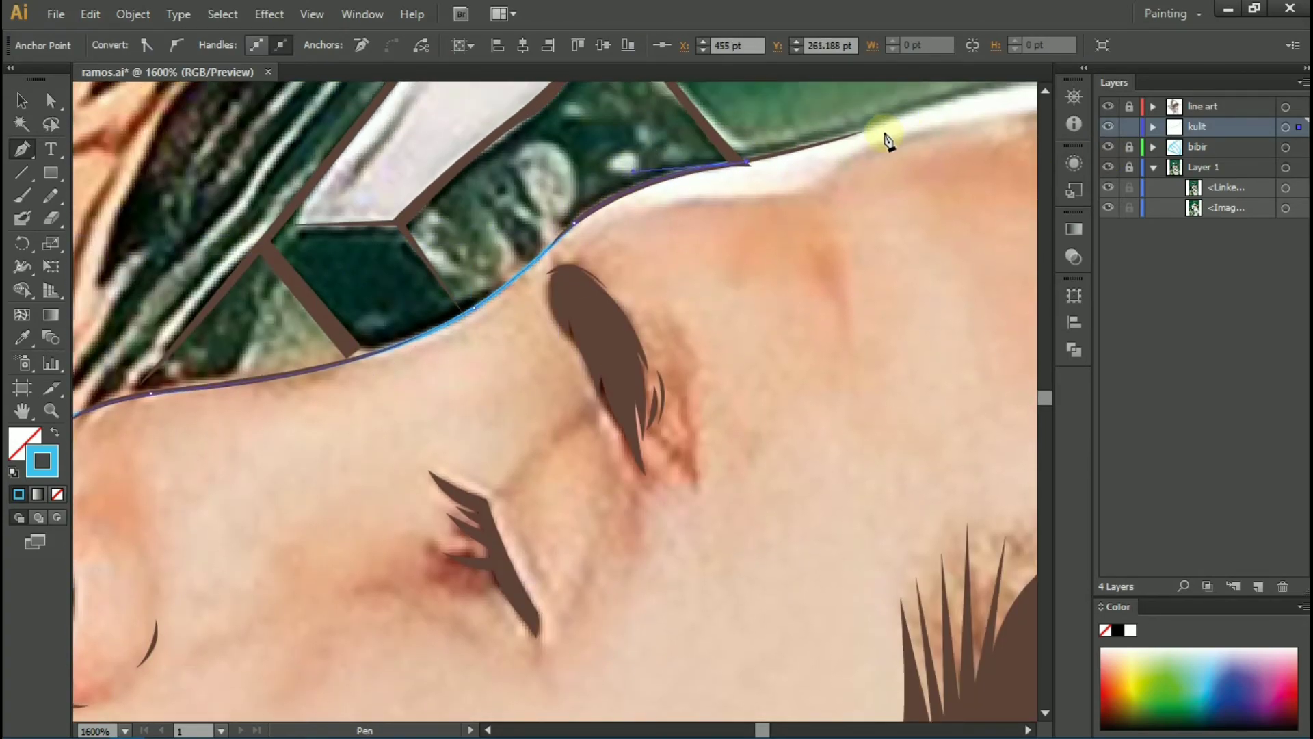
scroll(858, 205, up, 5)
scroll(859, 205, right, 3)
drag(629, 409, 859, 304)
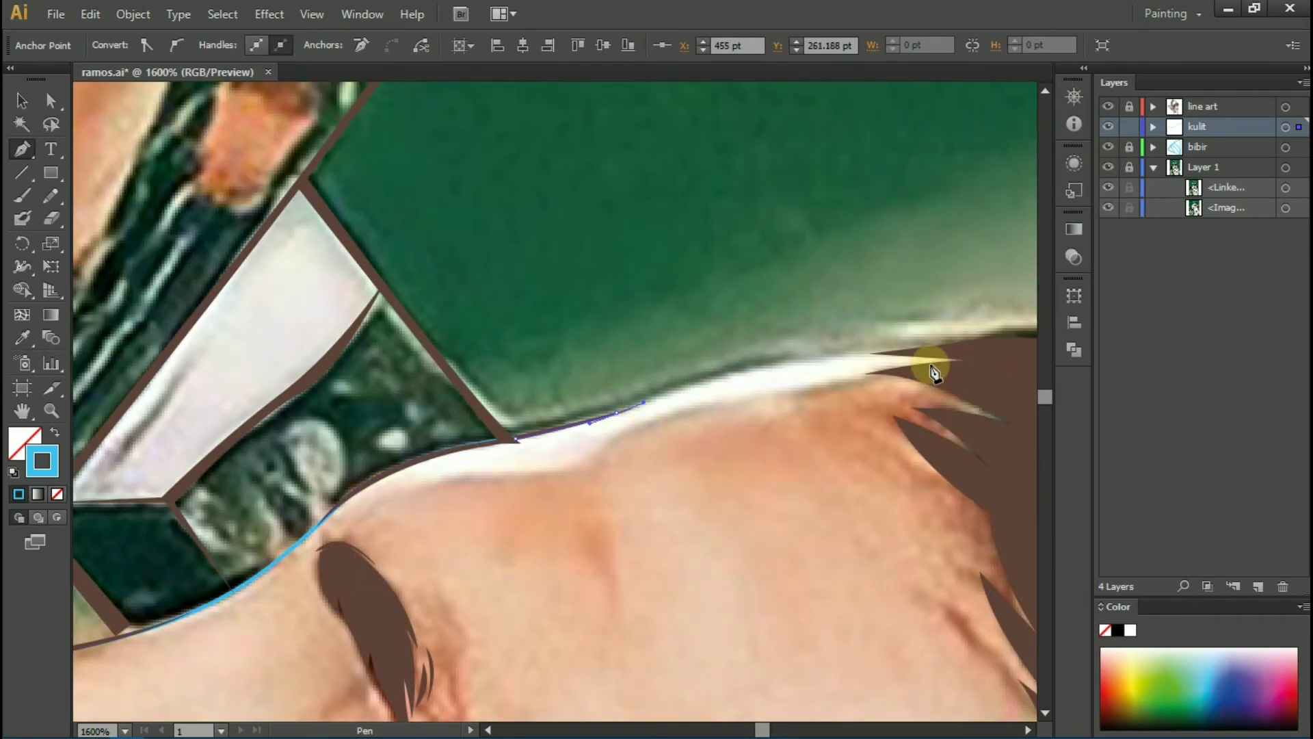
scroll(934, 372, down, 3)
drag(695, 352, 692, 536)
drag(646, 491, 573, 540)
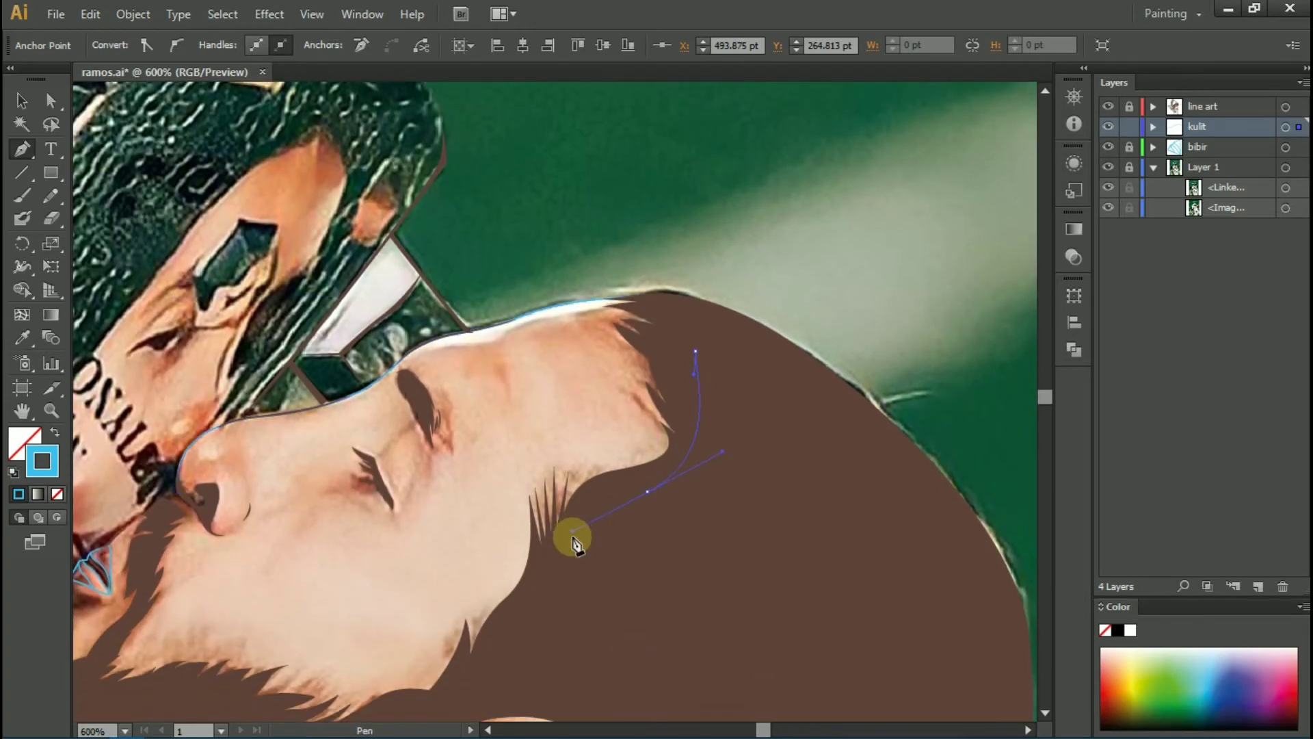
scroll(573, 540, down, 3)
Step: Continue the skin outline along the hair and beard edges up toward the nose
click(419, 537)
scroll(420, 536, down, 2)
click(109, 396)
scroll(109, 396, left, 3)
drag(234, 343, 156, 369)
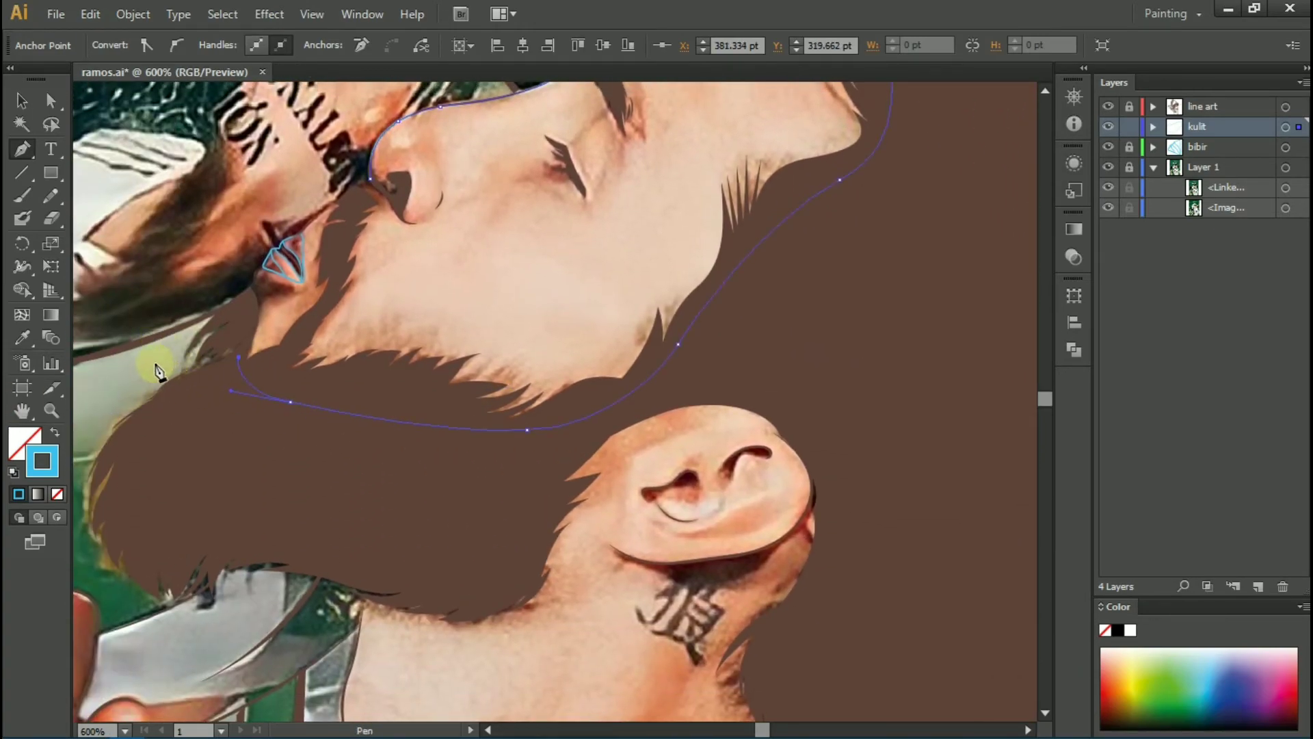
scroll(157, 371, up, 3)
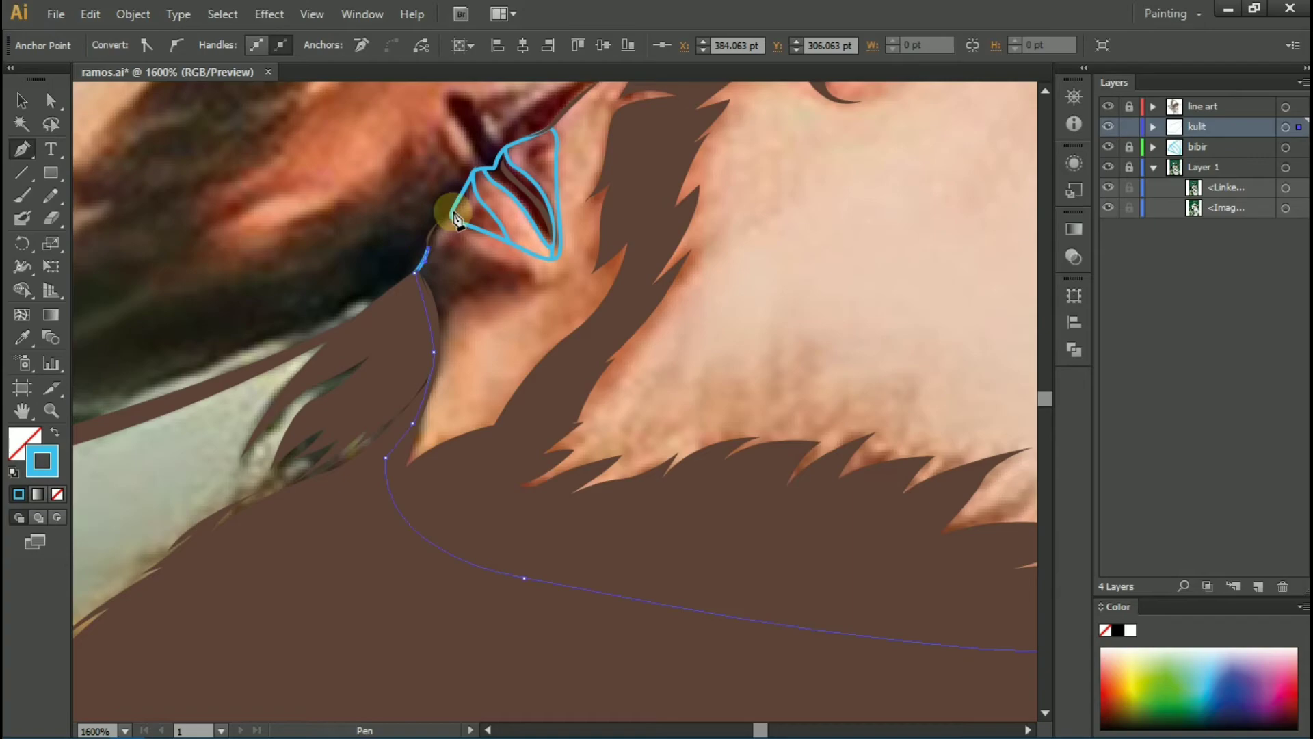
scroll(478, 205, up, 5)
click(647, 205)
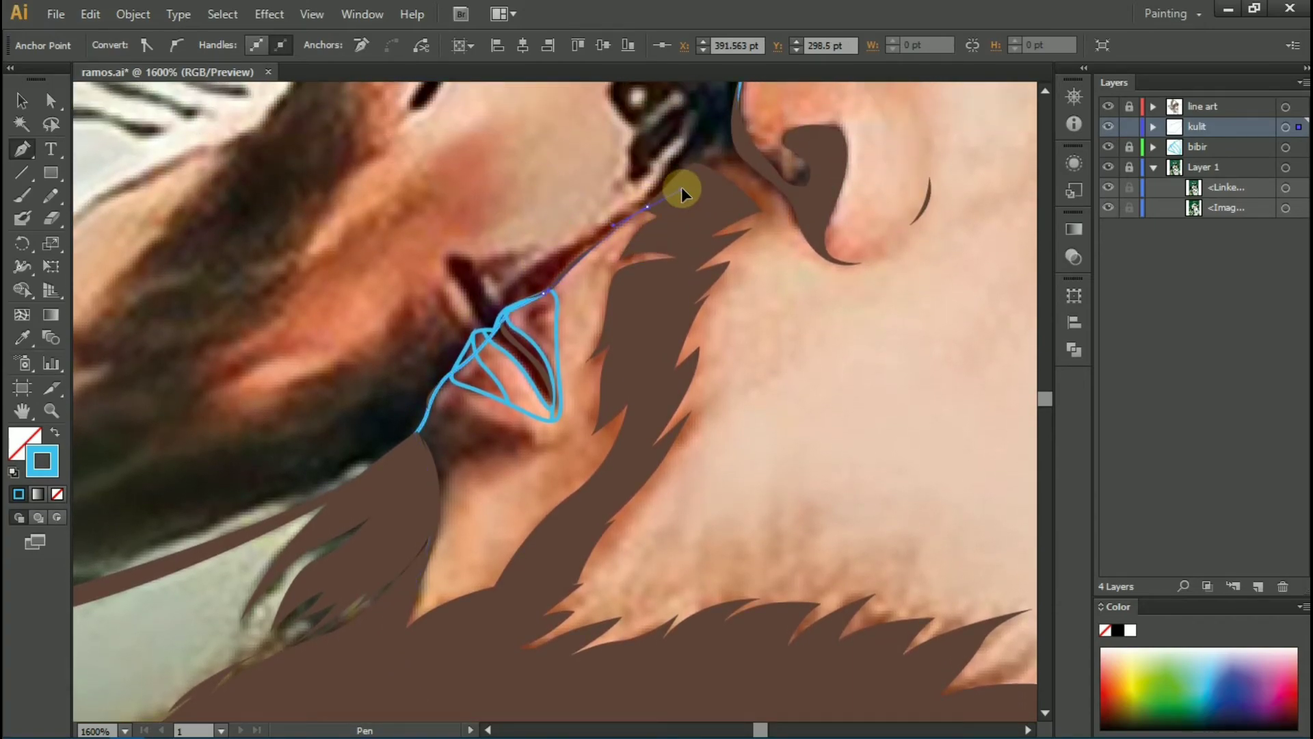
Step: Curve the skin outline around the ear
scroll(787, 320, down, 5)
scroll(595, 223, up, 2)
click(580, 233)
click(694, 250)
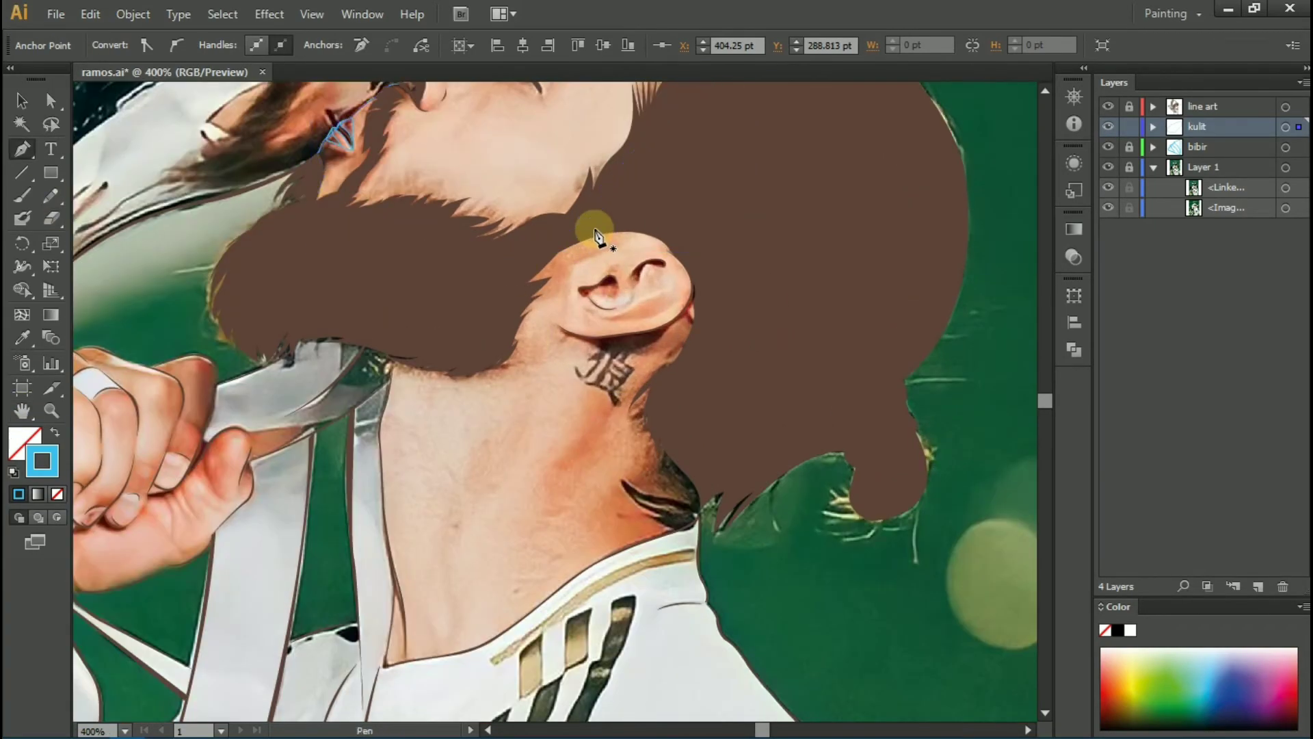
drag(710, 348, 691, 400)
scroll(704, 509, up, 4)
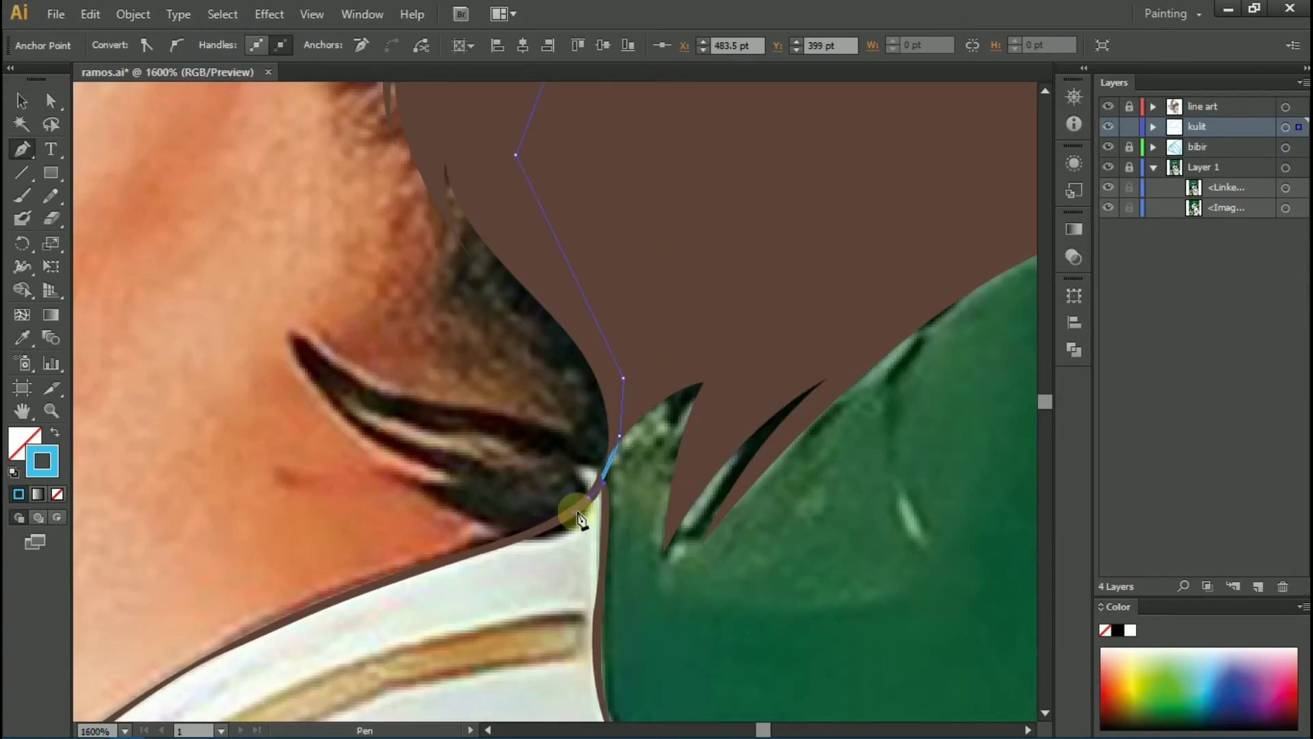
Step: Extend the skin outline along the shirt collar edge
drag(146, 690, 652, 380)
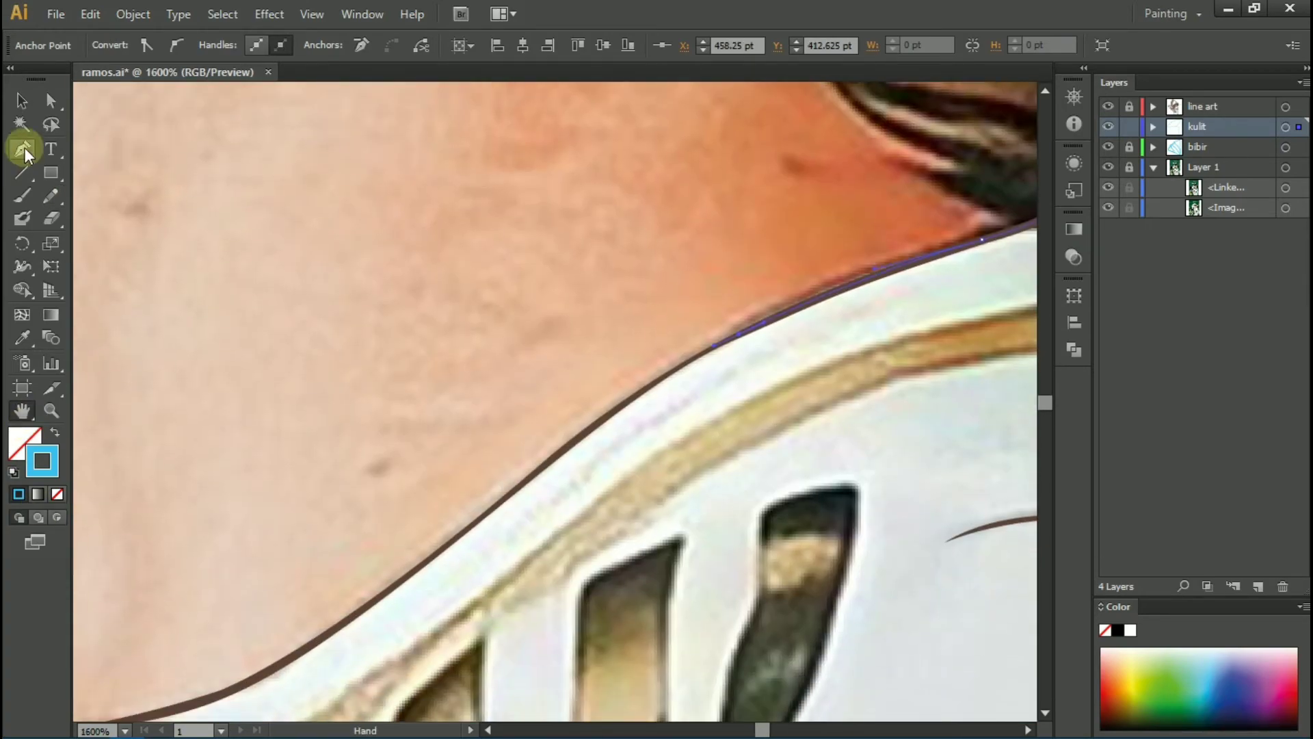
mouse_move(420, 573)
mouse_down()
mouse_move(103, 346)
mouse_move(724, 539)
mouse_up()
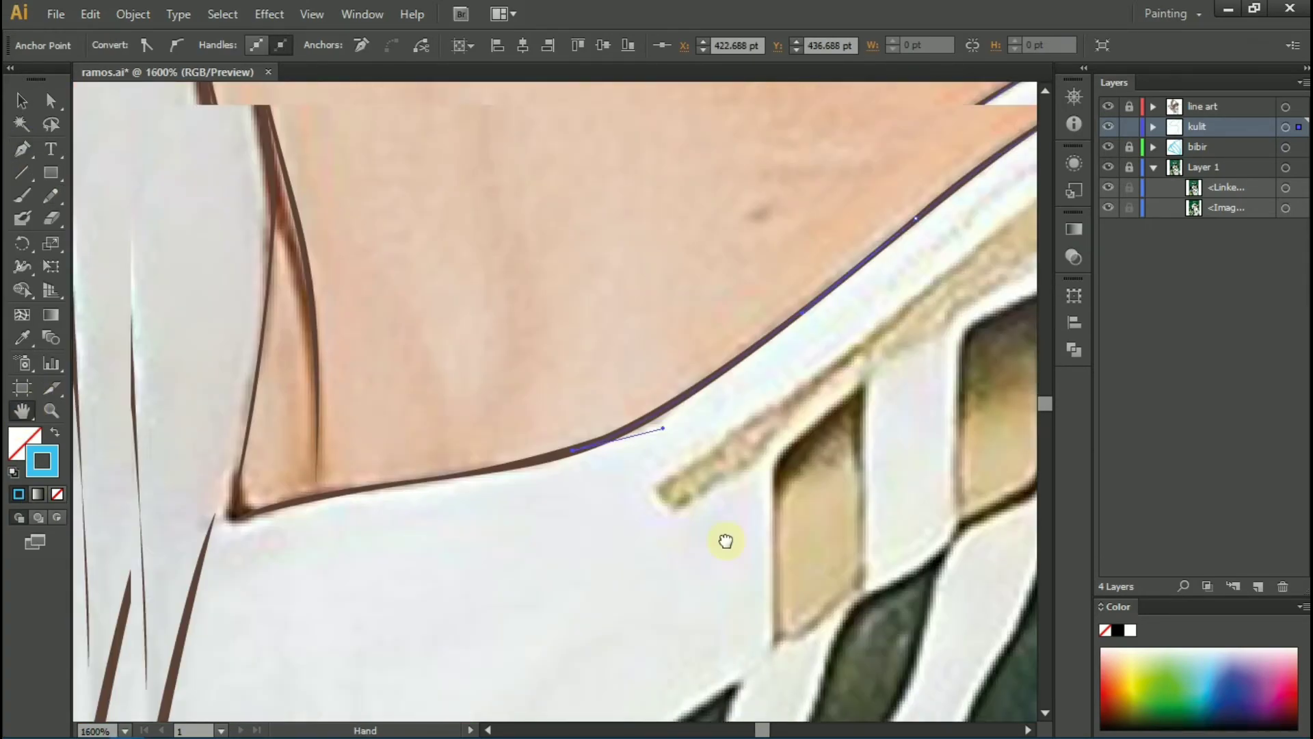
drag(689, 497, 602, 519)
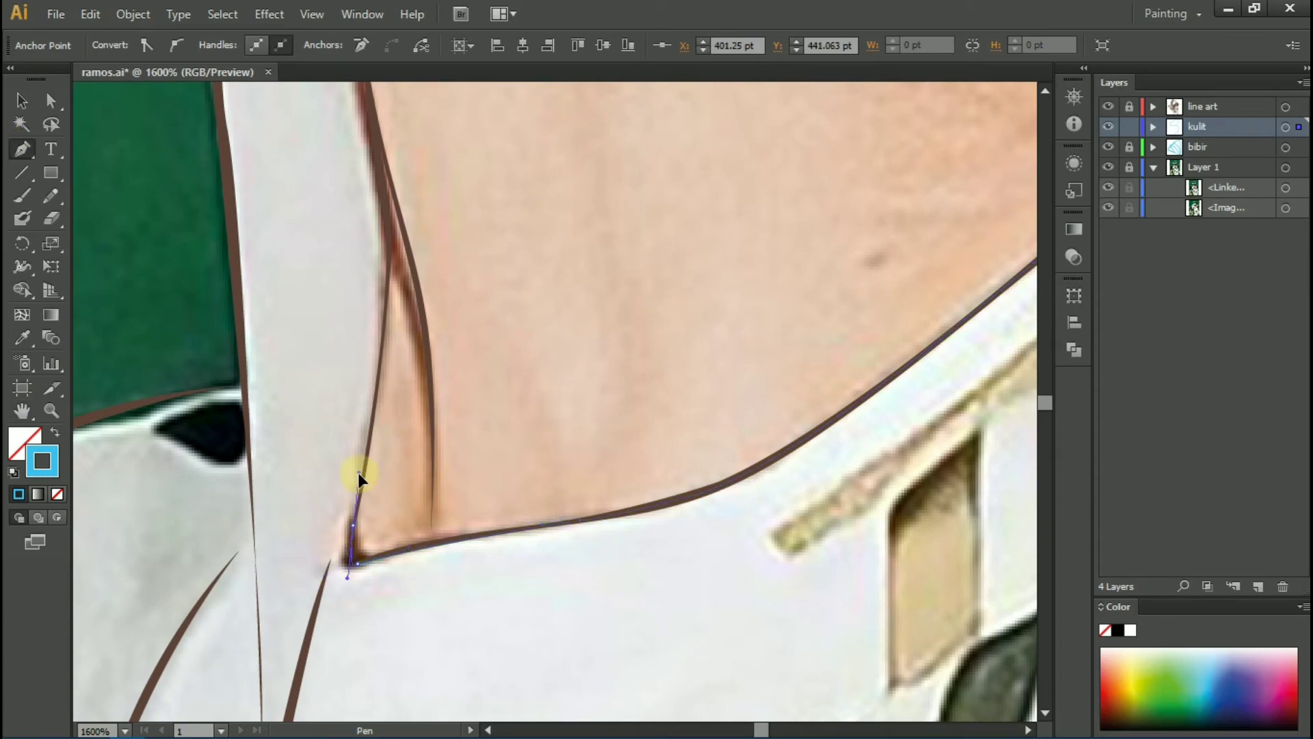
scroll(369, 410, up, 5)
Step: Run the skin outline up the neck line with four anchors
click(384, 373)
click(393, 291)
click(376, 205)
click(358, 113)
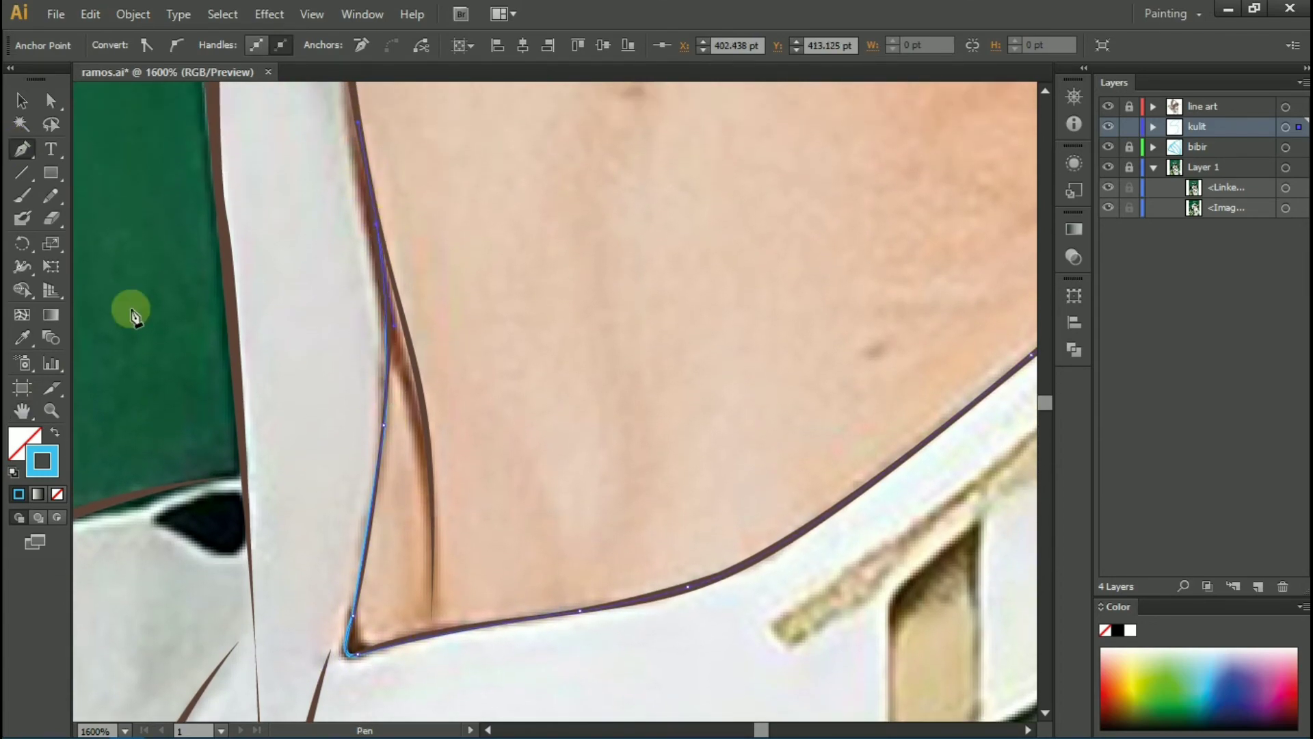
key(ctrl+minus)
scroll(440, 396, up, 3)
Step: Finish the neck outline up toward the hair and deselect the path
click(431, 369)
scroll(462, 361, up, 2)
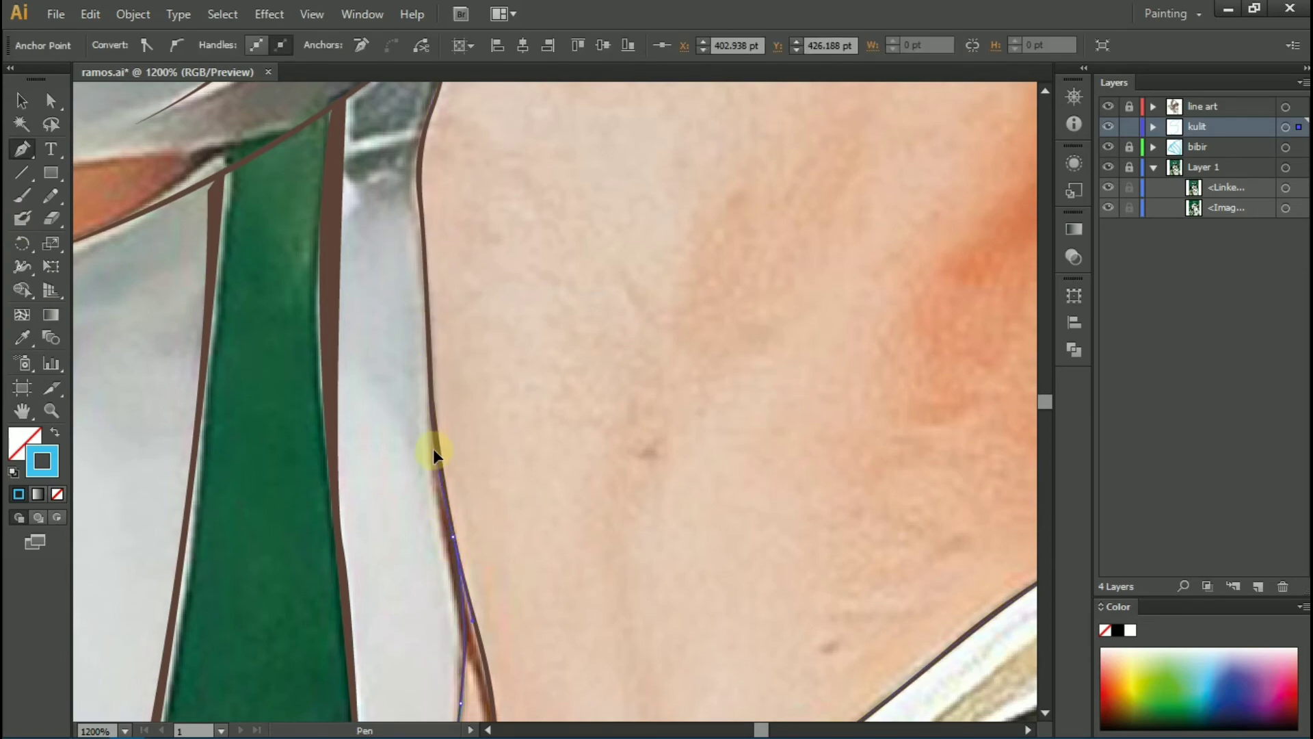
scroll(429, 287, up, 2)
click(408, 284)
scroll(408, 284, up, 2)
click(435, 163)
scroll(452, 178, up, 3)
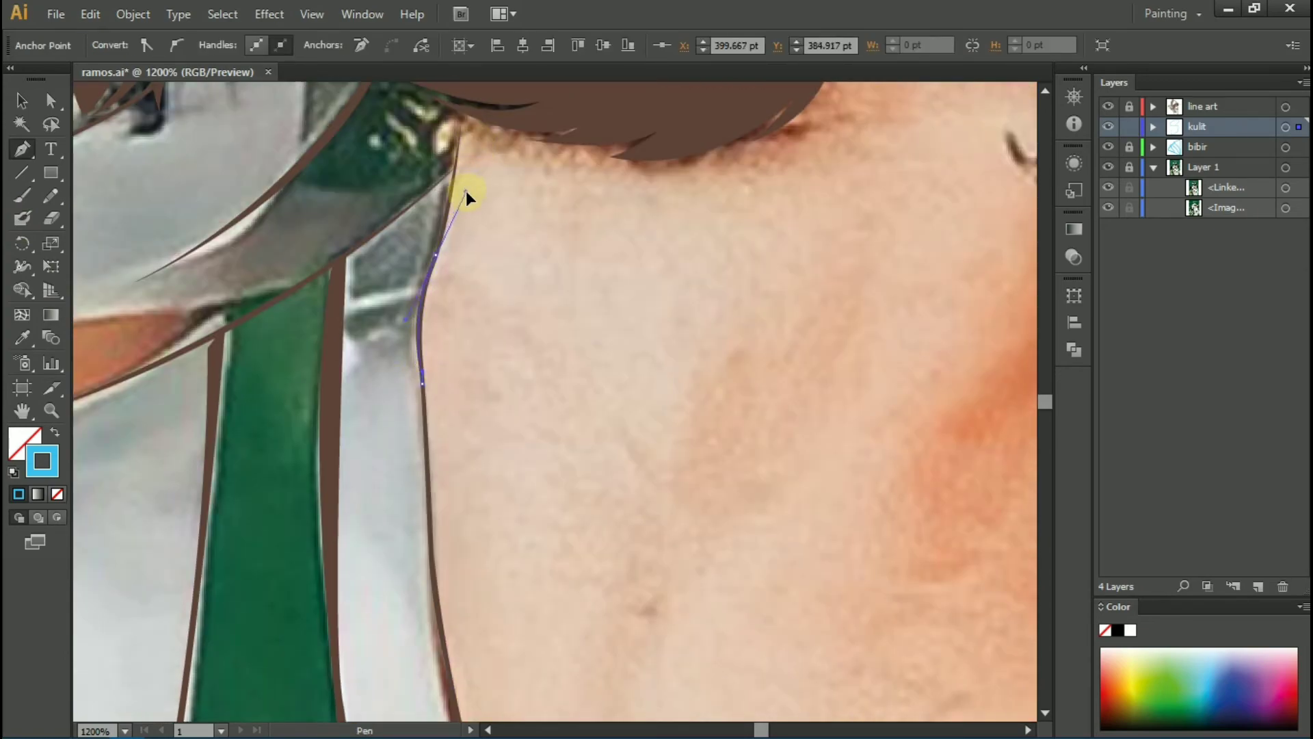
scroll(469, 241, up, 2)
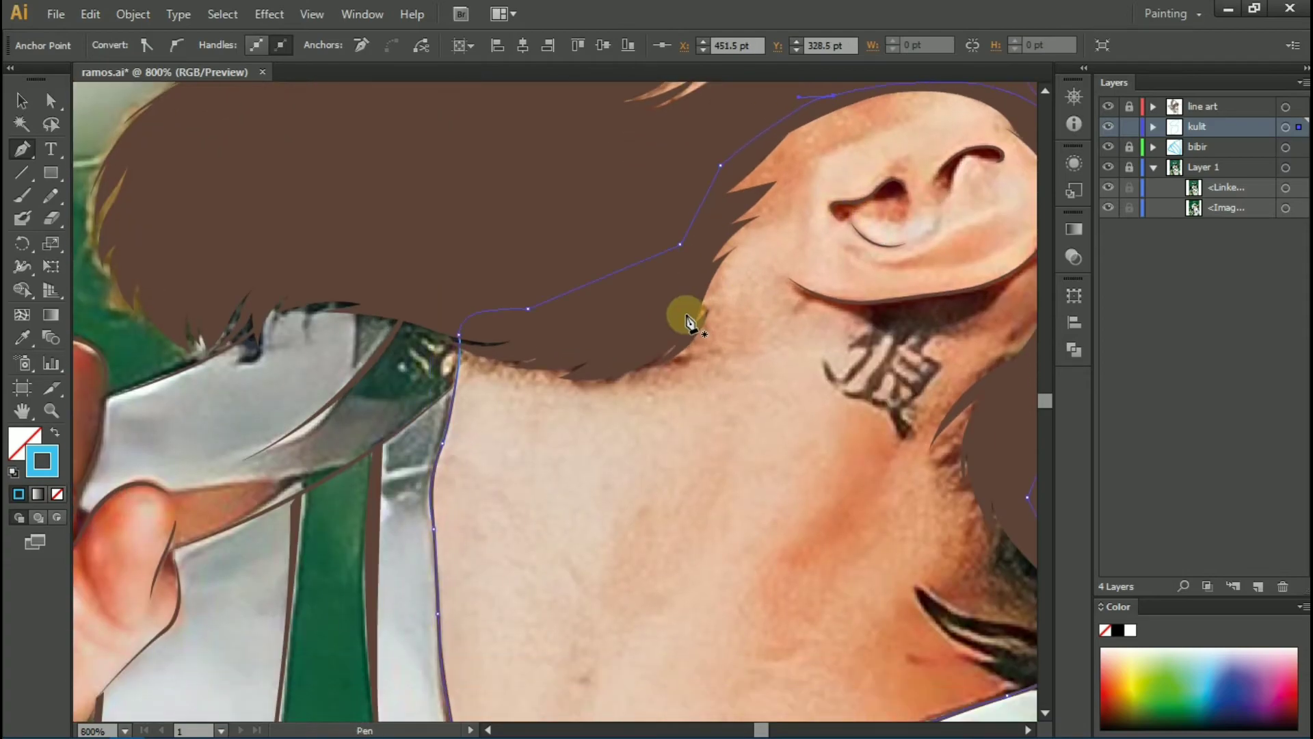
ctrl+click(687, 320)
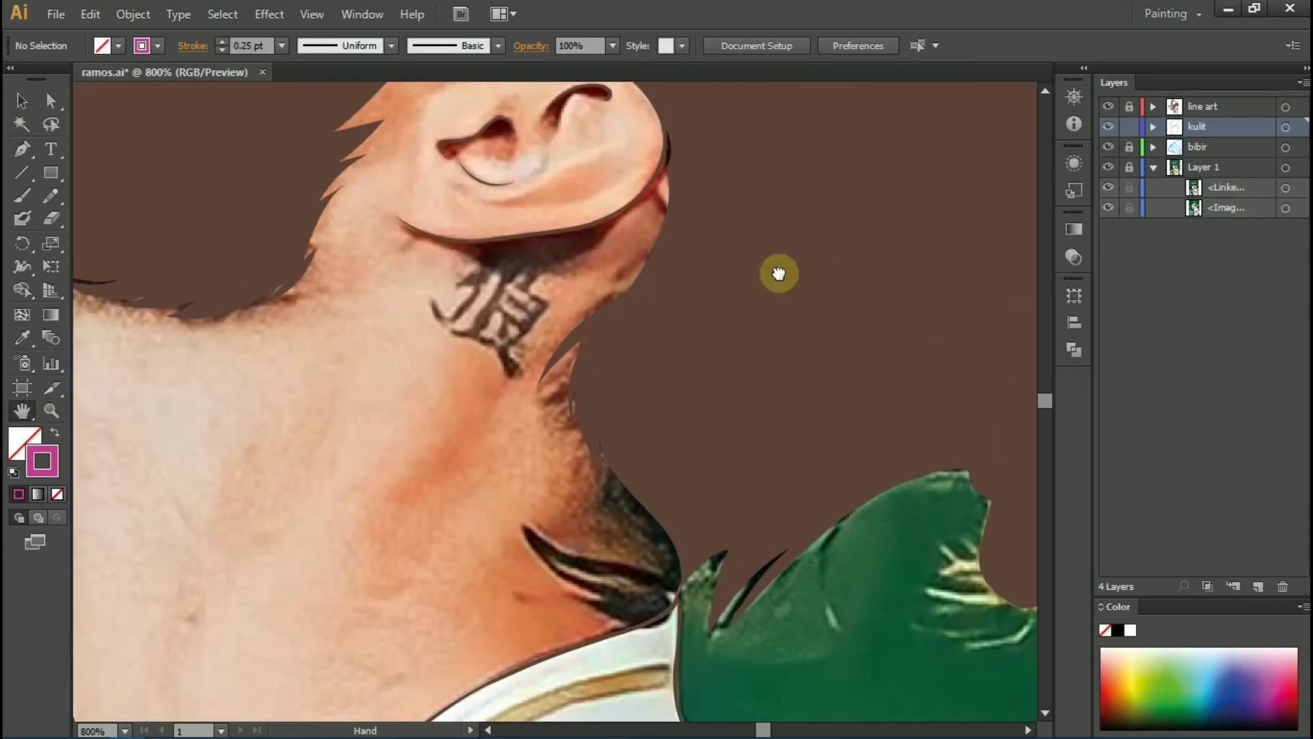
drag(535, 435, 556, 302)
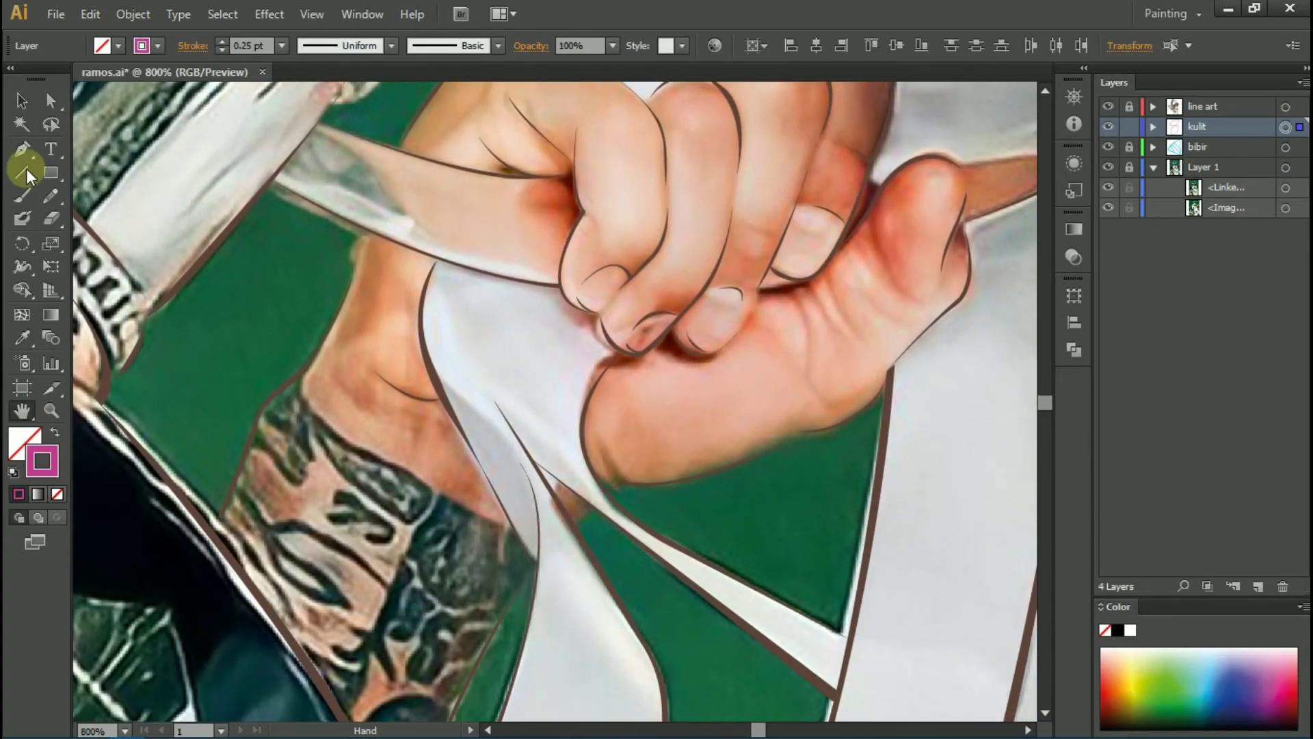
Step: Trace the forearm skin outline from the tattoo edge, curving it along the line art
click(22, 148)
click(221, 526)
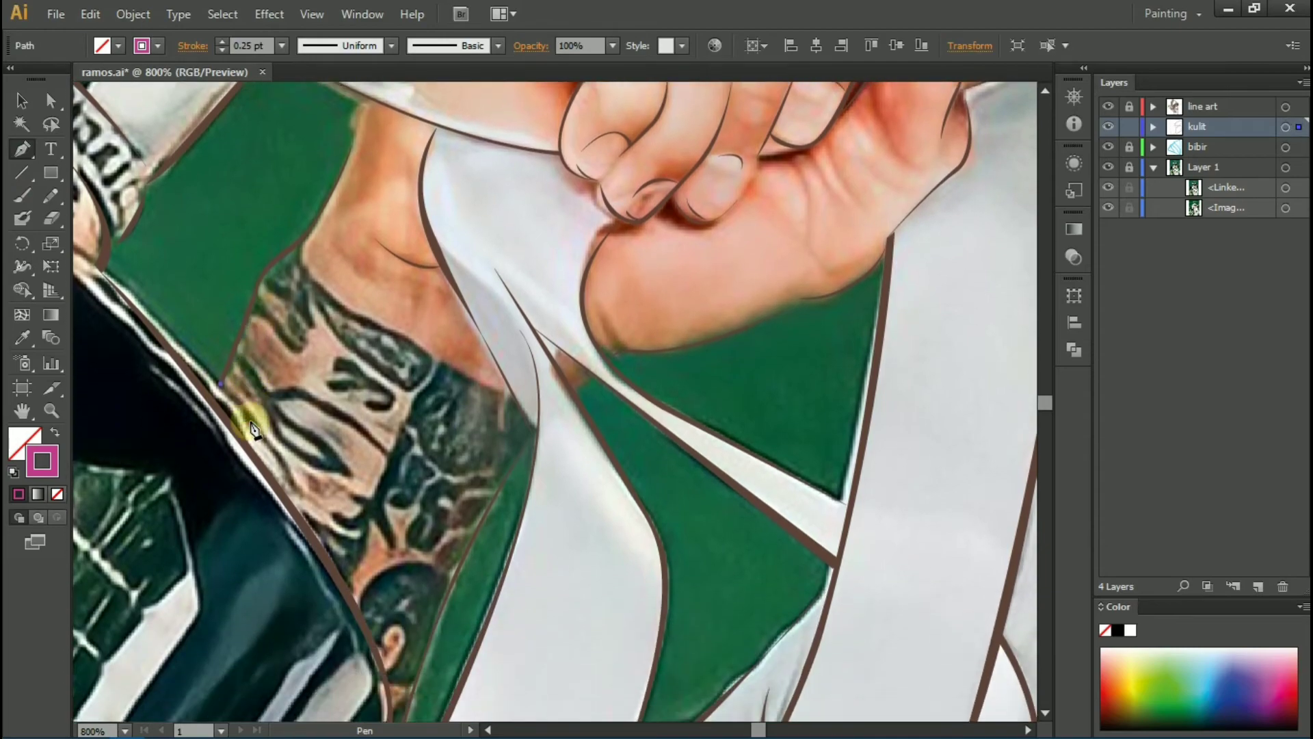
click(252, 443)
click(291, 388)
scroll(257, 226, up, 3)
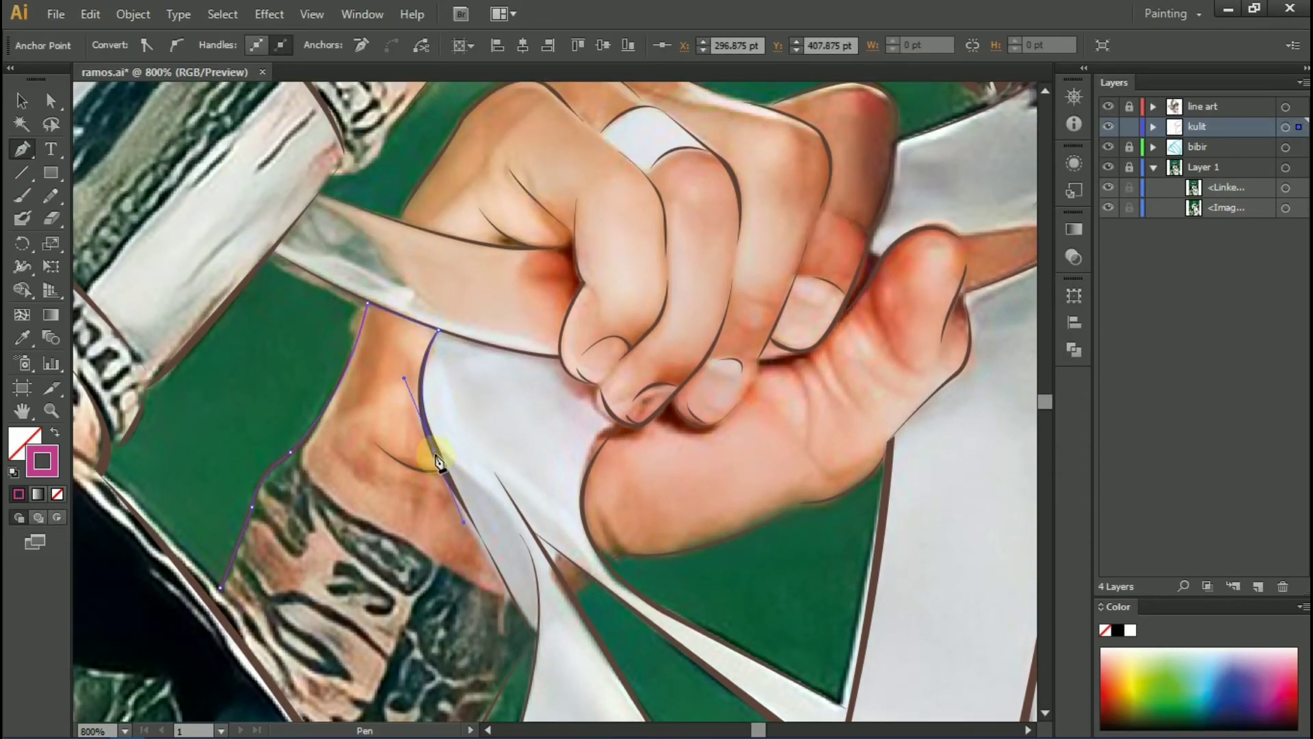
scroll(438, 462, down, 4)
scroll(542, 521, down, 5)
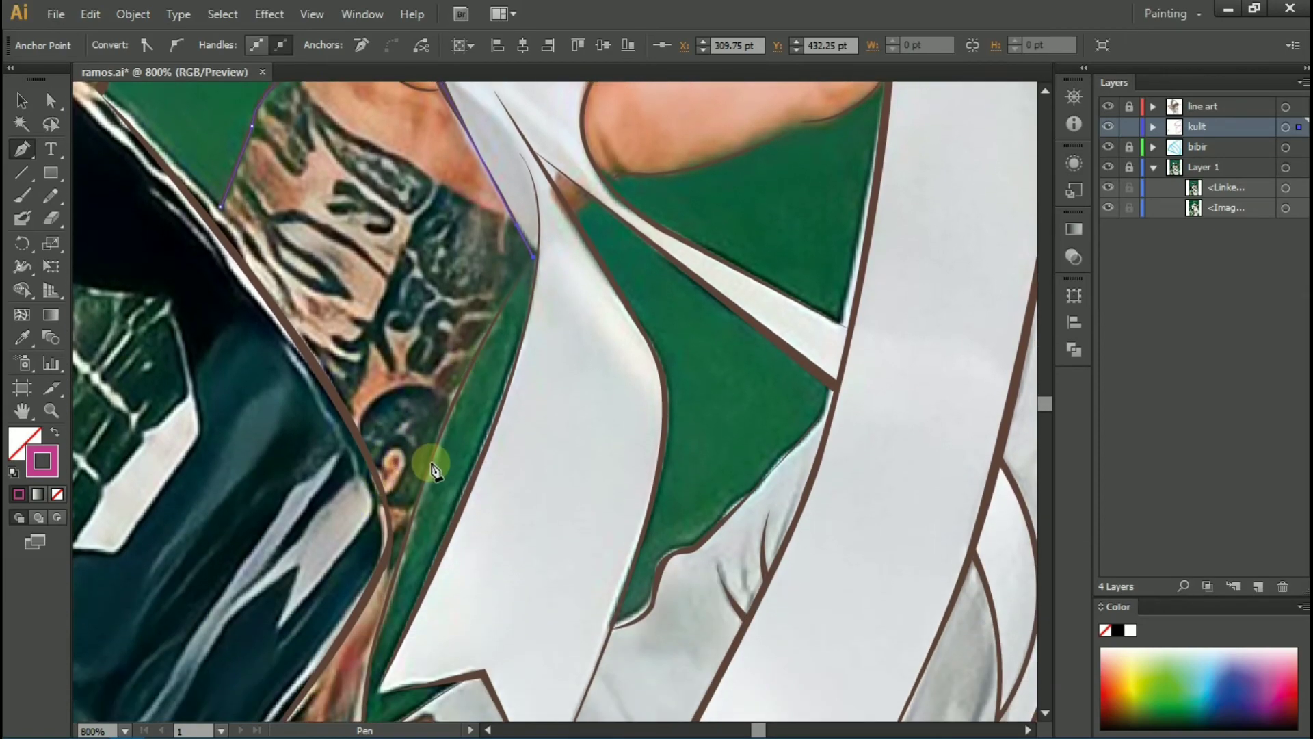
click(433, 459)
click(410, 536)
scroll(410, 536, down, 3)
click(1108, 168)
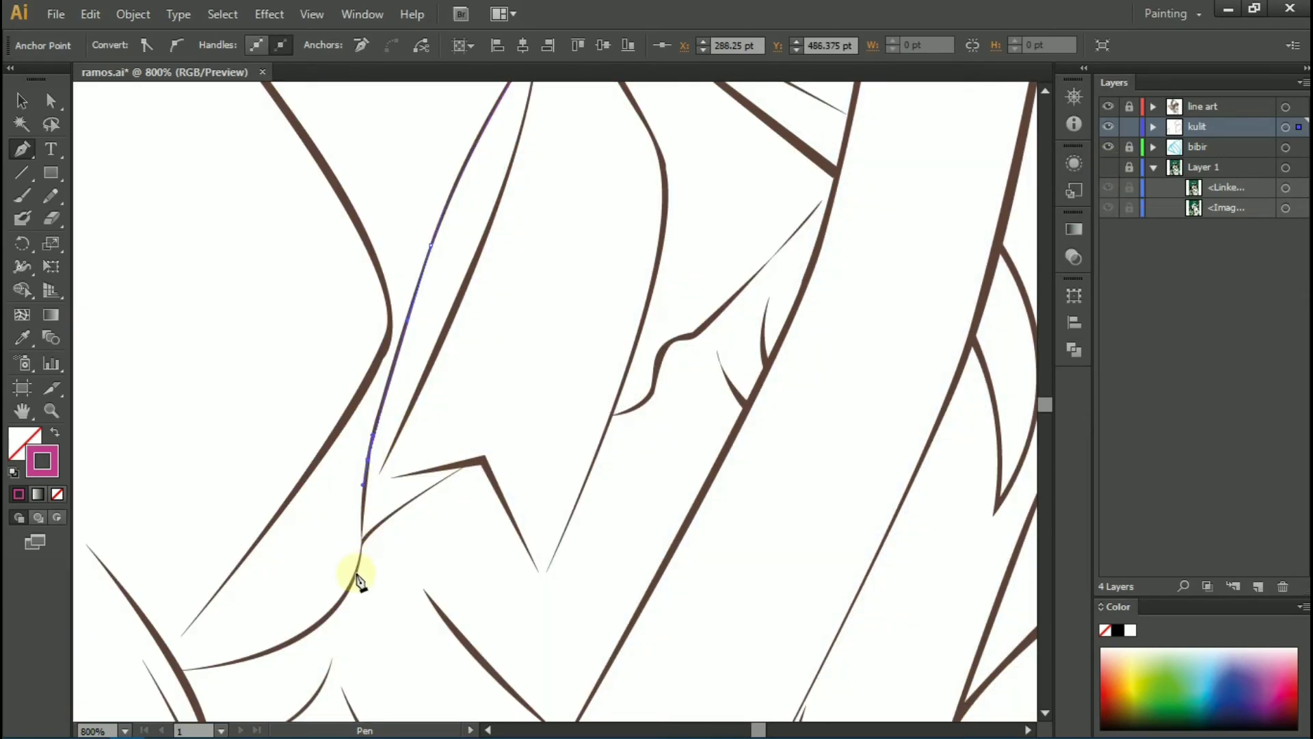
scroll(357, 579, down, 1)
mouse_move(178, 640)
mouse_down()
mouse_move(379, 653)
mouse_move(536, 622)
mouse_up()
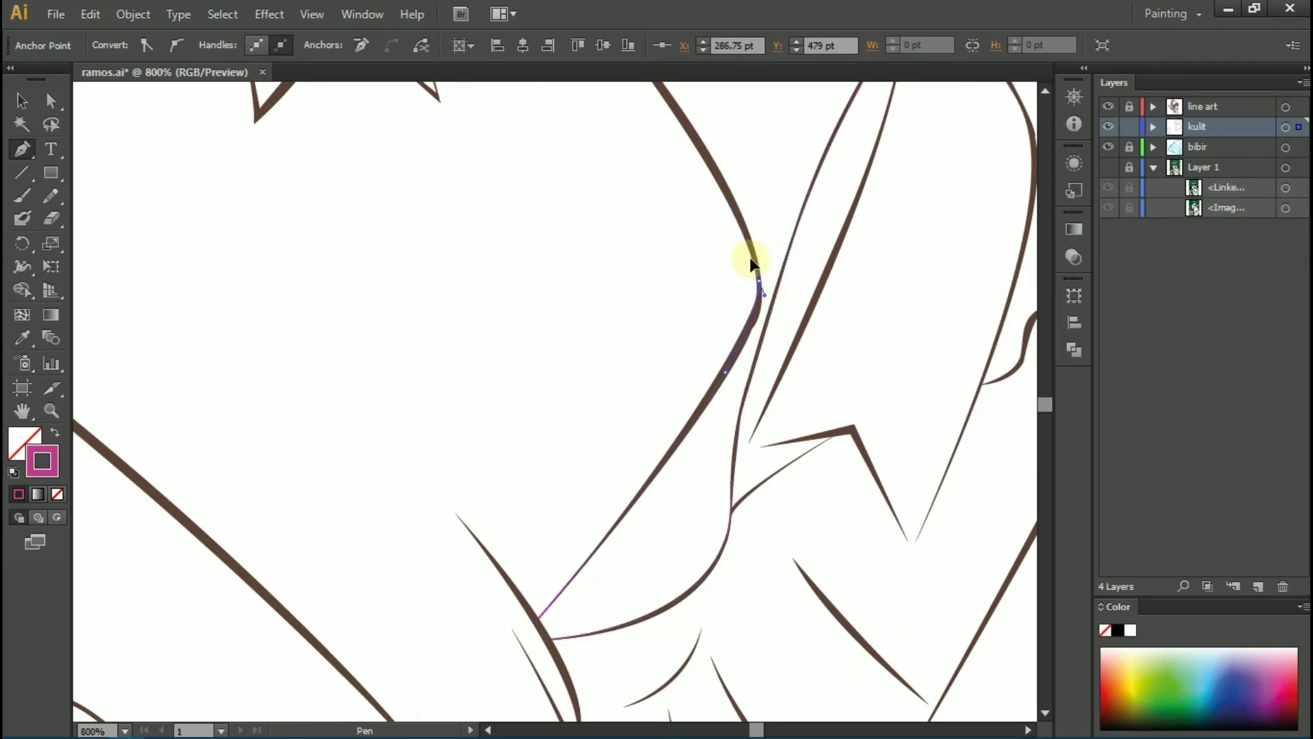
scroll(750, 258, up, 5)
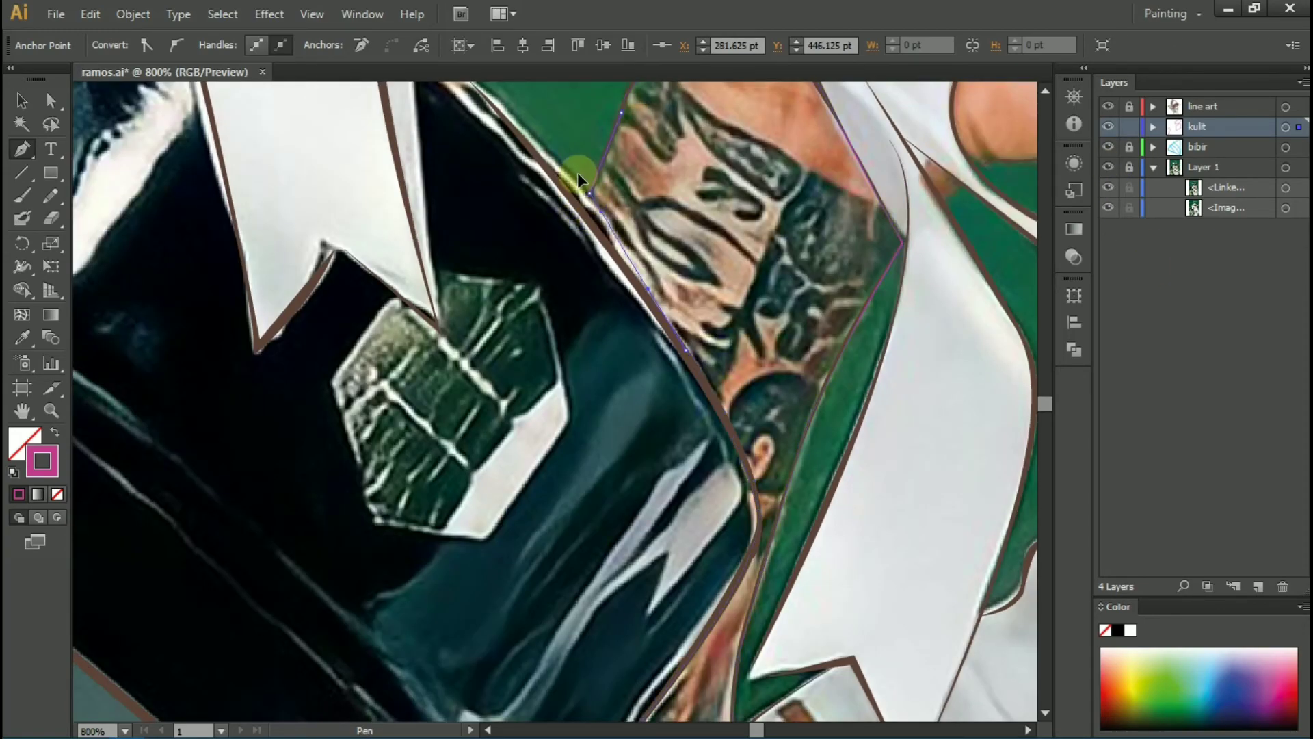
scroll(577, 173, right, 5)
scroll(410, 239, up, 5)
Step: Start a new fist outline along the finger with a sharp corner, ending near the thumb
click(190, 243)
drag(364, 265, 428, 246)
click(364, 264)
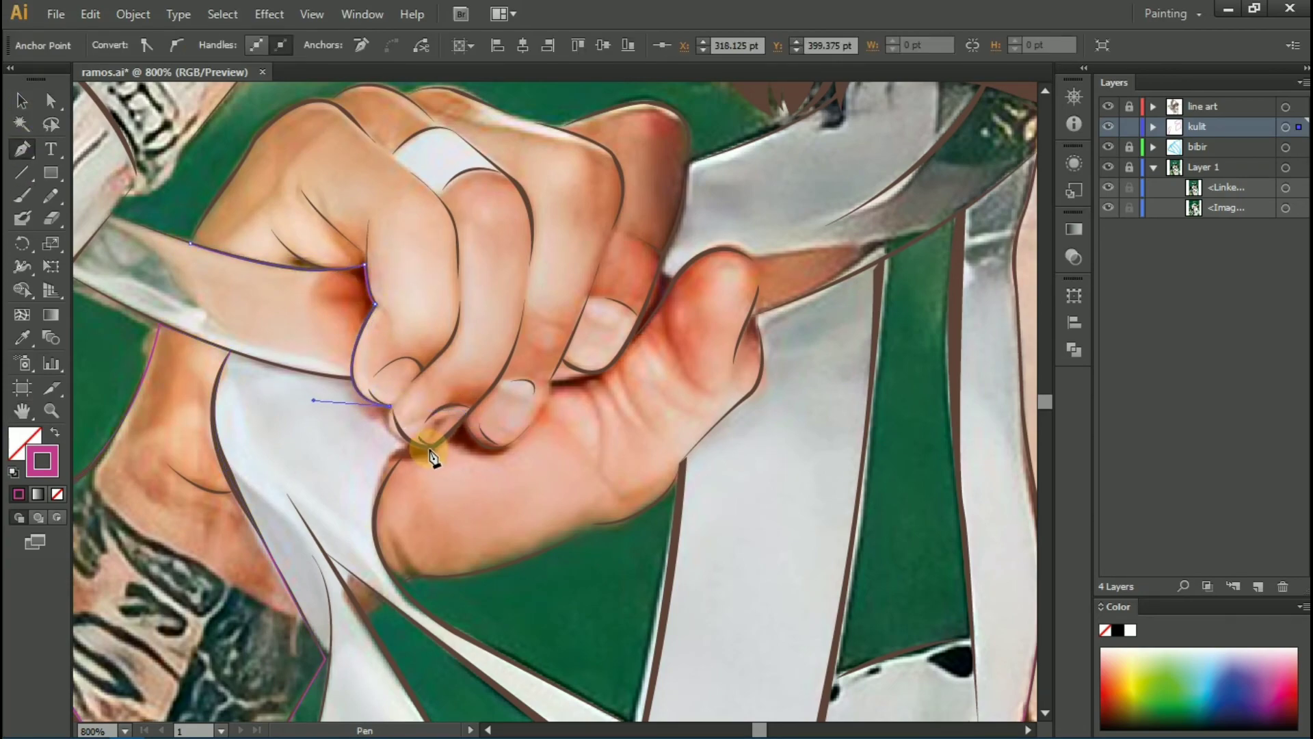
scroll(347, 534, down, 2)
drag(400, 524, 437, 563)
key(ctrl+z)
drag(382, 424, 373, 447)
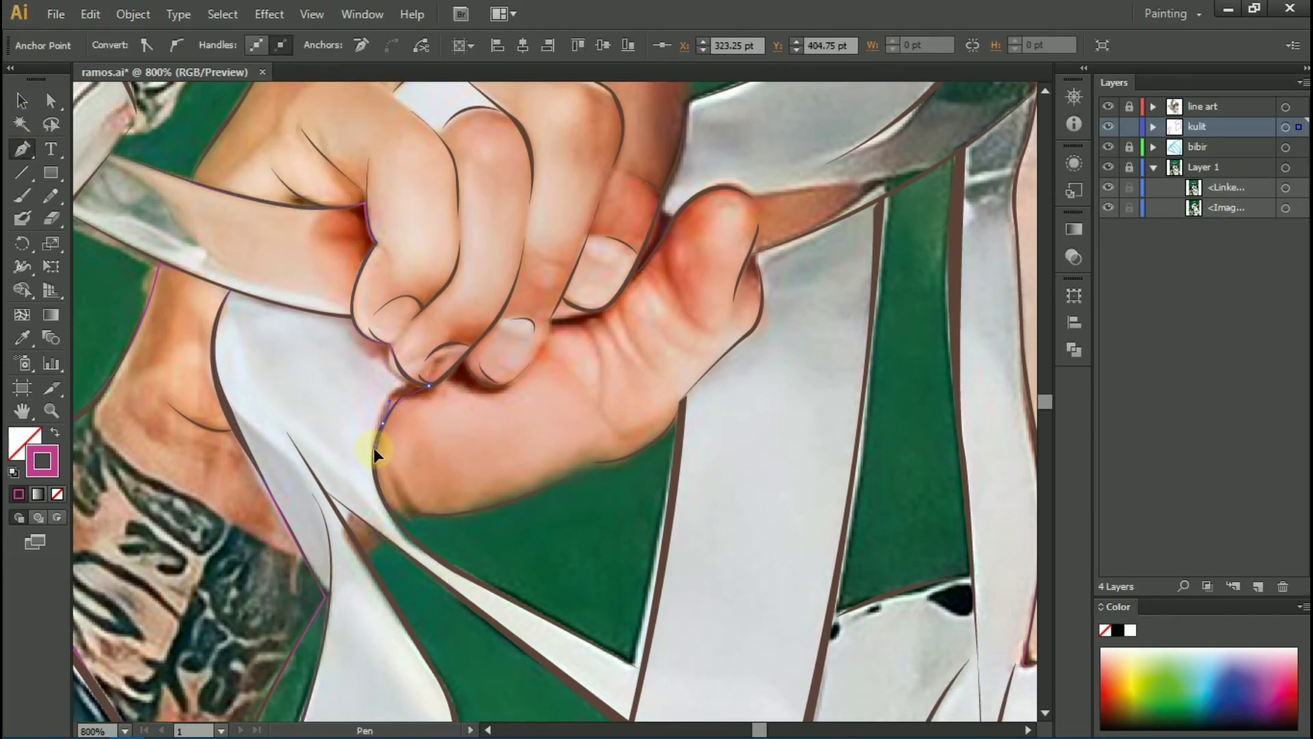
key(ctrl+z)
click(375, 464)
key(ctrl)
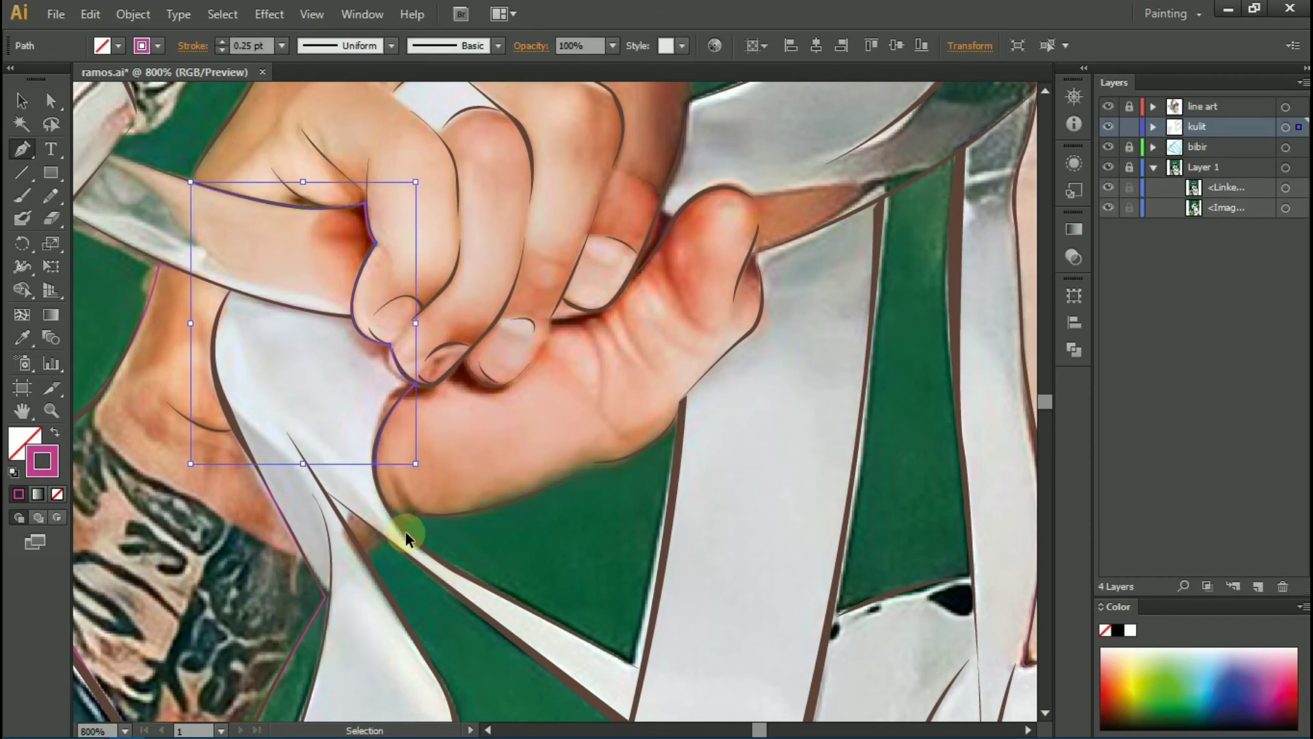
key(ctrl+plus)
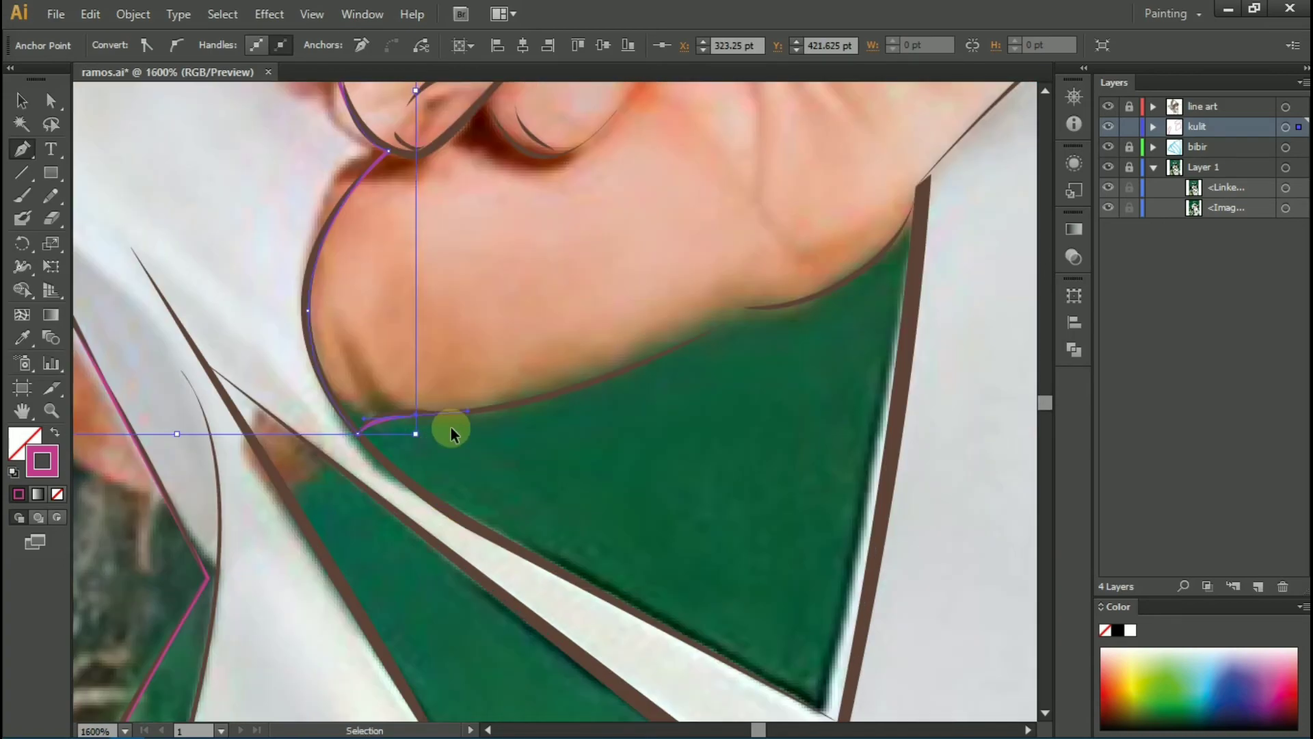
Step: At closer zoom, place smooth curved anchors along the hand edge and thumb edge
drag(916, 199, 946, 146)
scroll(947, 147, up, 5)
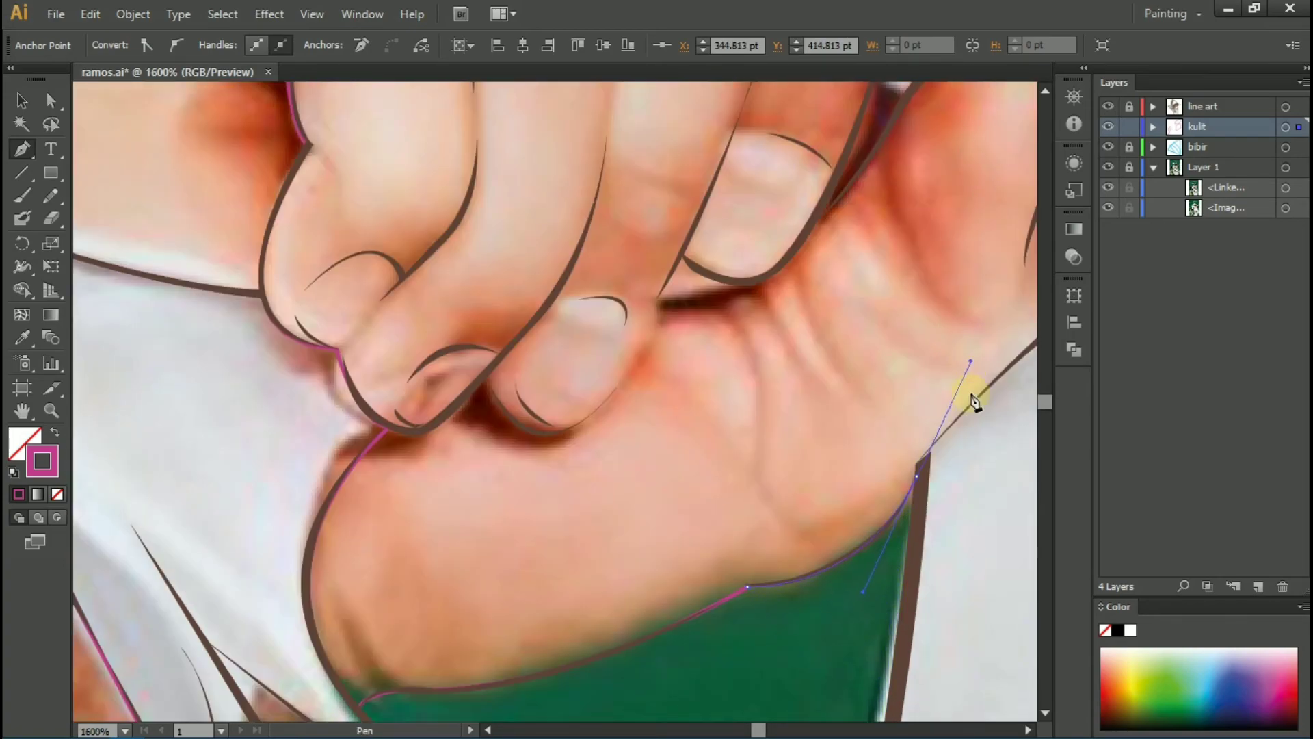
drag(949, 426, 975, 399)
scroll(806, 470, up, 2)
scroll(806, 469, right, 5)
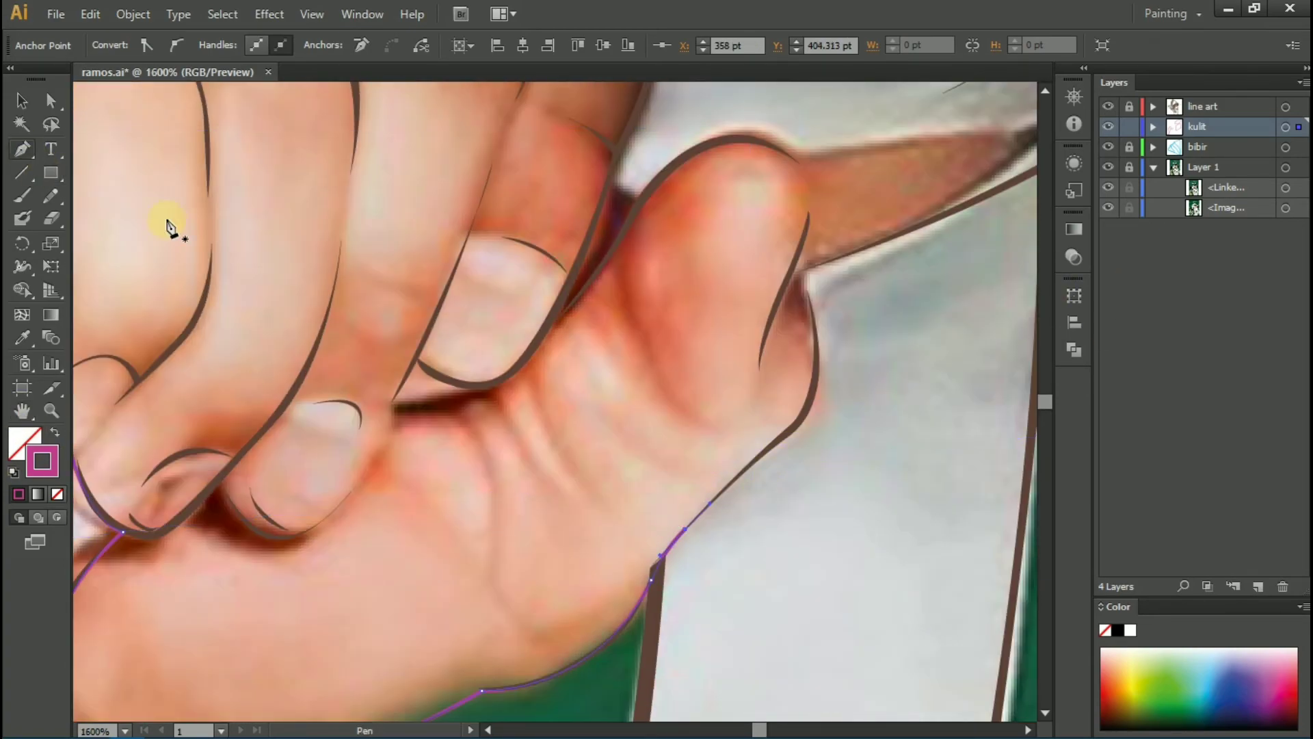
drag(782, 442, 797, 424)
scroll(804, 334, up, 1)
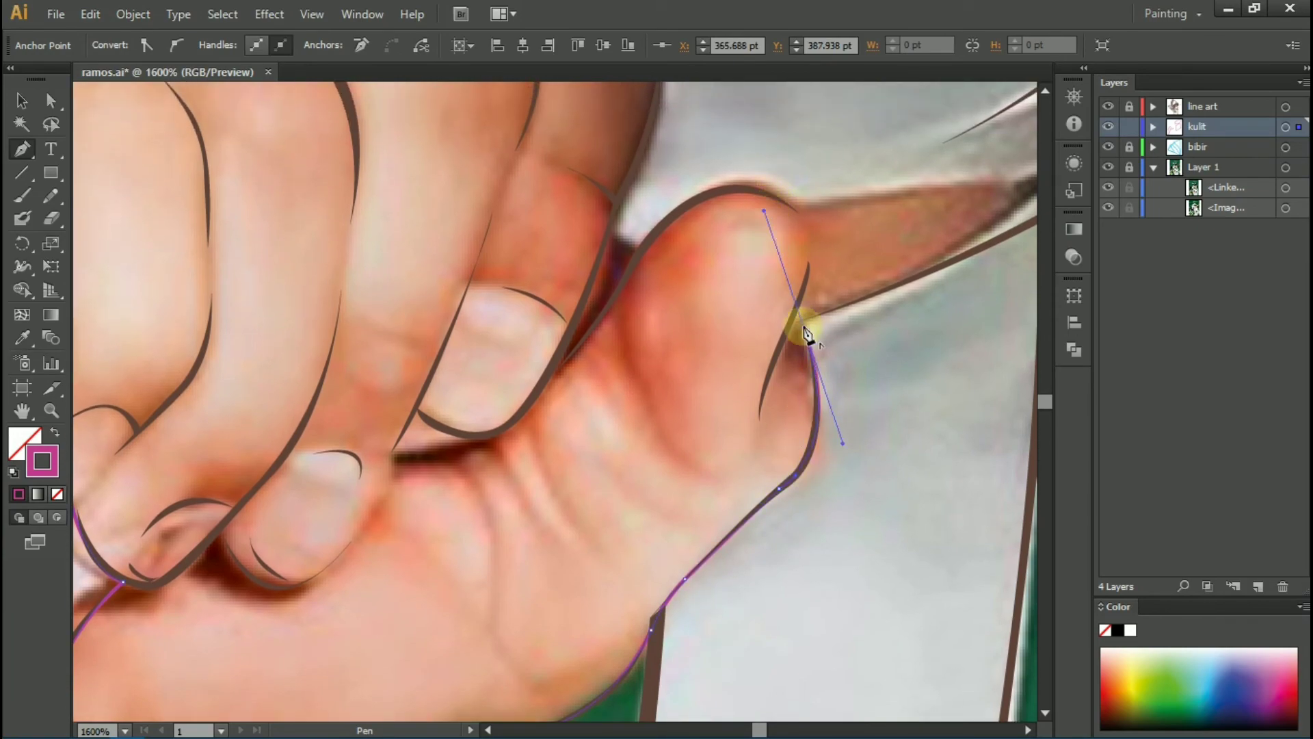
drag(709, 175, 710, 175)
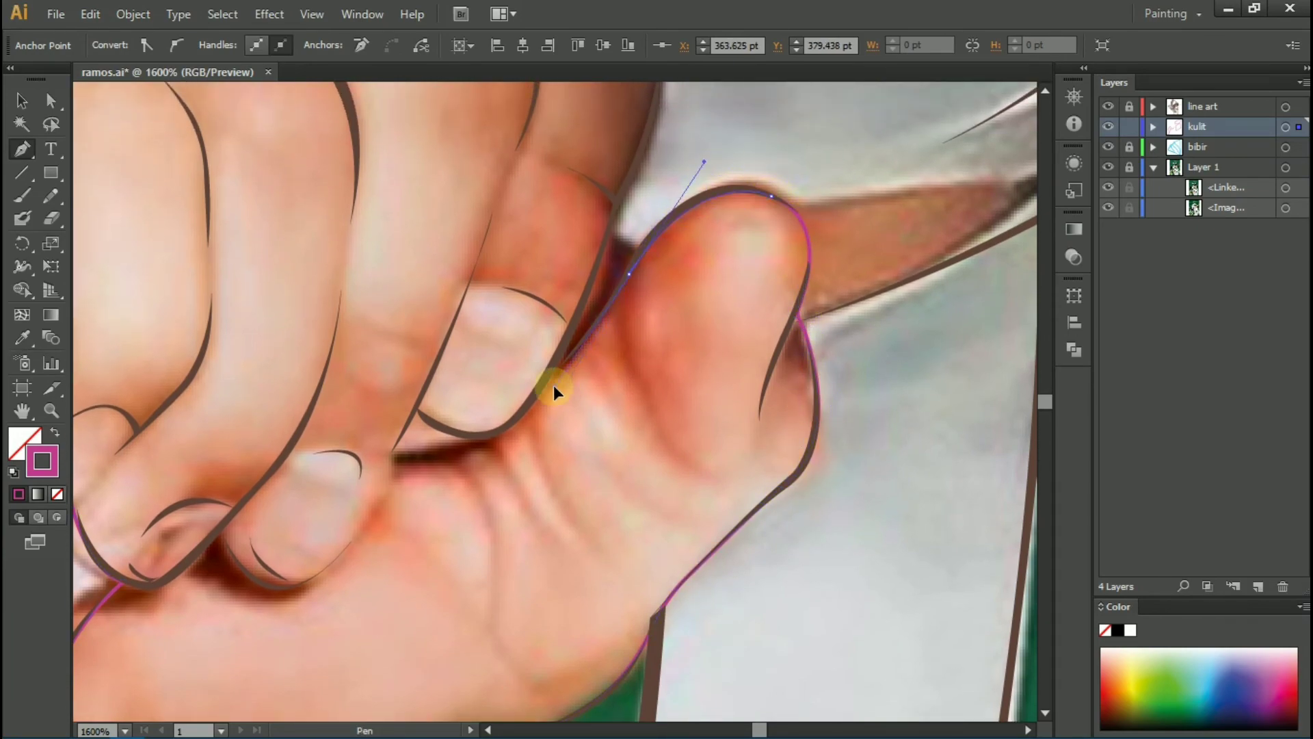
drag(554, 389, 634, 270)
scroll(602, 287, up, 2)
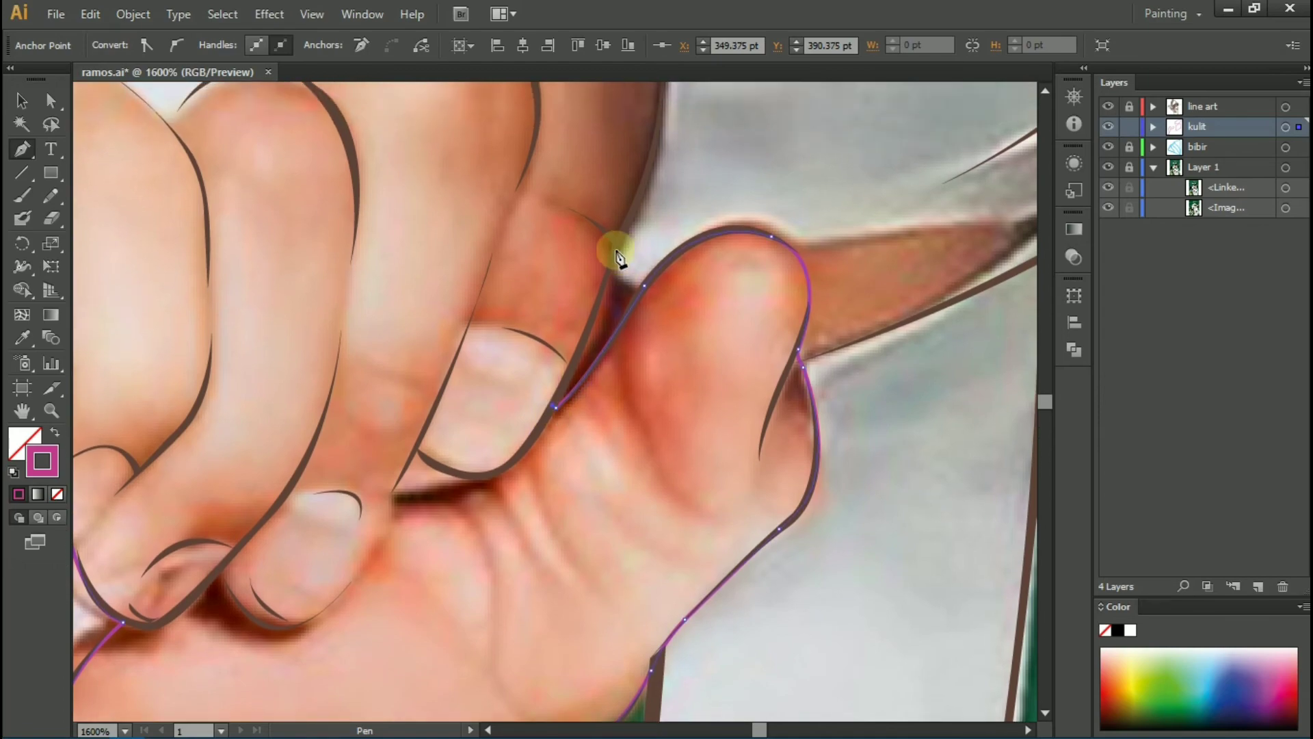
scroll(616, 249, up, 2)
scroll(684, 328, up, 3)
Step: Continue the skin path along the knuckle and outer fist edge, cornering to the white fabric
ctrl+click(696, 321)
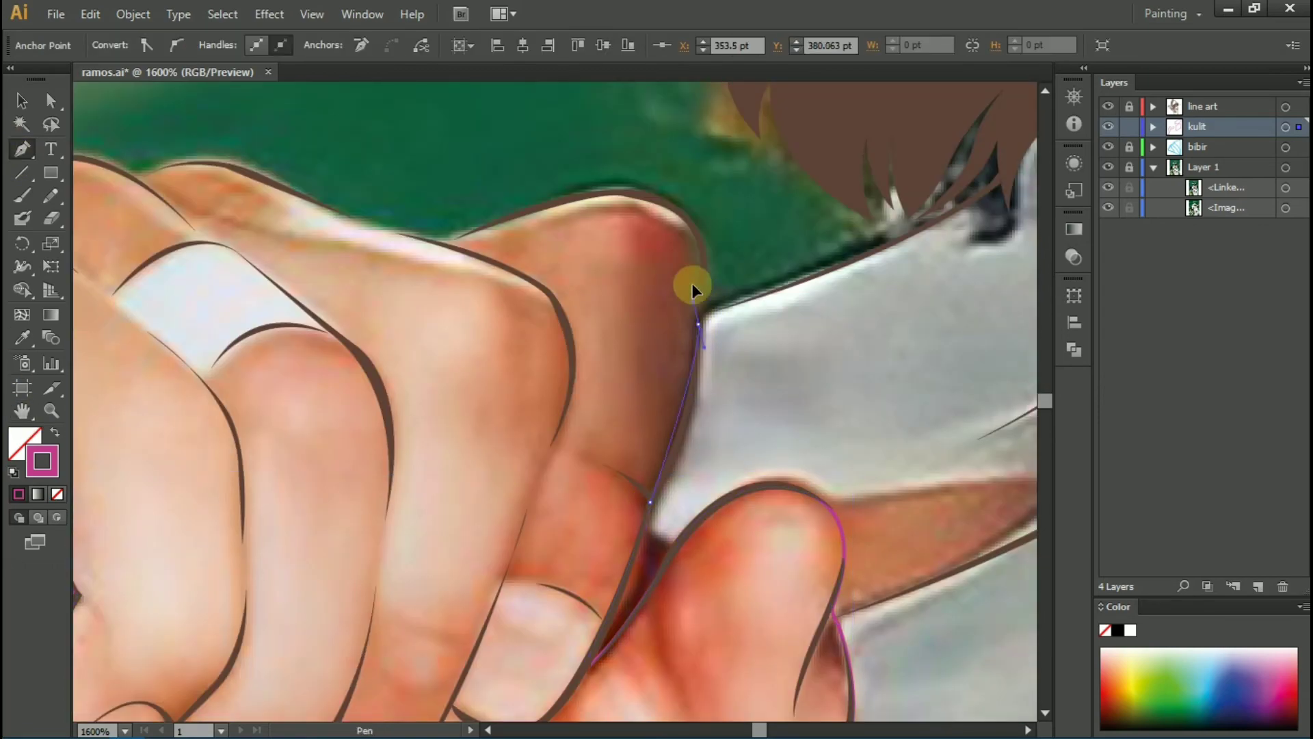
drag(432, 249, 443, 254)
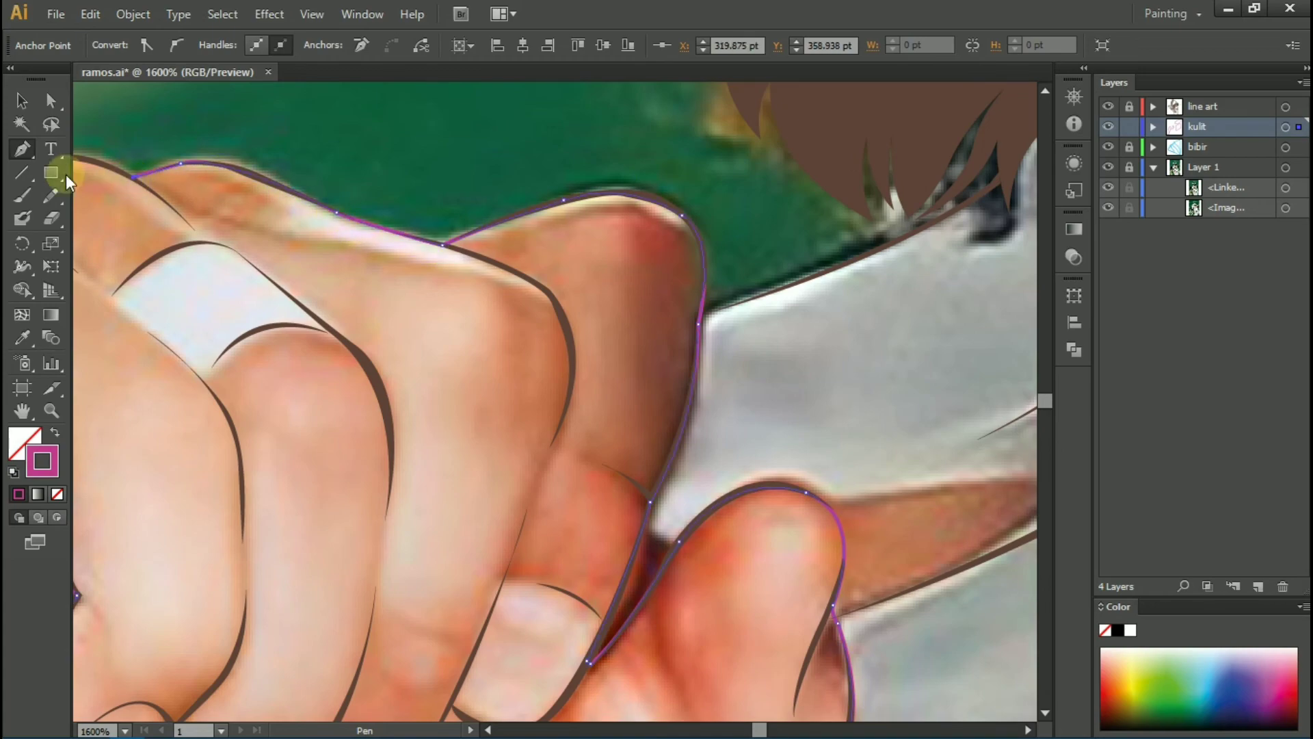
scroll(577, 419, left, 5)
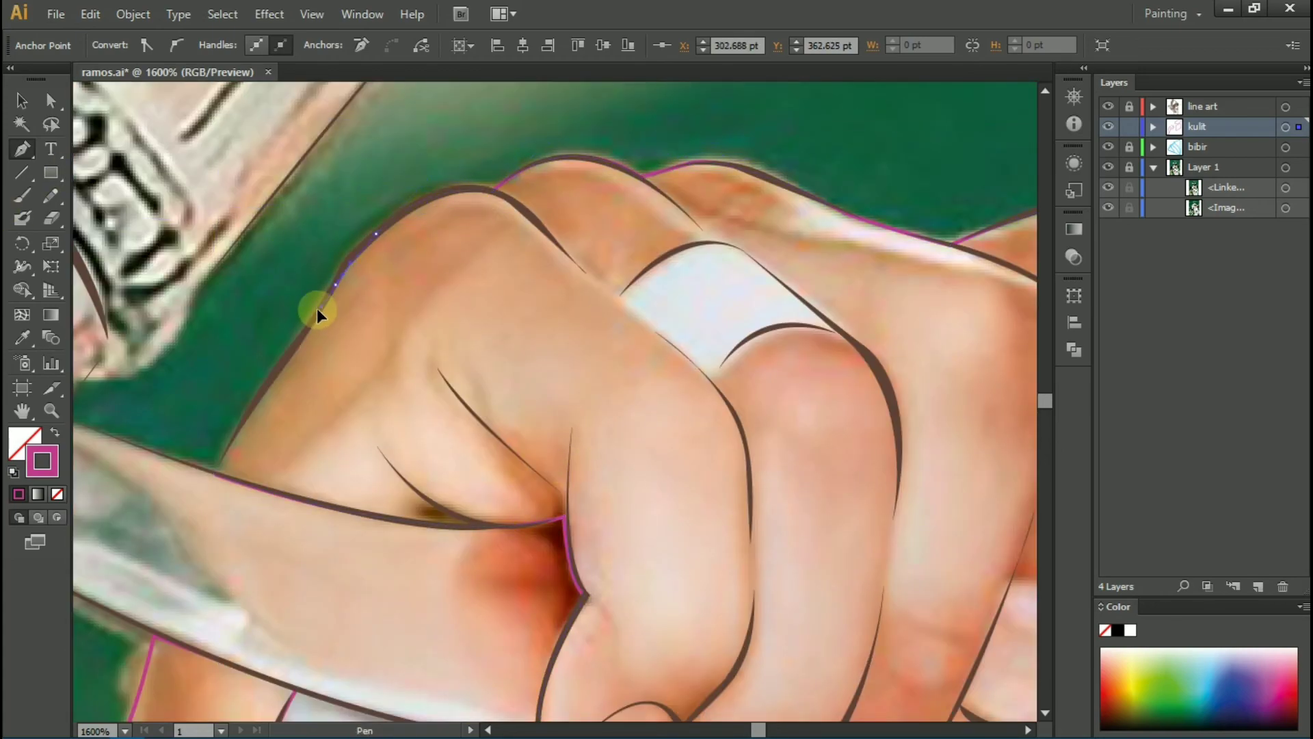
drag(318, 310, 299, 354)
click(214, 491)
scroll(214, 448, down, 10)
click(428, 309)
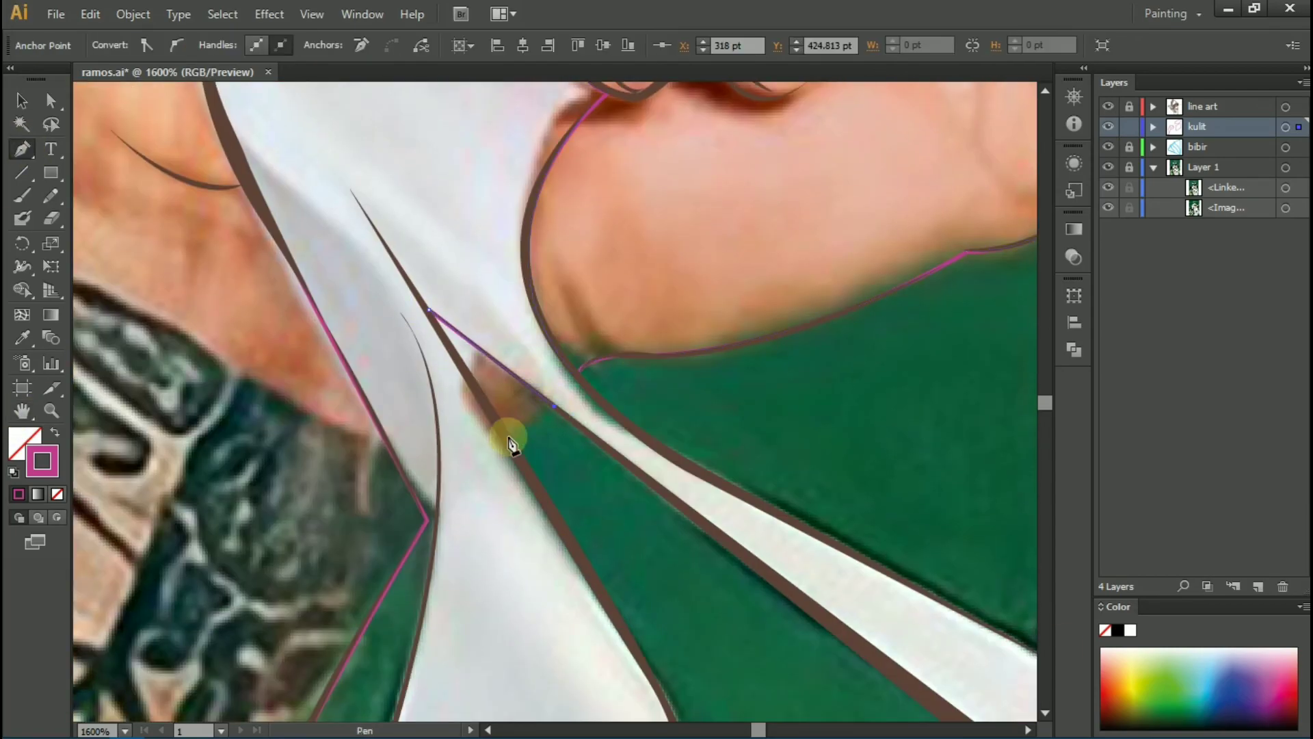
scroll(602, 244, down, 3)
Step: Trace the cheek edge from below the cap down toward the neck
scroll(602, 243, down, 3)
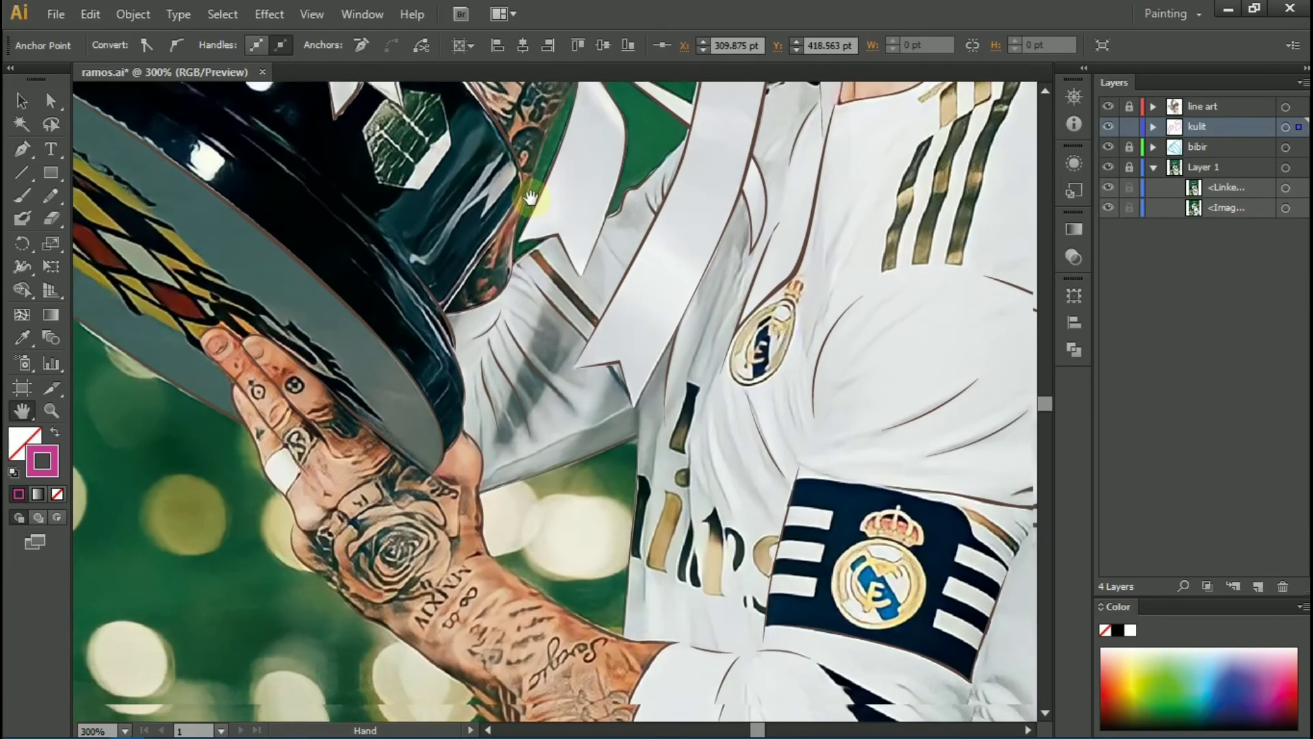
scroll(424, 383, down, 2)
scroll(284, 325, down, 2)
scroll(586, 499, up, 4)
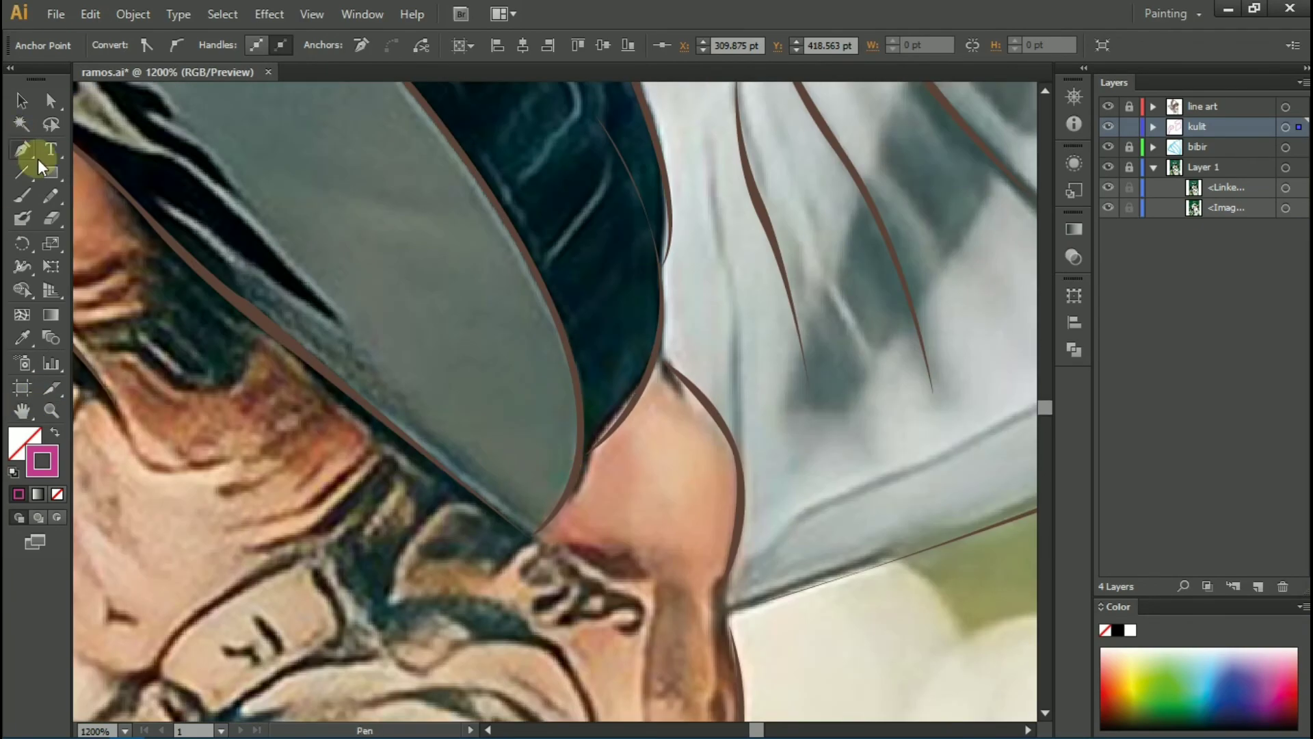
click(530, 538)
scroll(657, 362, down, 2)
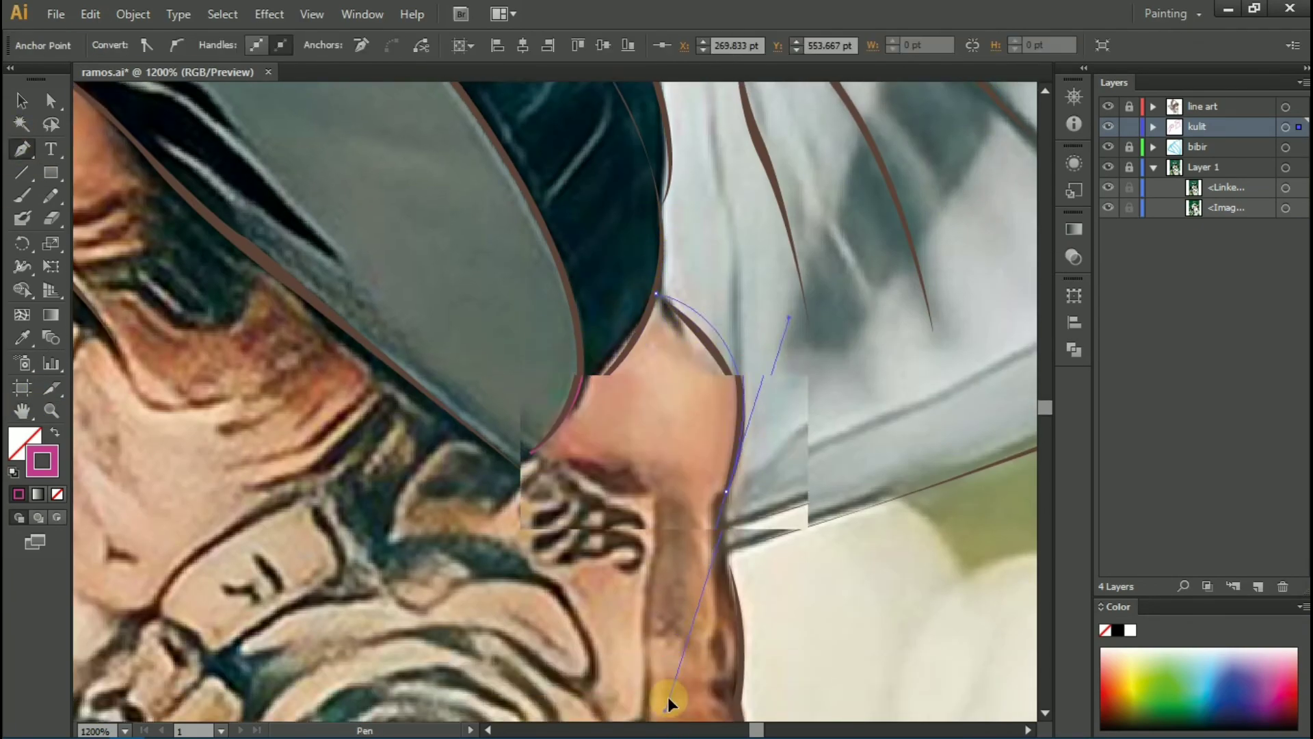
scroll(668, 703, down, 3)
click(738, 414)
click(741, 494)
click(730, 538)
click(777, 614)
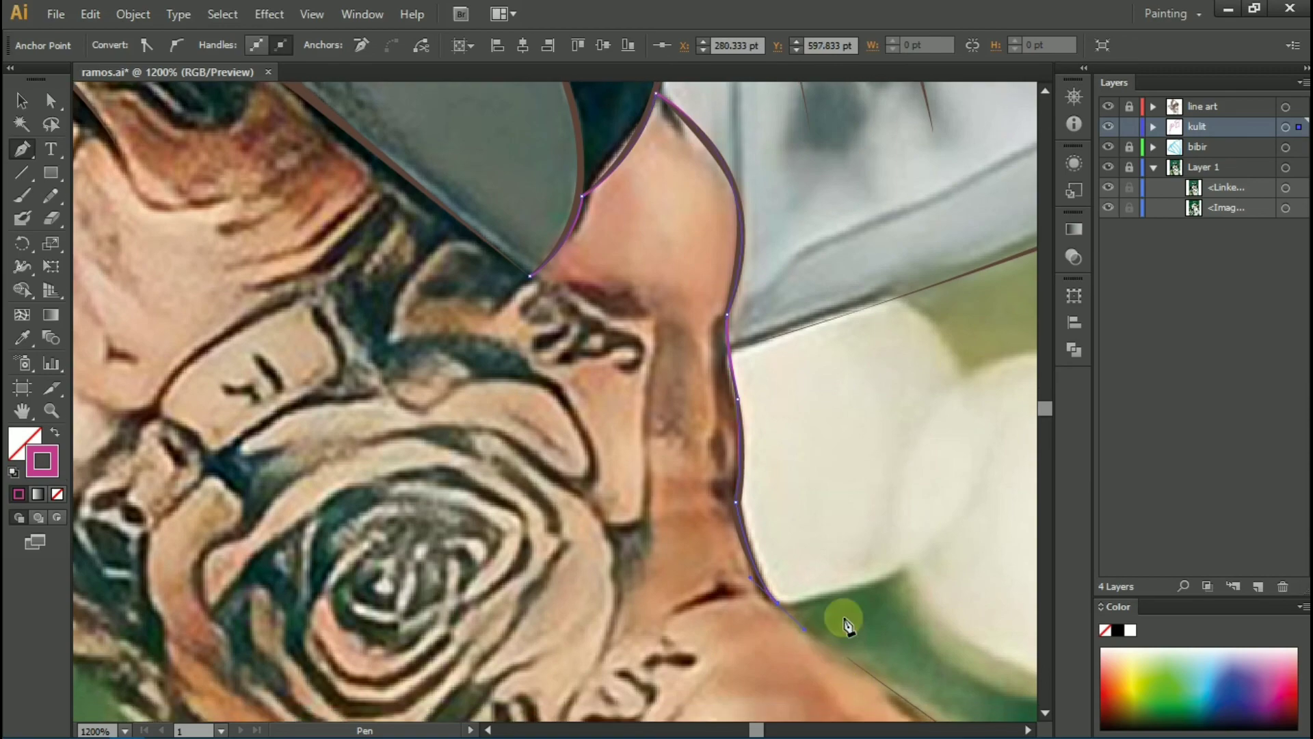
Step: Bring the shoulder into view and add anchors along the shoulder line
scroll(844, 616, down, 2)
drag(636, 599, 313, 240)
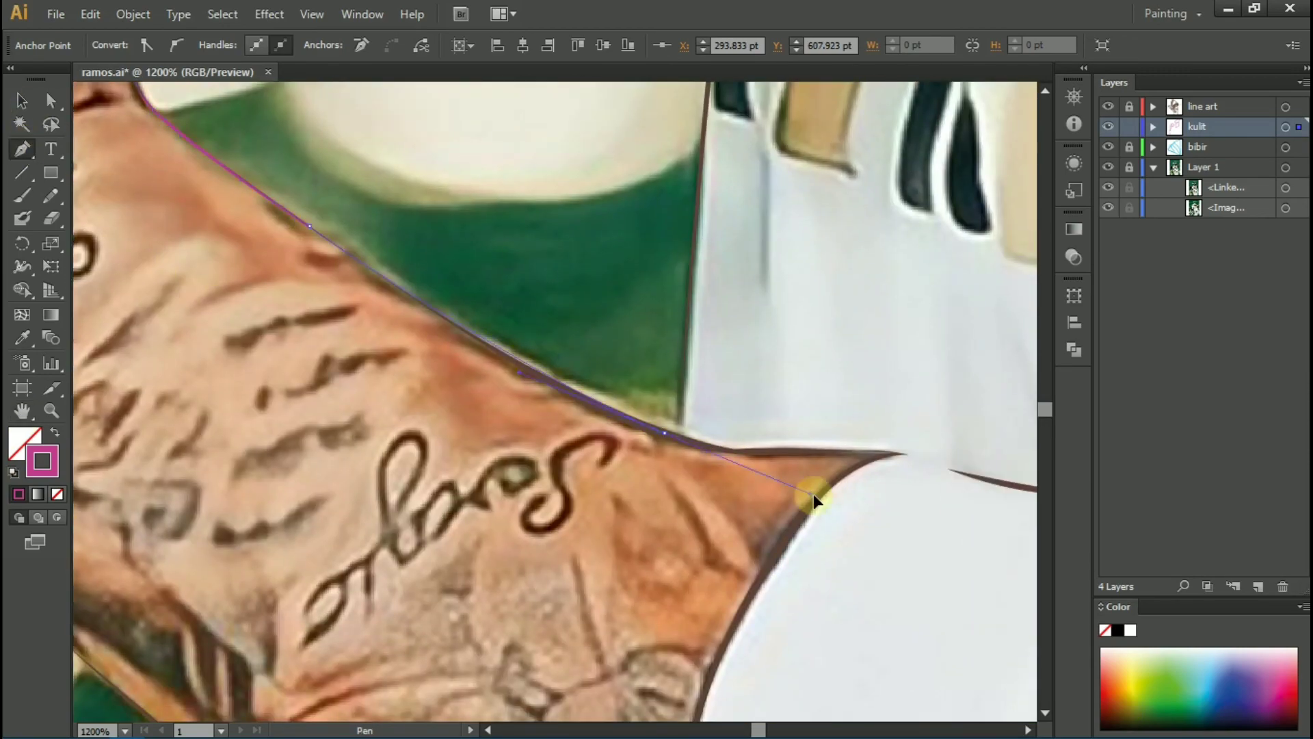
click(663, 432)
click(774, 450)
scroll(820, 520, down, 4)
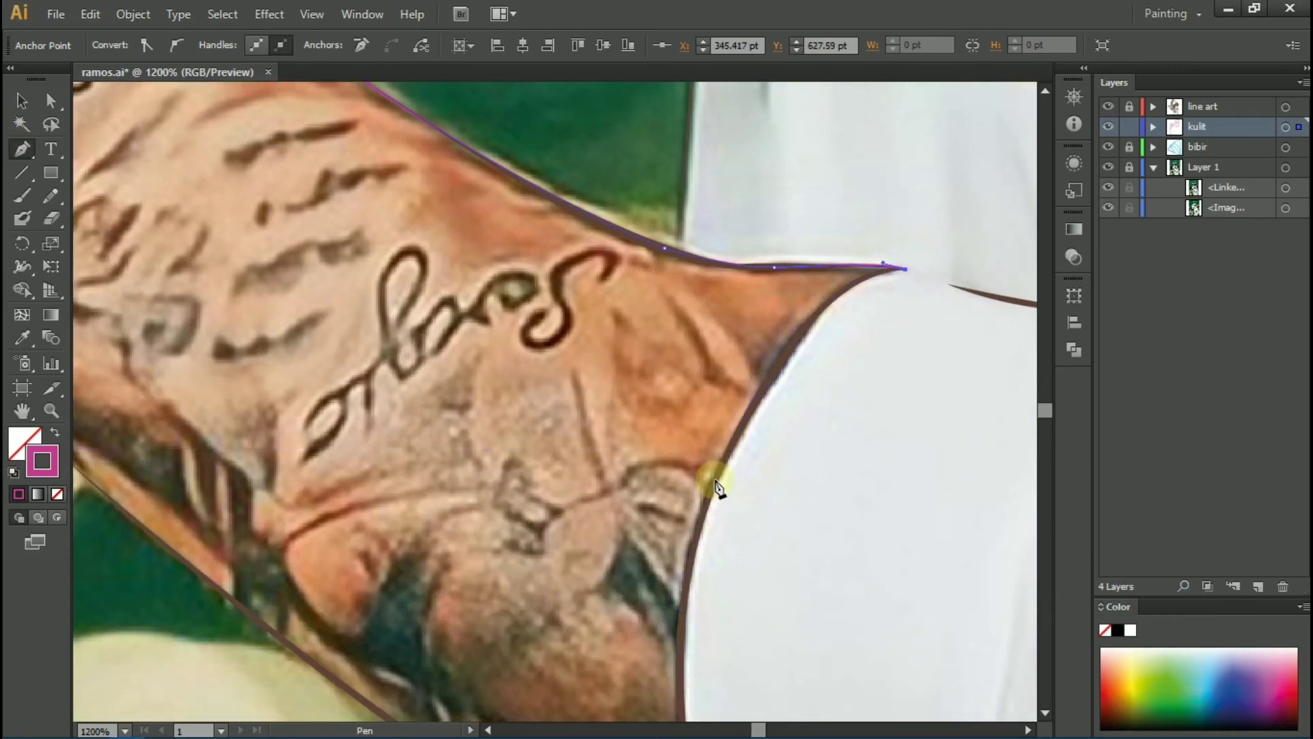
scroll(727, 567, down, 5)
scroll(694, 504, down, 3)
drag(708, 484, 792, 696)
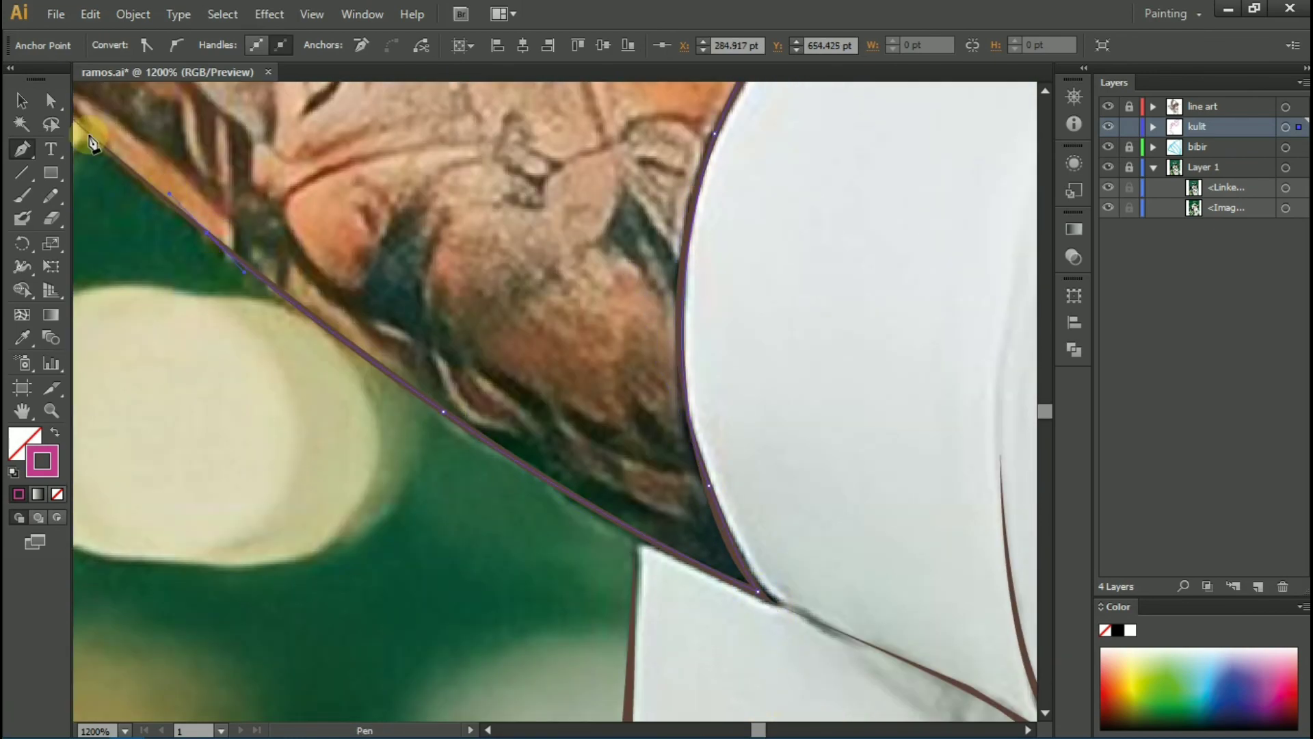
Step: Trace curved anchors along the forearm's lower edge, wrist and little finger to the fingertip
mouse_move(92, 142)
mouse_down()
mouse_move(679, 521)
mouse_move(810, 587)
mouse_up()
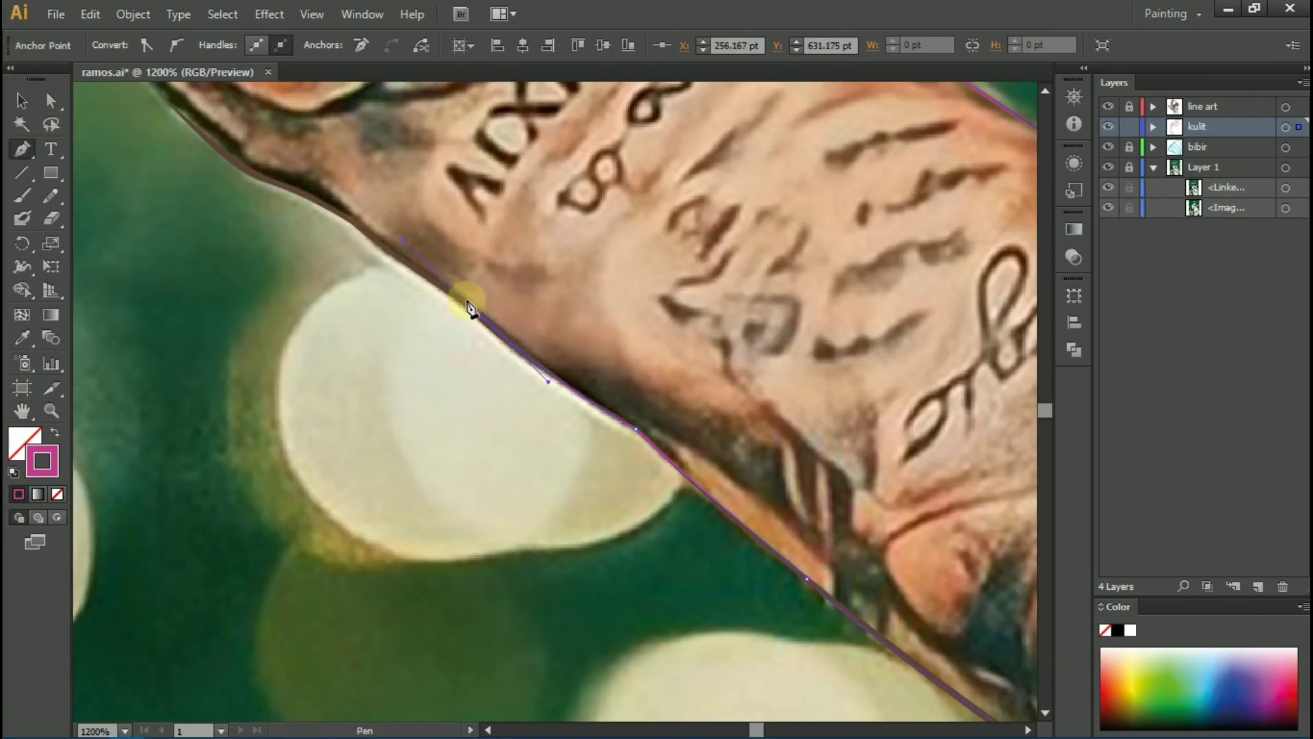
drag(277, 193, 381, 345)
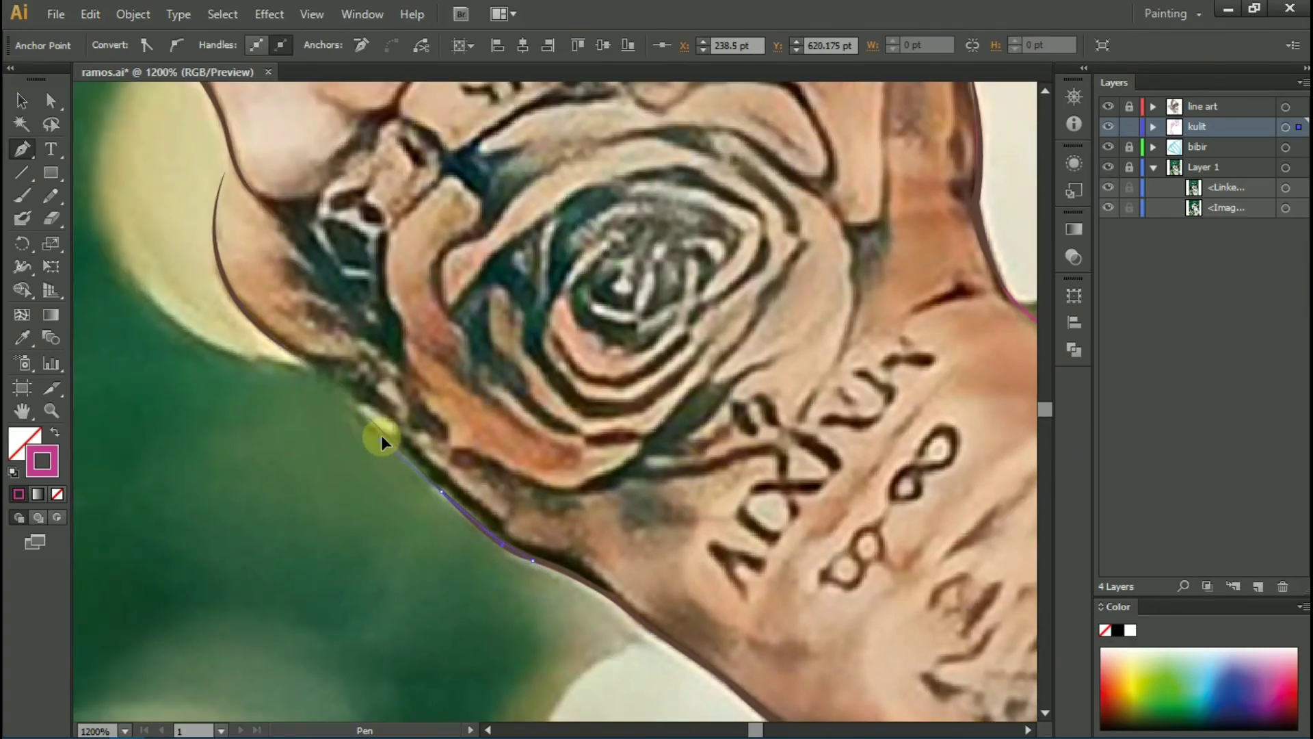
scroll(293, 352, up, 4)
drag(229, 415, 291, 256)
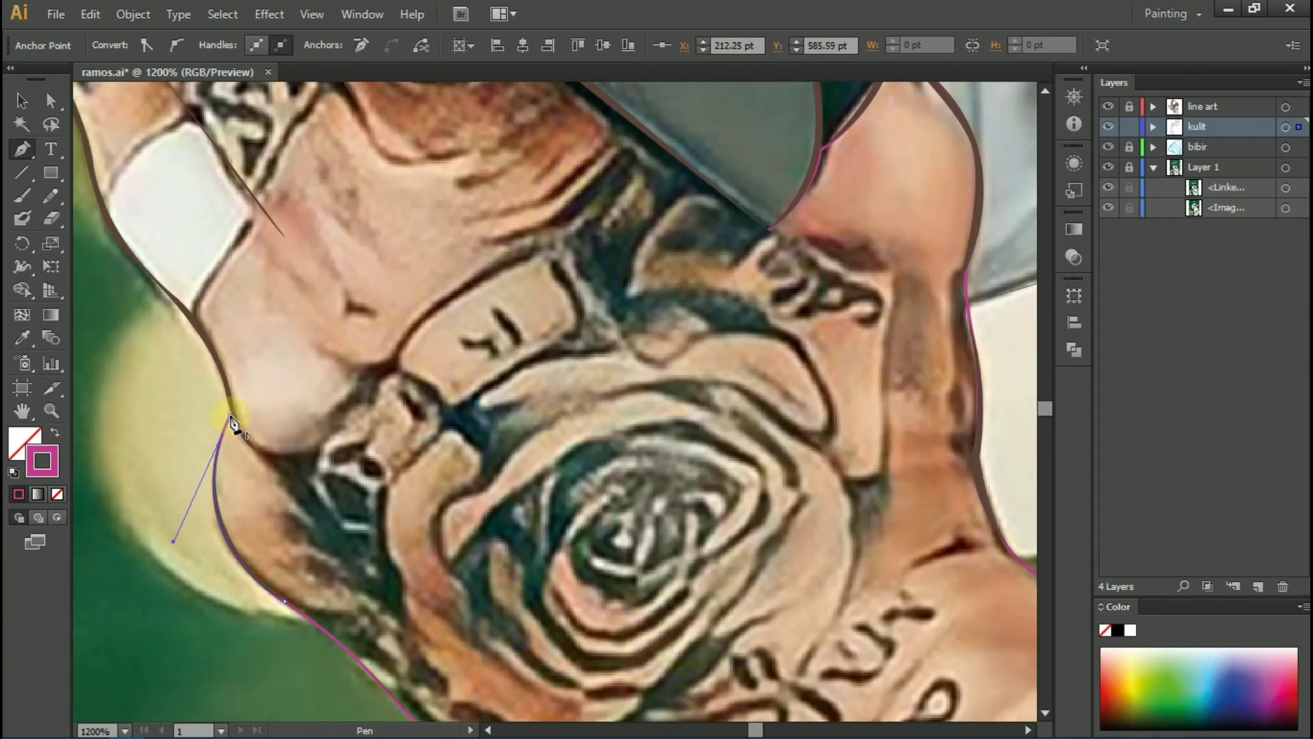
scroll(121, 183, left, 2)
scroll(373, 287, up, 4)
drag(296, 390, 260, 272)
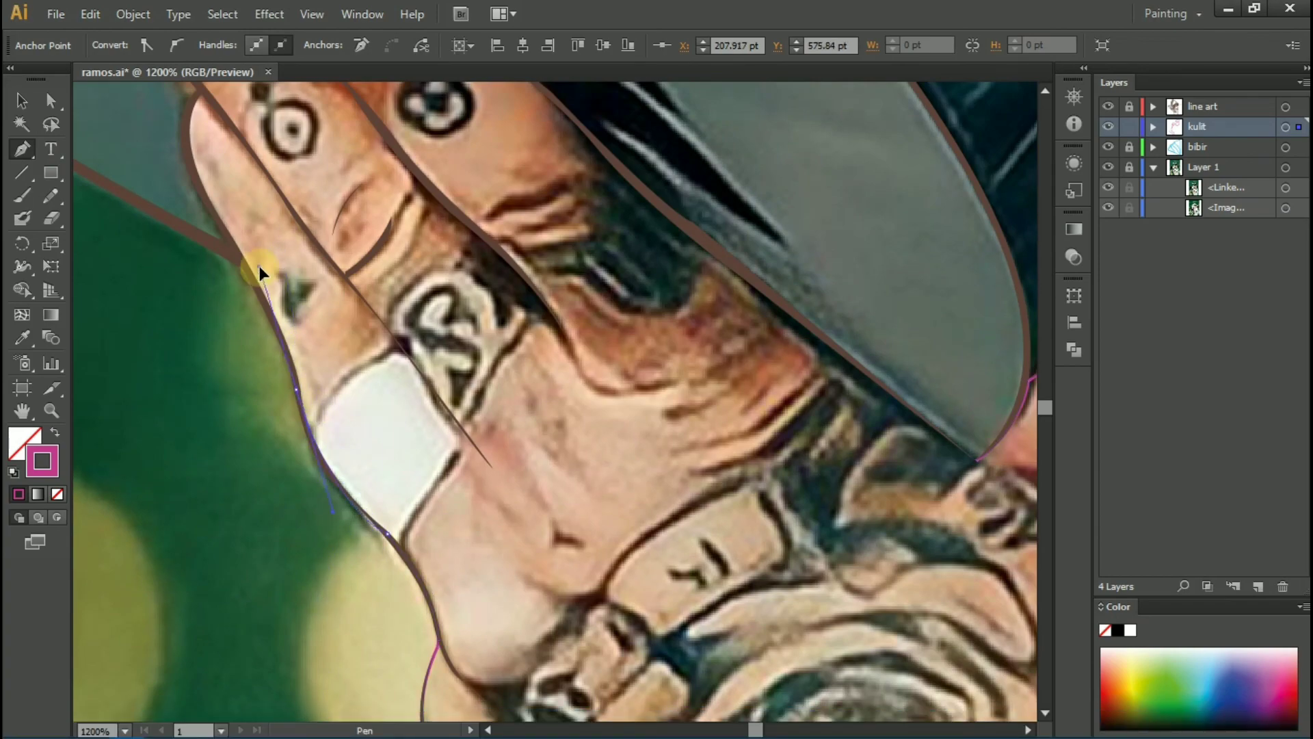
scroll(249, 296, up, 5)
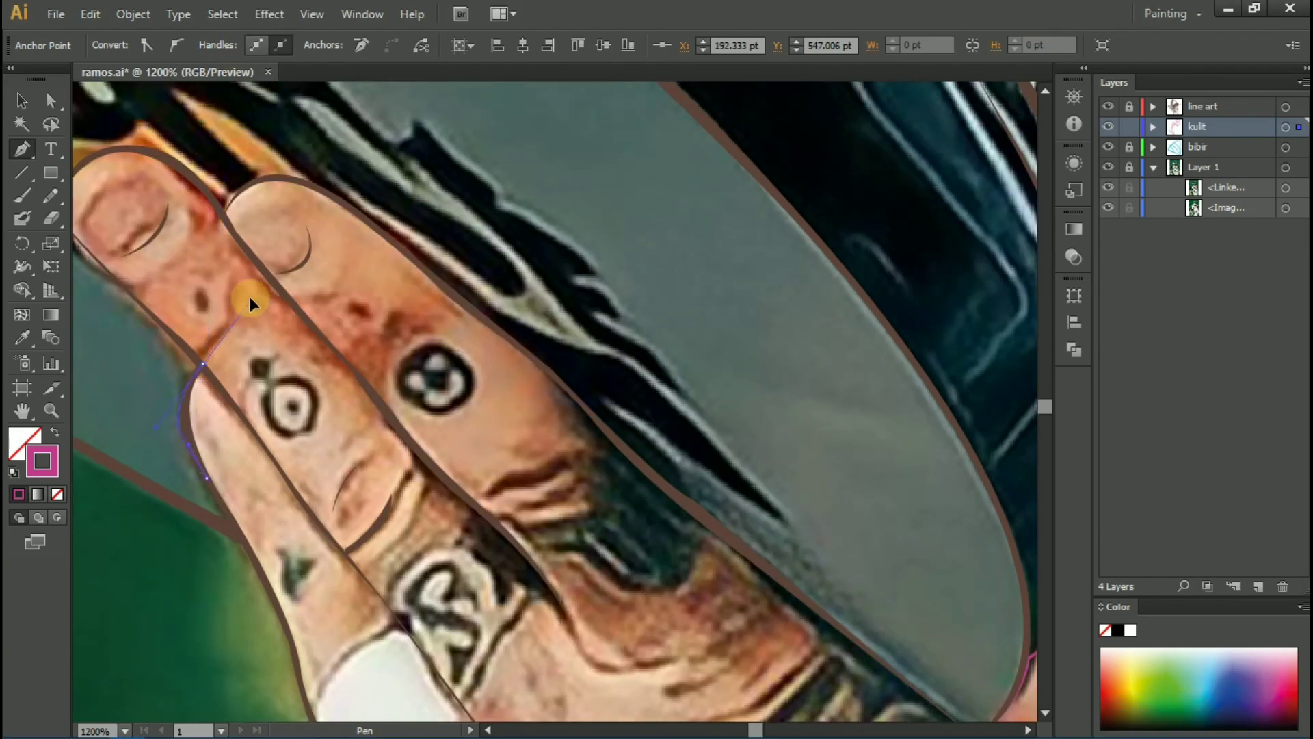
scroll(171, 233, left, 3)
drag(410, 364, 270, 226)
drag(320, 148, 379, 120)
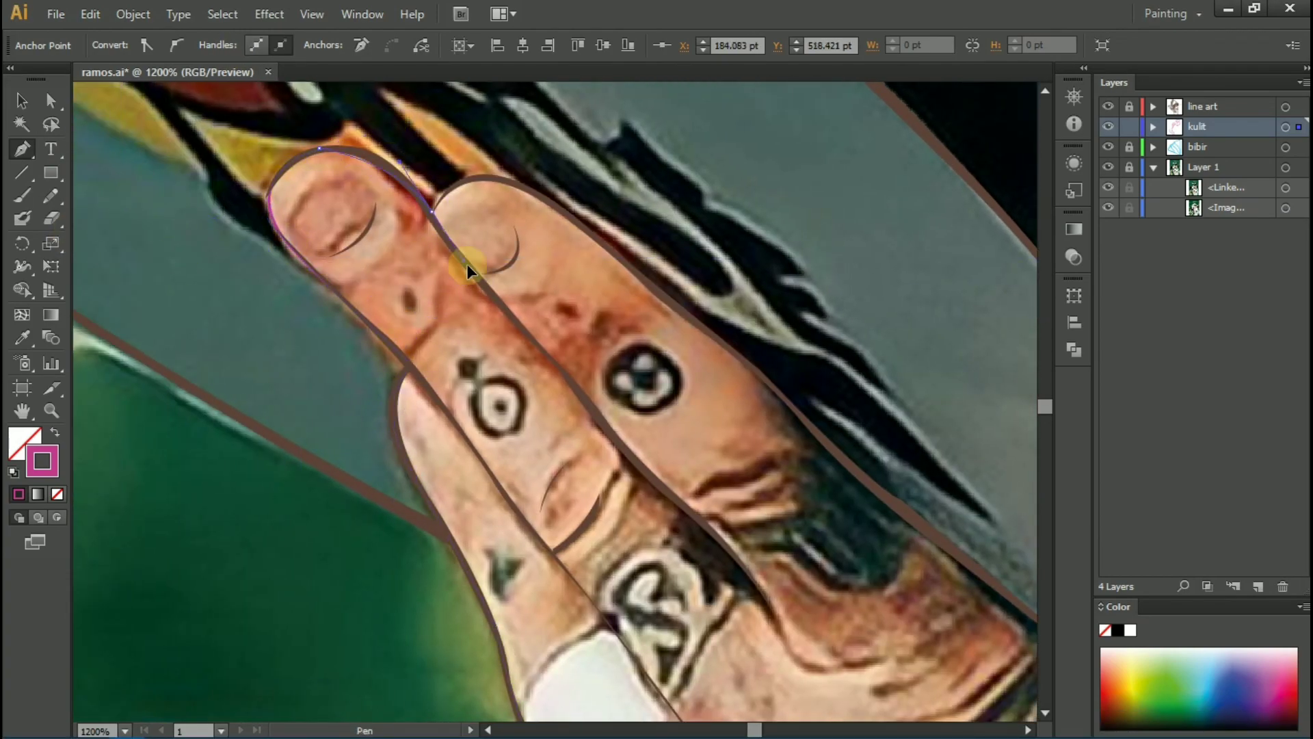
scroll(695, 325, down, 2)
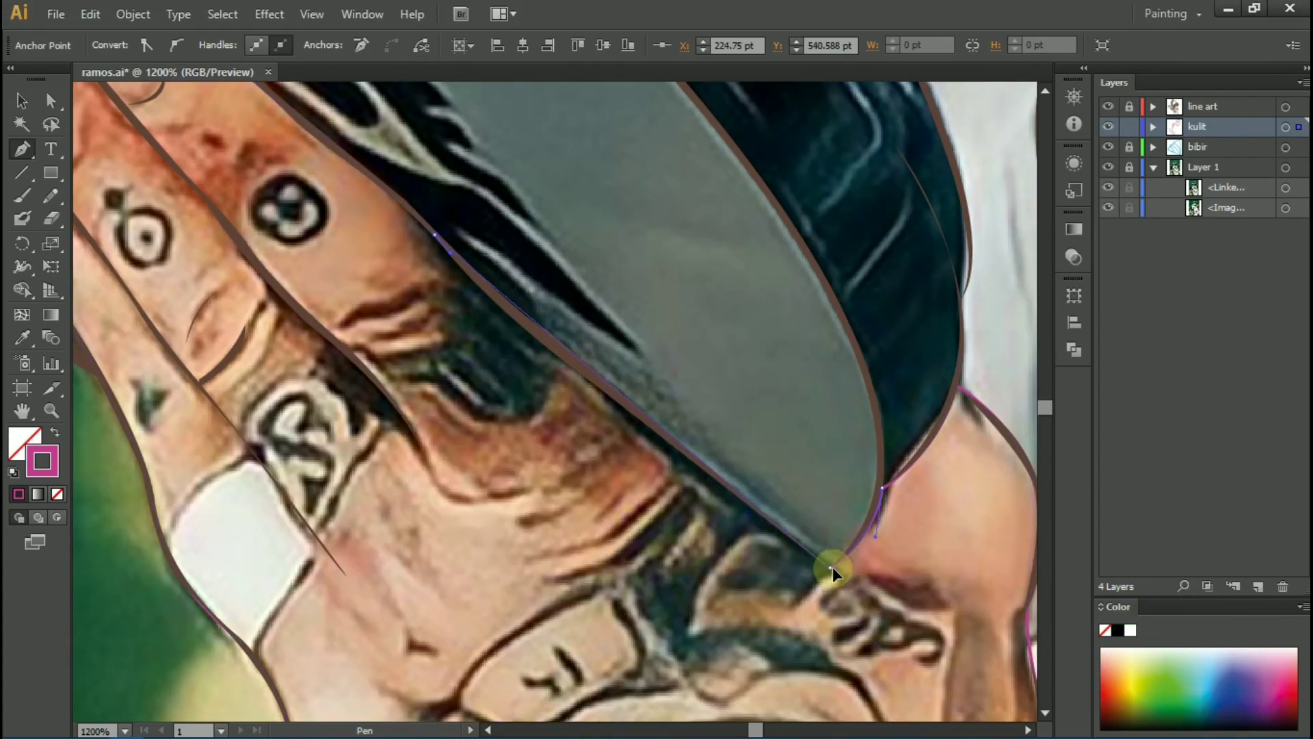
Step: Fill all kulit shapes with a sampled light peach skin tone, hide the photo layer, and deselect
key(ctrl+0)
click(1286, 126)
key(i)
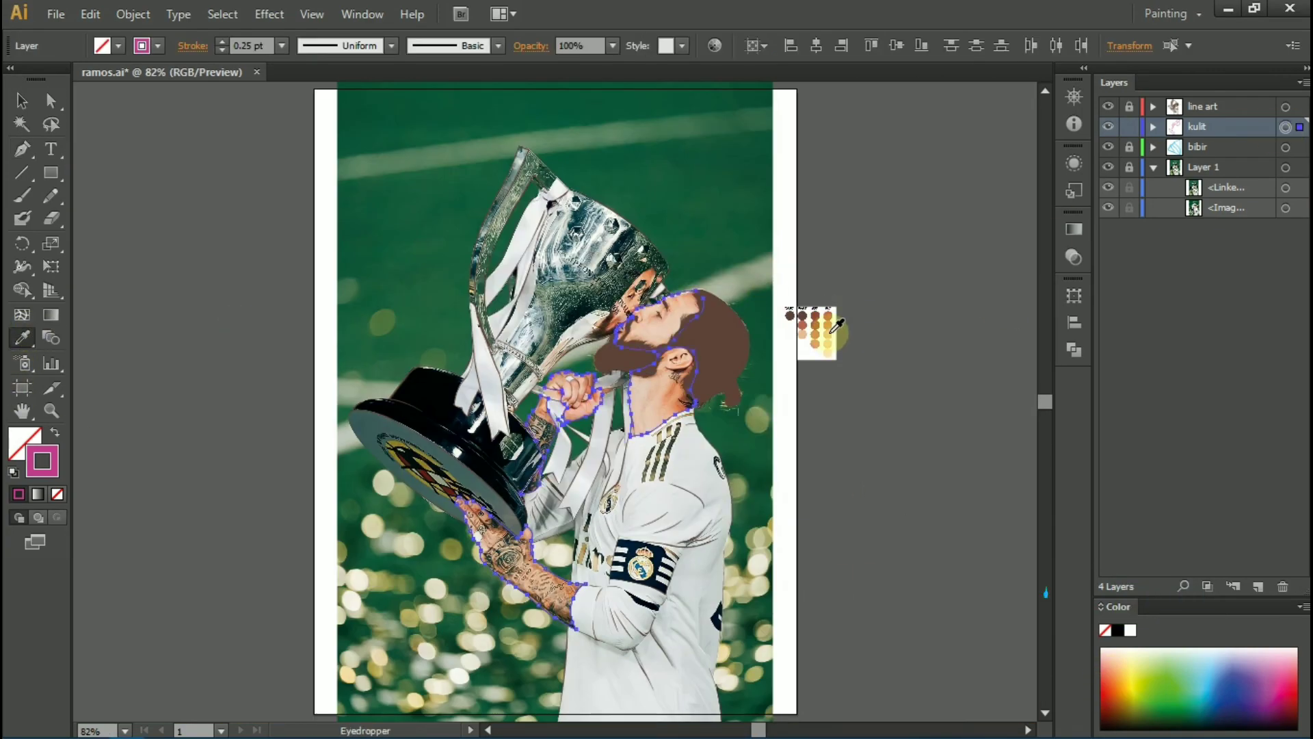
click(814, 336)
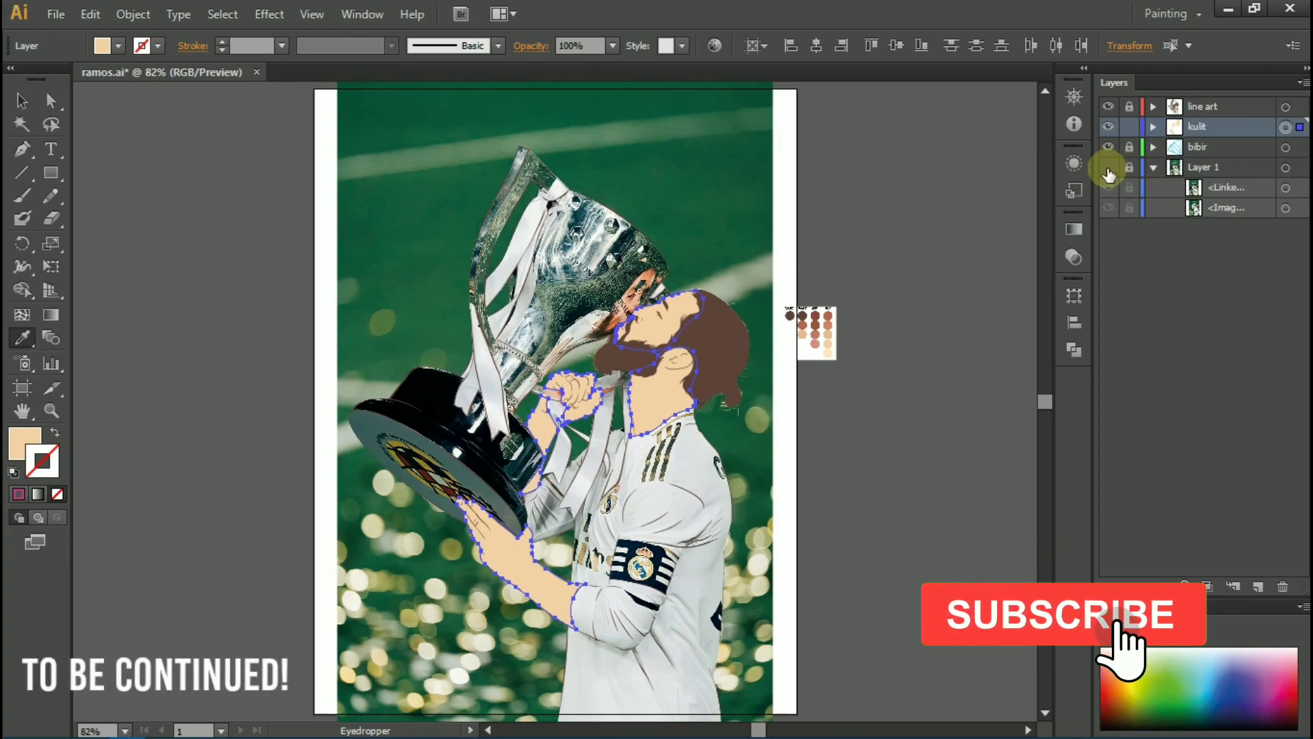
click(1108, 167)
click(21, 101)
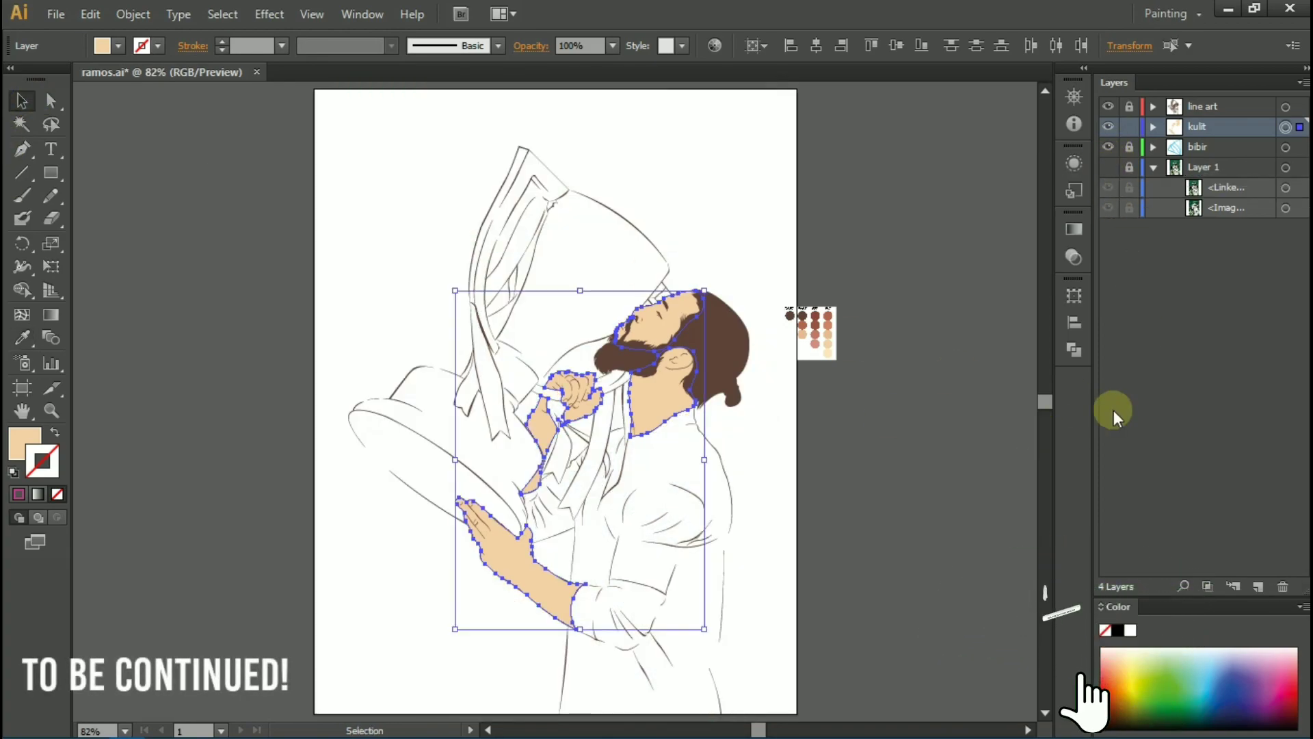
click(1144, 383)
click(996, 408)
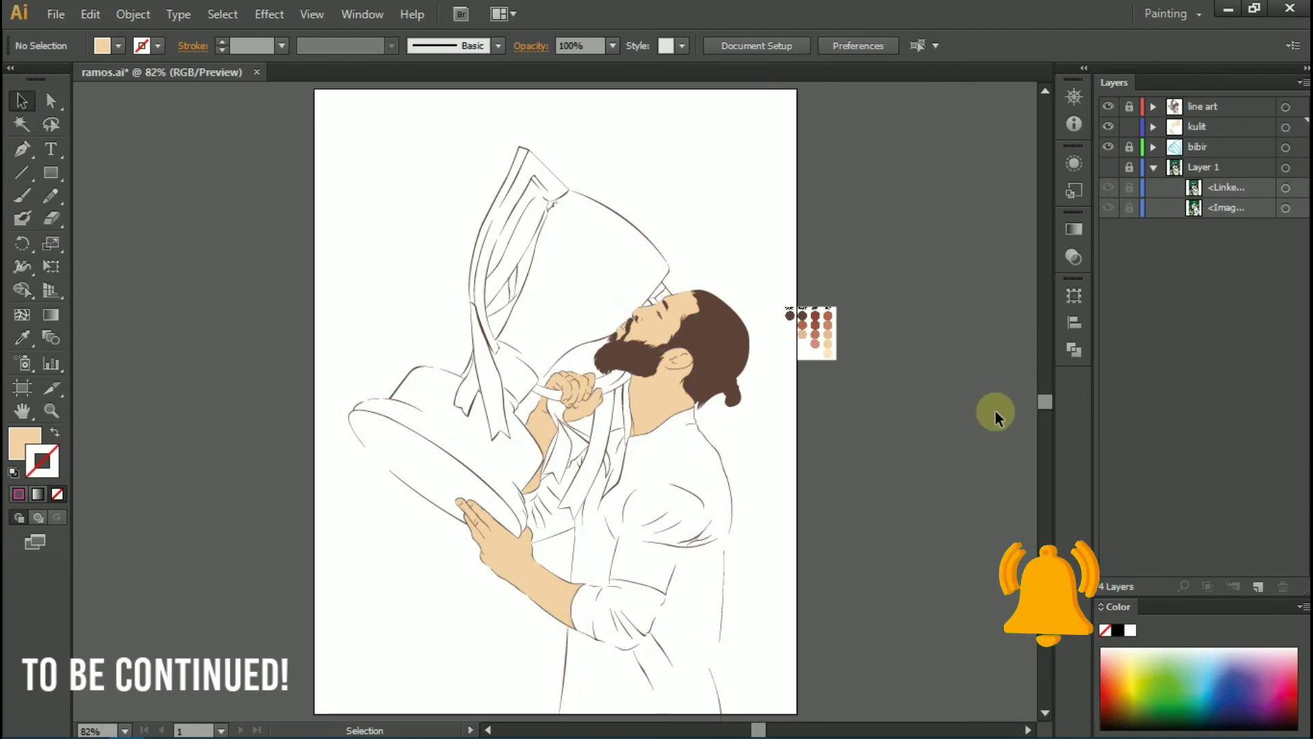